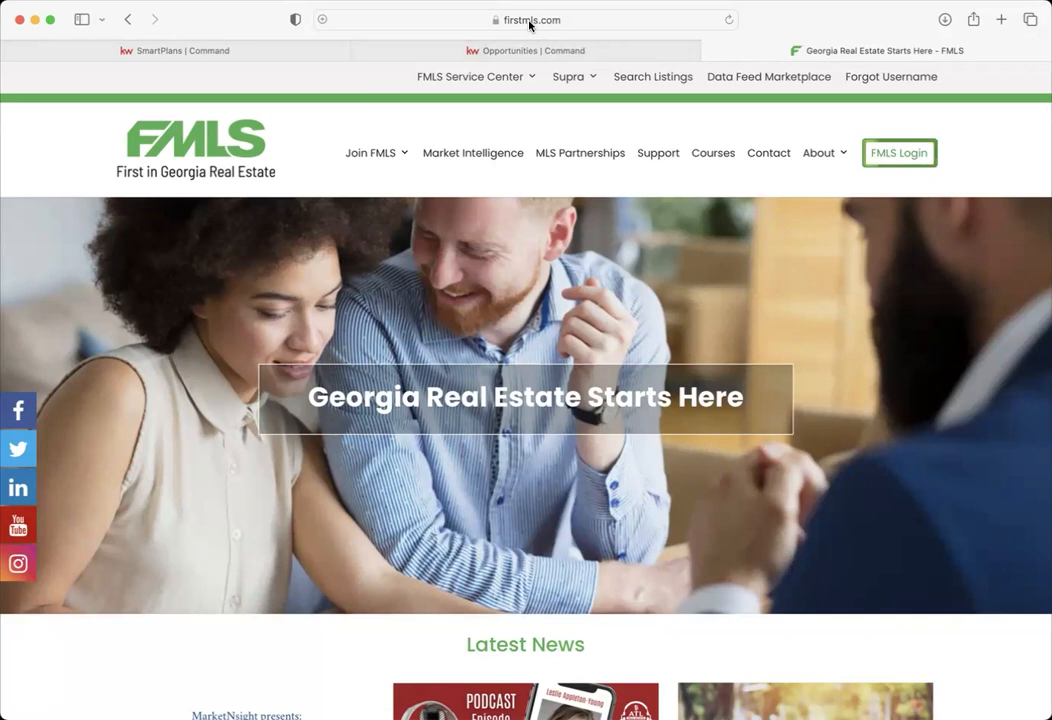
- Sign in through FMLS Login and scroll through the SSO dashboard's Product Directory
click(899, 153)
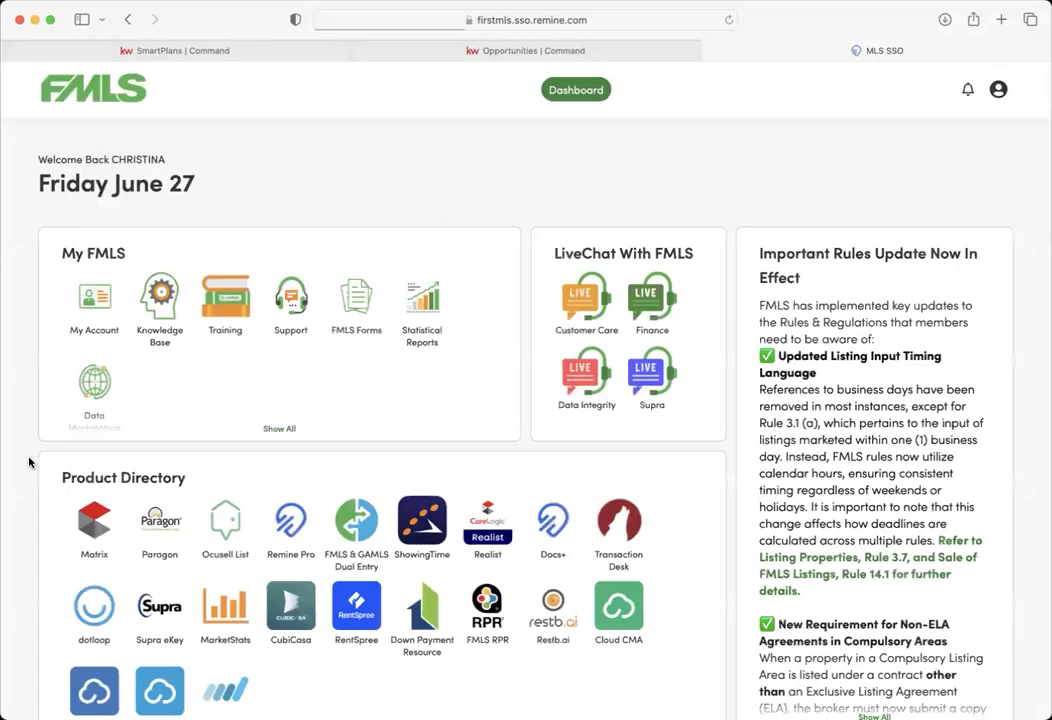
scroll(32, 462, down, 2)
scroll(29, 462, down, 12)
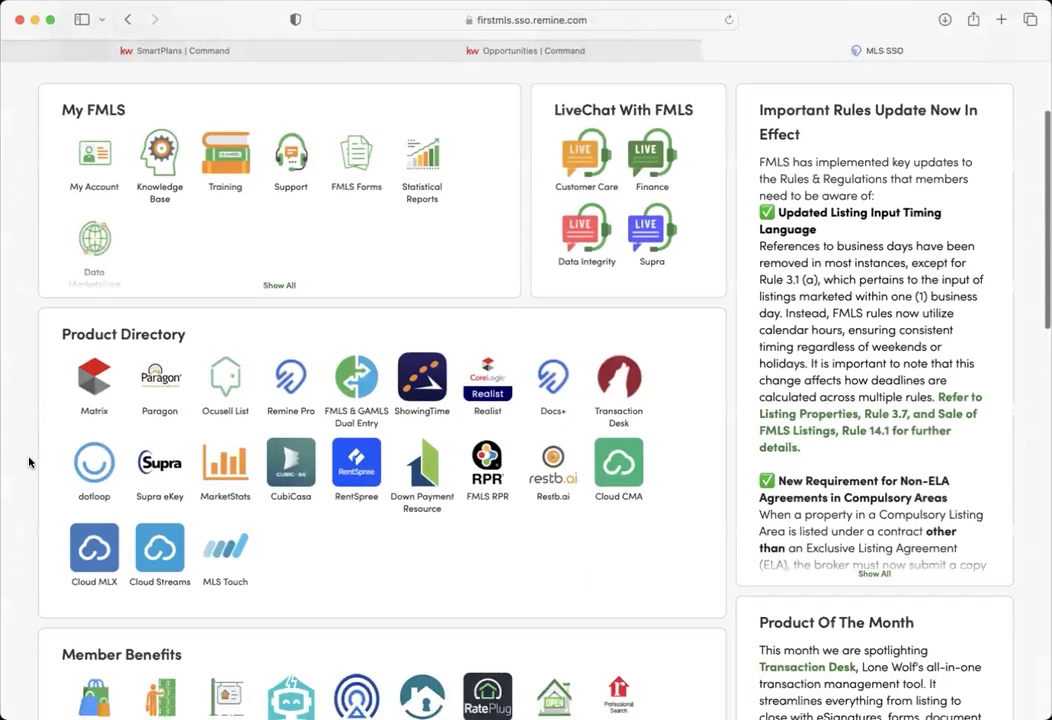
scroll(31, 462, up, 14)
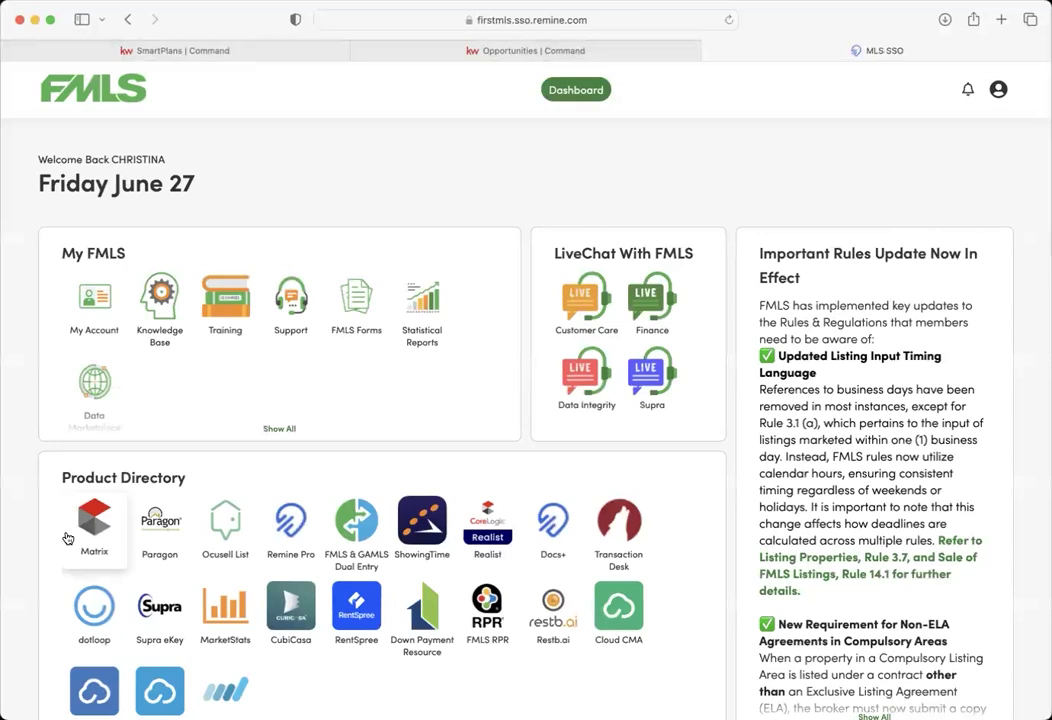
- Launch Matrix from the Product Directory and look over its quick search, SEARCH and MY MATRIX menus
click(77, 537)
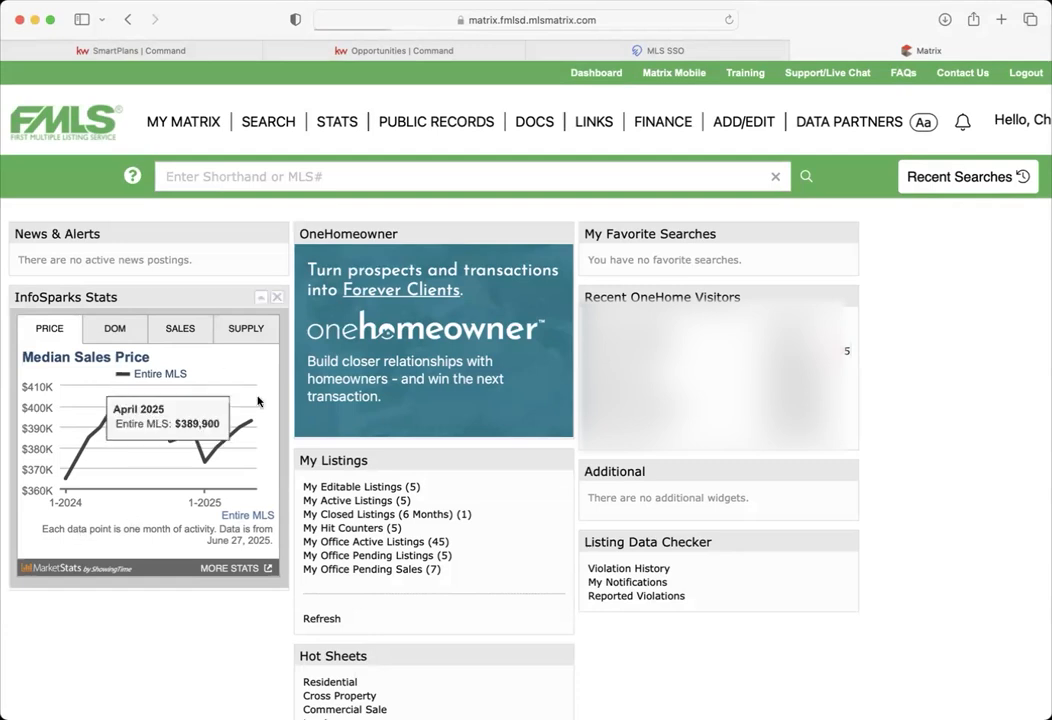
click(290, 182)
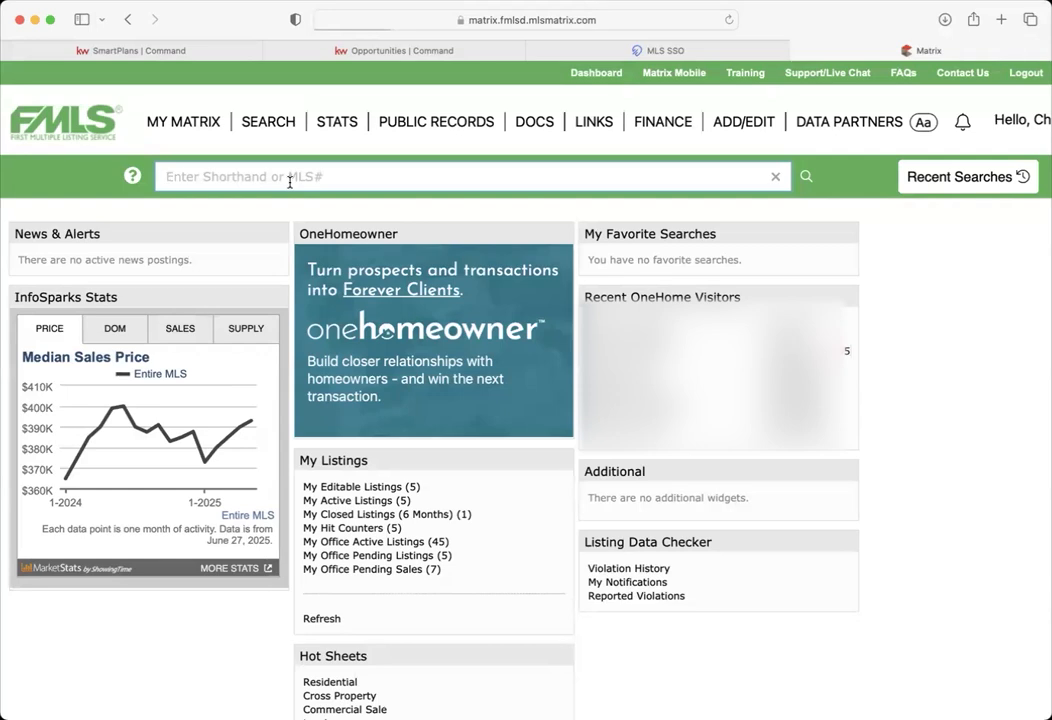
click(240, 117)
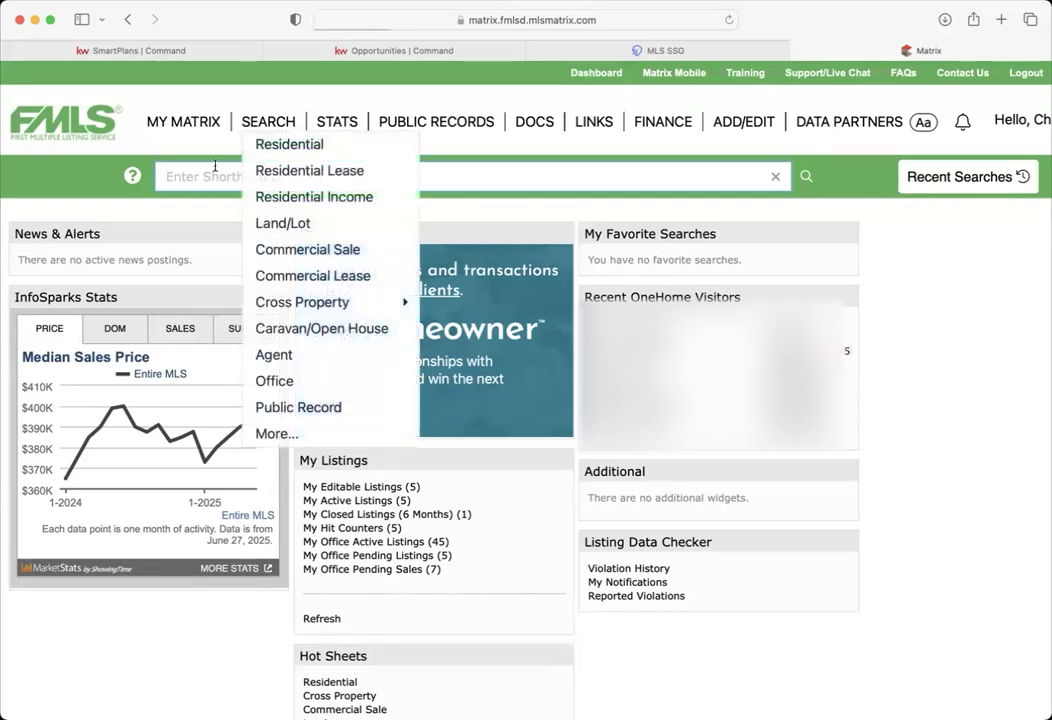
click(195, 122)
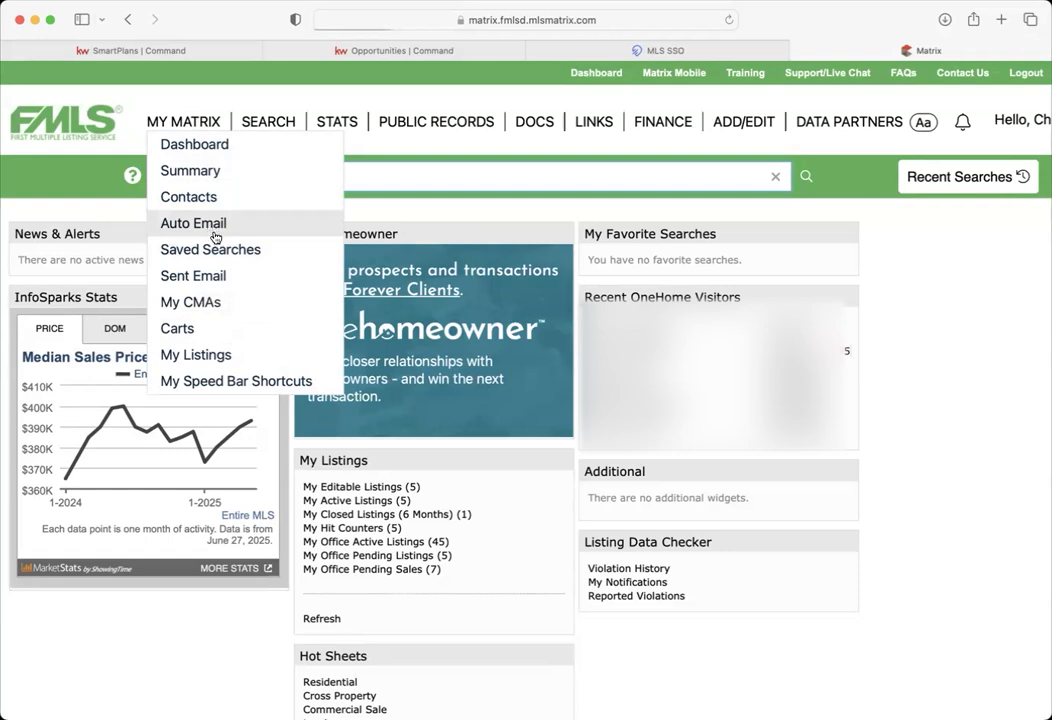
- View My Listings, start a Residential search, and open the Agent search in a new tab
click(219, 357)
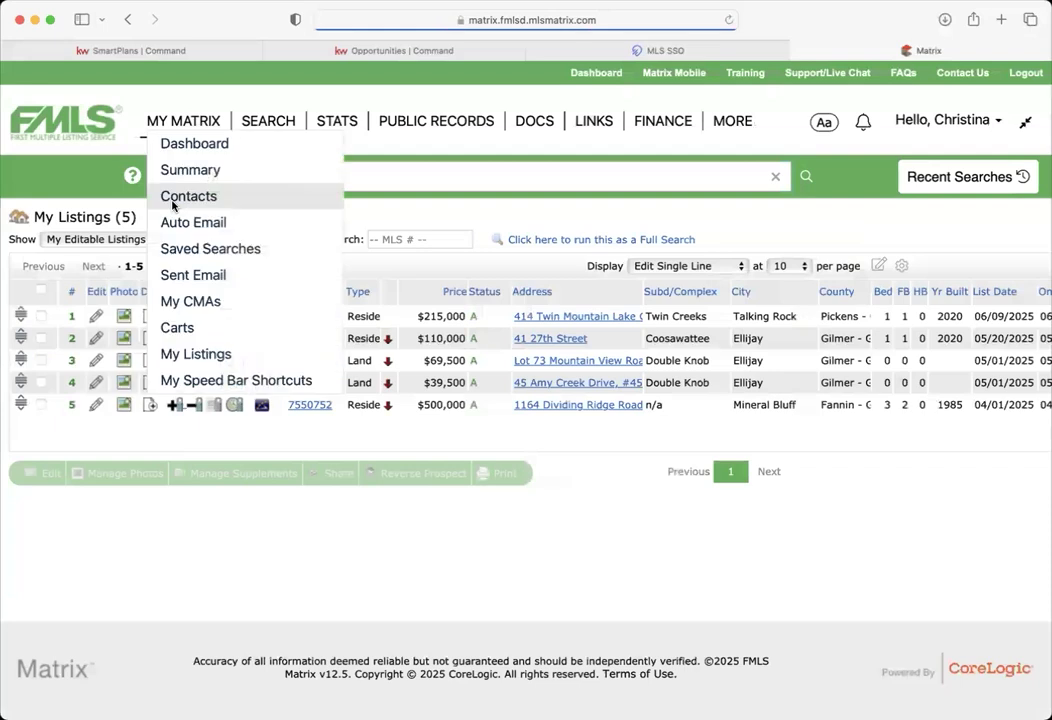
mouse_move(266, 123)
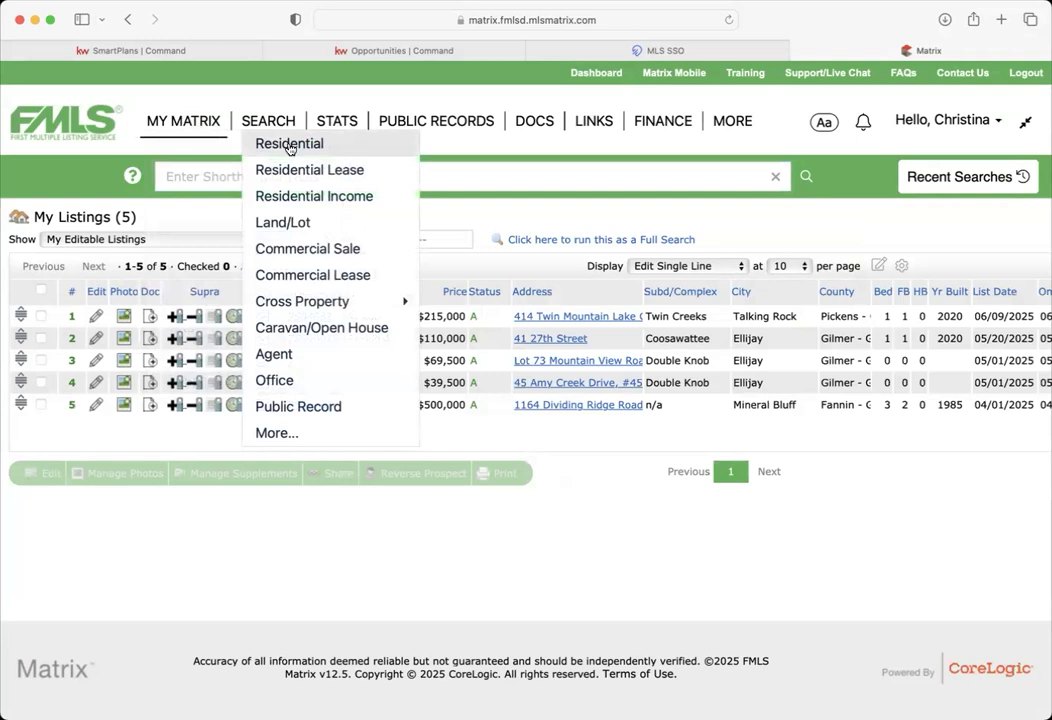
click(290, 146)
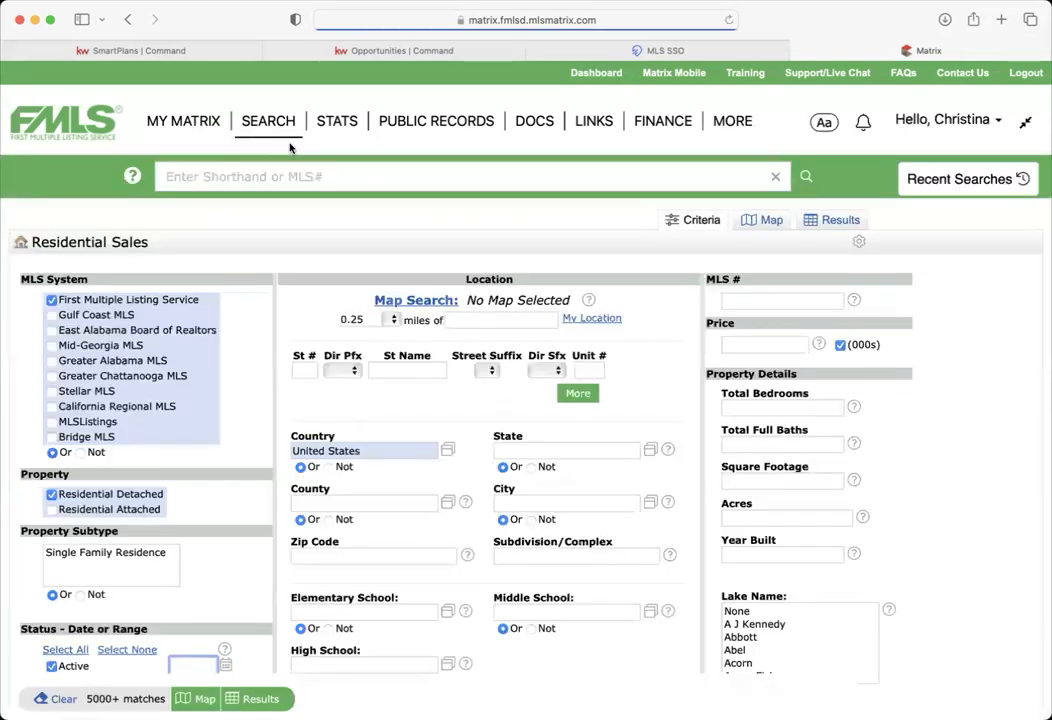
mouse_move(274, 120)
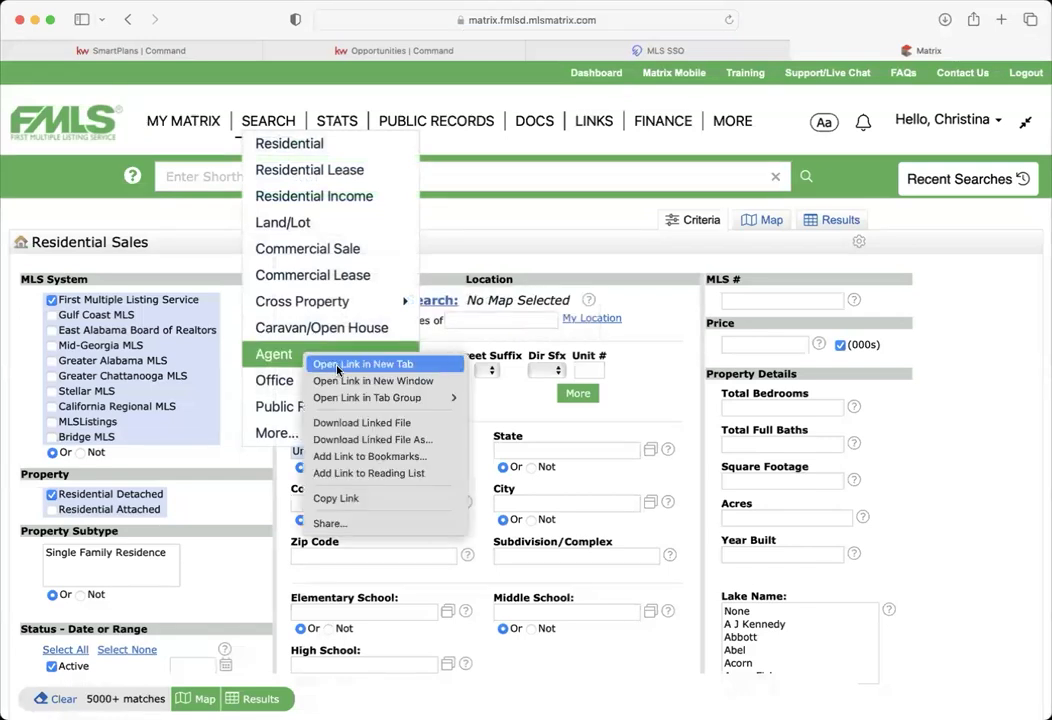
click(335, 364)
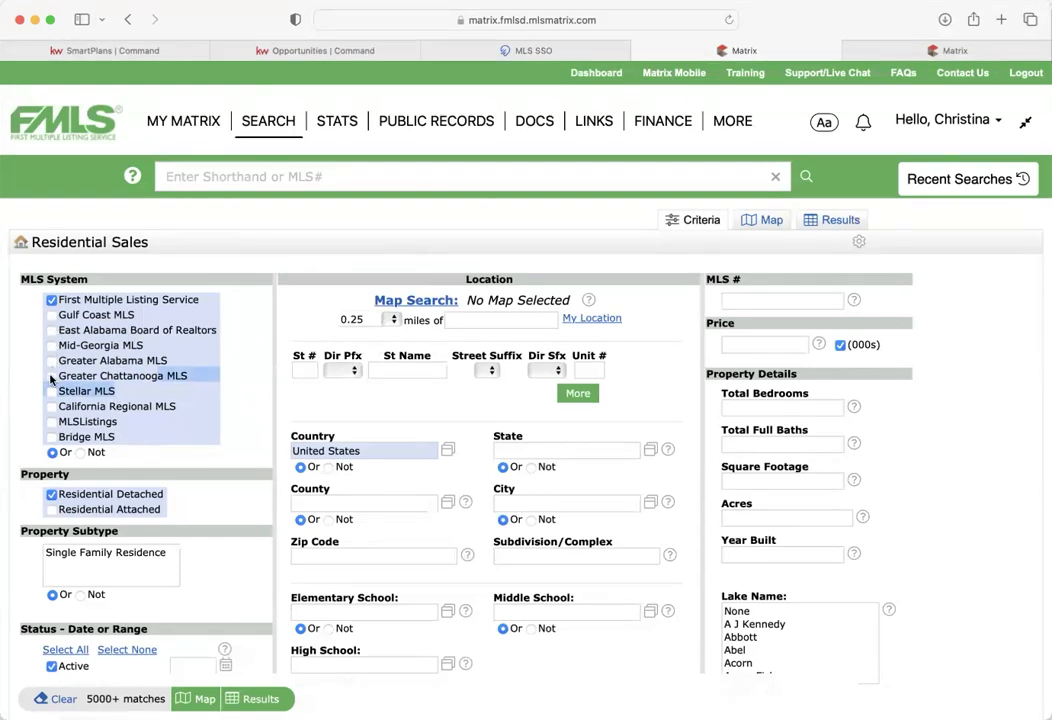
click(51, 300)
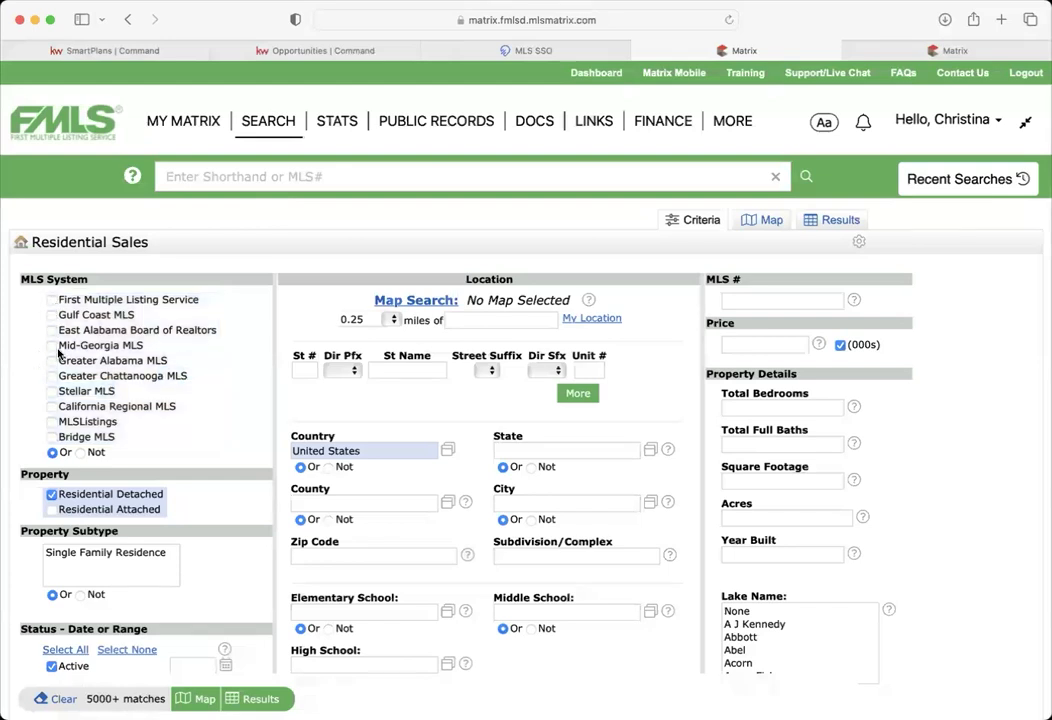
click(52, 345)
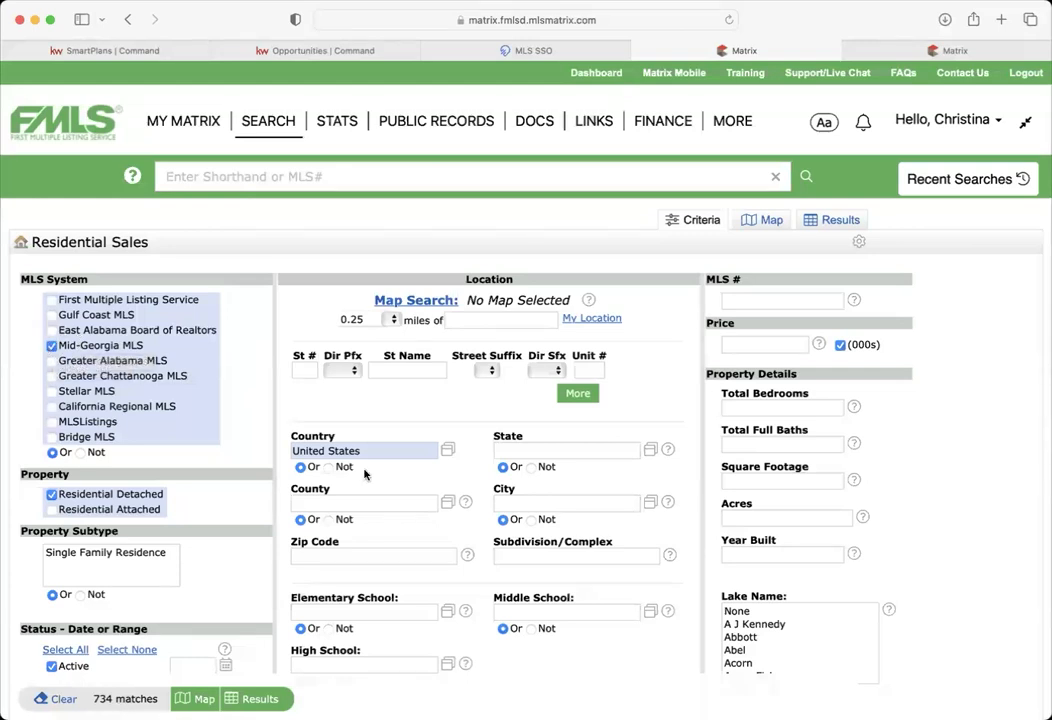
click(357, 502)
text(monroe)
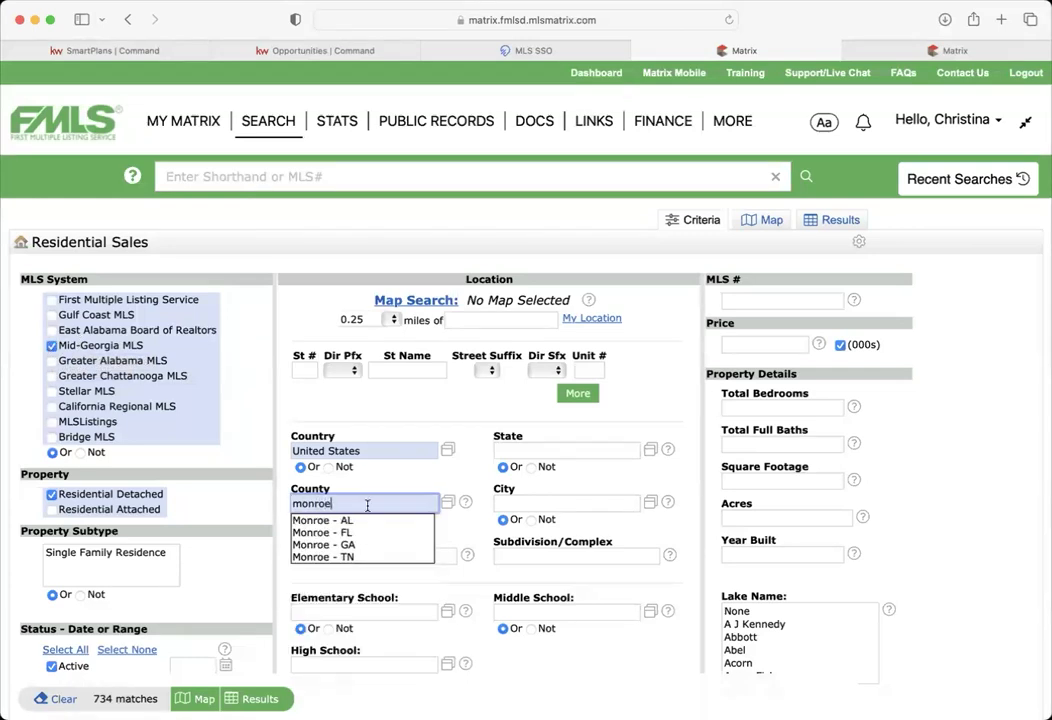
click(364, 543)
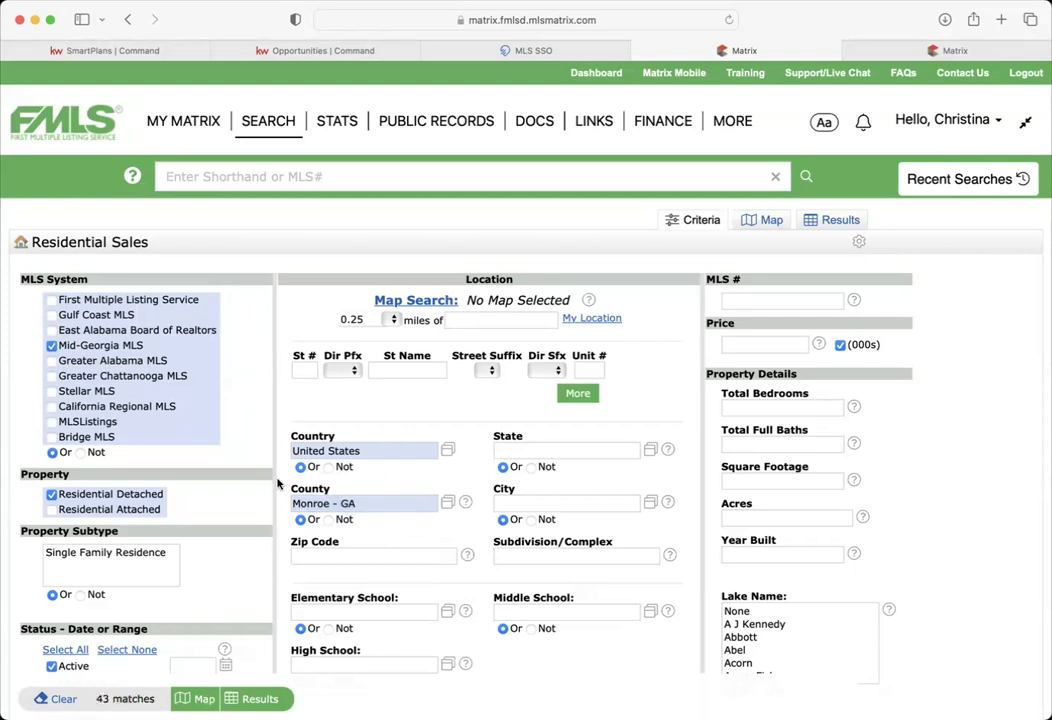
click(381, 505)
drag(381, 507, 240, 503)
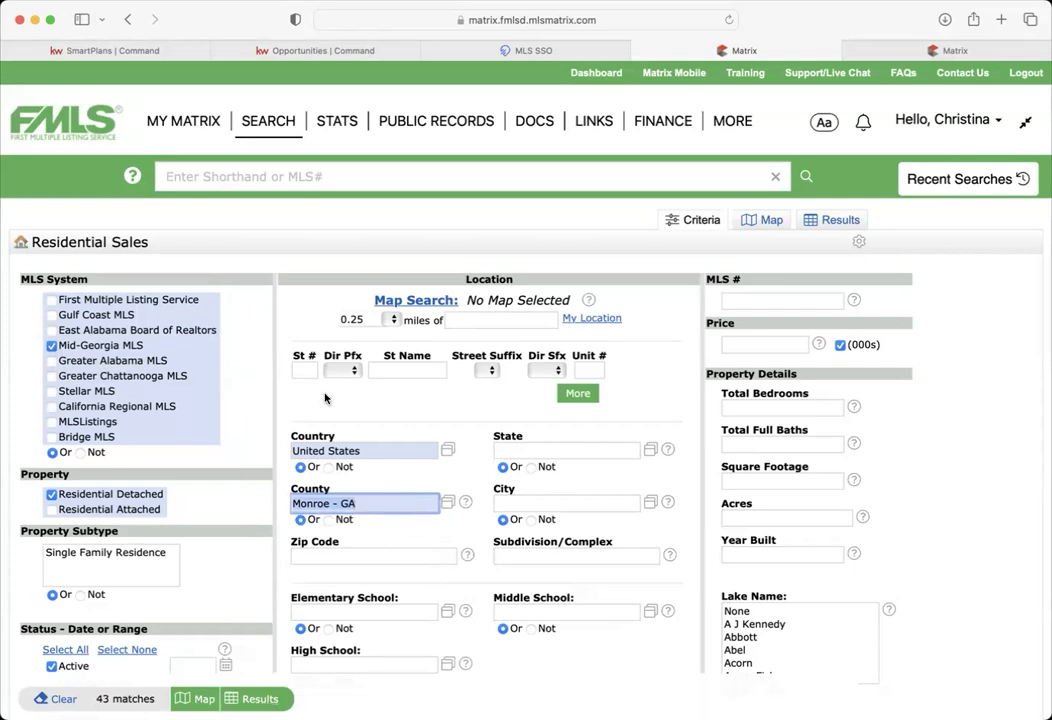
key(BackSpace)
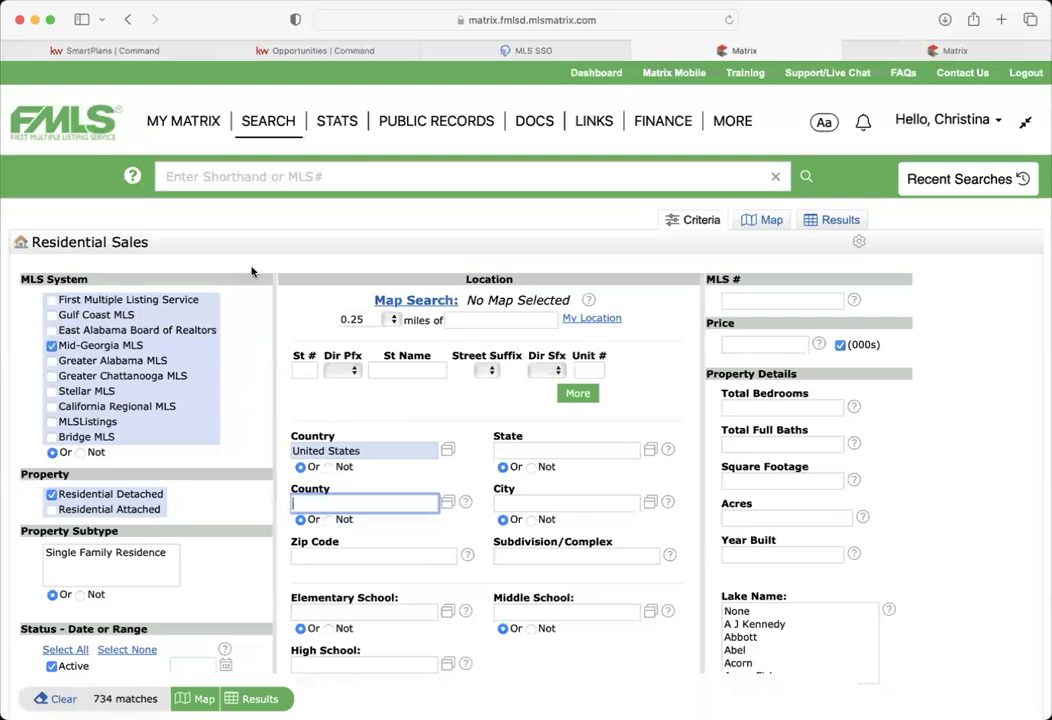
click(51, 345)
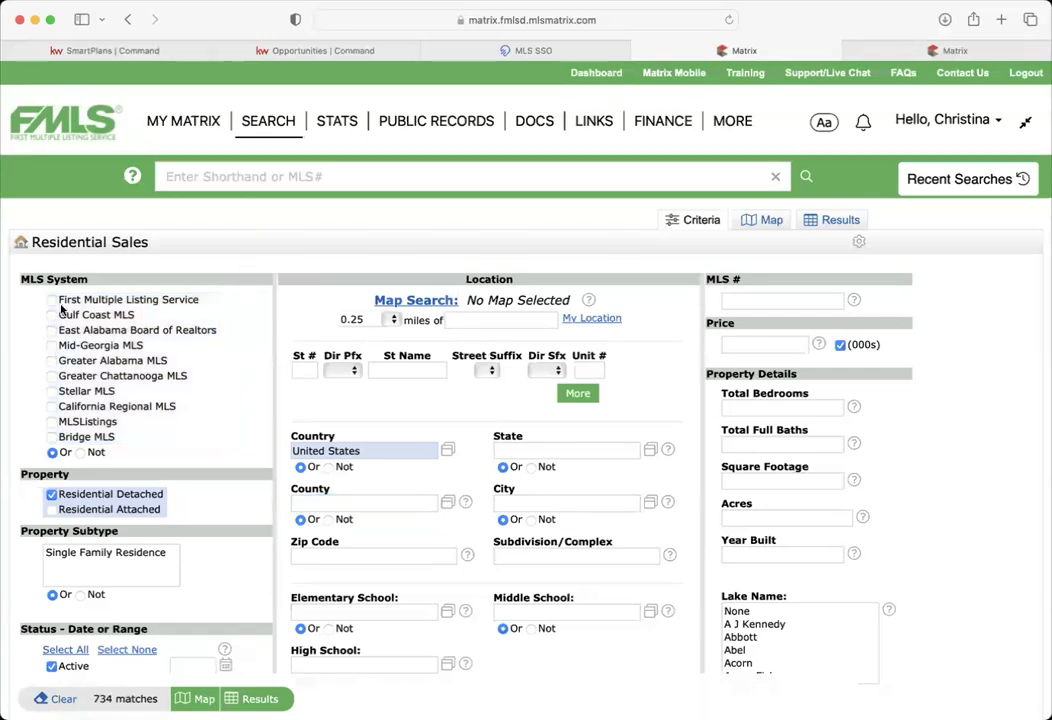
click(53, 301)
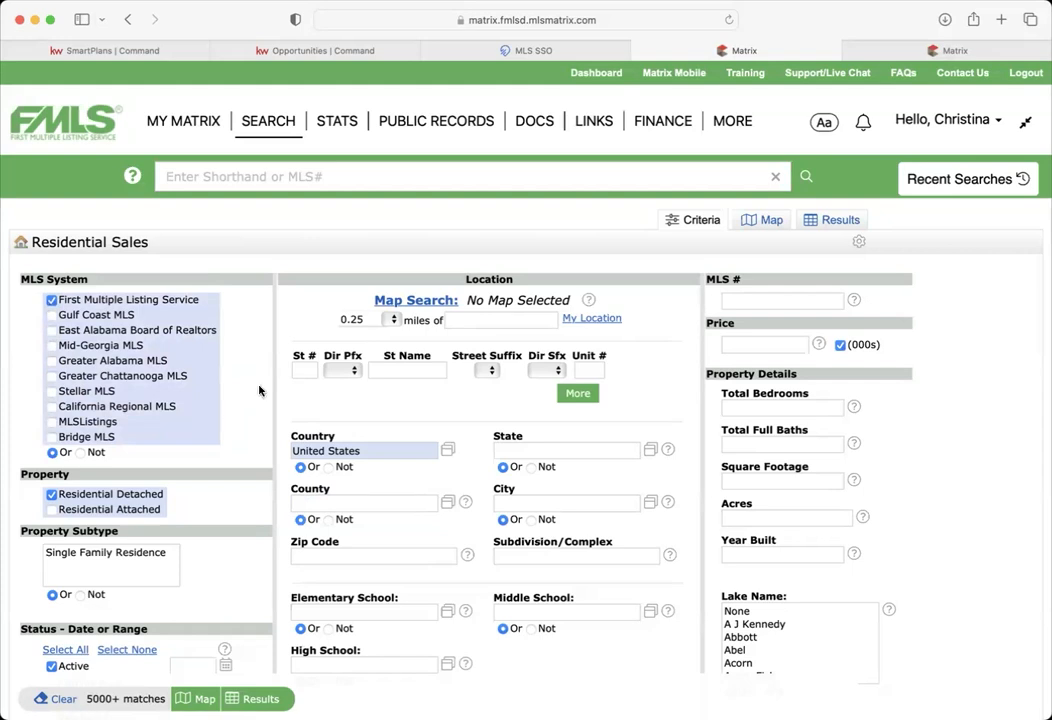
scroll(262, 393, down, 3)
scroll(259, 390, up, 2)
scroll(259, 390, up, 1)
click(819, 343)
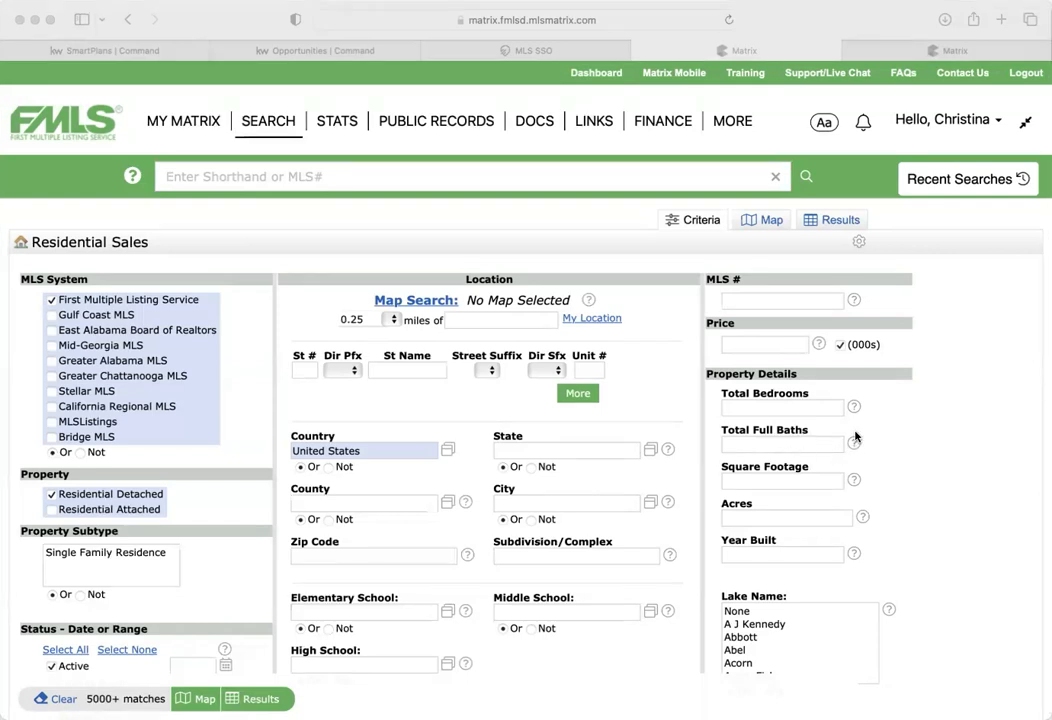
- Try a 400-500 price range, then clear the Price field again
click(764, 344)
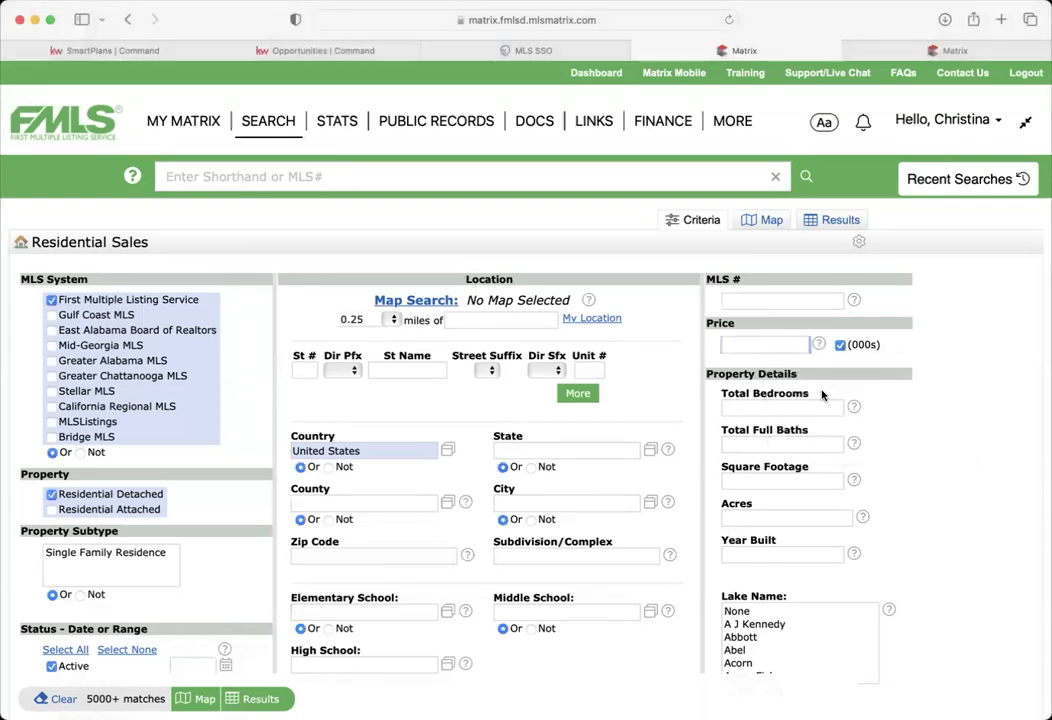
mouse_move(774, 340)
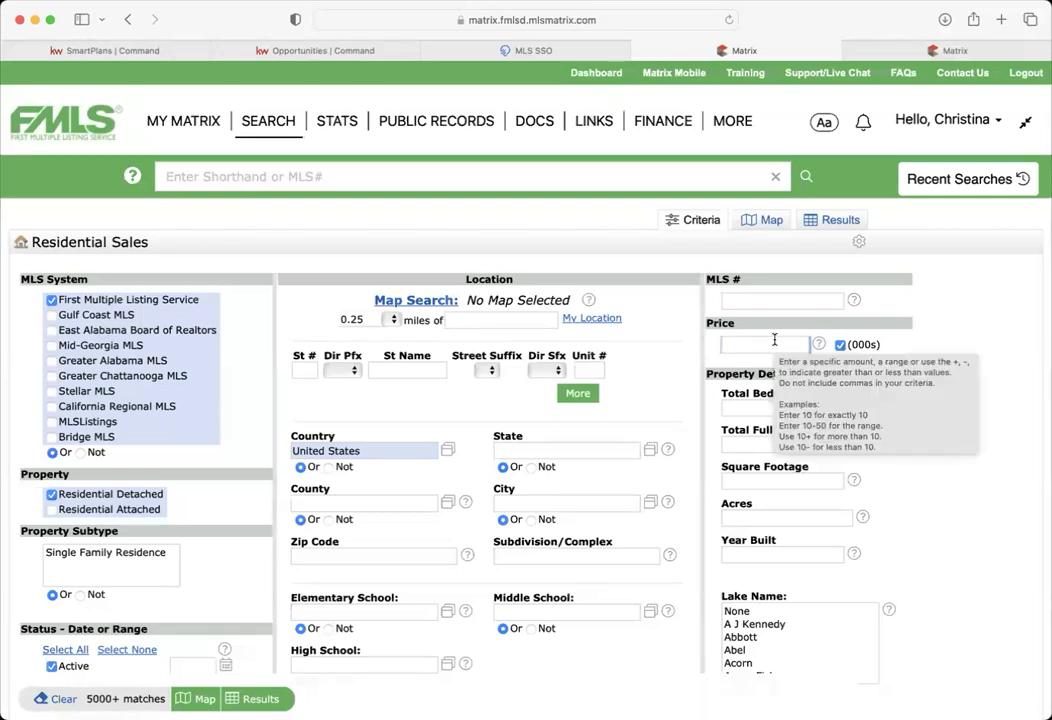
text(400-500)
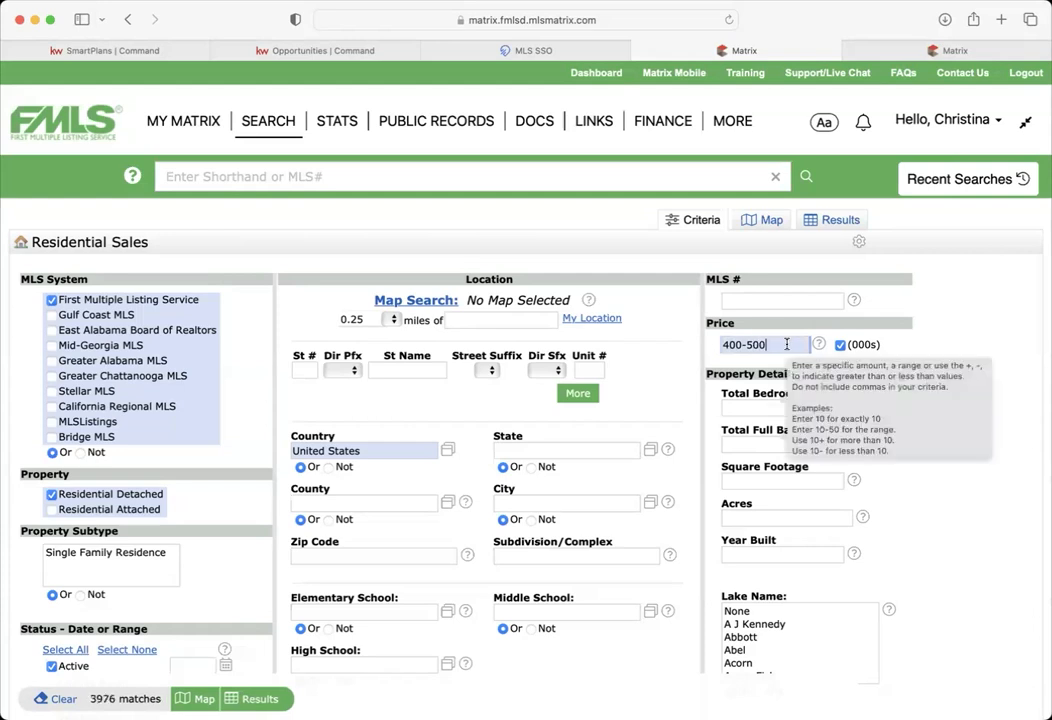
key(BackSpace)
key(BackSpace)
key(BackSpace)
key(BackSpace)
key(BackSpace)
key(BackSpace)
key(BackSpace)
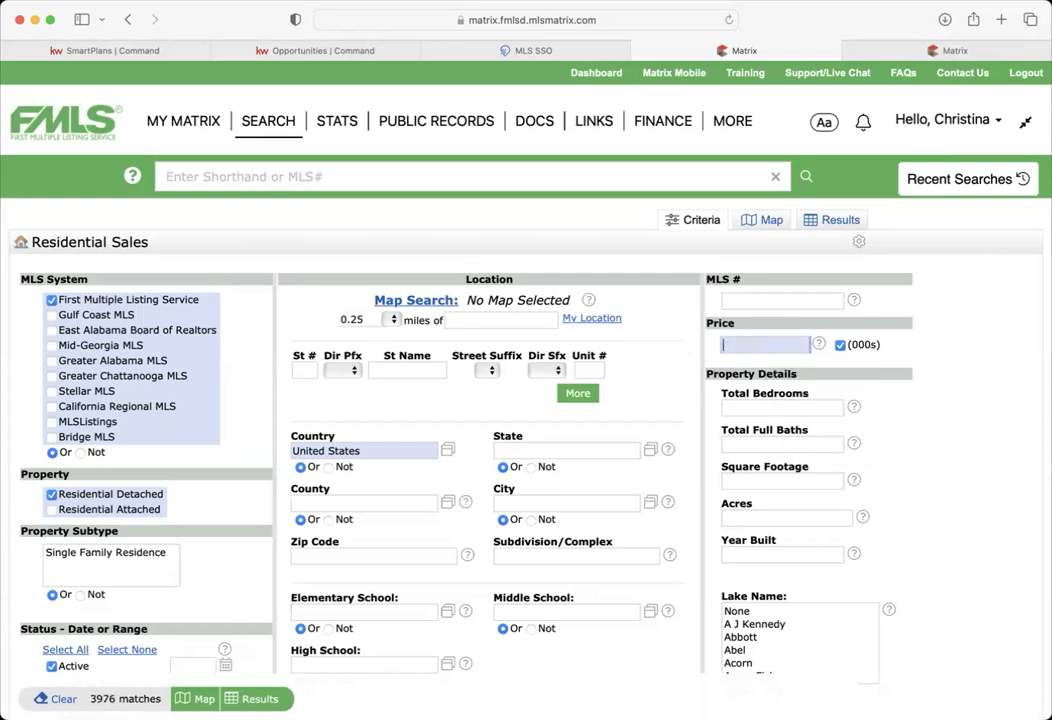
- Require 3+ total bedrooms and 2+ total full baths
click(763, 408)
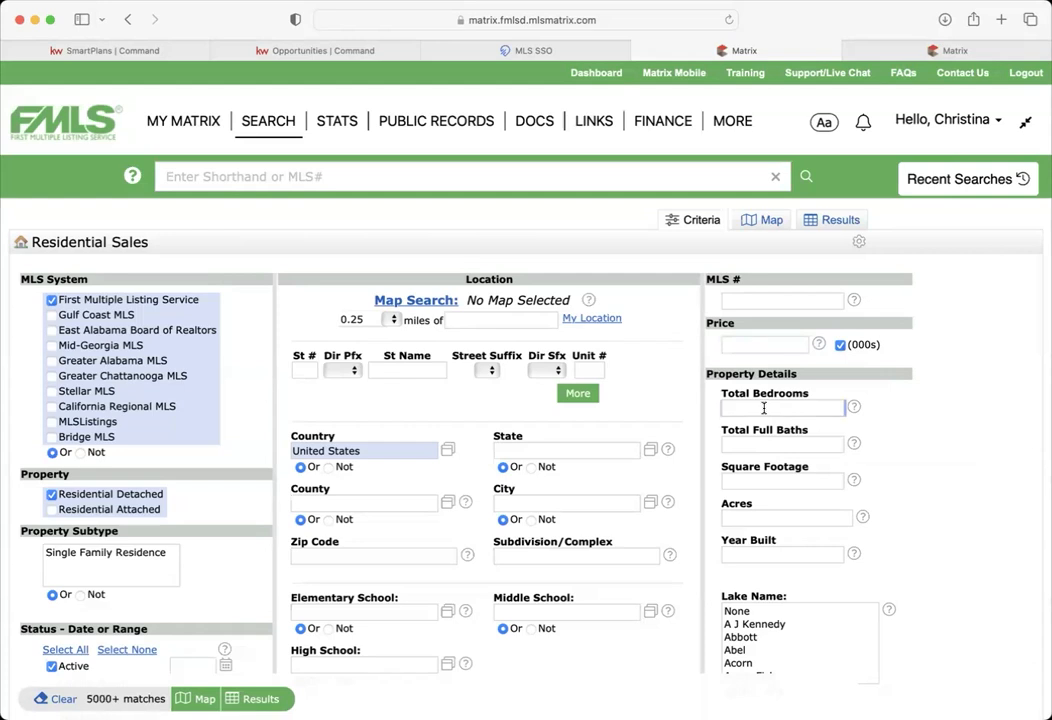
text(3)
key(Tab)
text(2)
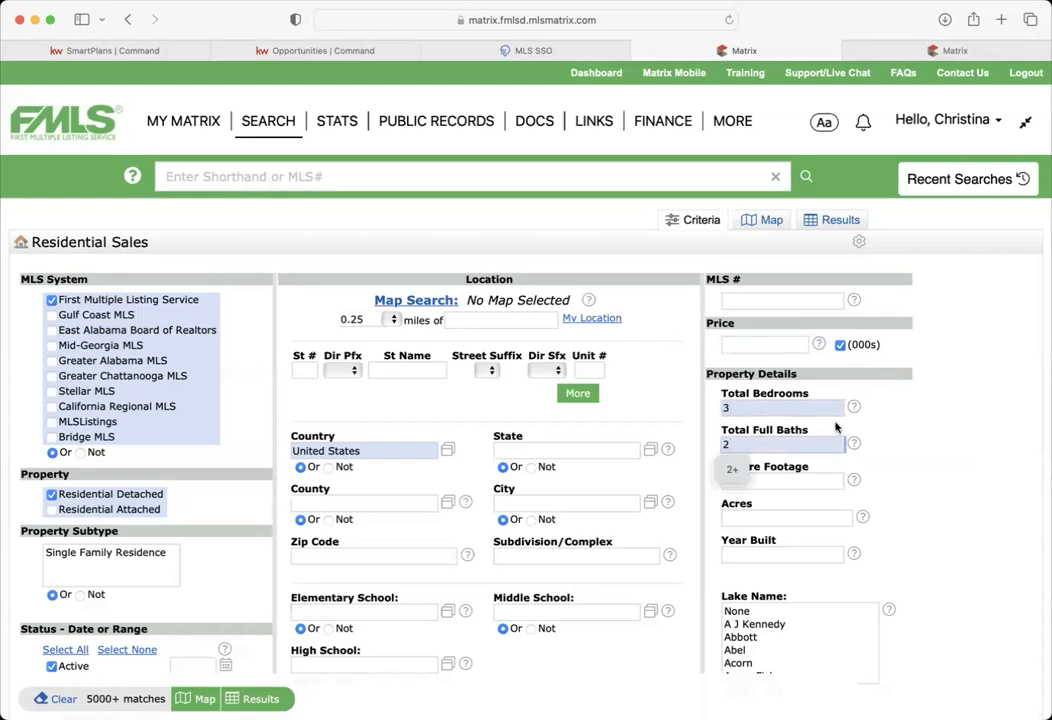
click(928, 453)
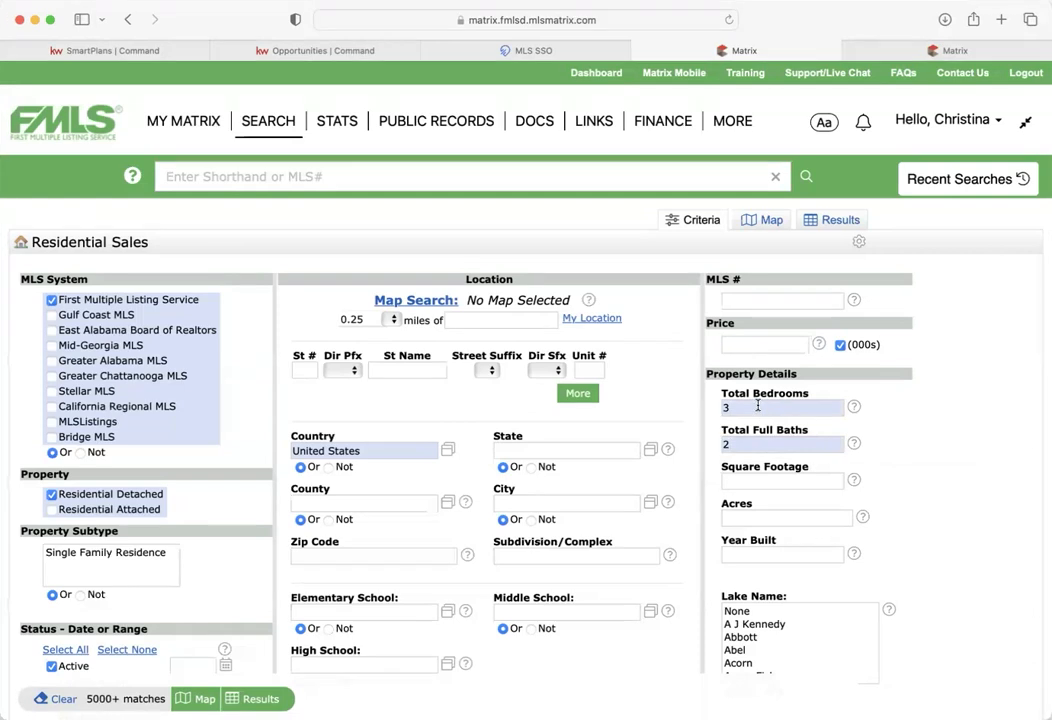
click(790, 445)
text(+)
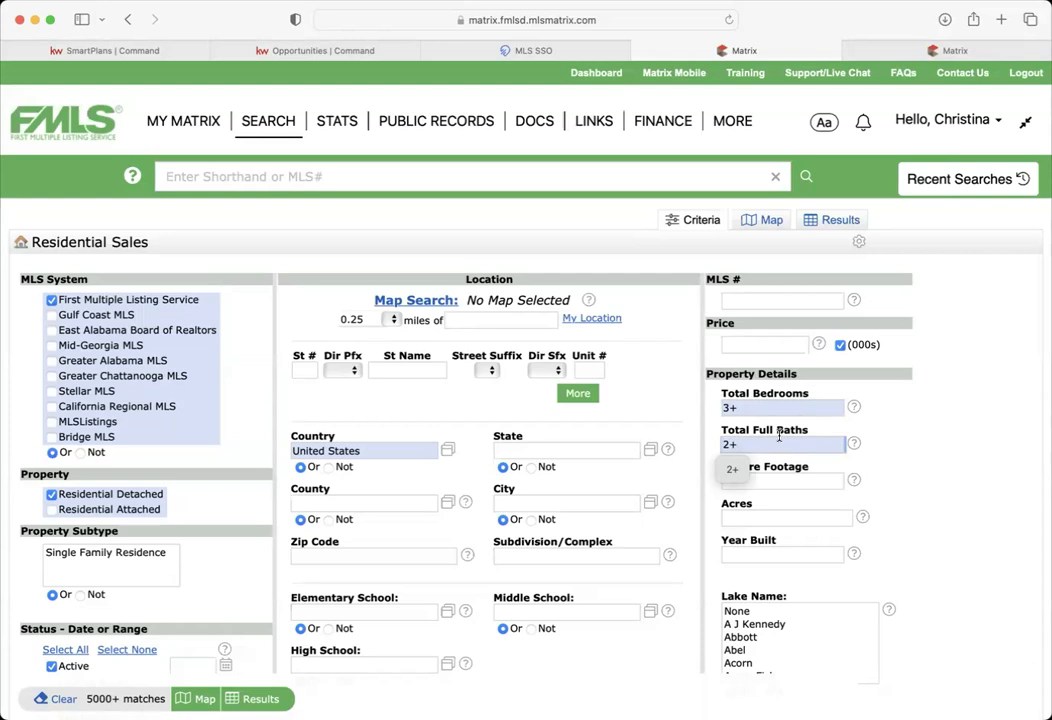
click(810, 480)
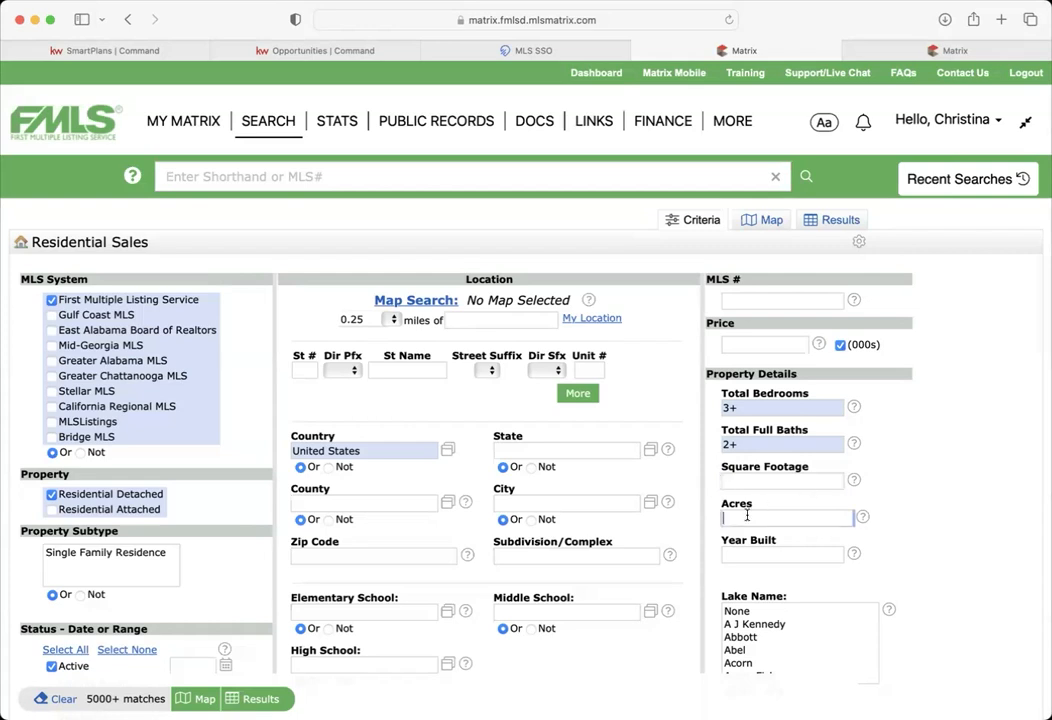
click(782, 517)
text(1-8)
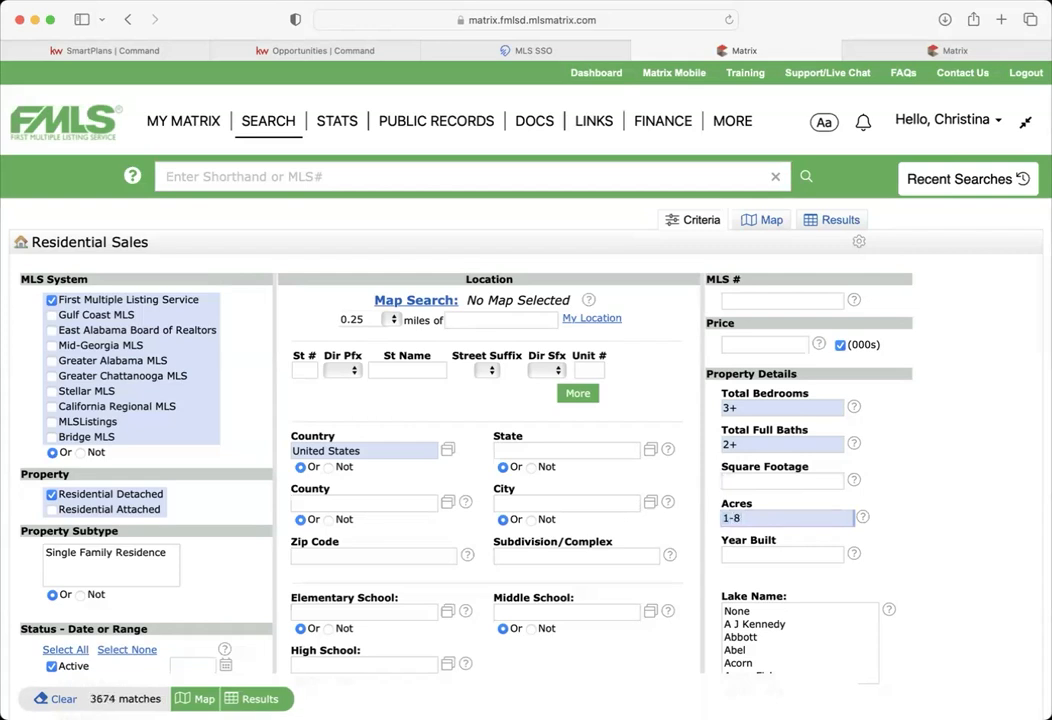
key(BackSpace)
key(BackSpace)
key(BackSpace)
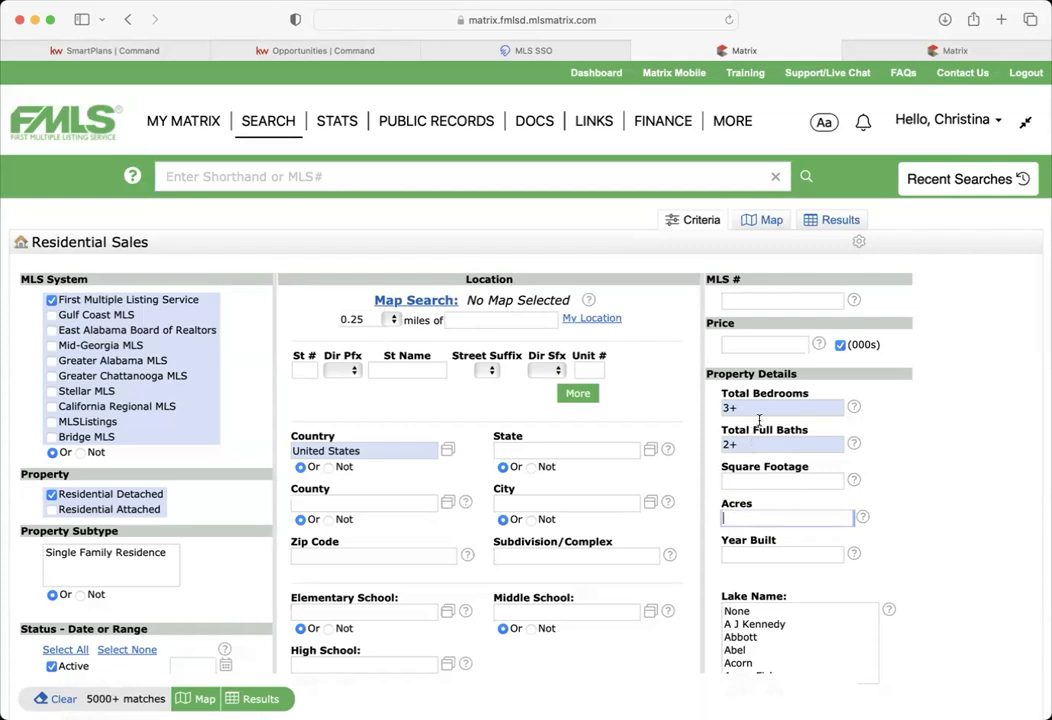
mouse_move(761, 408)
click(392, 504)
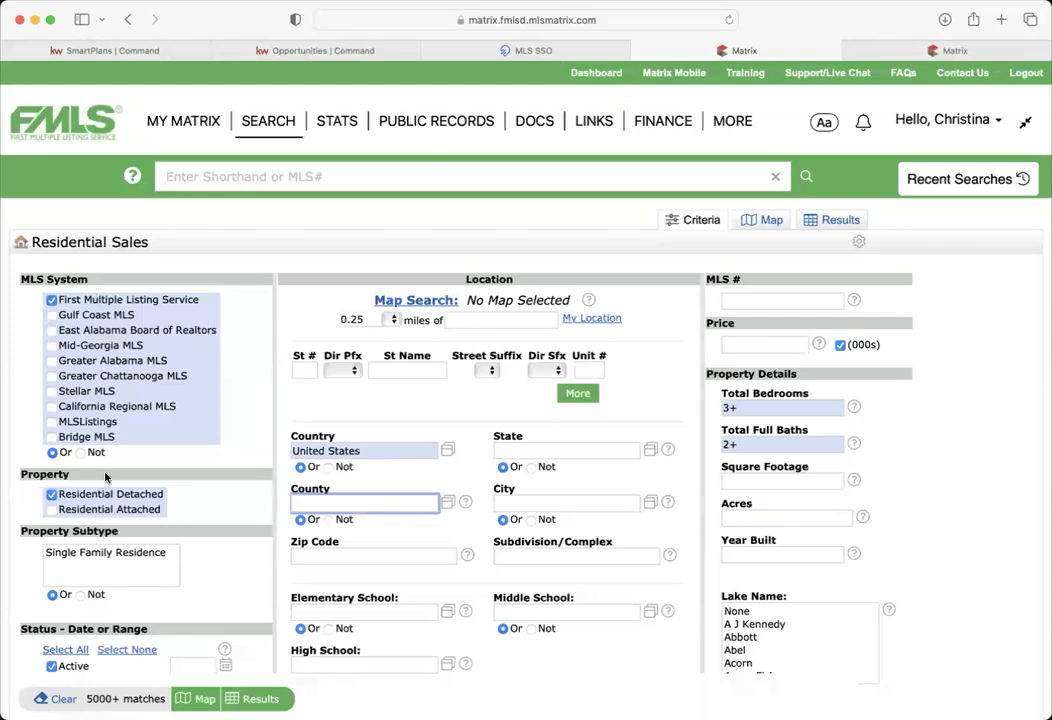
text(cherokee)
click(380, 533)
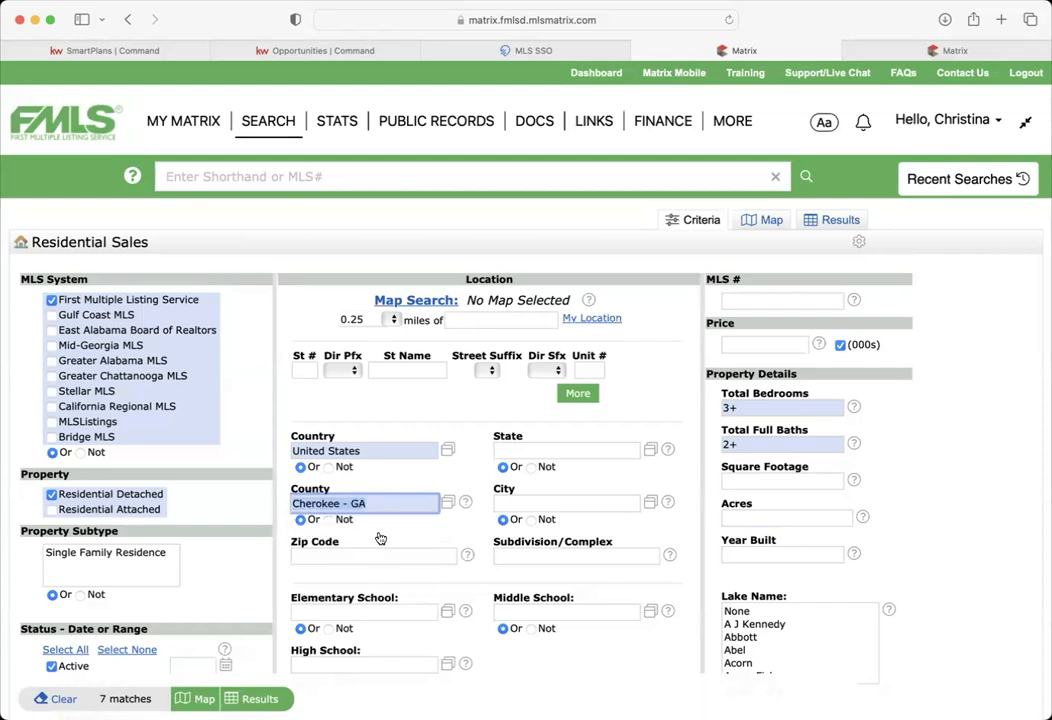
click(396, 478)
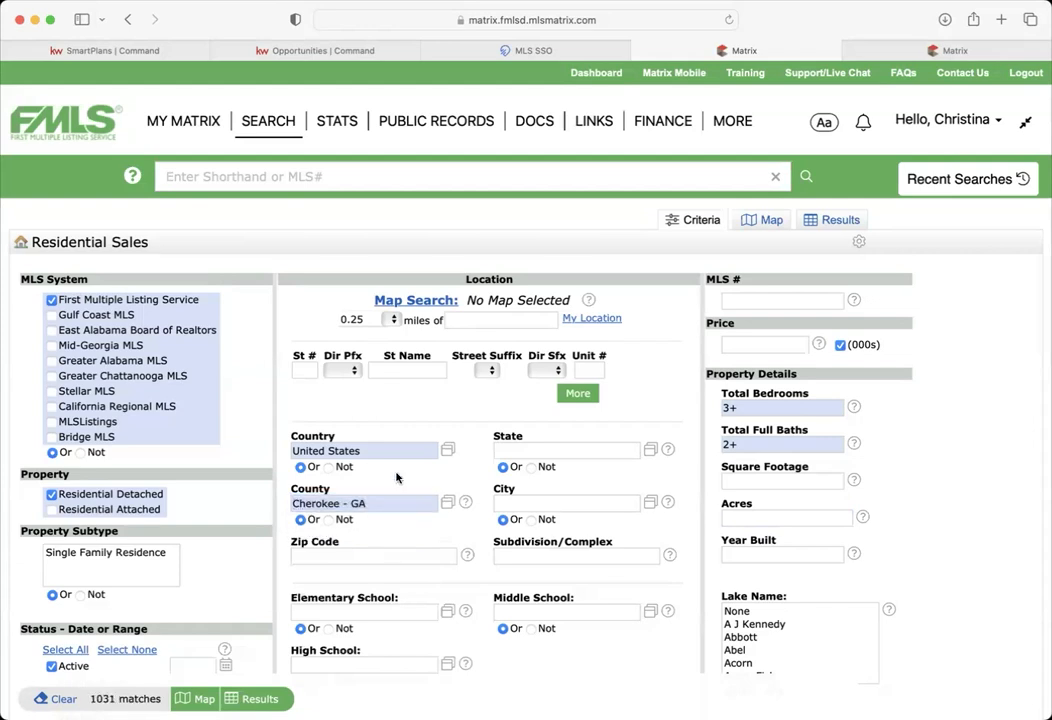
click(404, 502)
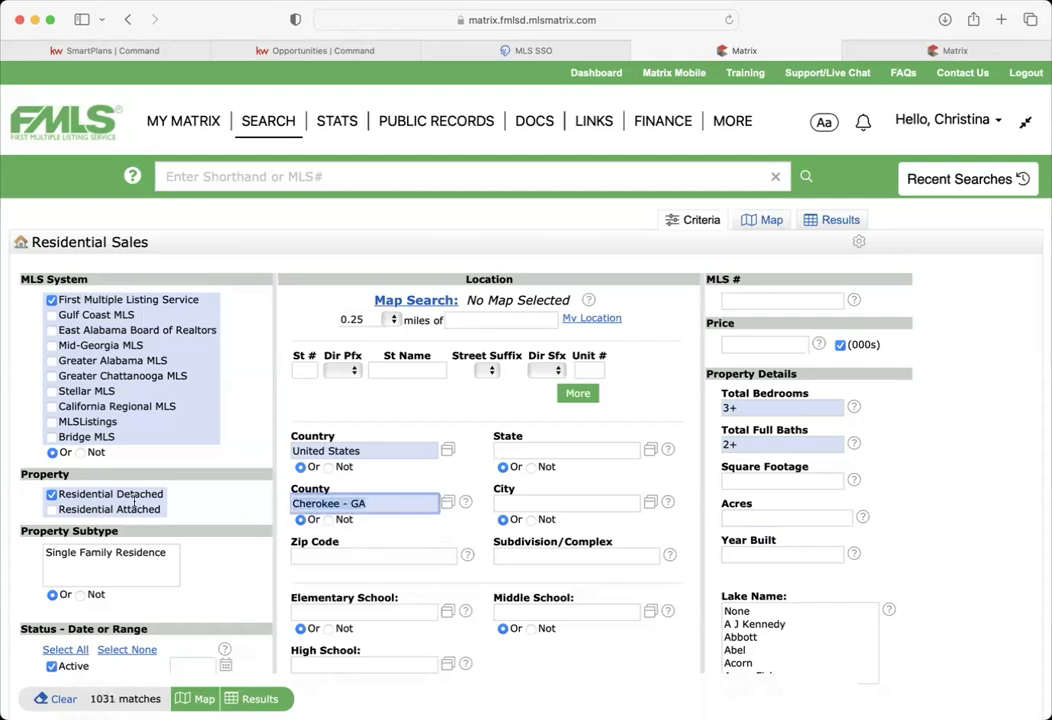
key(super+a)
key(BackSpace)
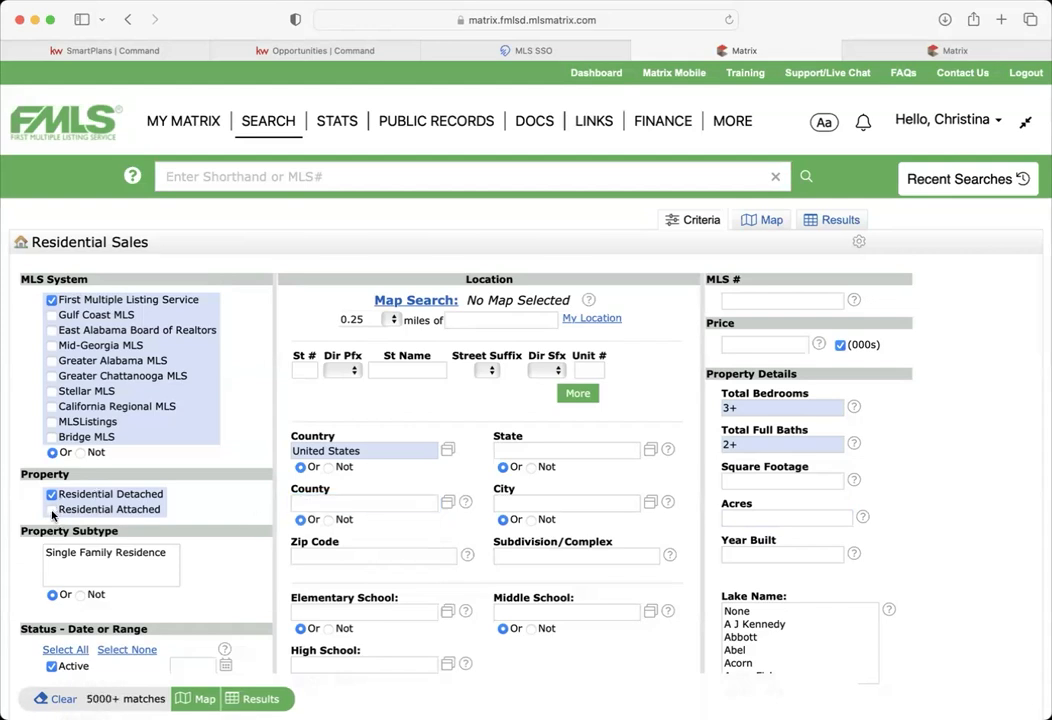
click(51, 511)
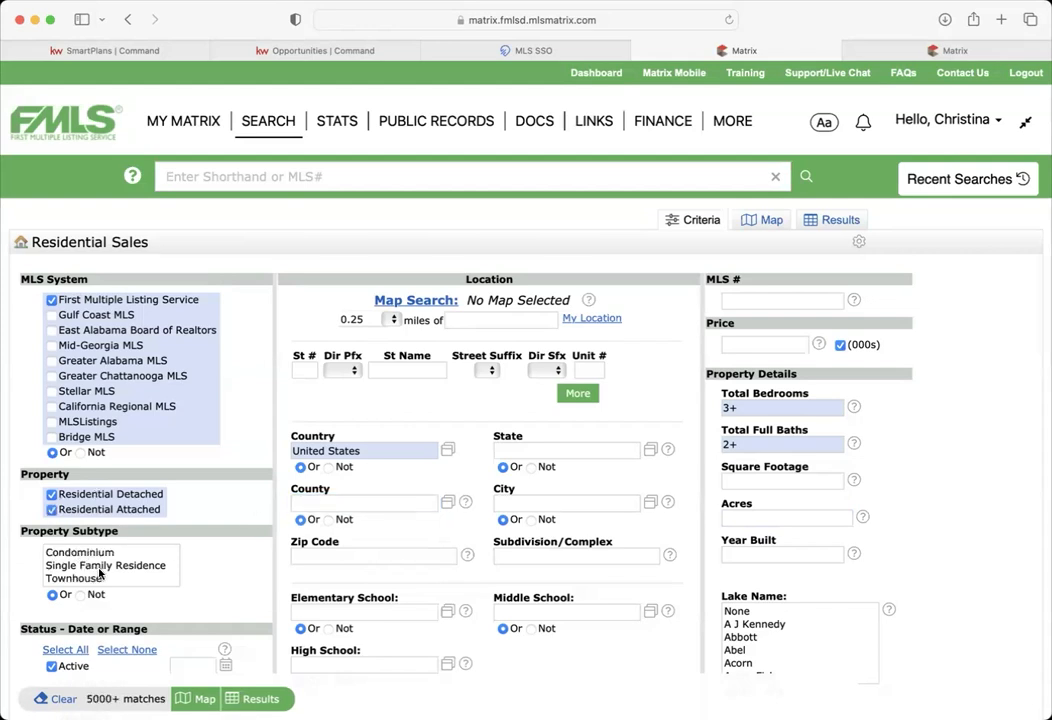
scroll(88, 545, down, 1)
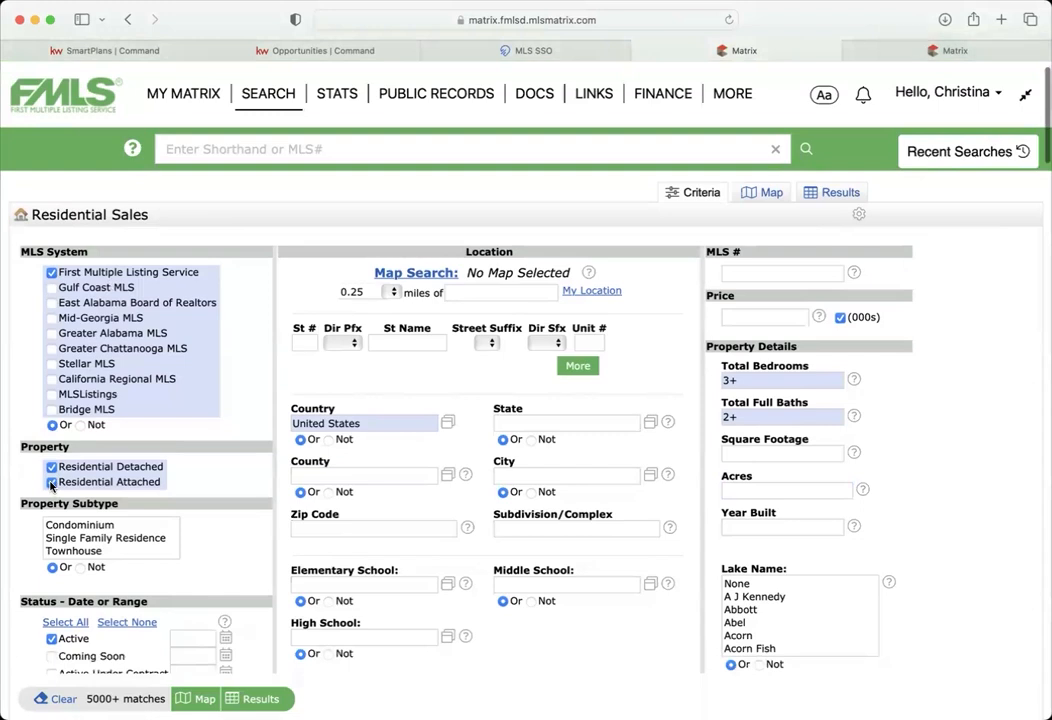
click(90, 481)
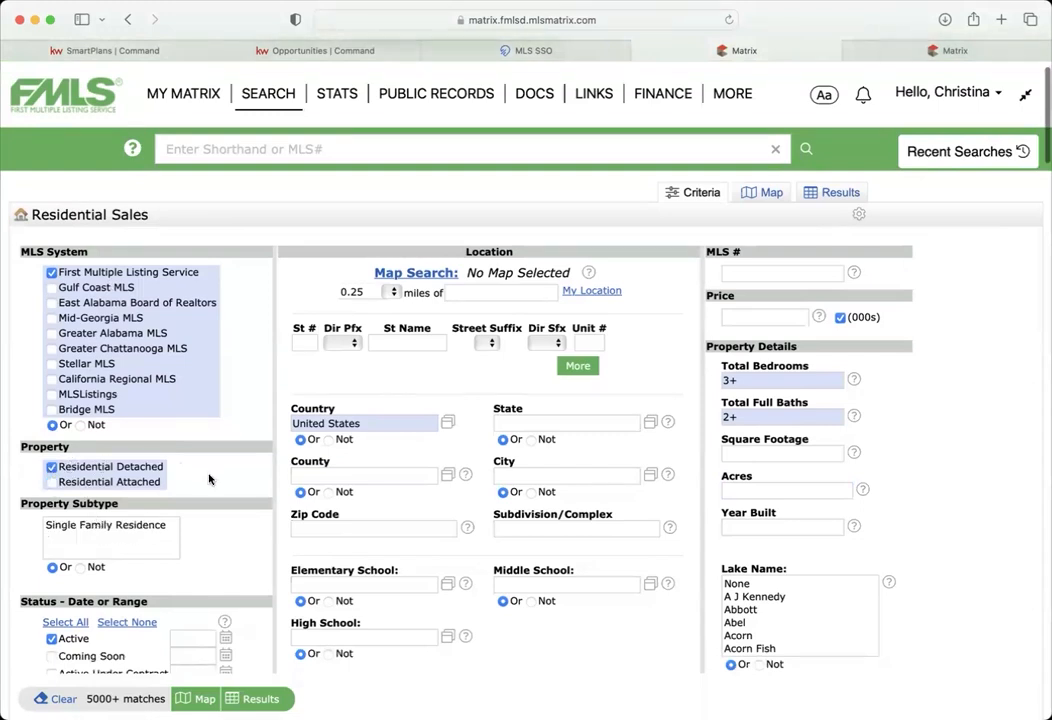
scroll(209, 481, down, 5)
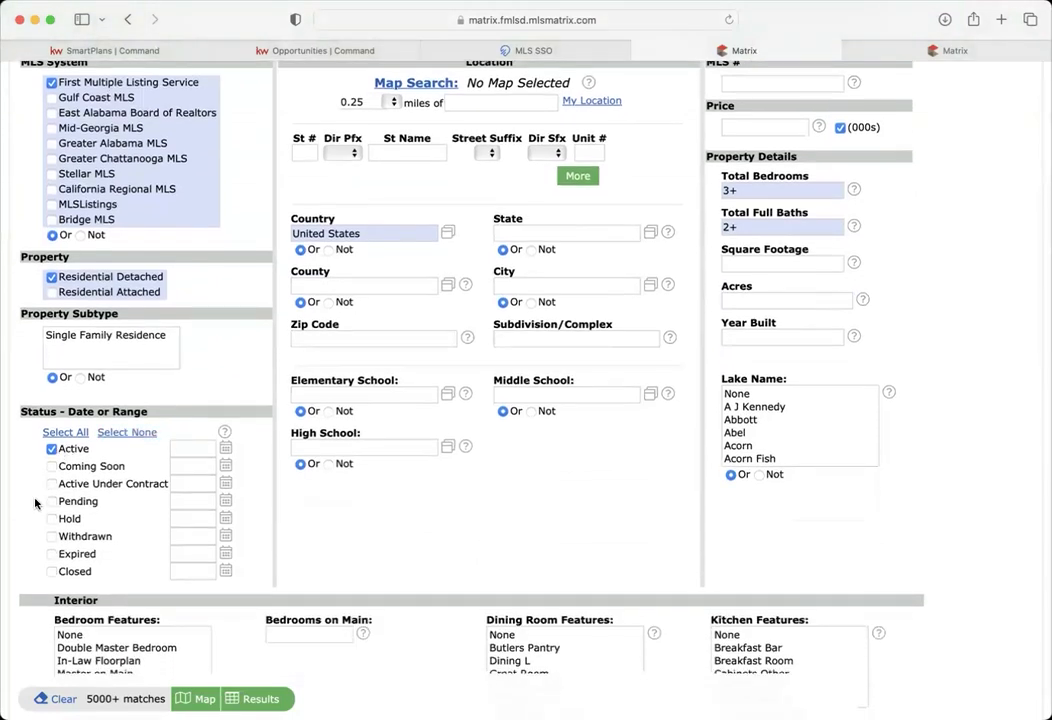
click(51, 466)
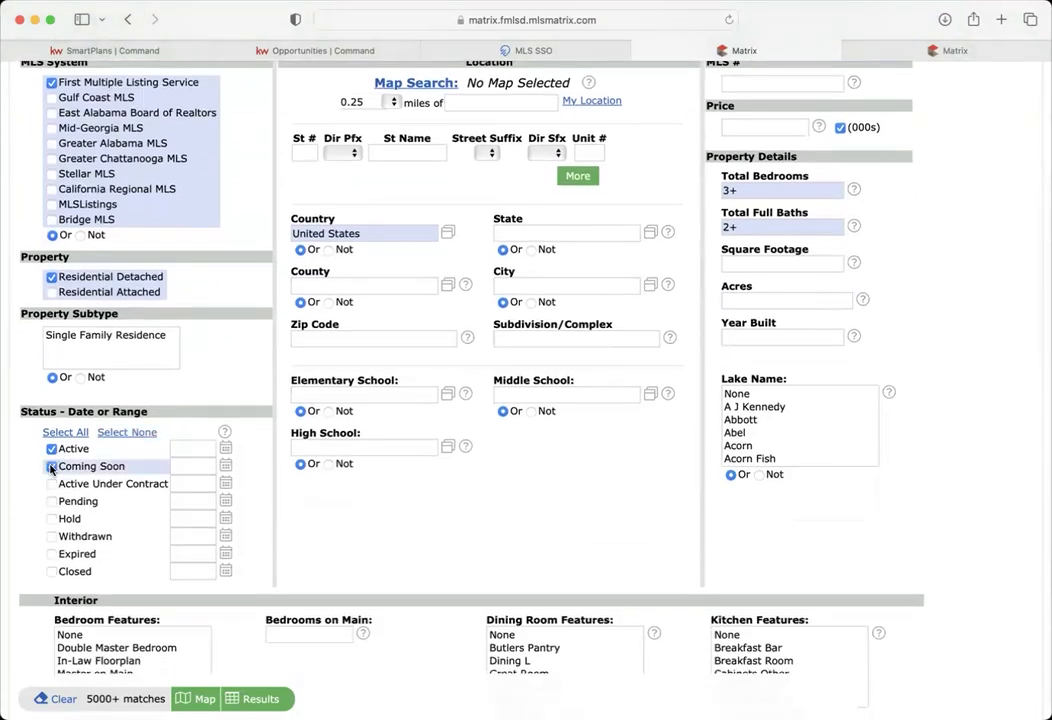
click(51, 466)
click(70, 485)
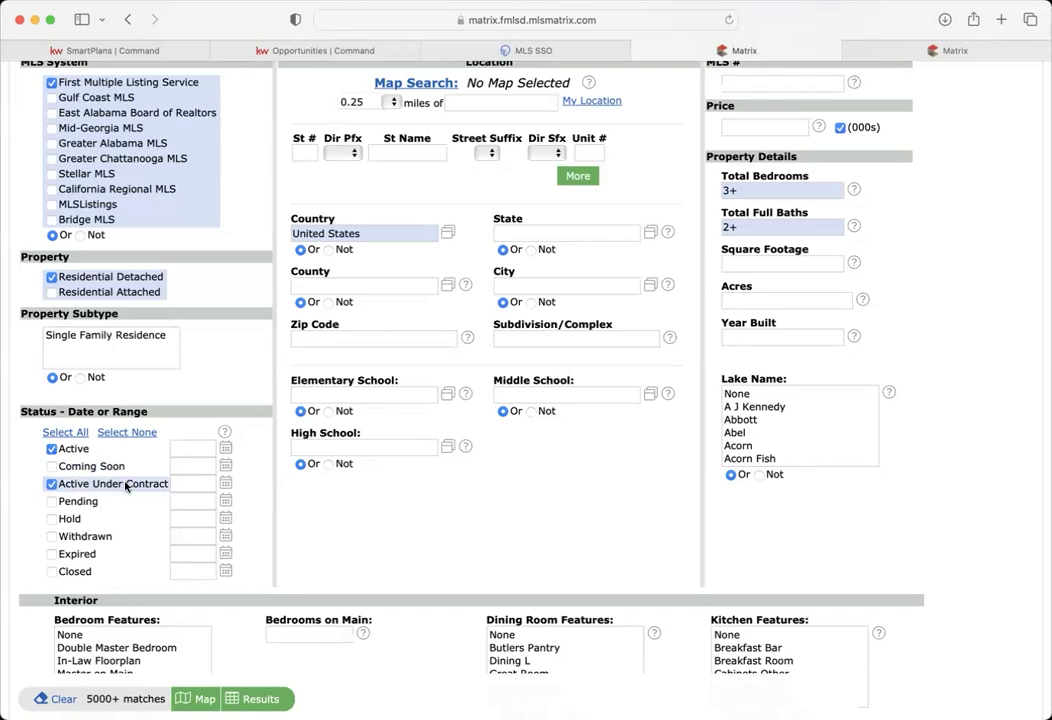
click(51, 485)
click(51, 502)
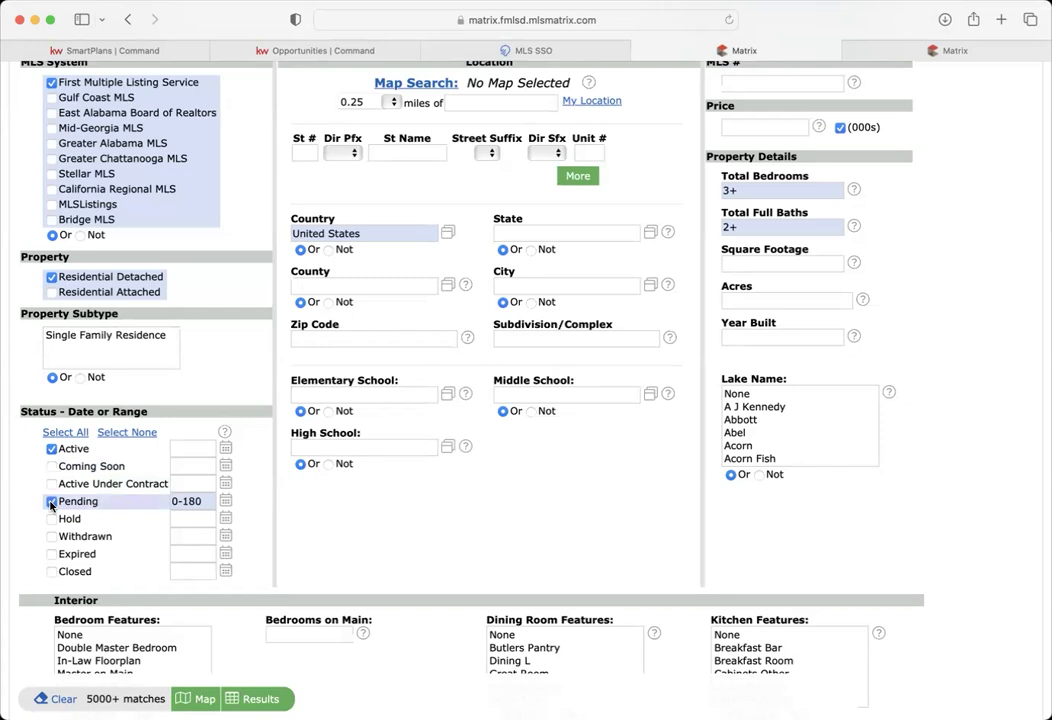
click(51, 503)
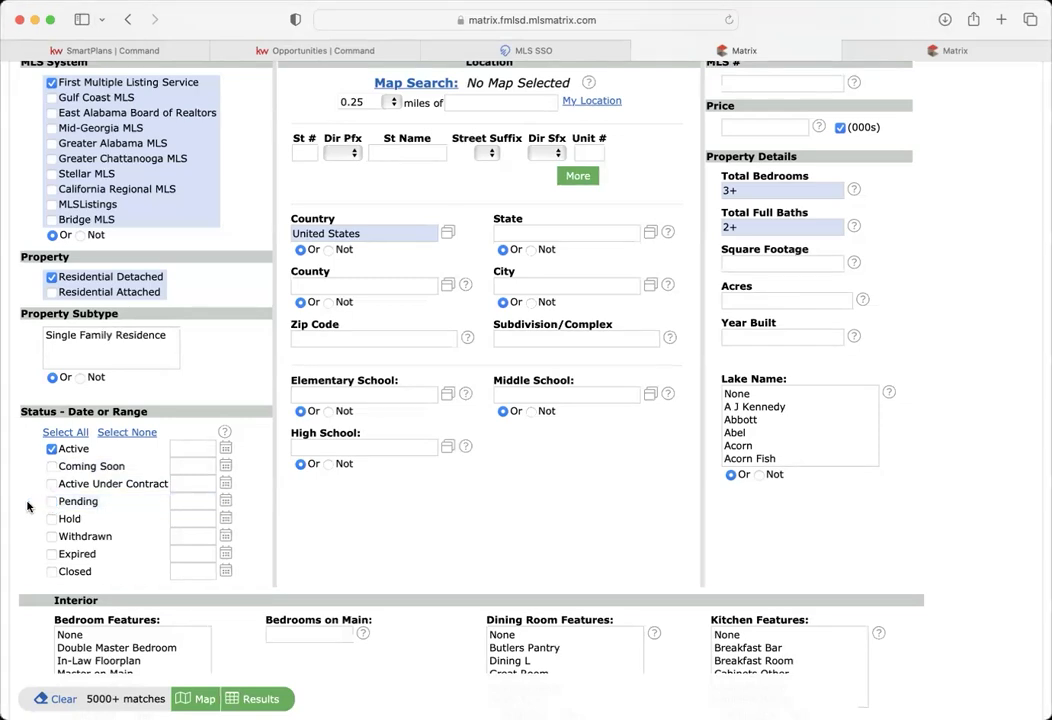
scroll(27, 507, up, 2)
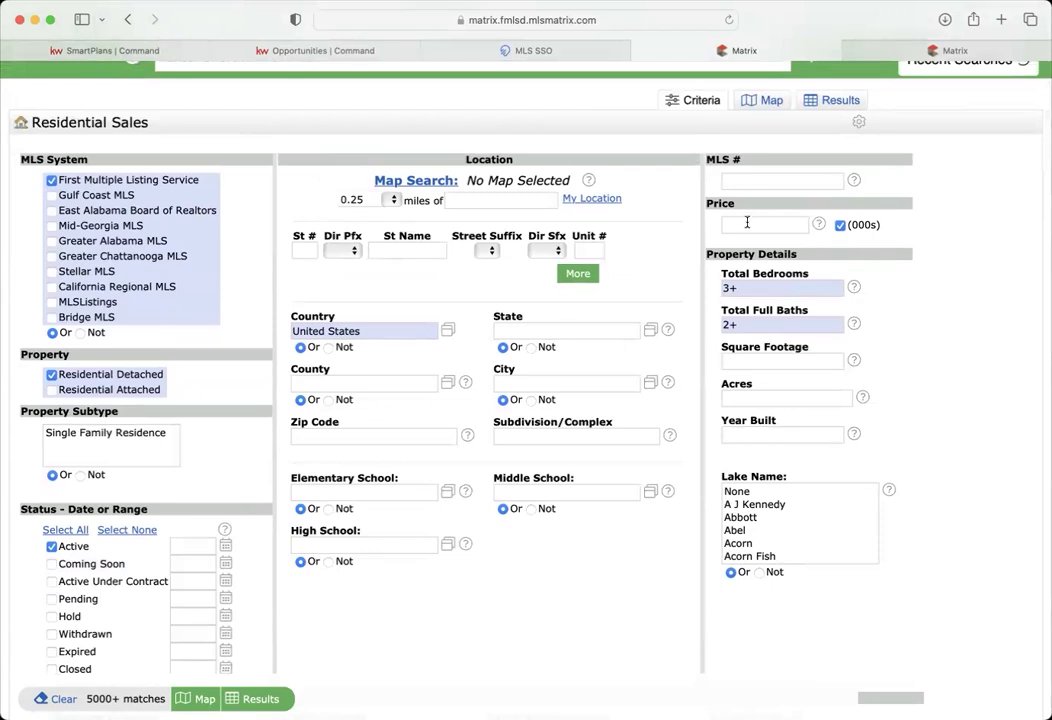
- Enter a 300-450 price range in thousands
text(300-450)
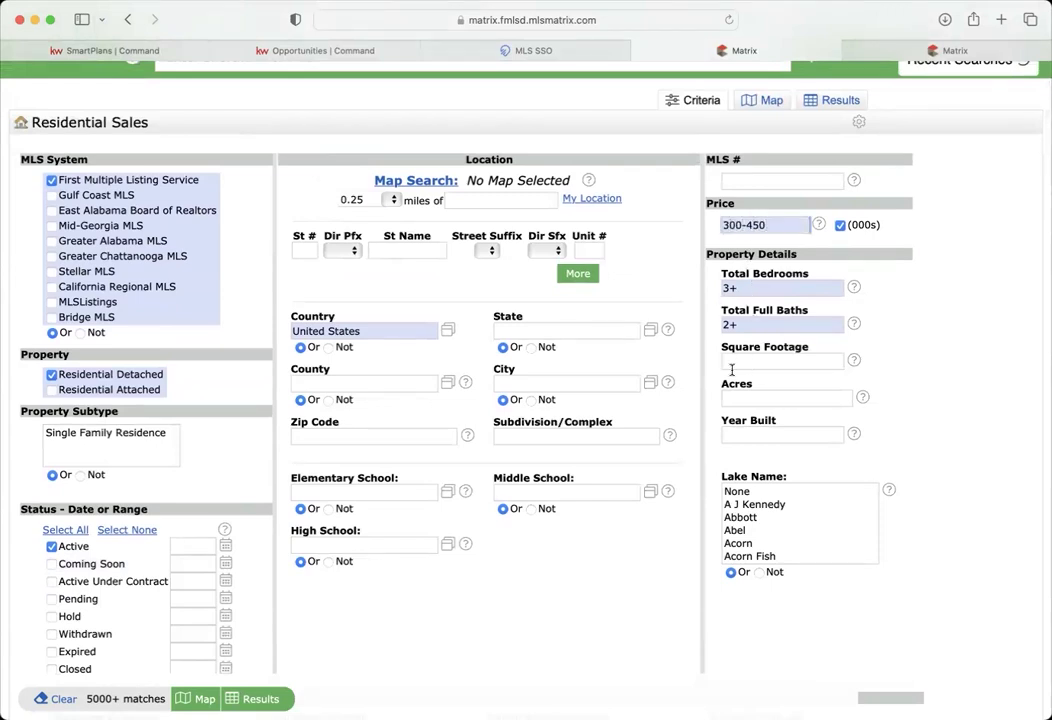
scroll(706, 384, down, 5)
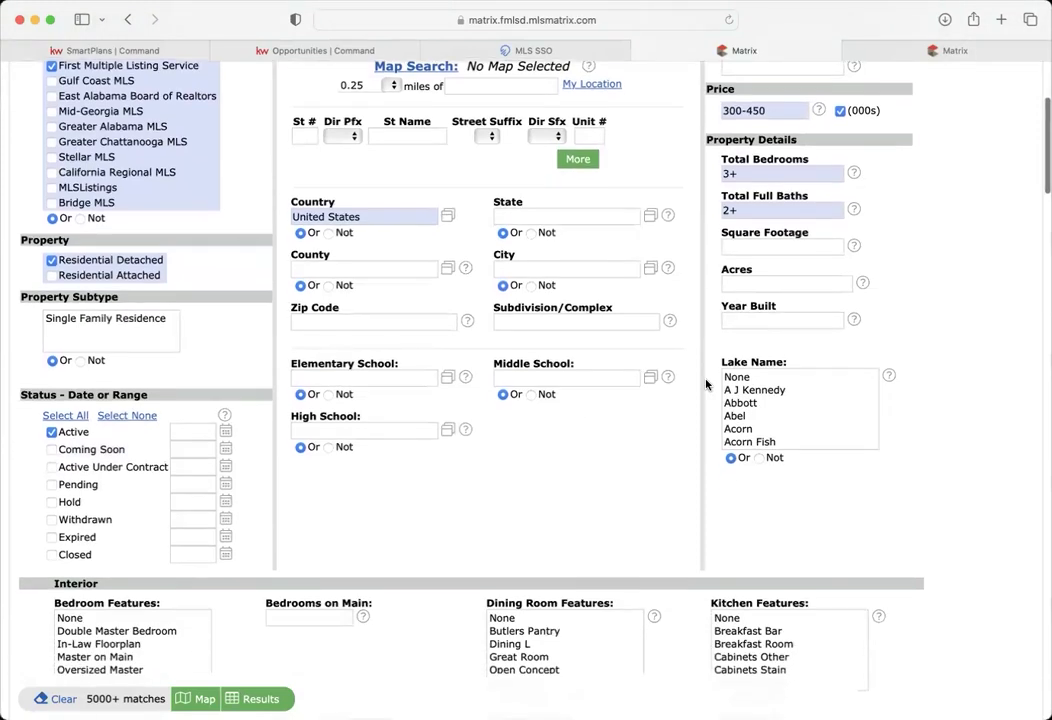
- Set County to Pickens - GA, Cherokee - GA and Gilmer - GA, leaving 309 matches
click(365, 243)
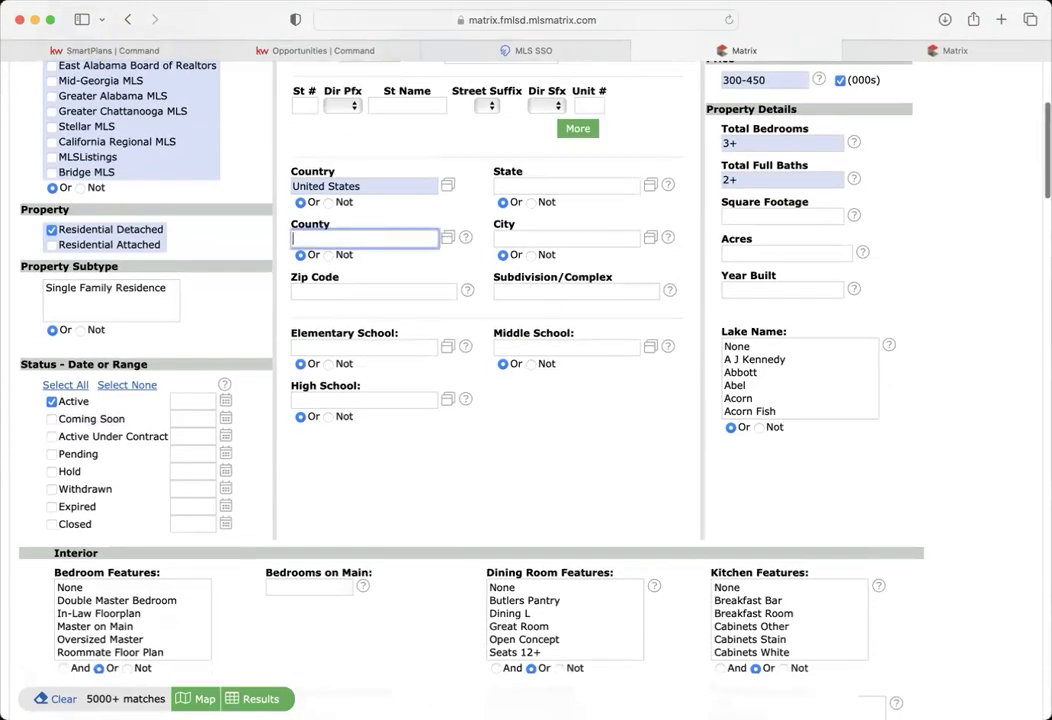
text(pickens)
click(347, 266)
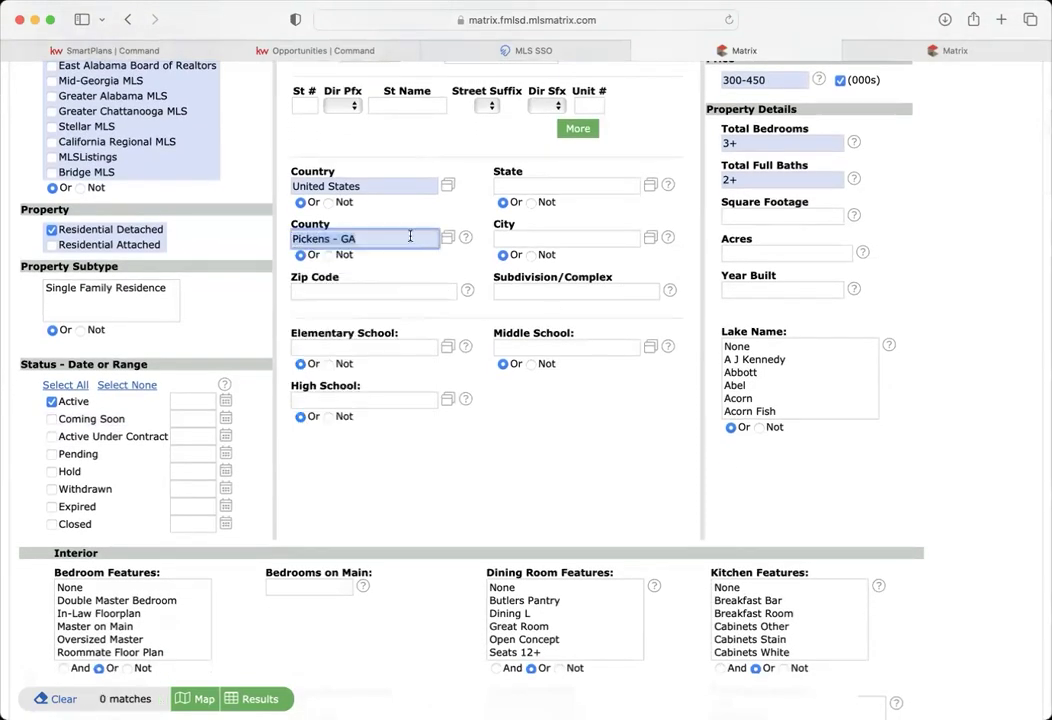
text(,cherok)
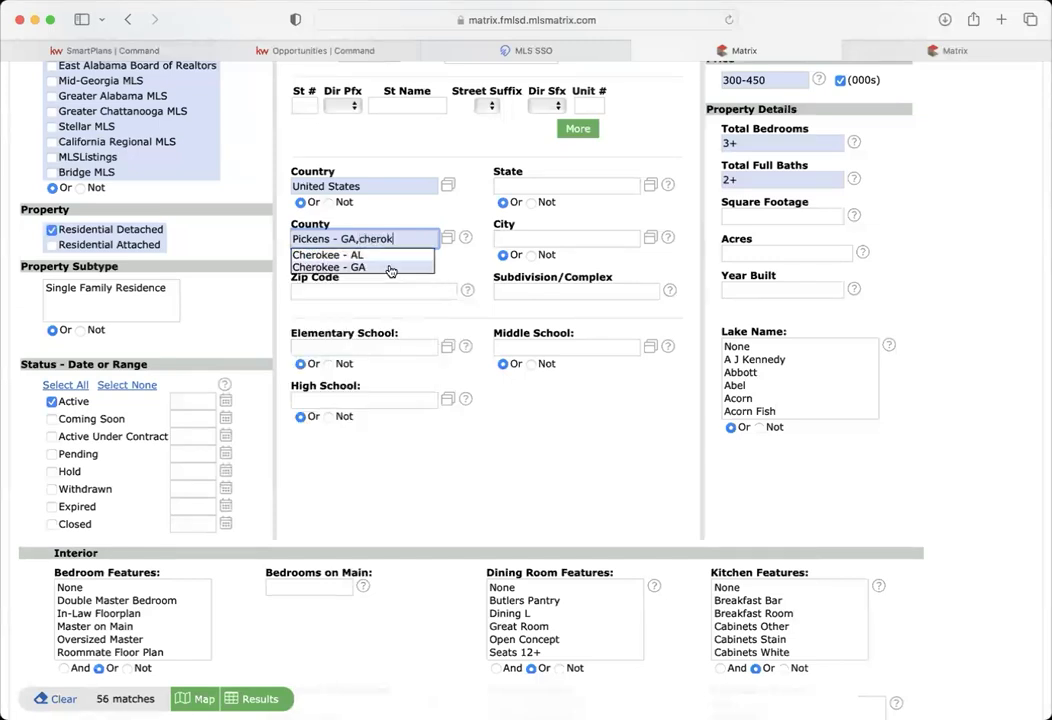
click(391, 267)
text(,)
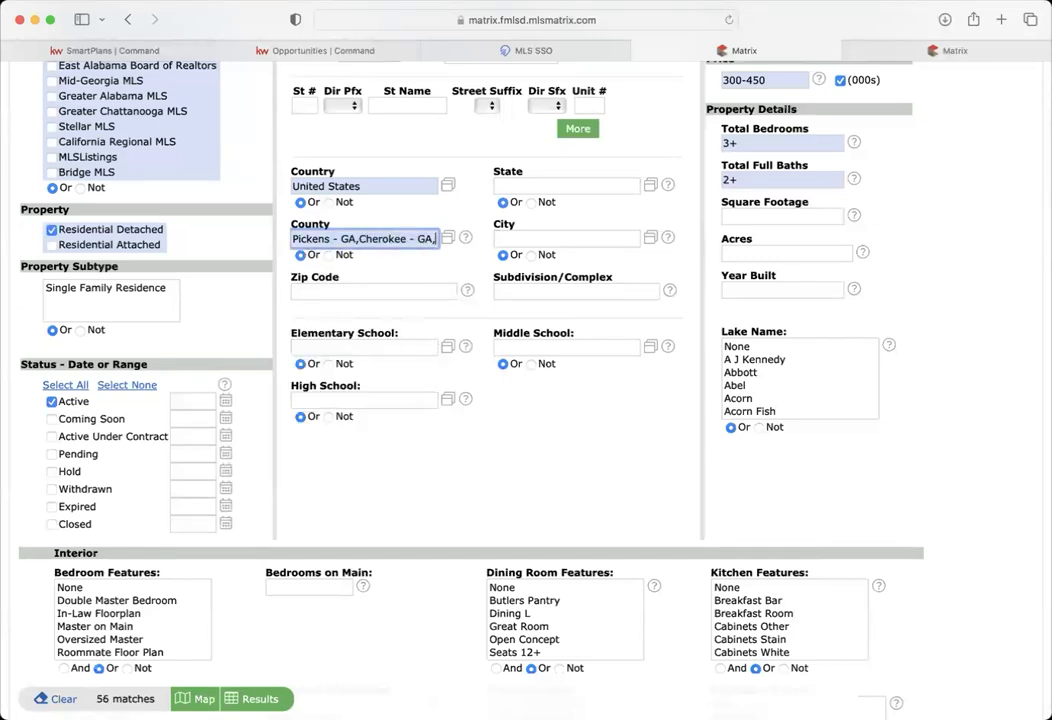
text(gilm)
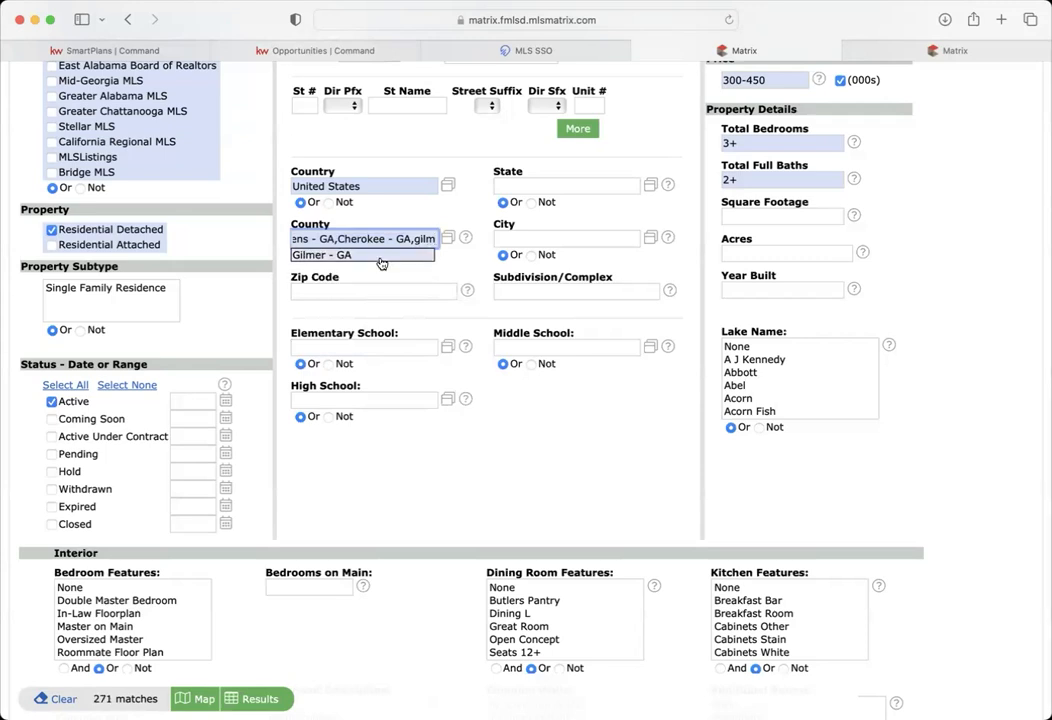
key(Return)
click(450, 219)
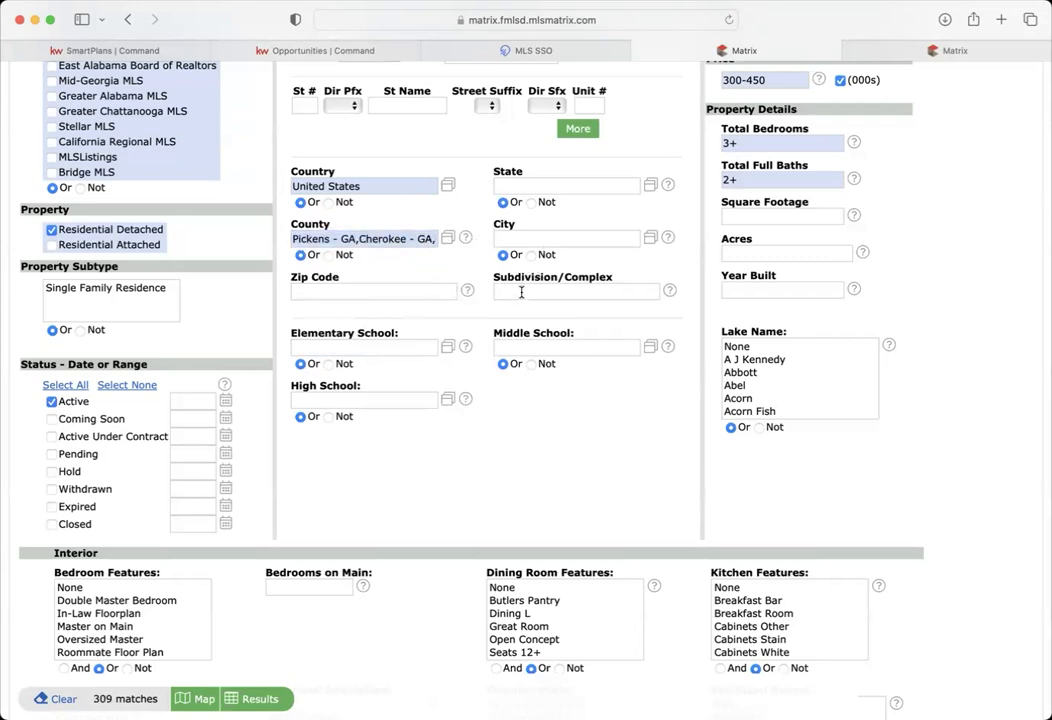
mouse_move(521, 292)
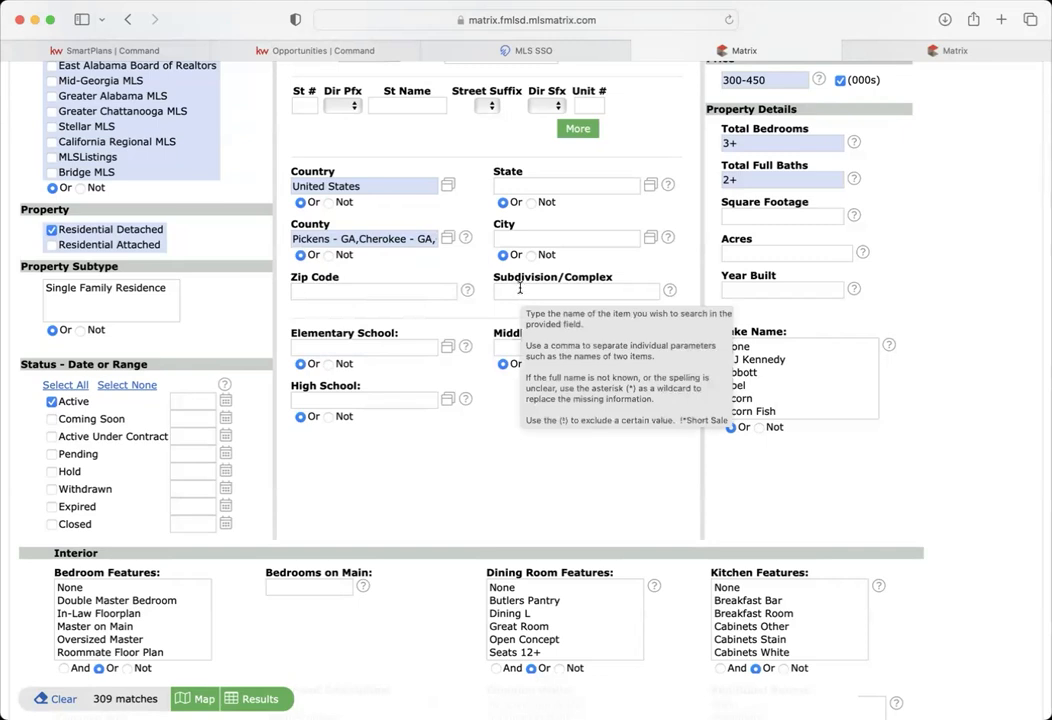
click(670, 292)
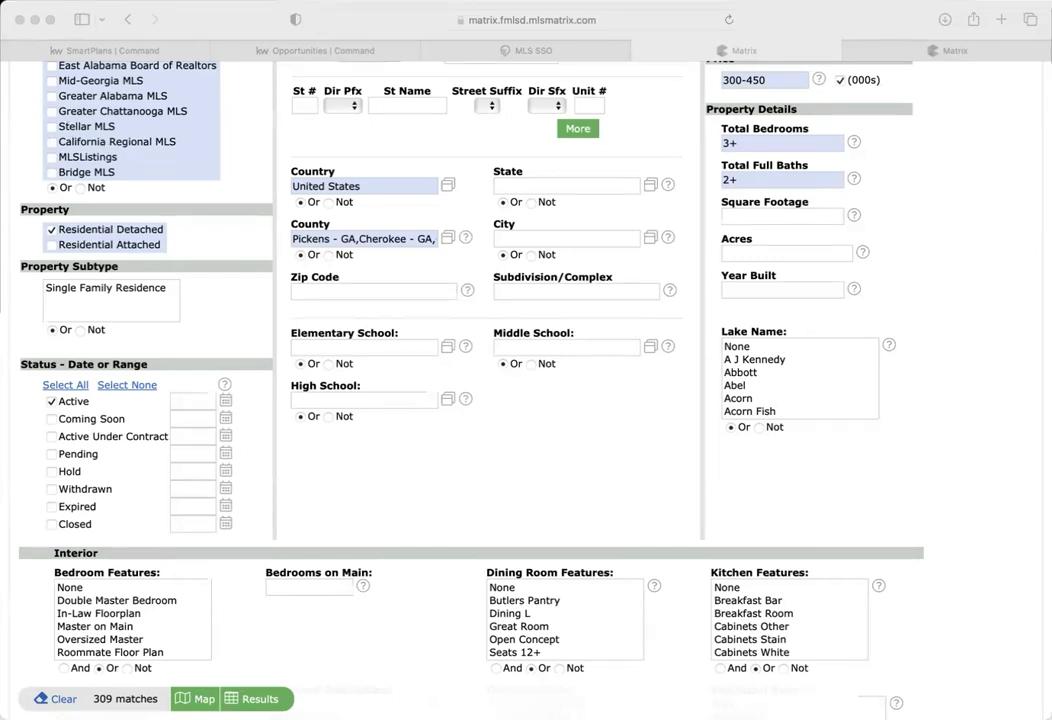
- Filter Subdivision/Complex by *preserve*,*sharp* and list the 5 matching listings
click(285, 293)
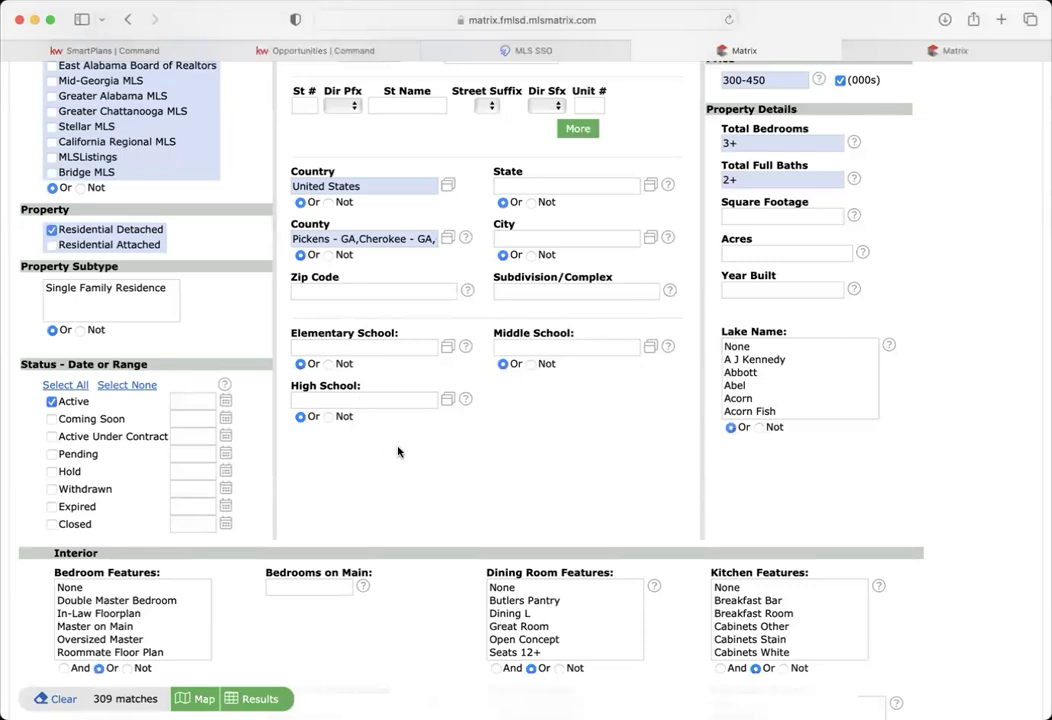
click(530, 291)
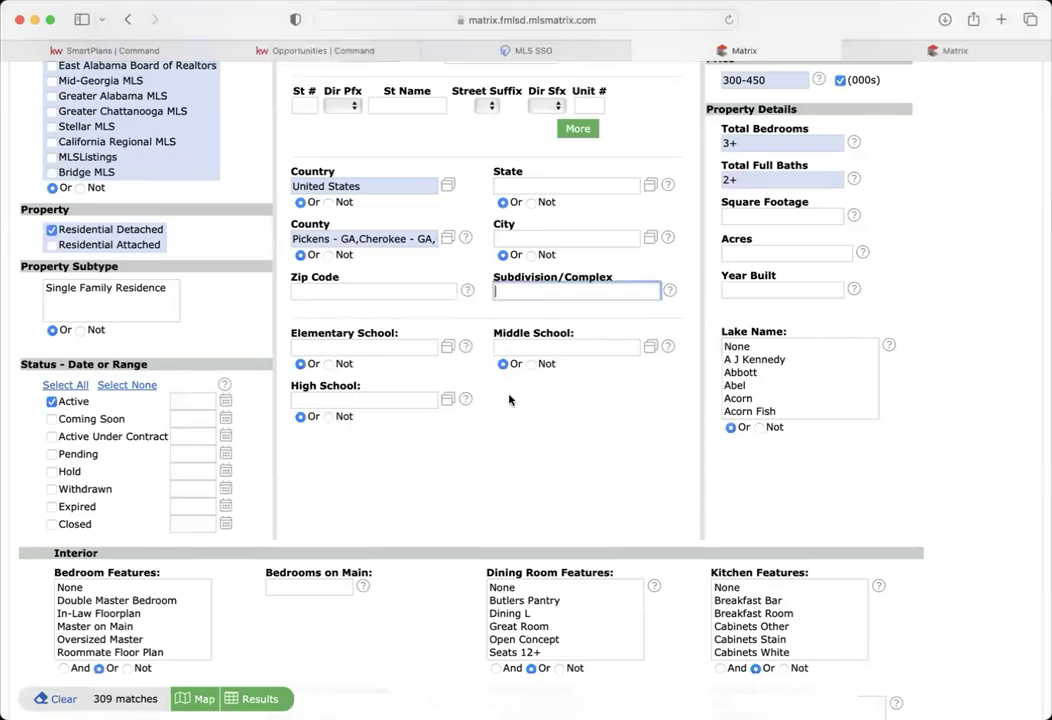
text(The Preserve at Sha)
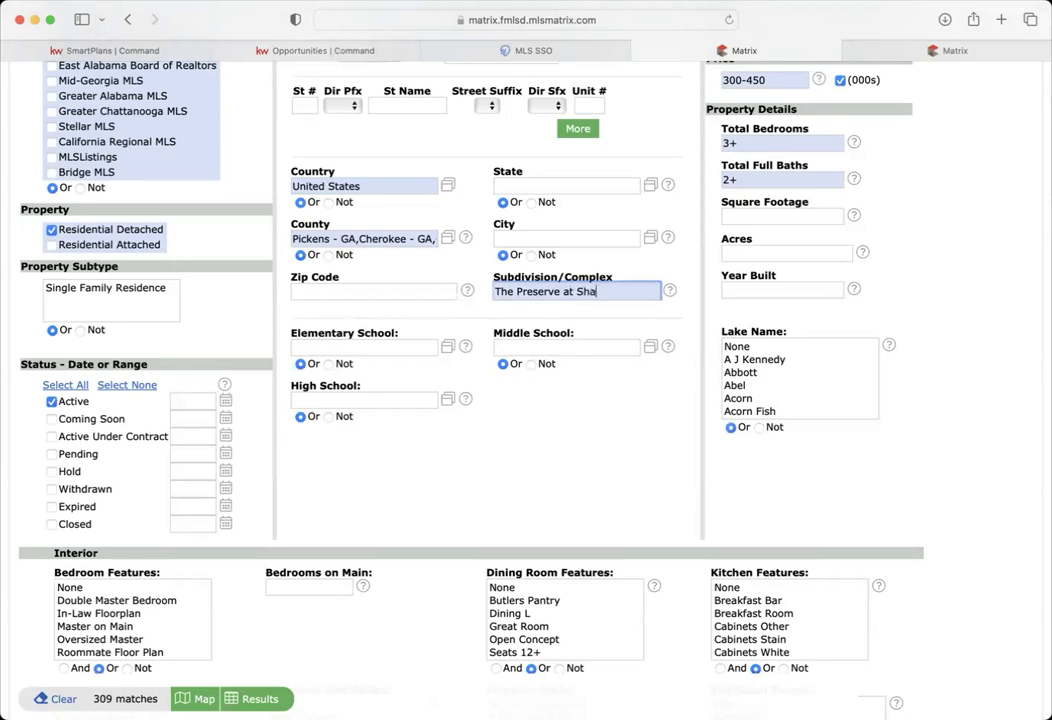
text(rp Mountain)
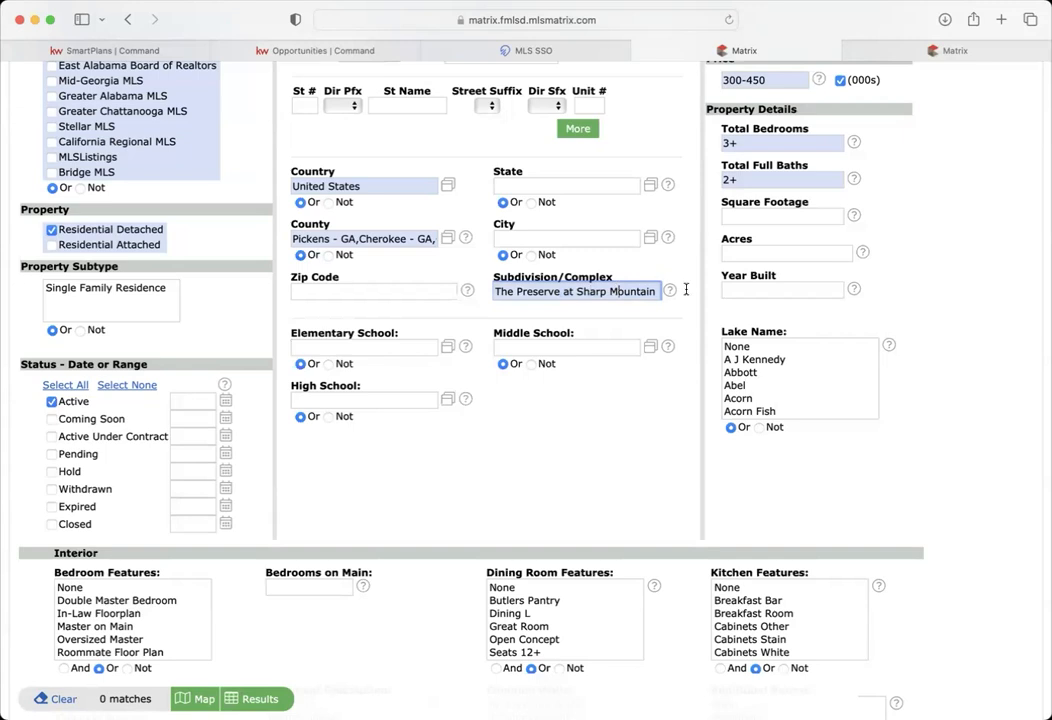
key(BackSpace)
key(BackSpace)
key(BackSpace)
key(BackSpace)
key(BackSpace)
key(BackSpace)
key(BackSpace)
text(mtn)
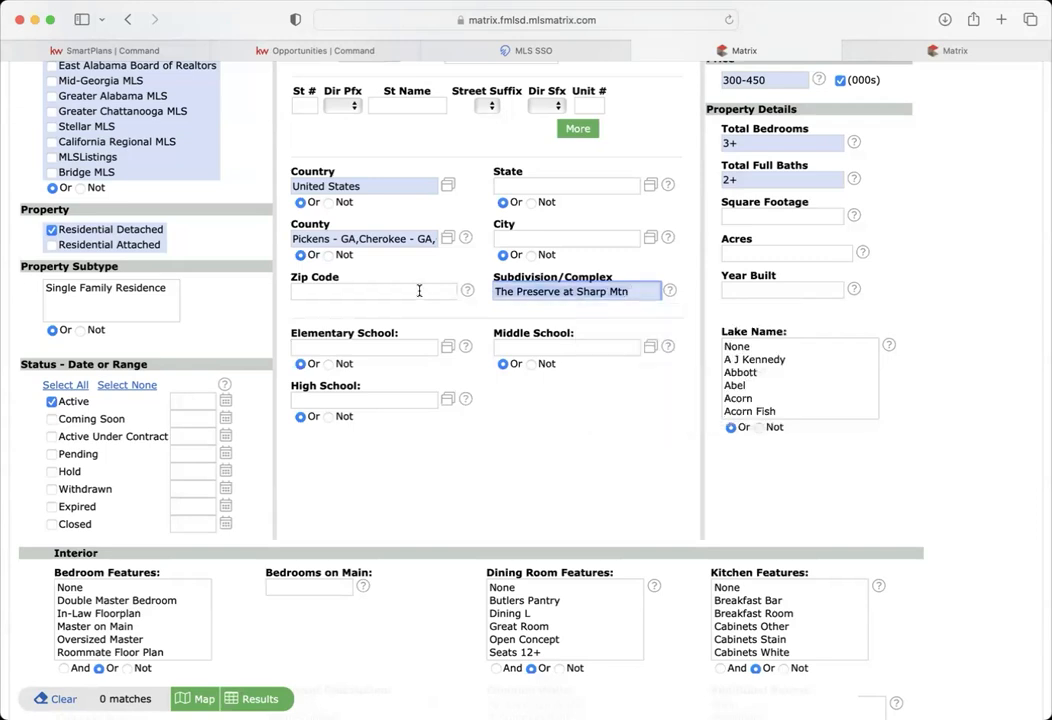
text(*preserve*,)
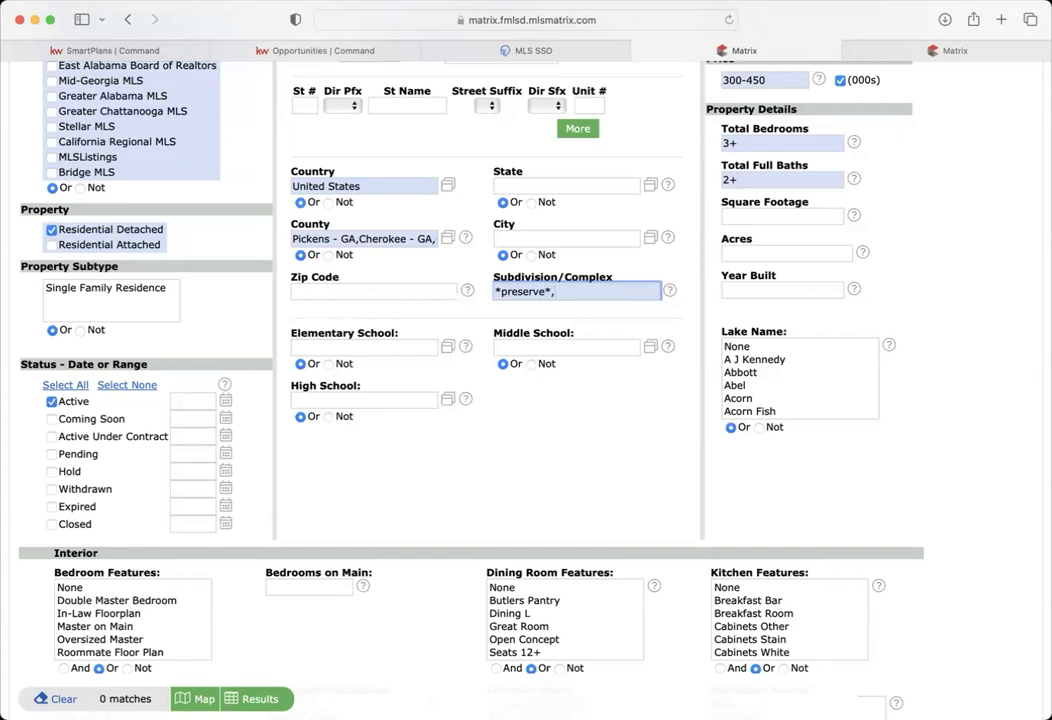
text(*sharp*)
click(206, 702)
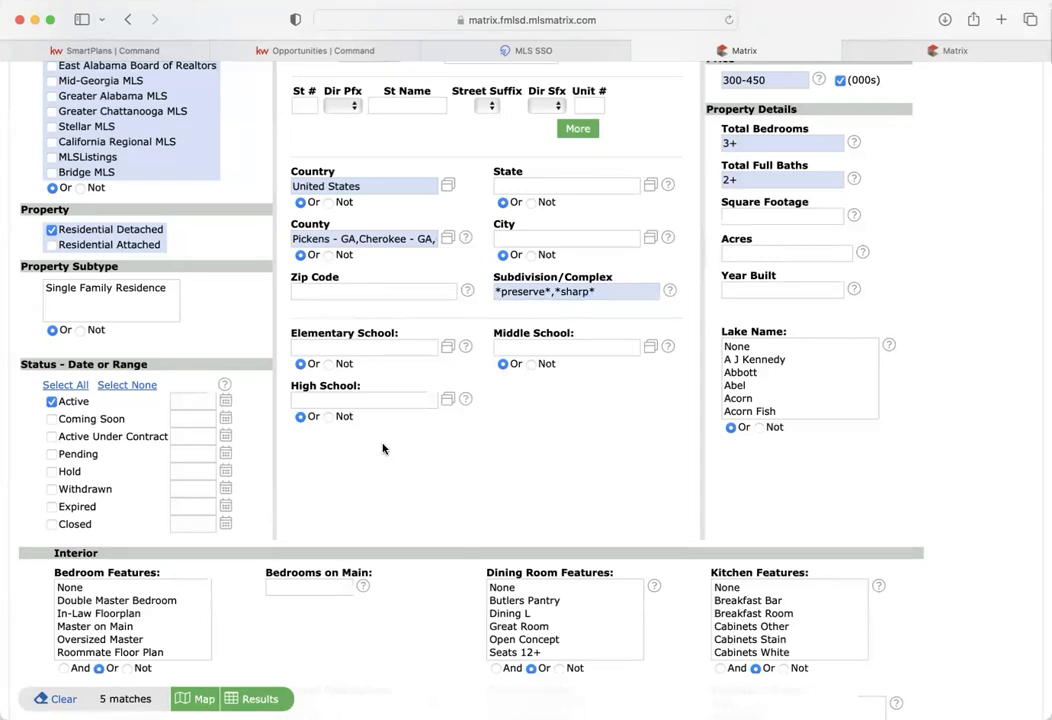
click(248, 698)
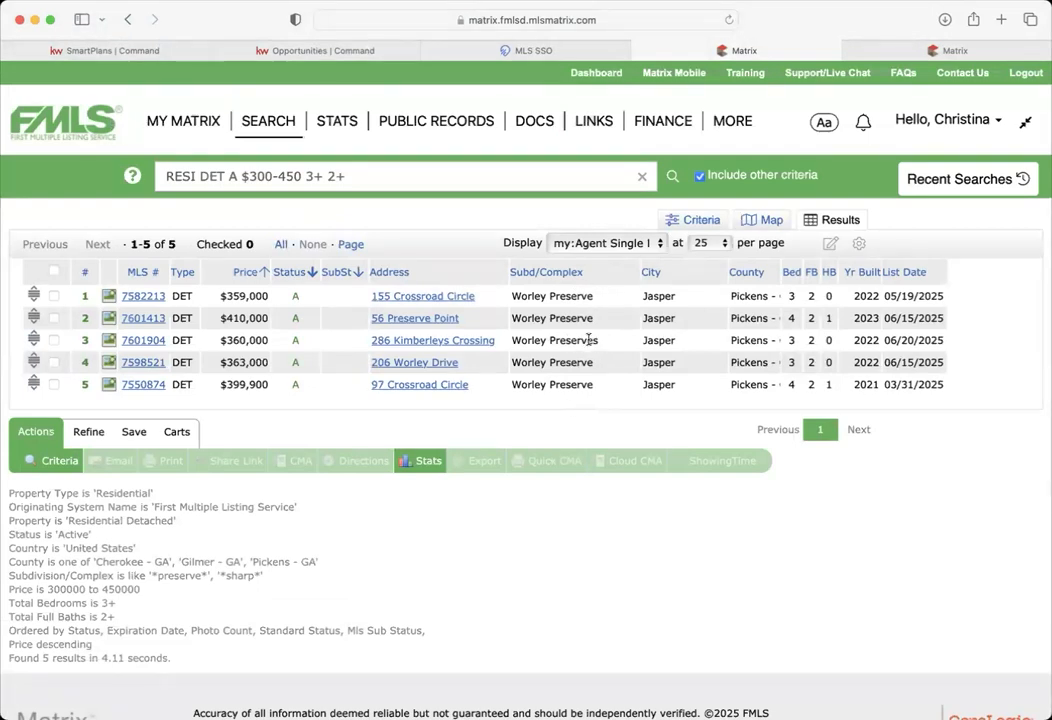
- Highlight 'Preserves' in a subdivision cell, then return to the Criteria form
drag(599, 341, 546, 340)
click(701, 224)
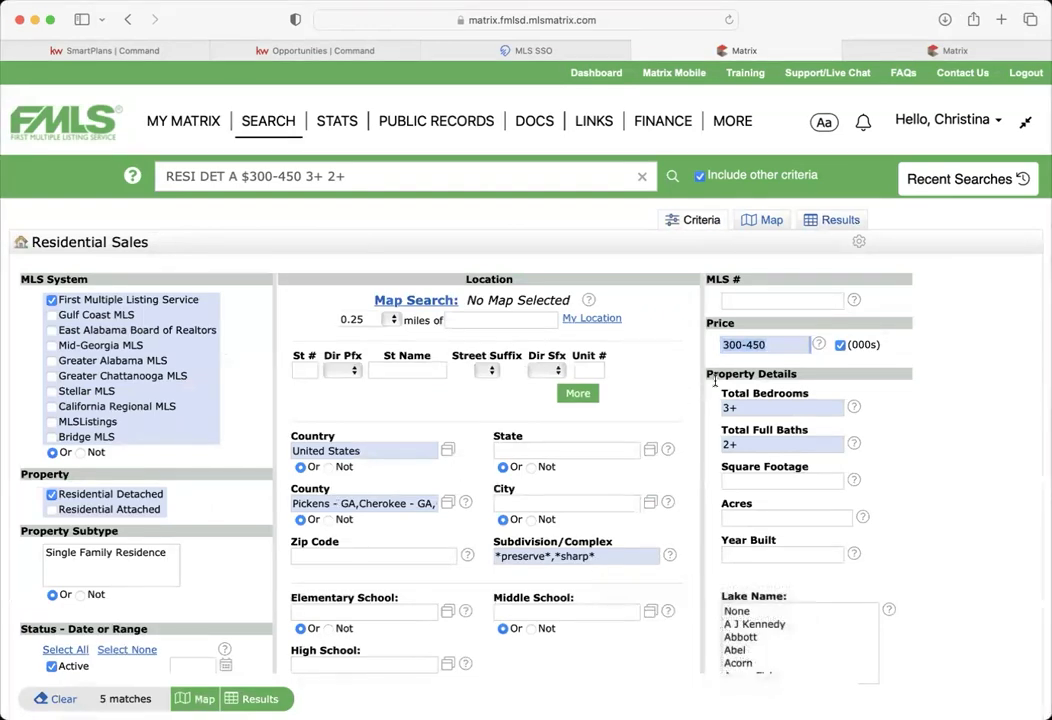
- Clear the 300-450 price, 3+ bedrooms and 2+ full baths criteria
key(BackSpace)
key(Tab)
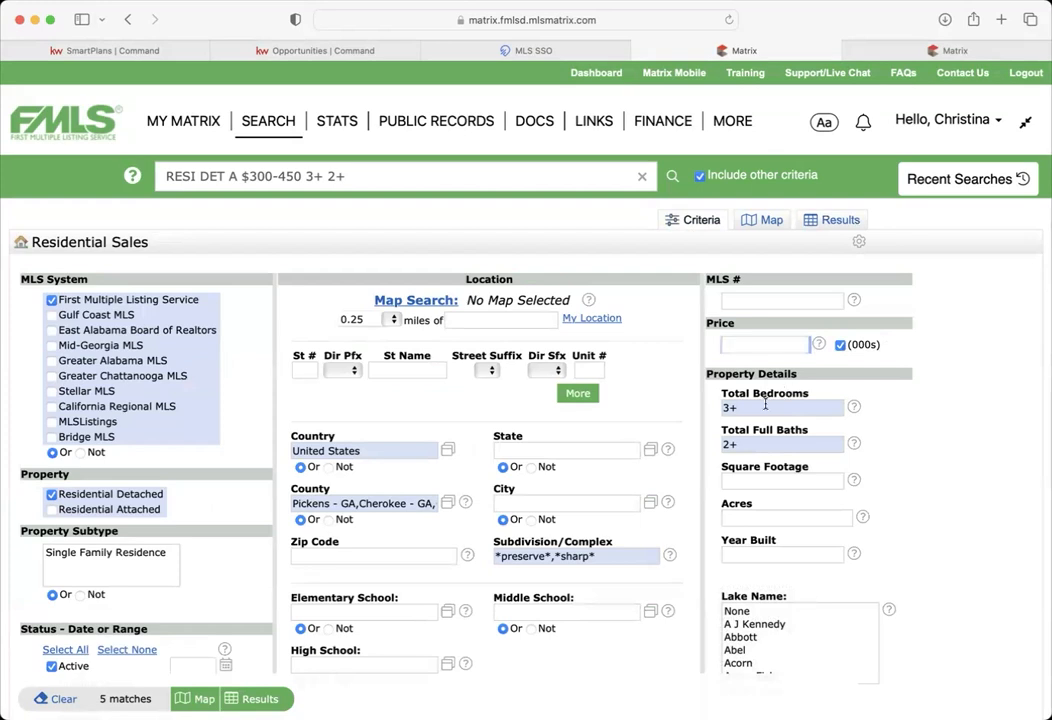
key(BackSpace)
key(Tab)
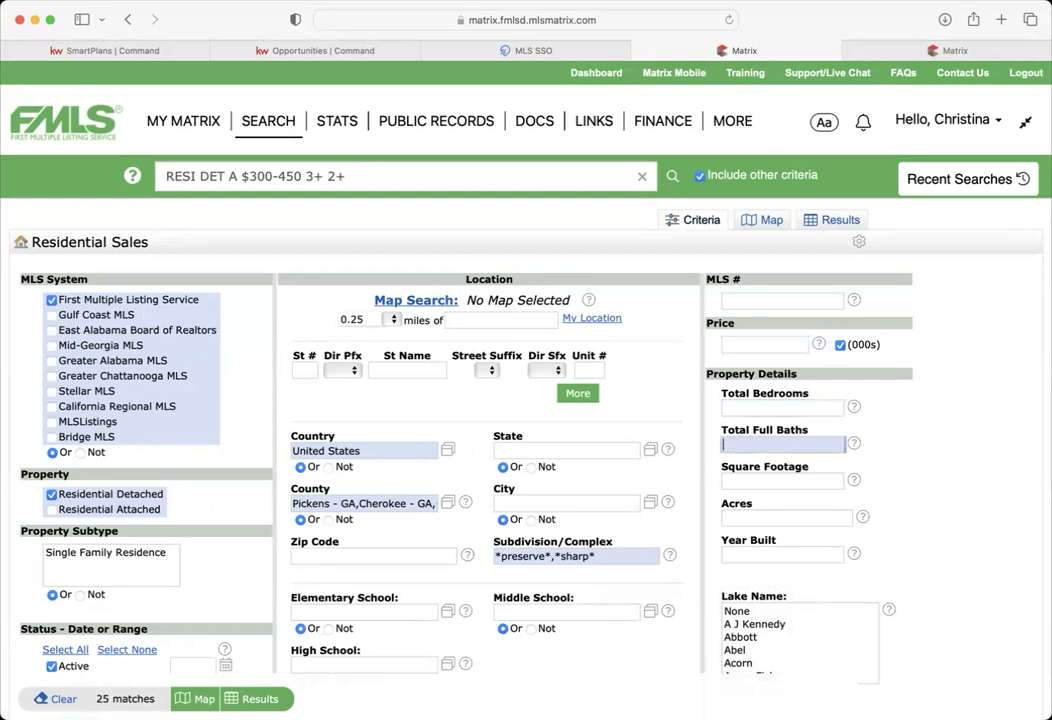
key(BackSpace)
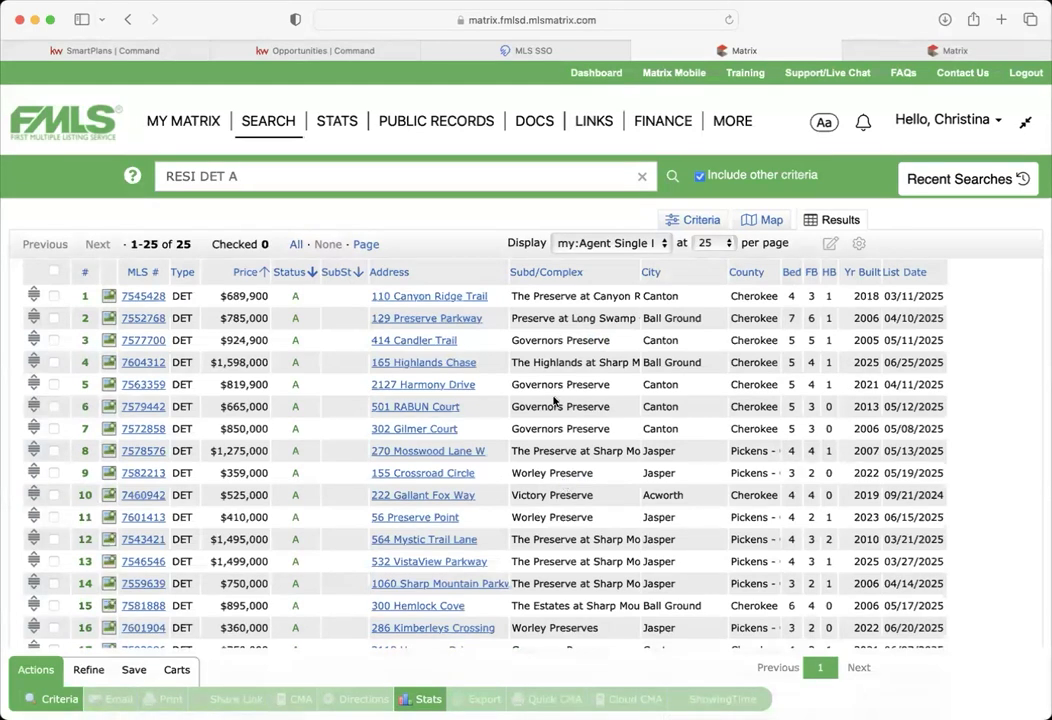
- Widen the Subd/Complex column so full subdivision names are readable
drag(641, 271, 709, 268)
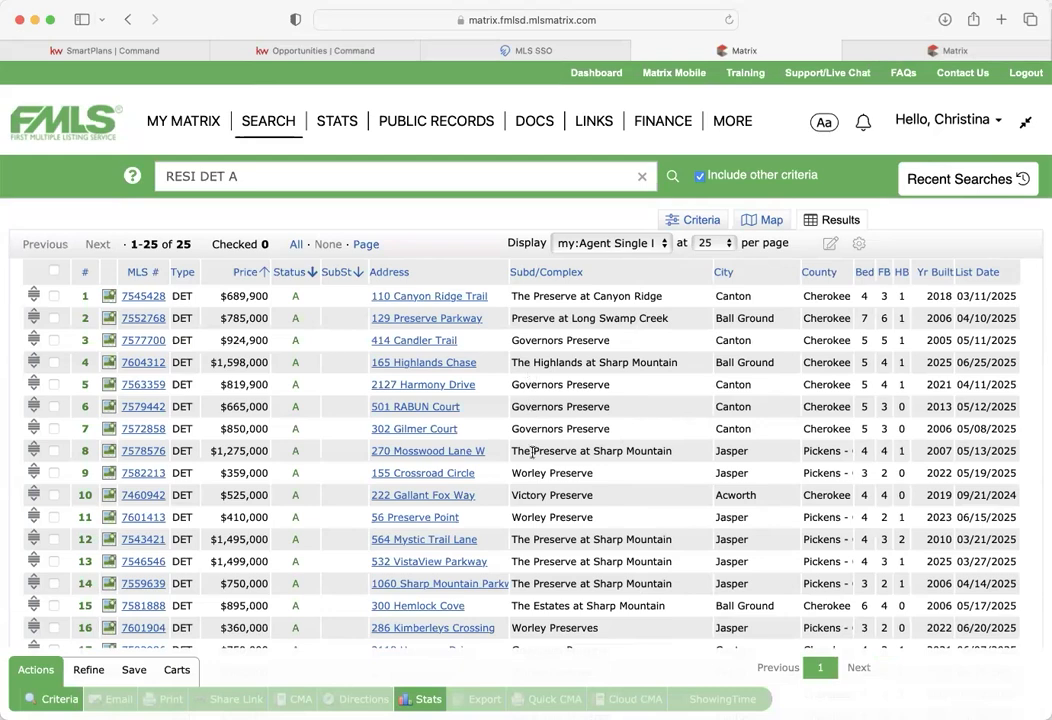
drag(513, 451, 683, 453)
scroll(643, 519, down, 1)
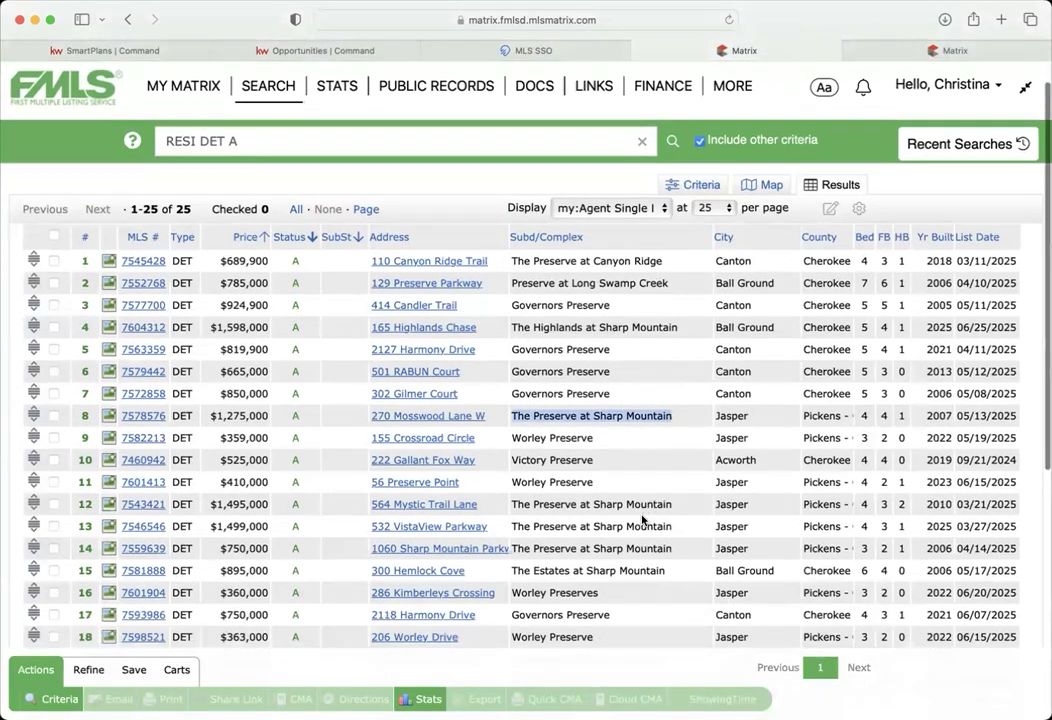
scroll(643, 519, down, 5)
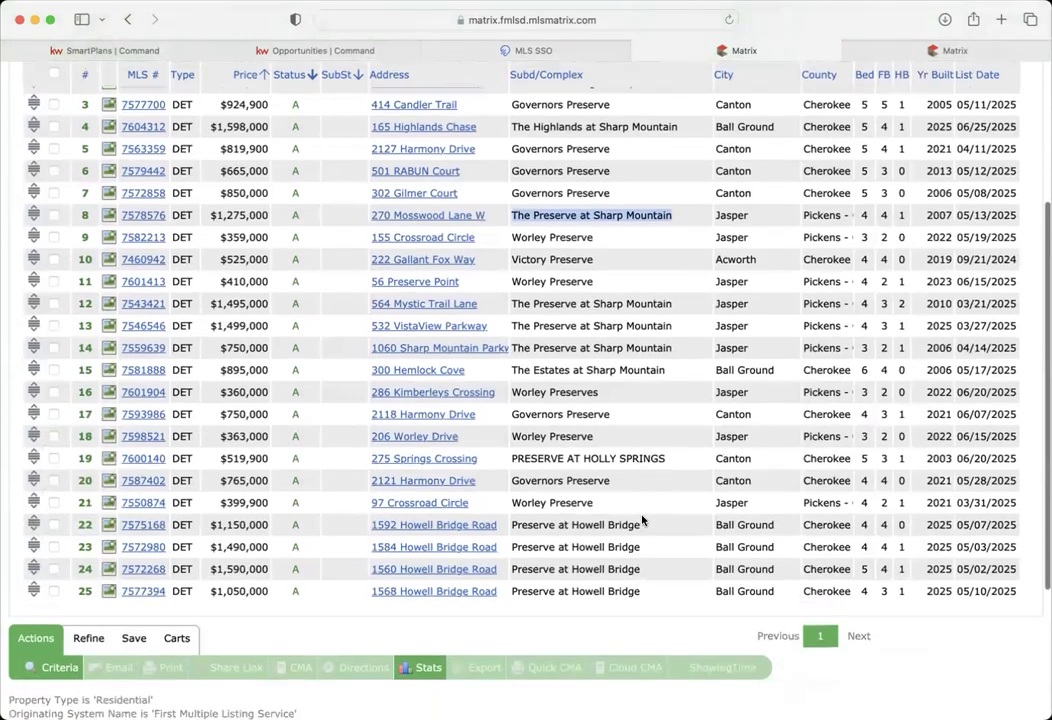
scroll(643, 519, down, 1)
double_click(569, 337)
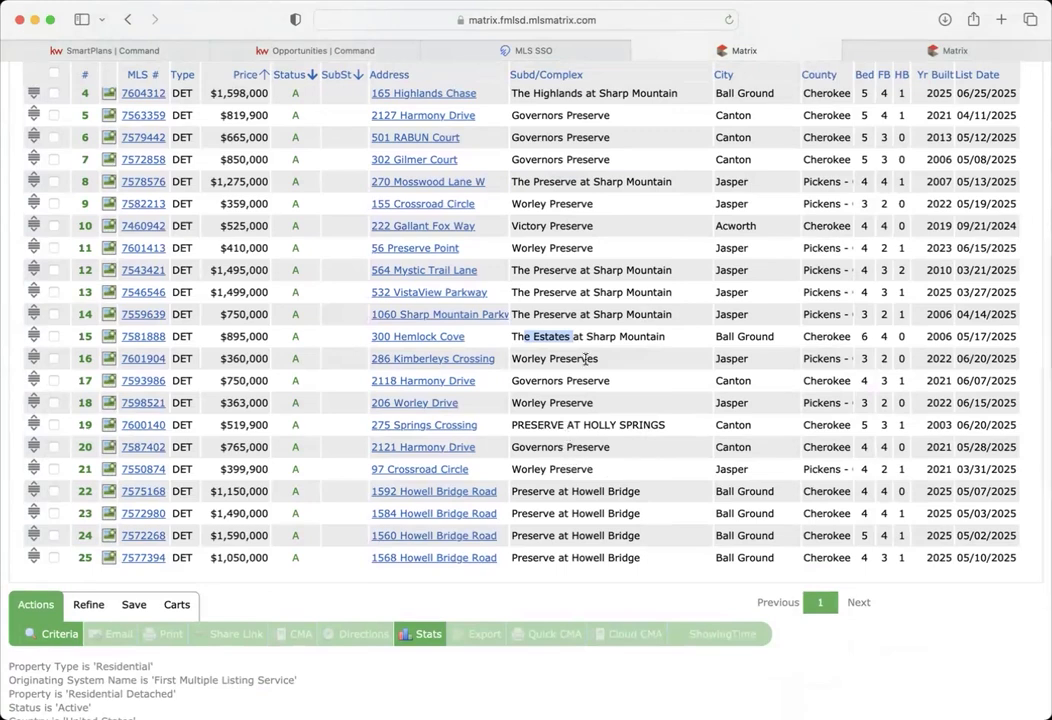
scroll(585, 358, up, 5)
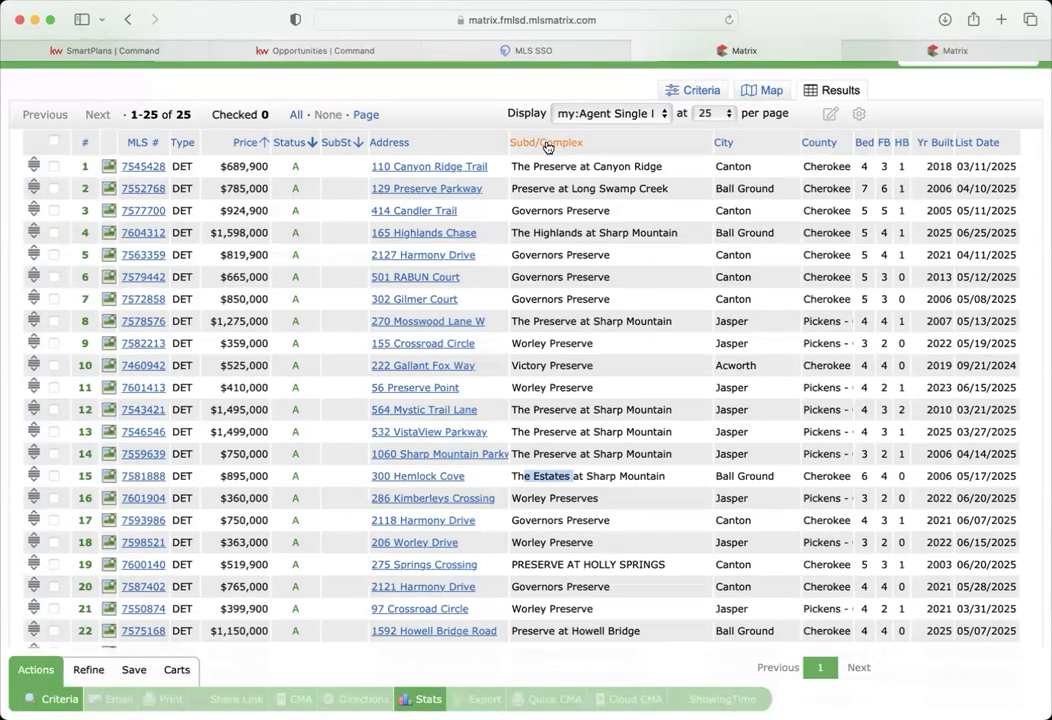
- Sort the 25 results by Subd/Complex and review the list
click(541, 143)
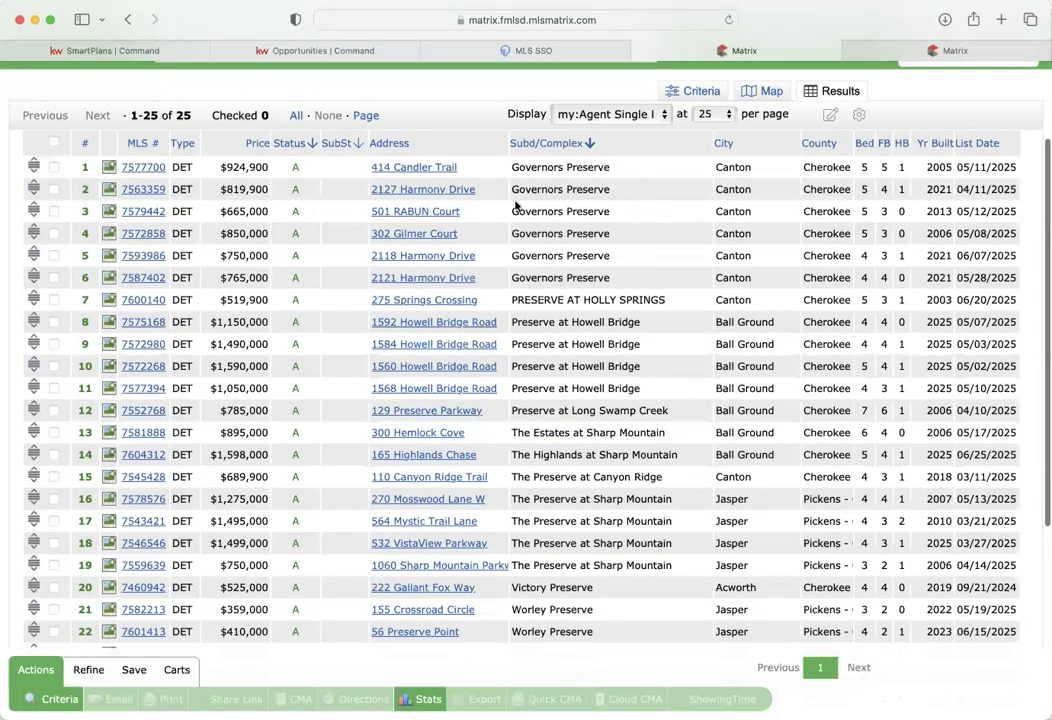
scroll(671, 358, down, 3)
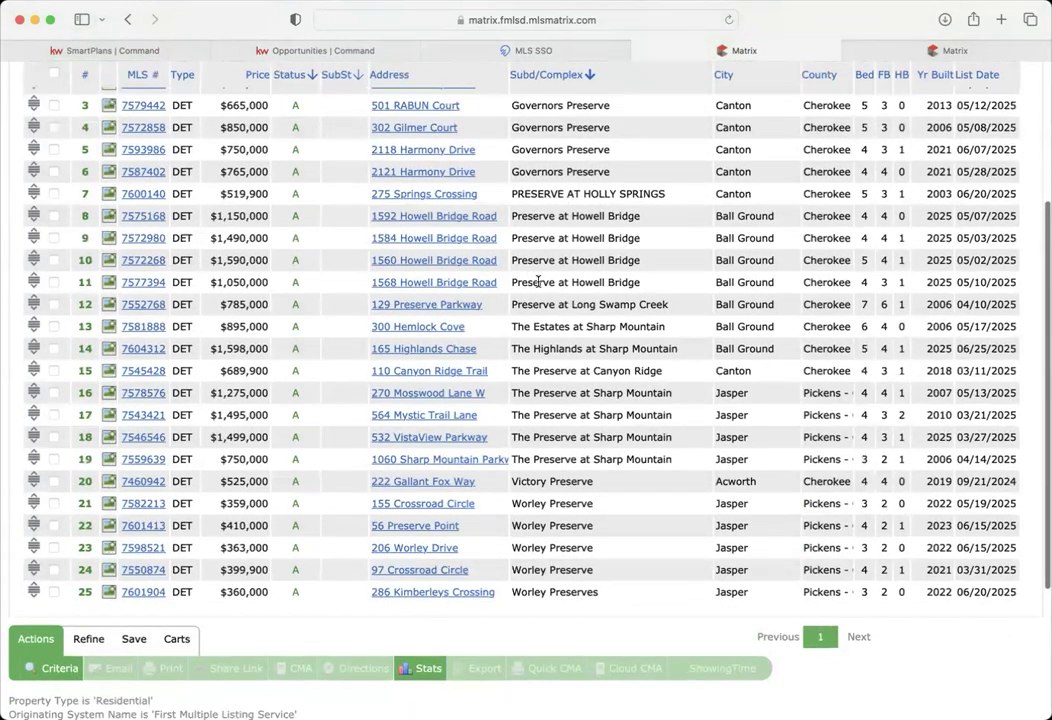
scroll(538, 283, down, 5)
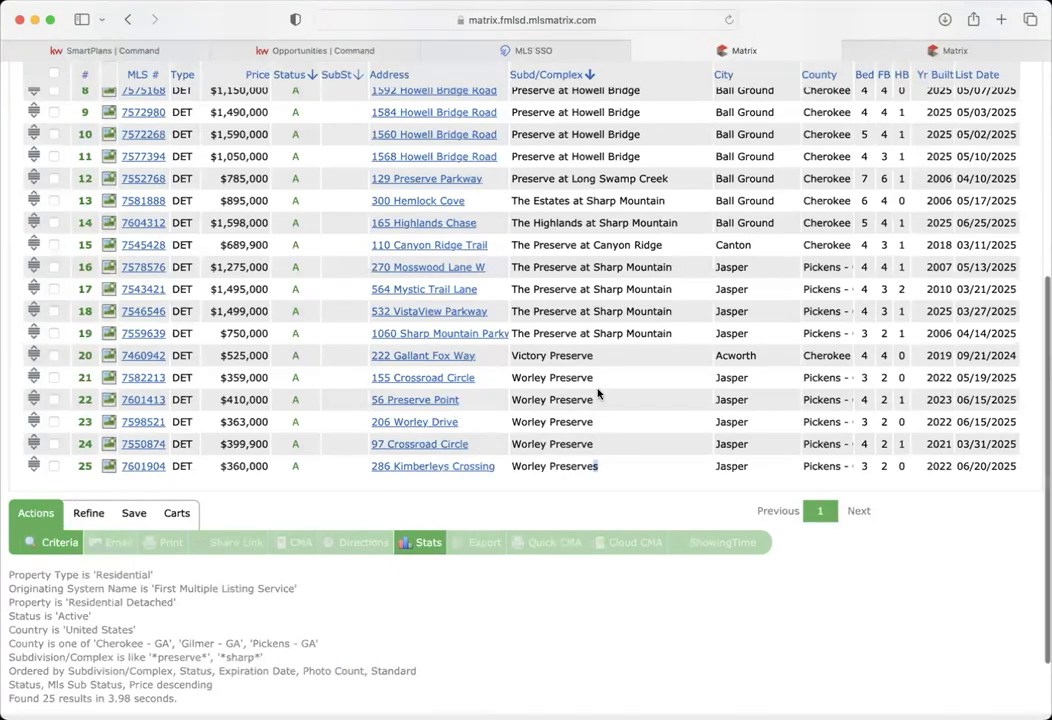
scroll(597, 393, up, 8)
- Go back to the search criteria form and clear the subdivision name filter
scroll(652, 303, up, 1)
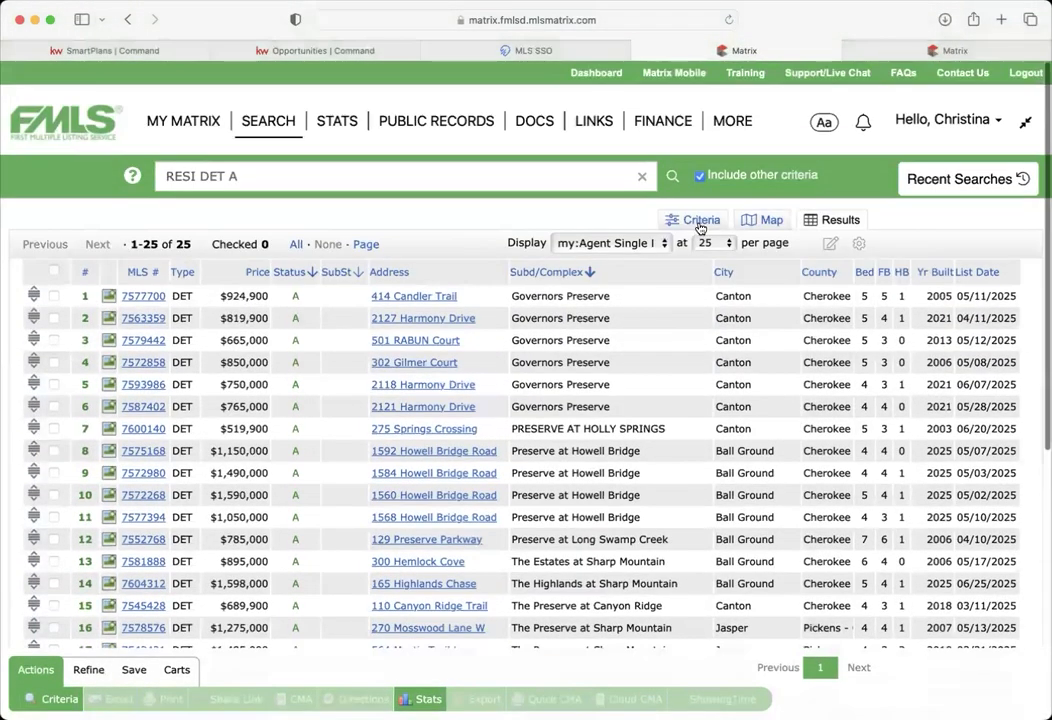
click(697, 218)
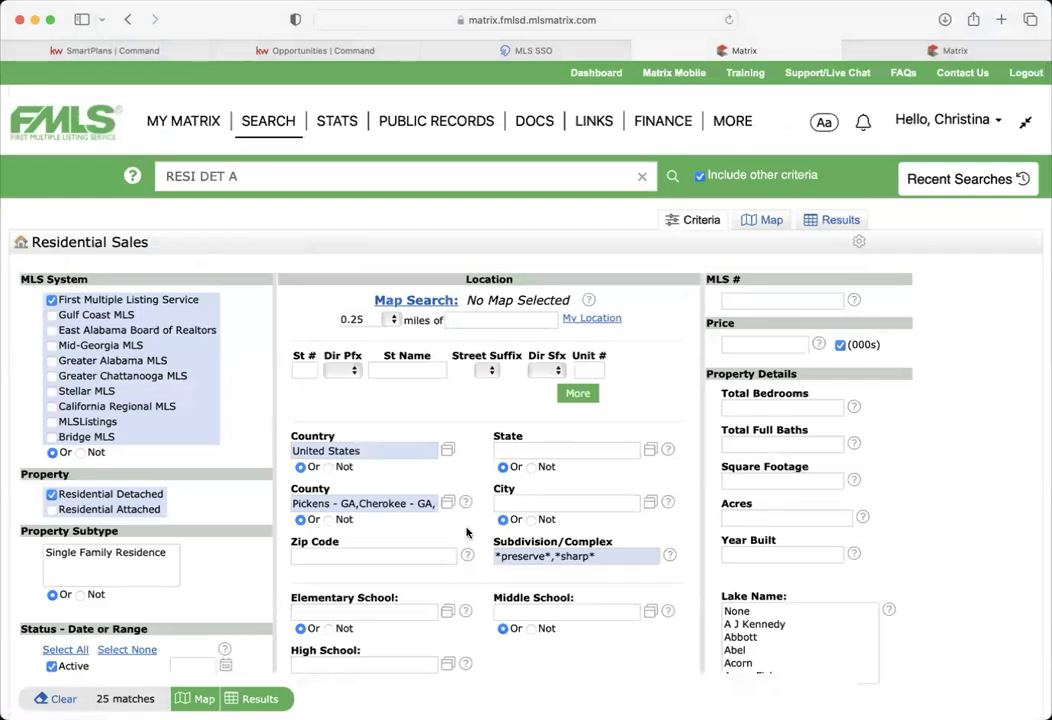
scroll(466, 533, down, 3)
drag(625, 439, 465, 440)
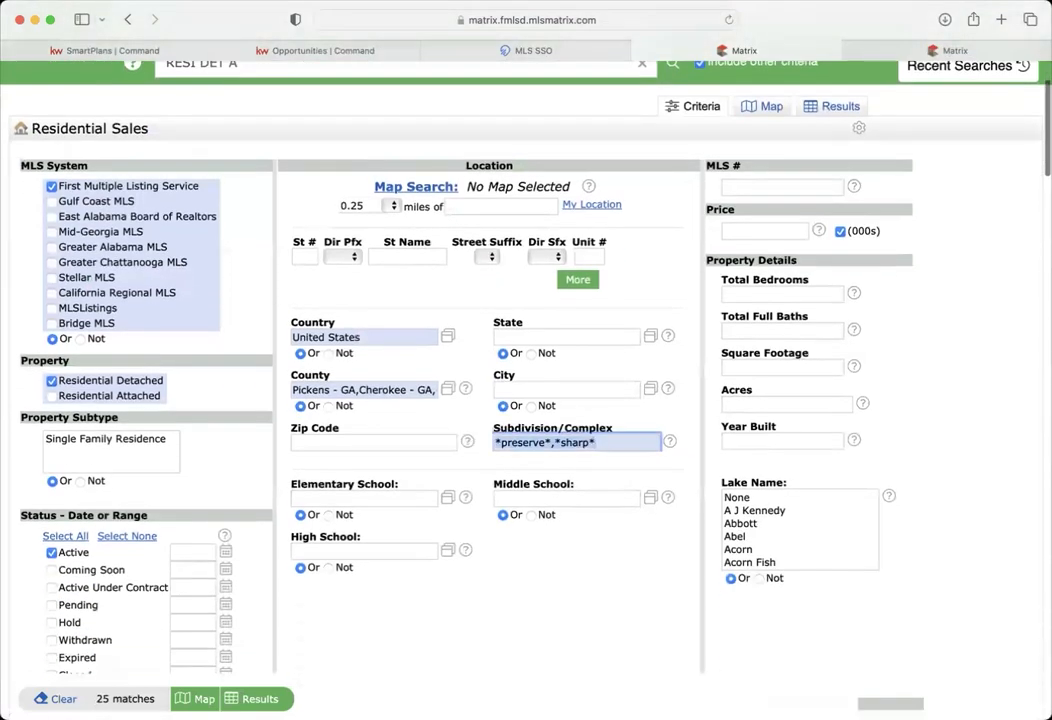
key(BackSpace)
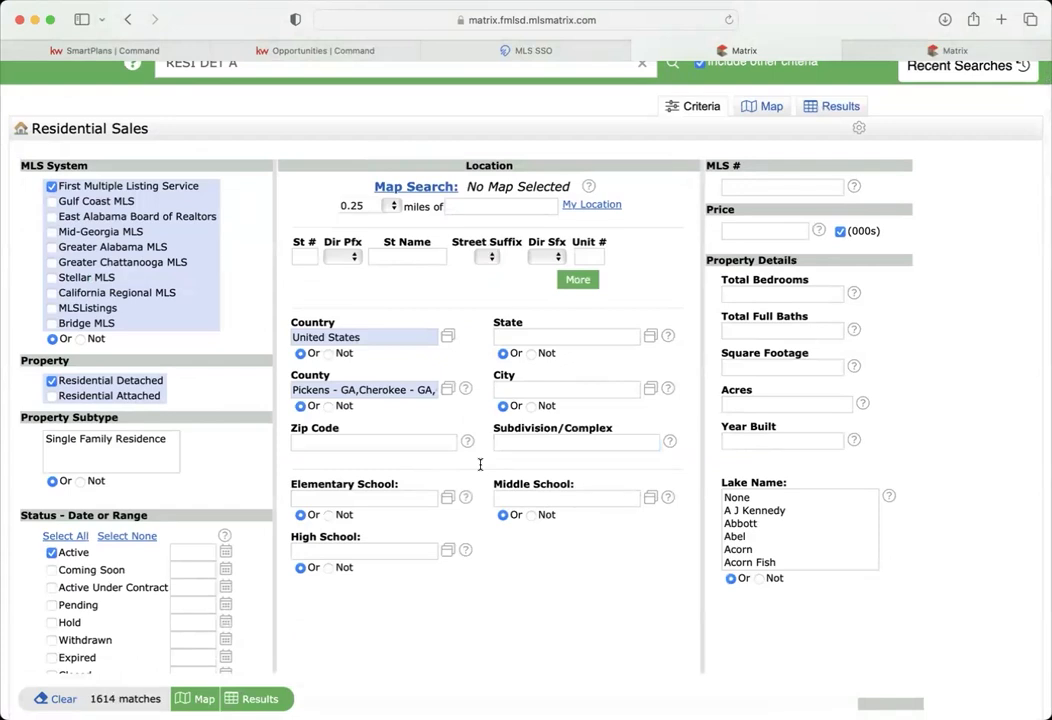
- Require 1+ fireplaces in the # of Fireplaces criterion
scroll(480, 466, down, 2)
scroll(480, 469, down, 1)
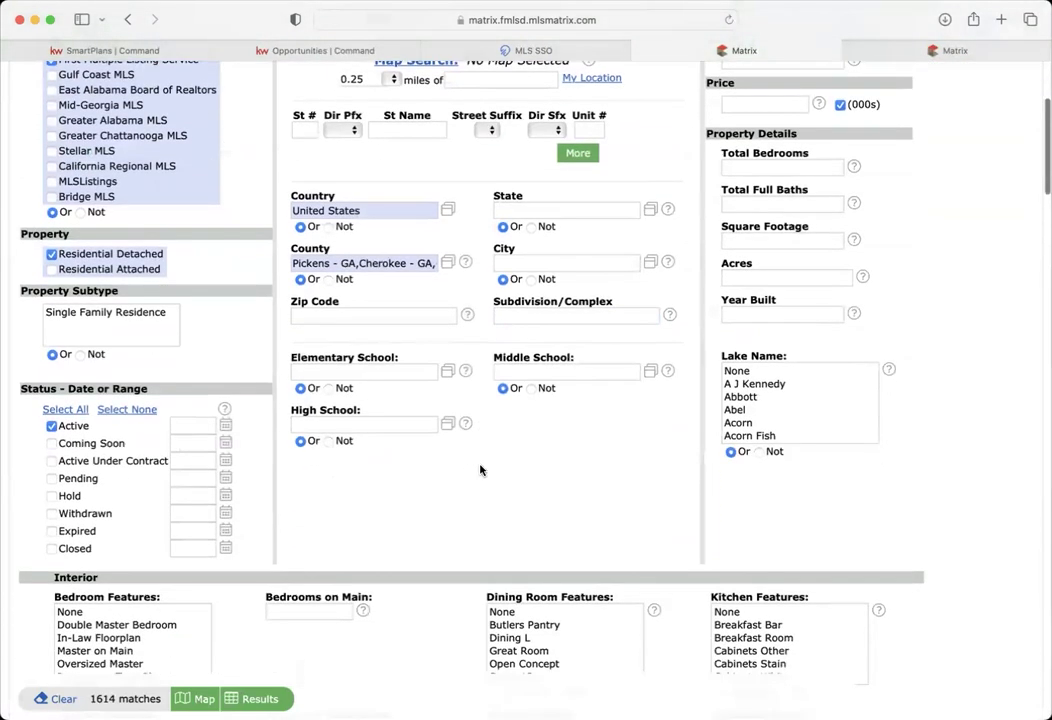
scroll(480, 470, up, 1)
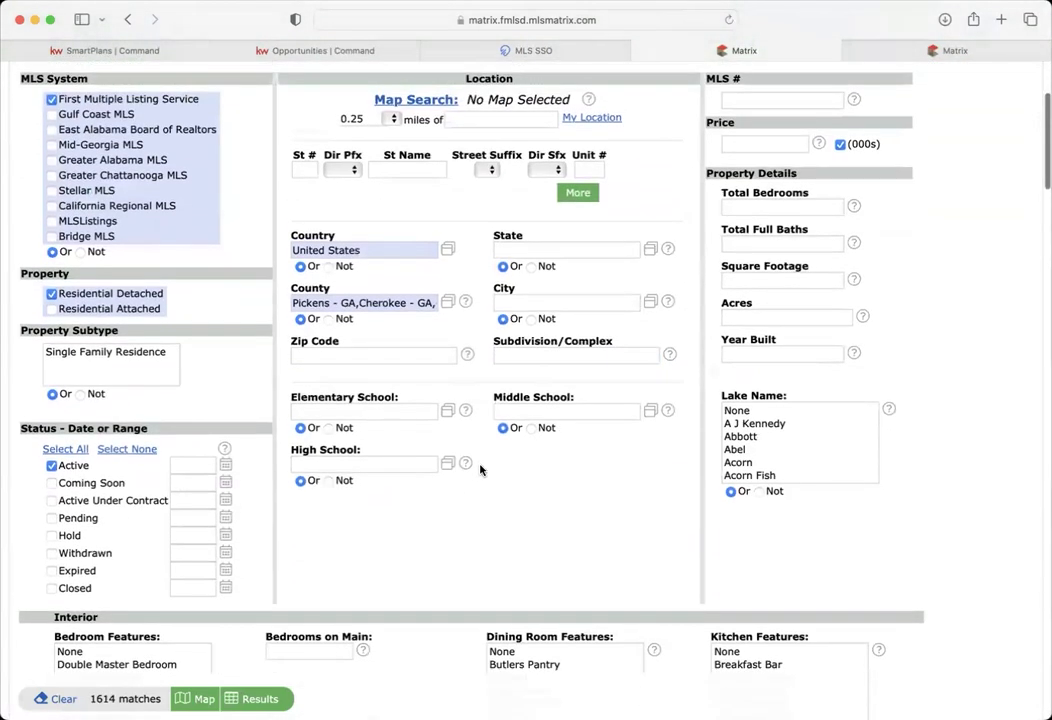
scroll(480, 470, down, 10)
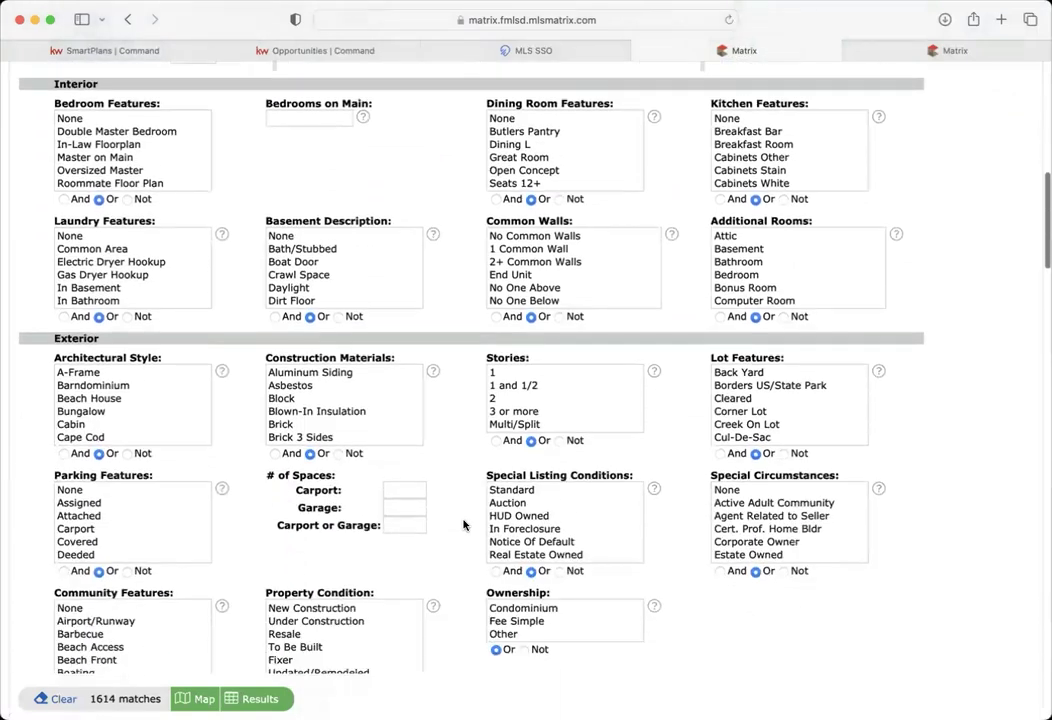
scroll(463, 524, down, 7)
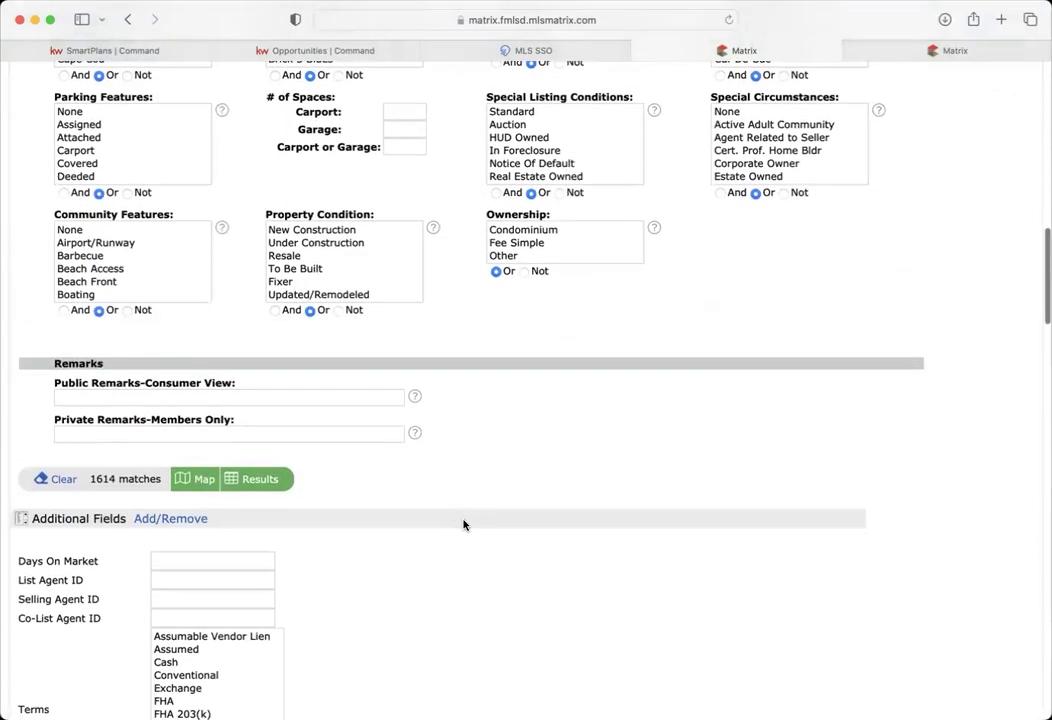
scroll(463, 524, down, 1)
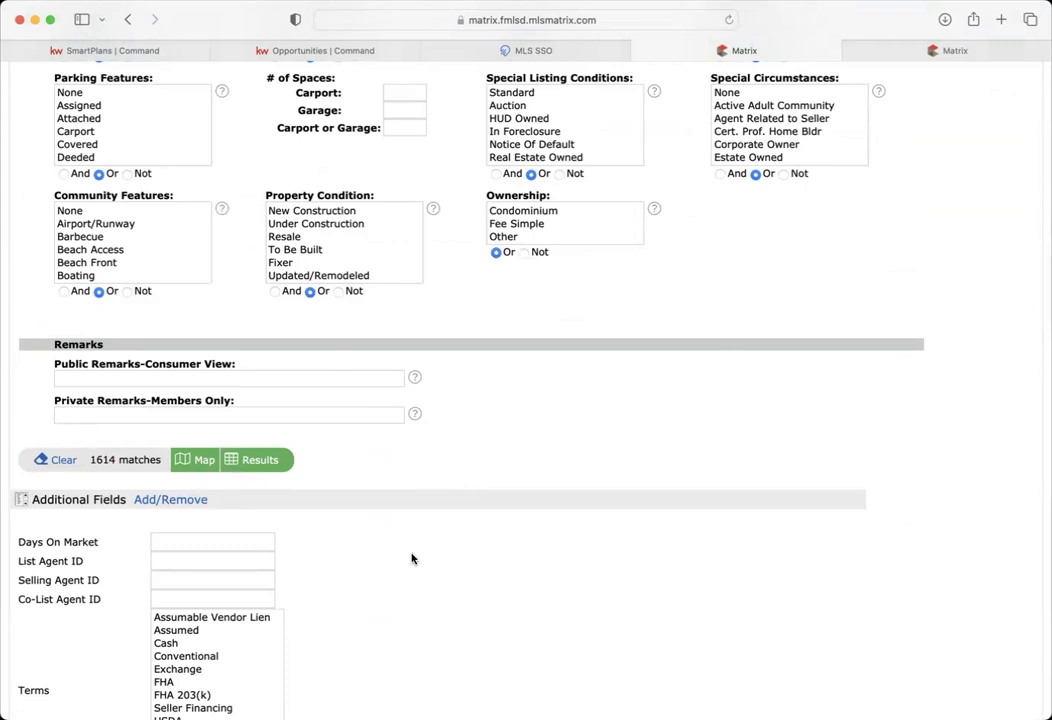
scroll(412, 558, down, 5)
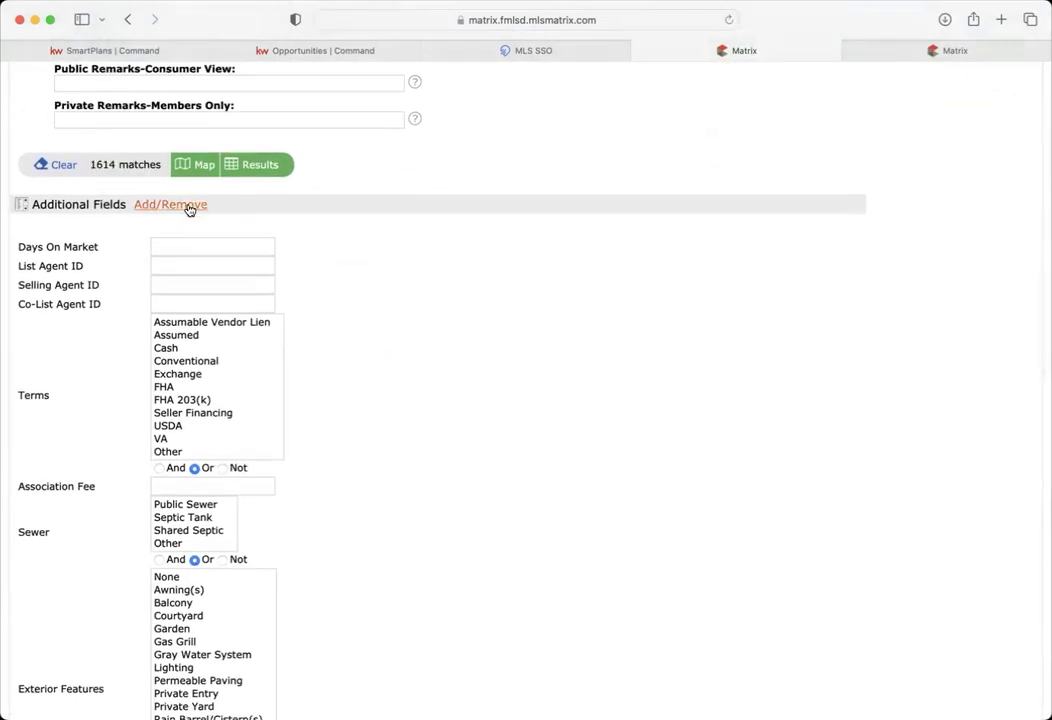
scroll(526, 267, up, 15)
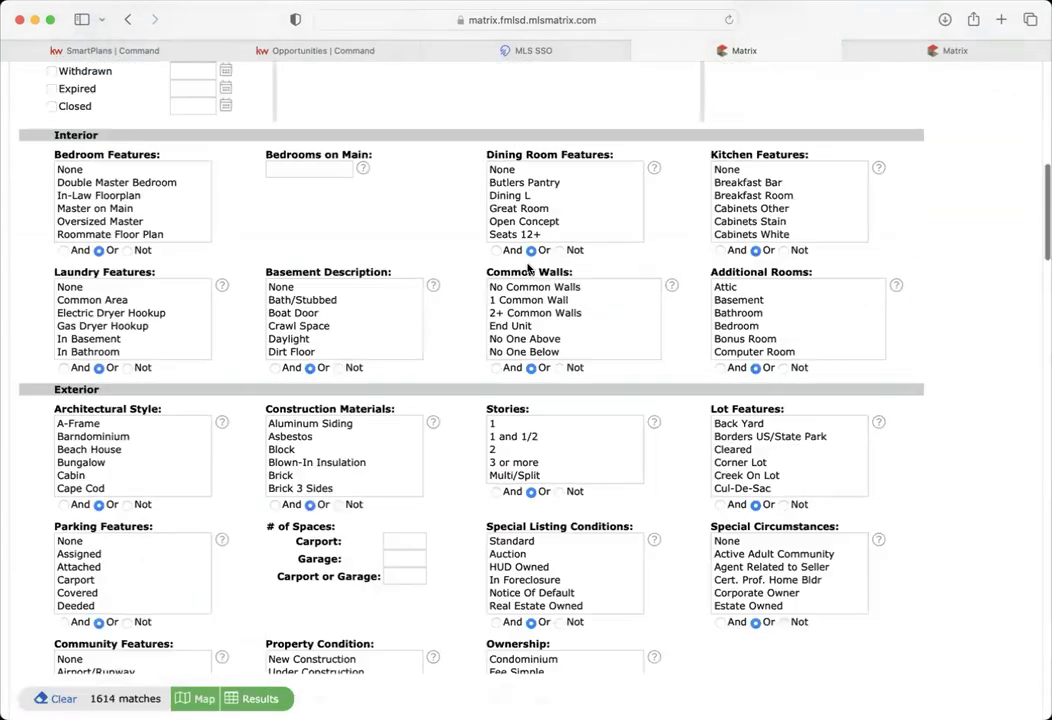
scroll(530, 268, down, 5)
scroll(528, 268, down, 20)
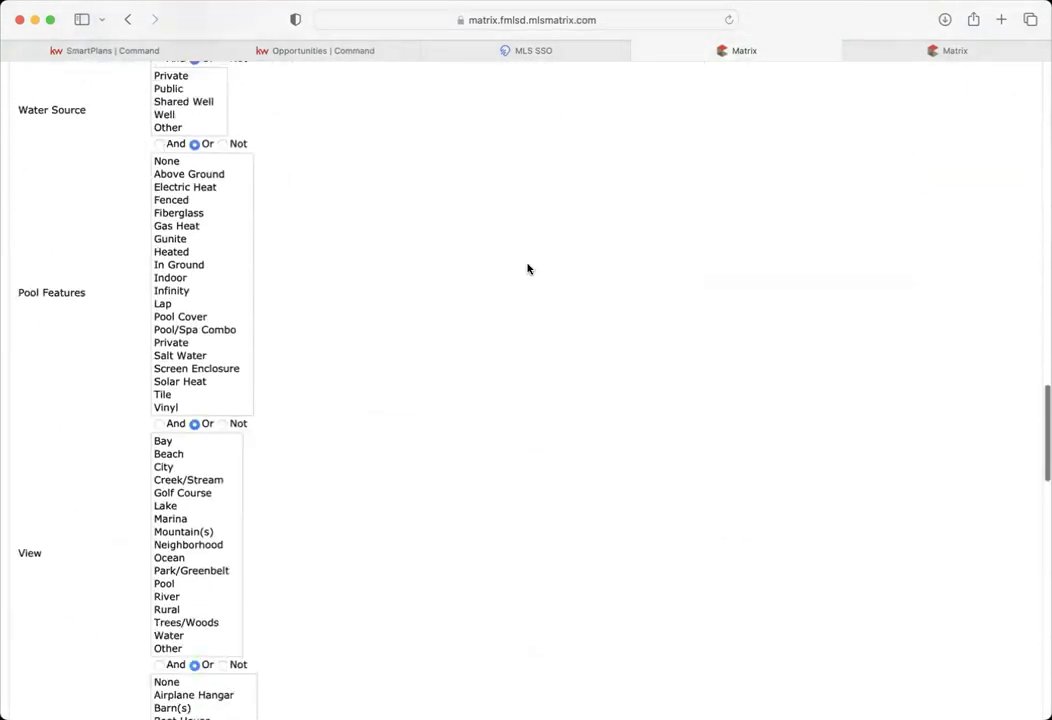
scroll(528, 268, down, 20)
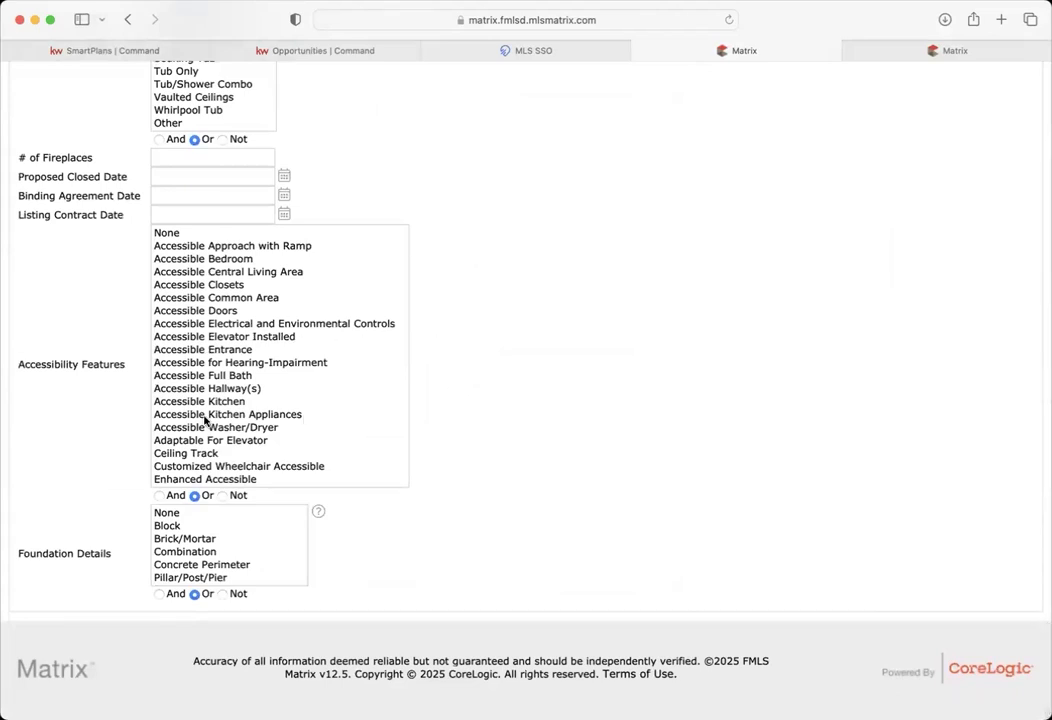
scroll(263, 414, down, 2)
scroll(394, 406, up, 2)
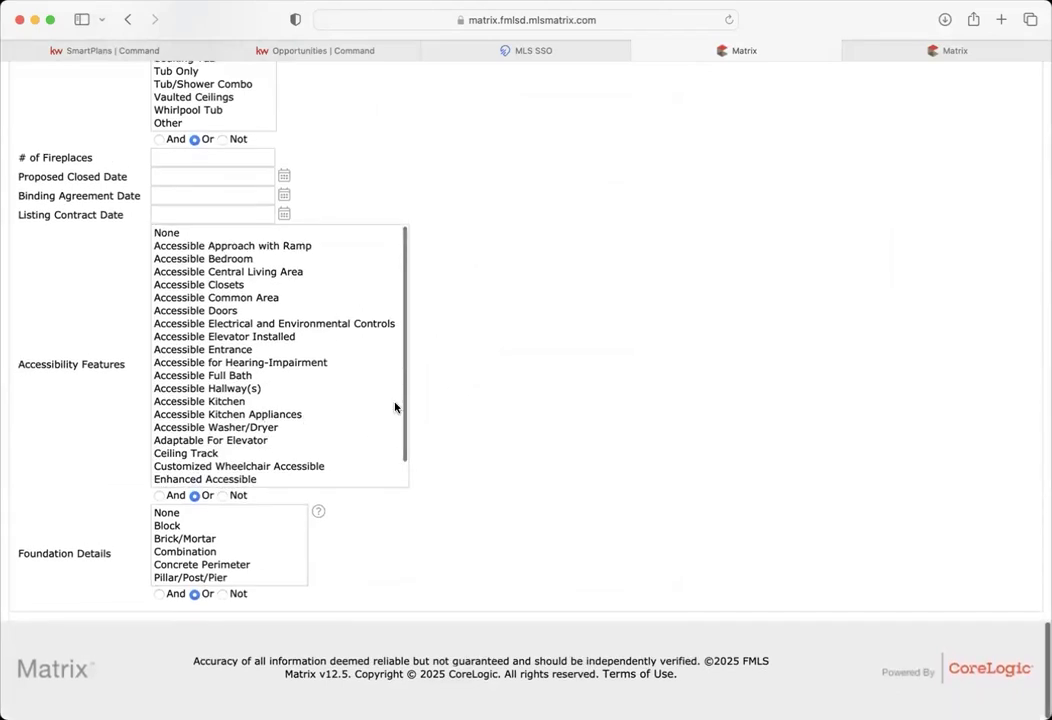
scroll(501, 371, up, 5)
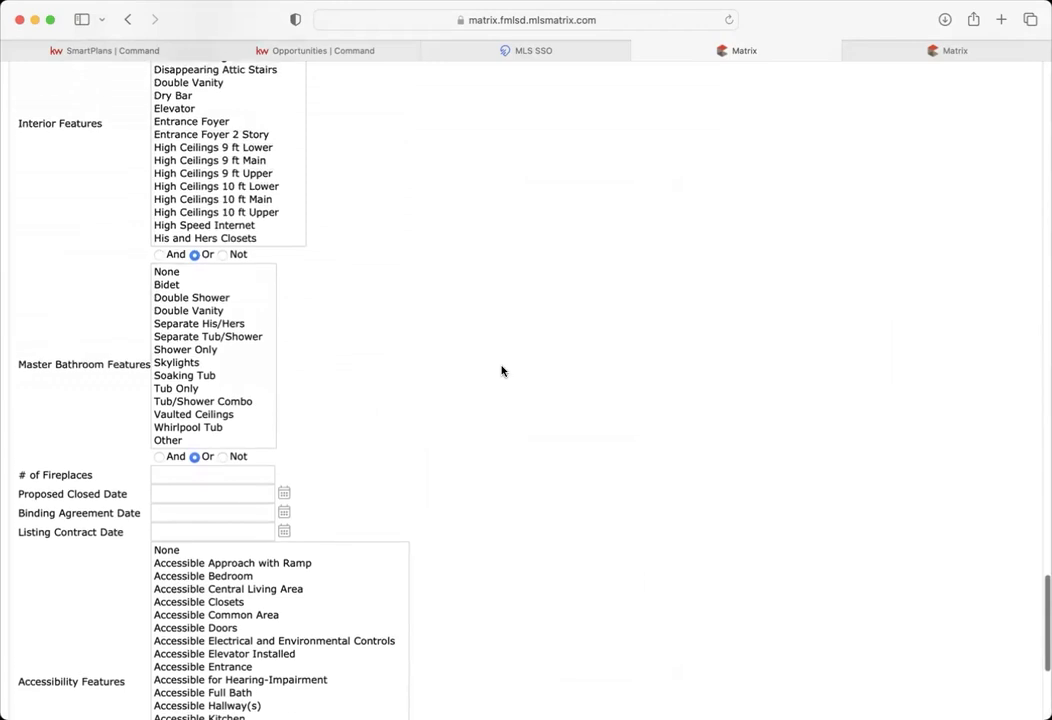
click(176, 516)
text(1+)
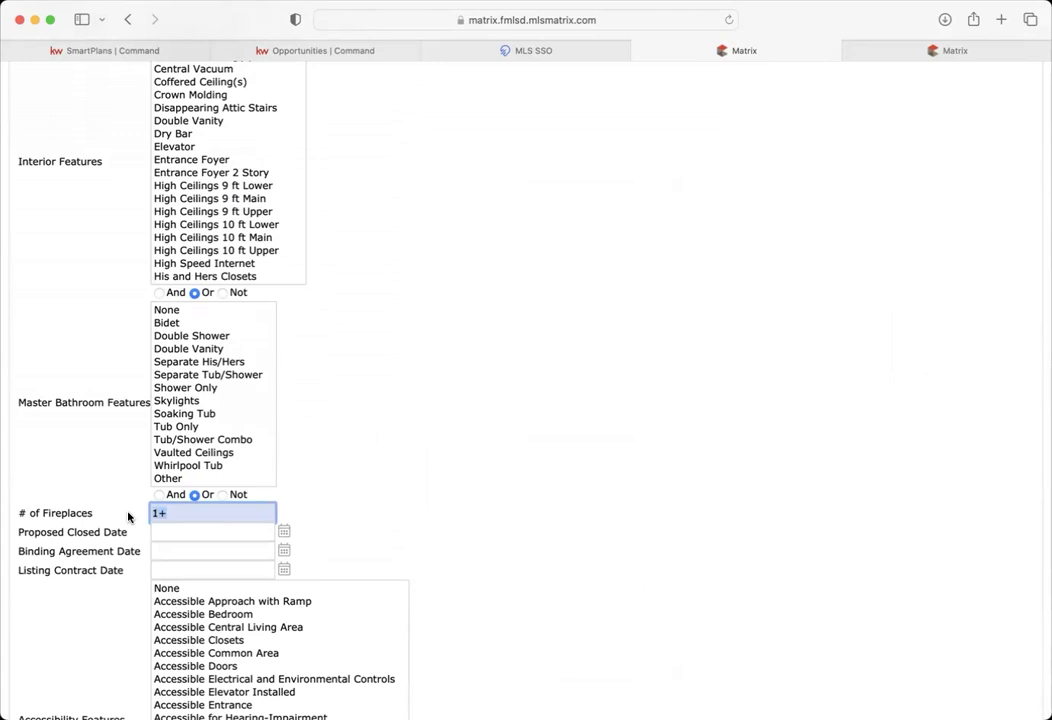
click(328, 428)
- Make Outbuilding the only selected item in the Other Structures list
scroll(207, 399, down, 3)
scroll(350, 416, up, 10)
scroll(236, 542, down, 5)
scroll(236, 542, down, 2)
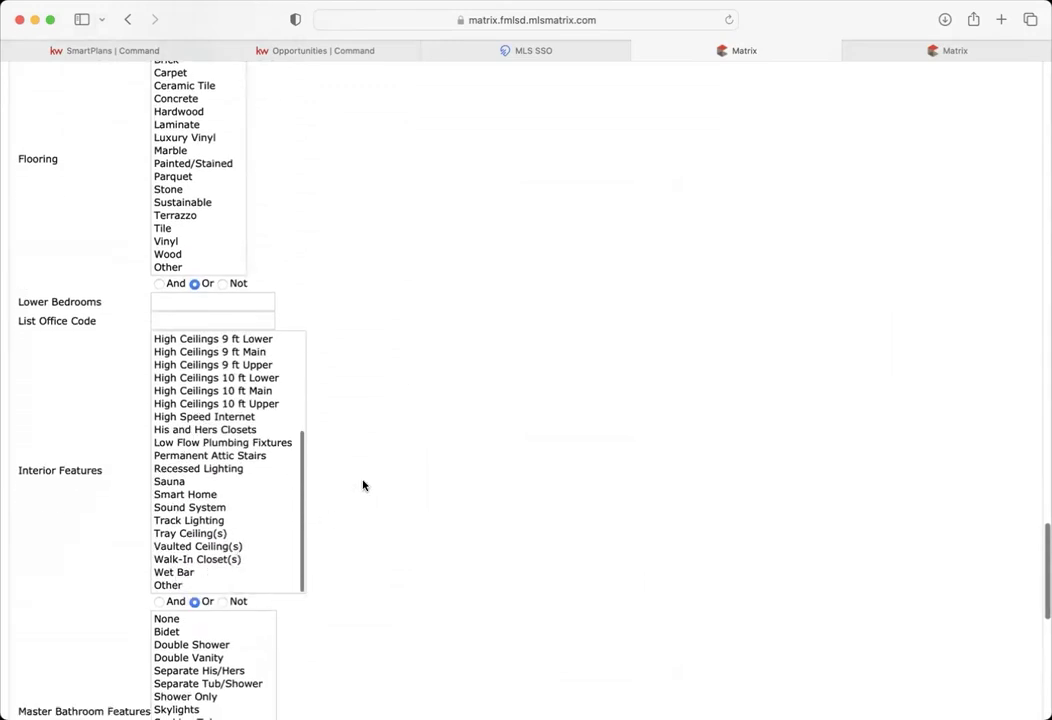
scroll(364, 486, up, 8)
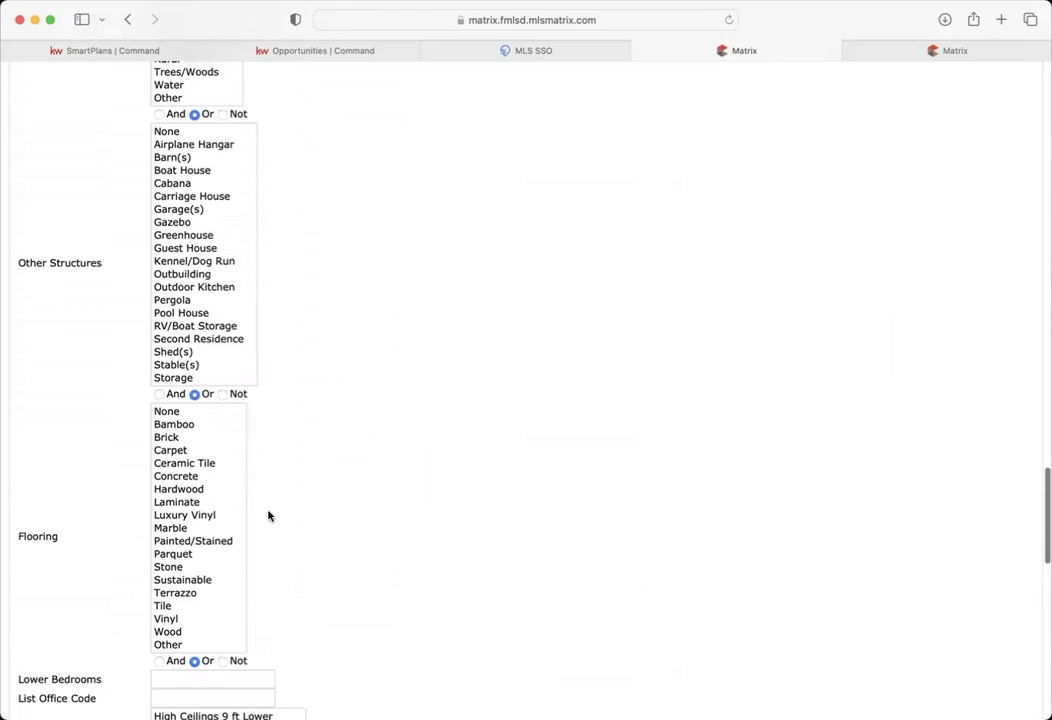
scroll(362, 479, up, 6)
scroll(363, 481, up, 1)
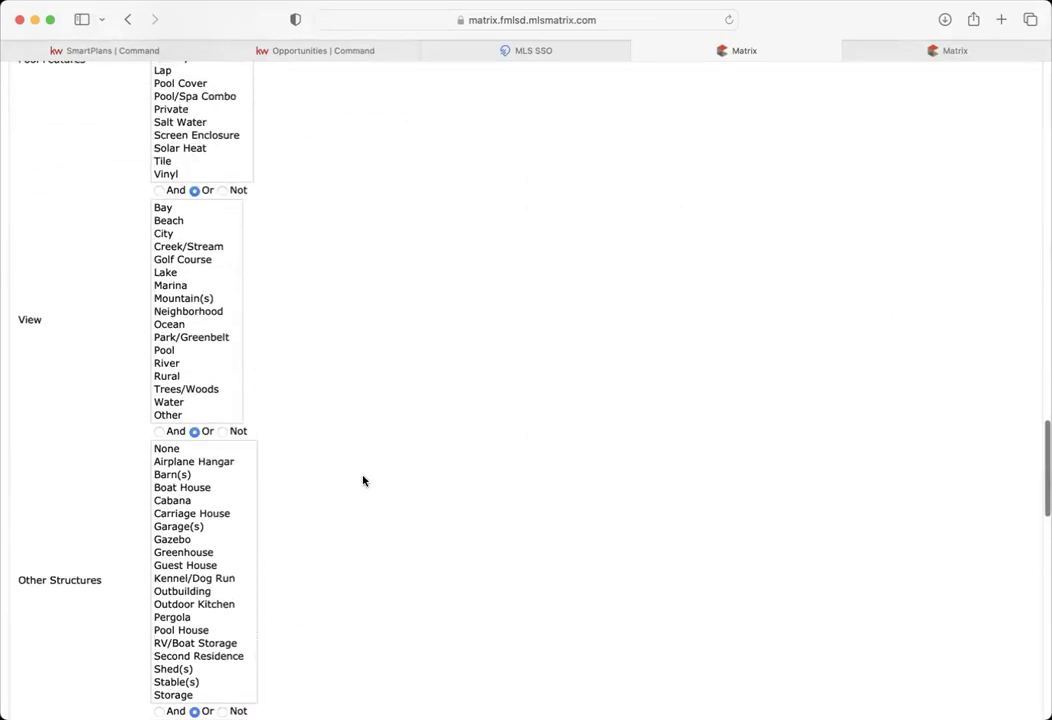
click(202, 572)
key(super+a)
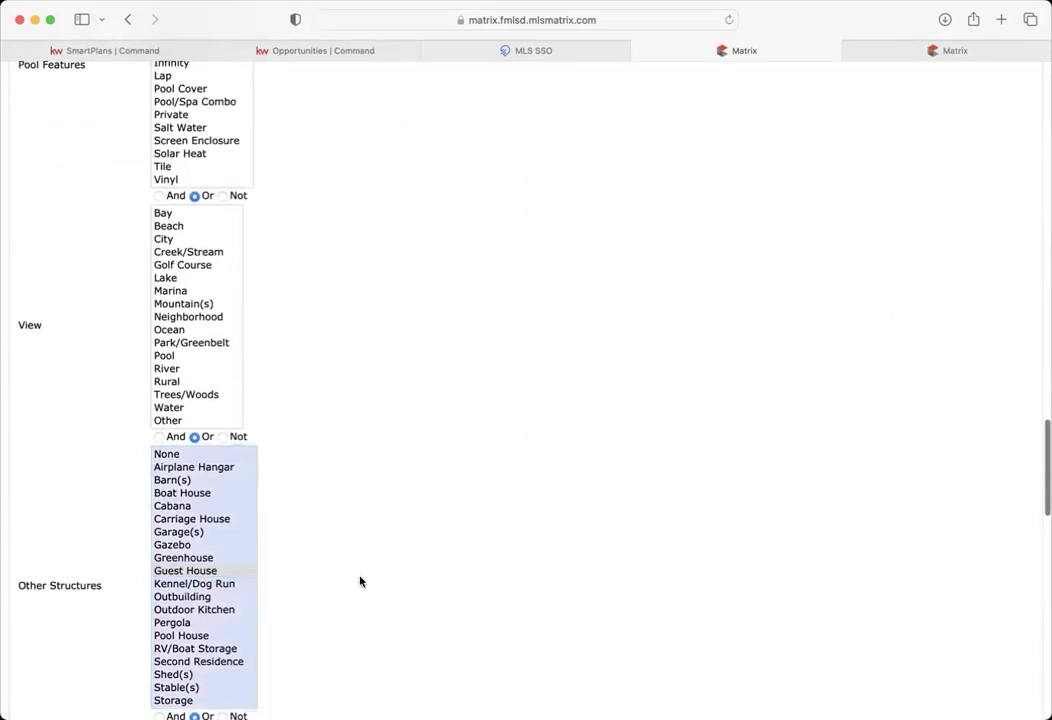
scroll(237, 561, down, 1)
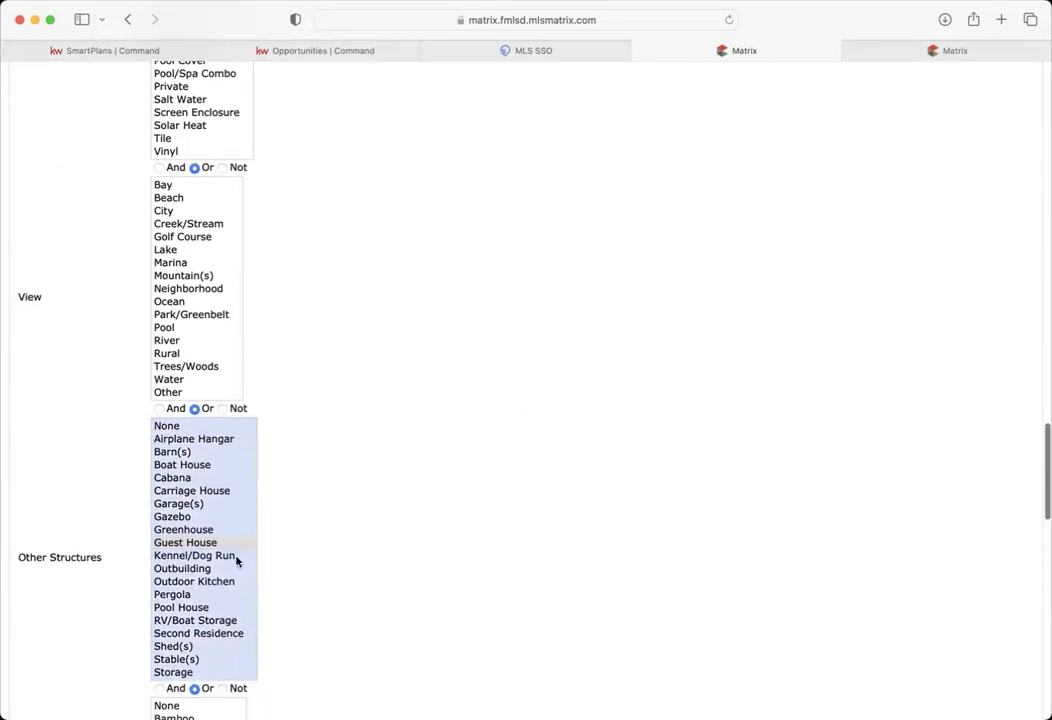
click(178, 585)
click(178, 569)
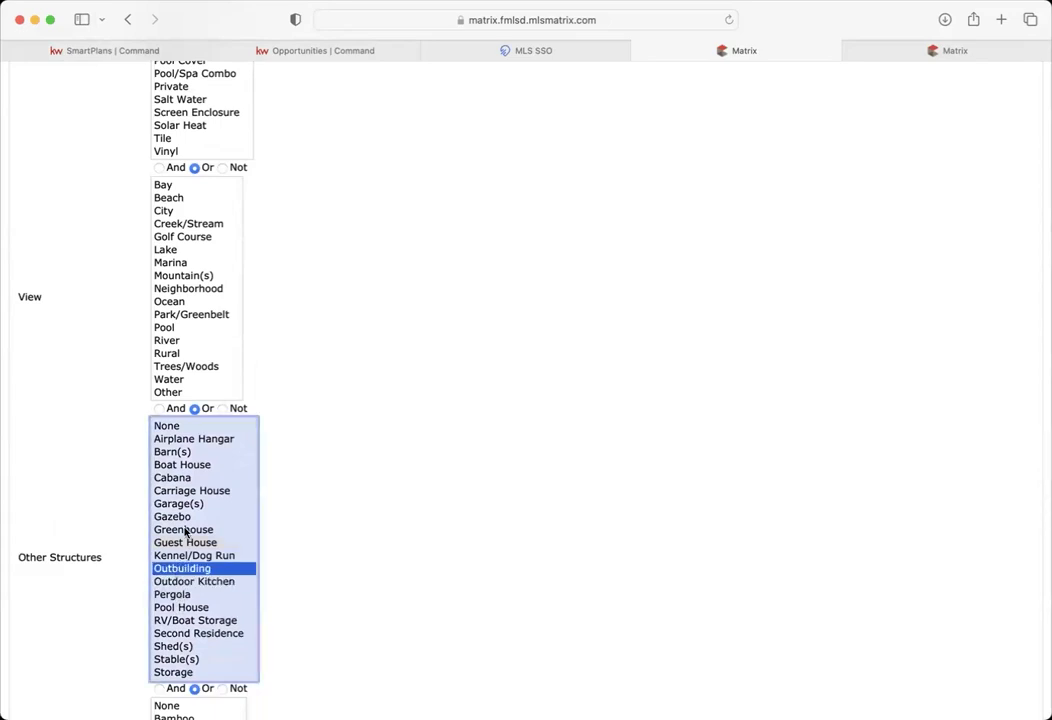
scroll(348, 593, down, 4)
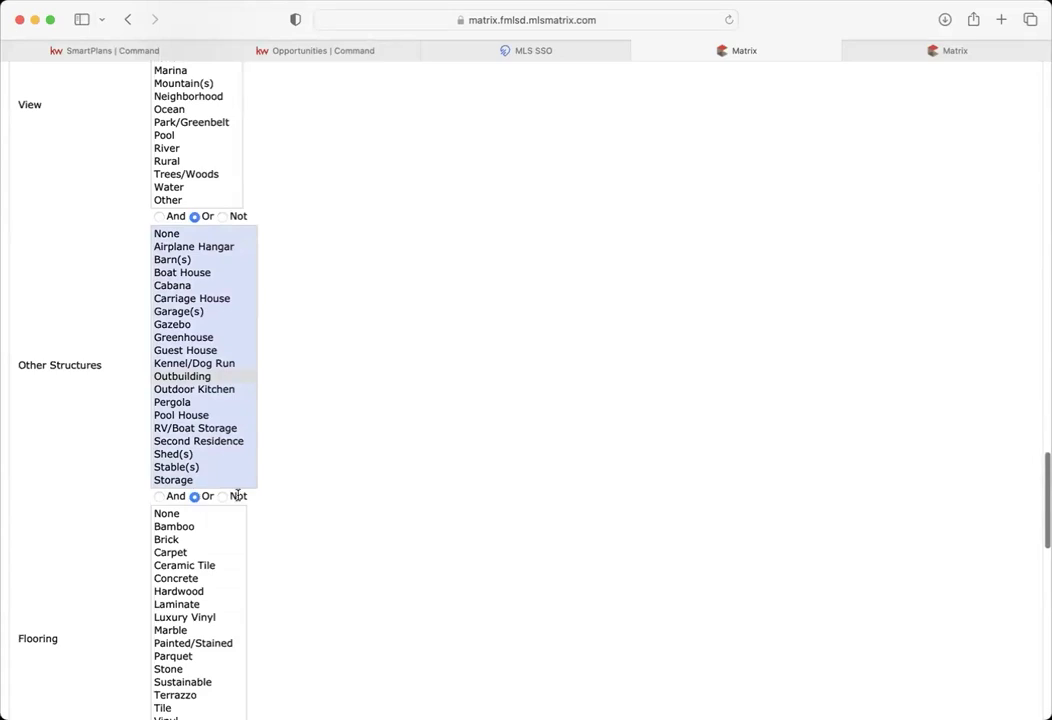
scroll(380, 482, up, 6)
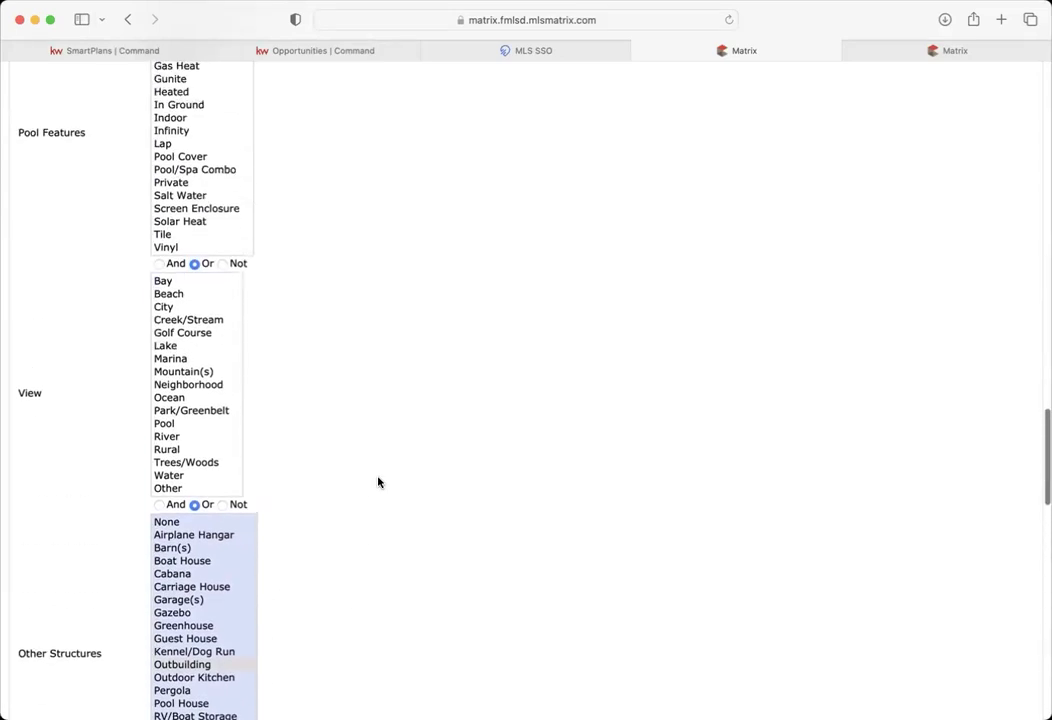
scroll(378, 482, up, 14)
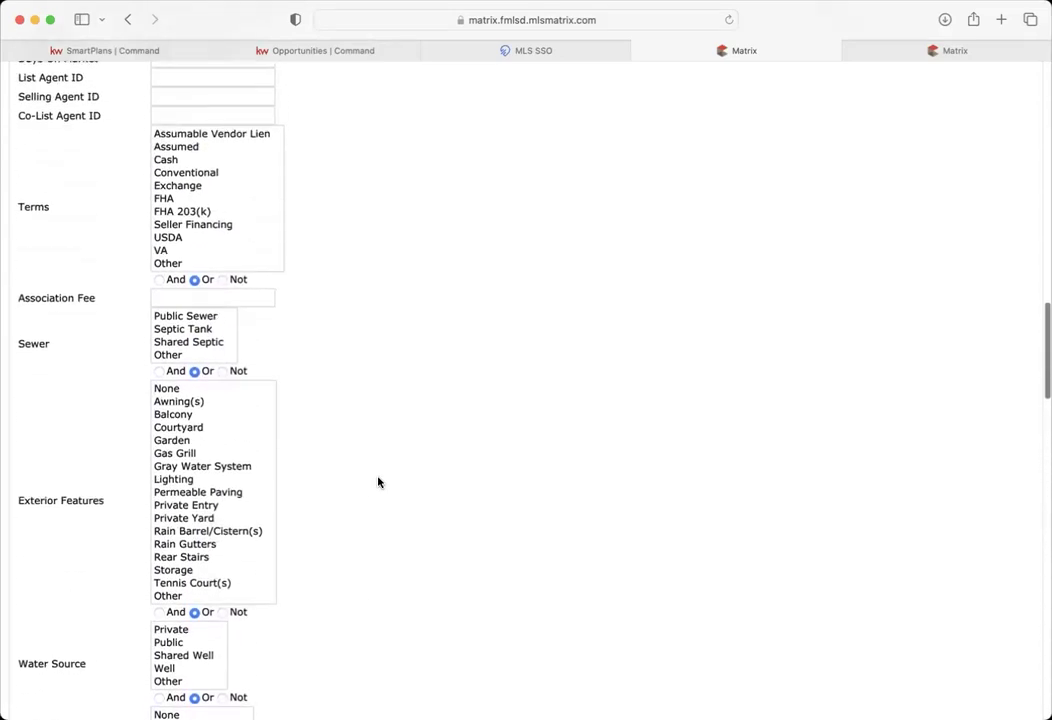
scroll(378, 482, up, 8)
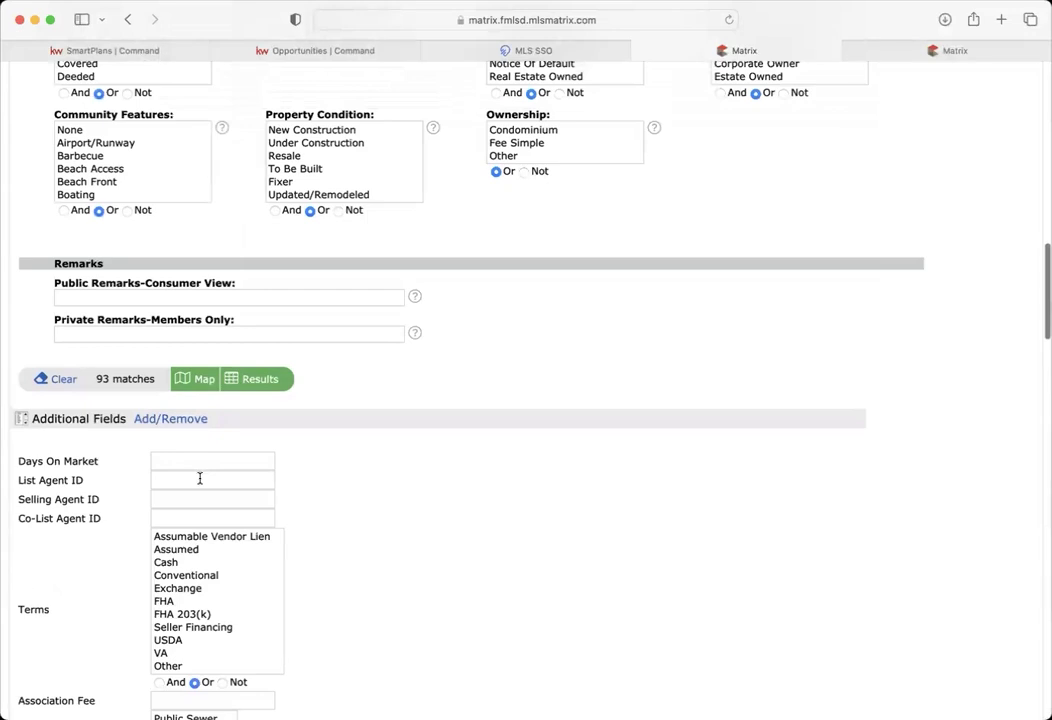
- Try a partial agent ID in List Agent ID, then clear it
click(200, 479)
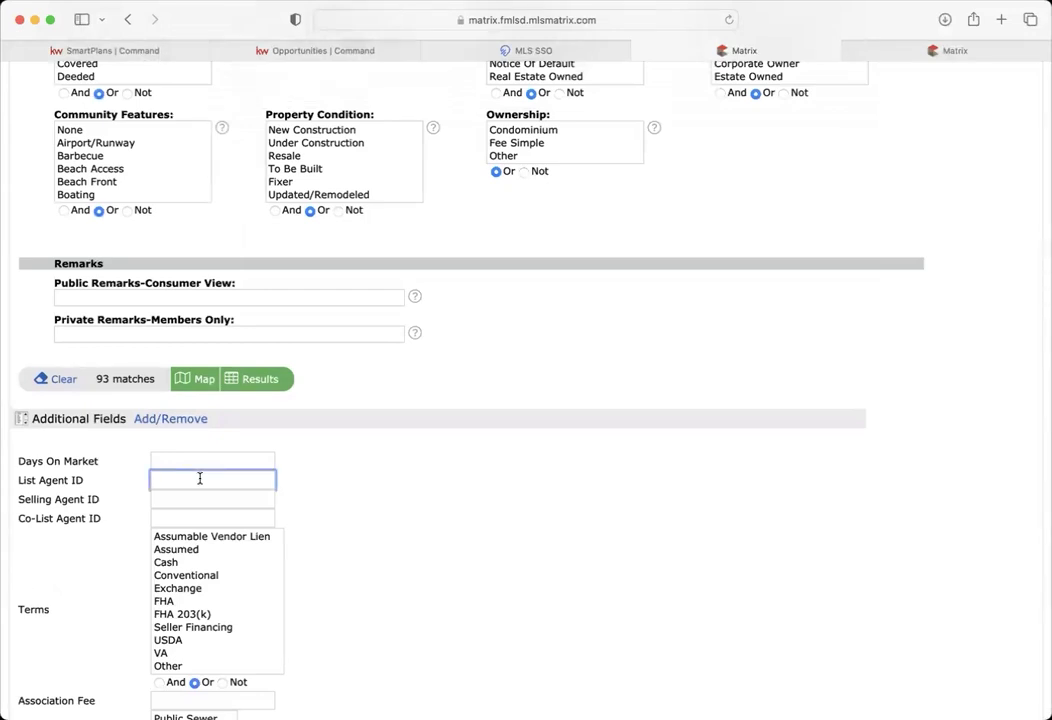
text(R)
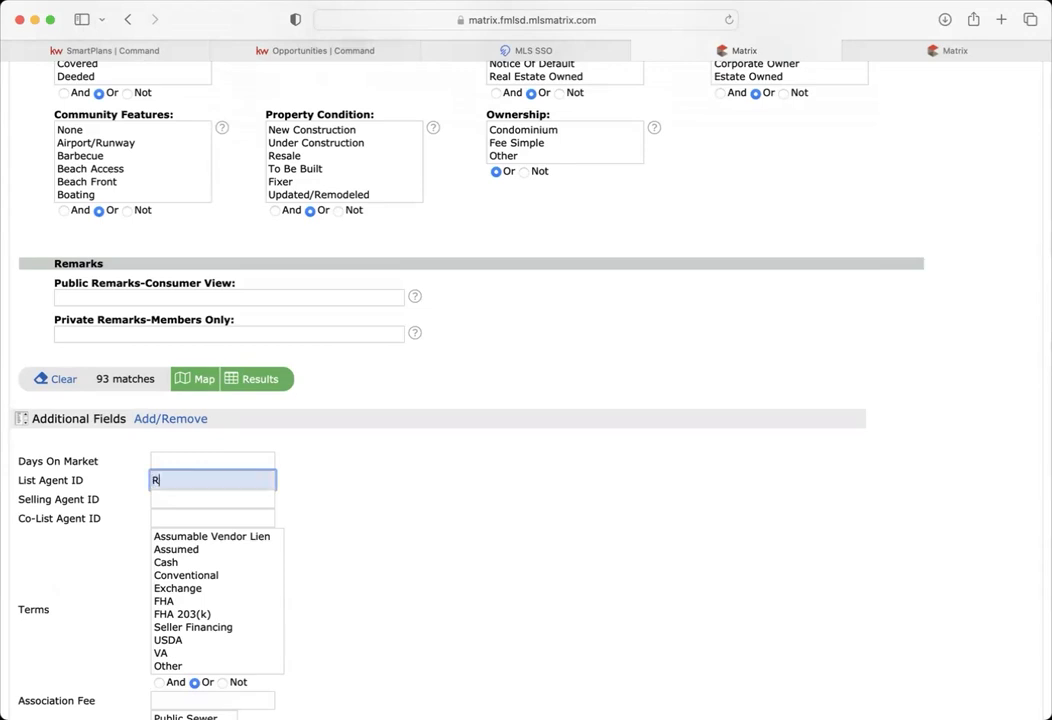
text(ASC*)
key(BackSpace)
key(BackSpace)
key(BackSpace)
key(BackSpace)
key(BackSpace)
scroll(305, 468, up, 15)
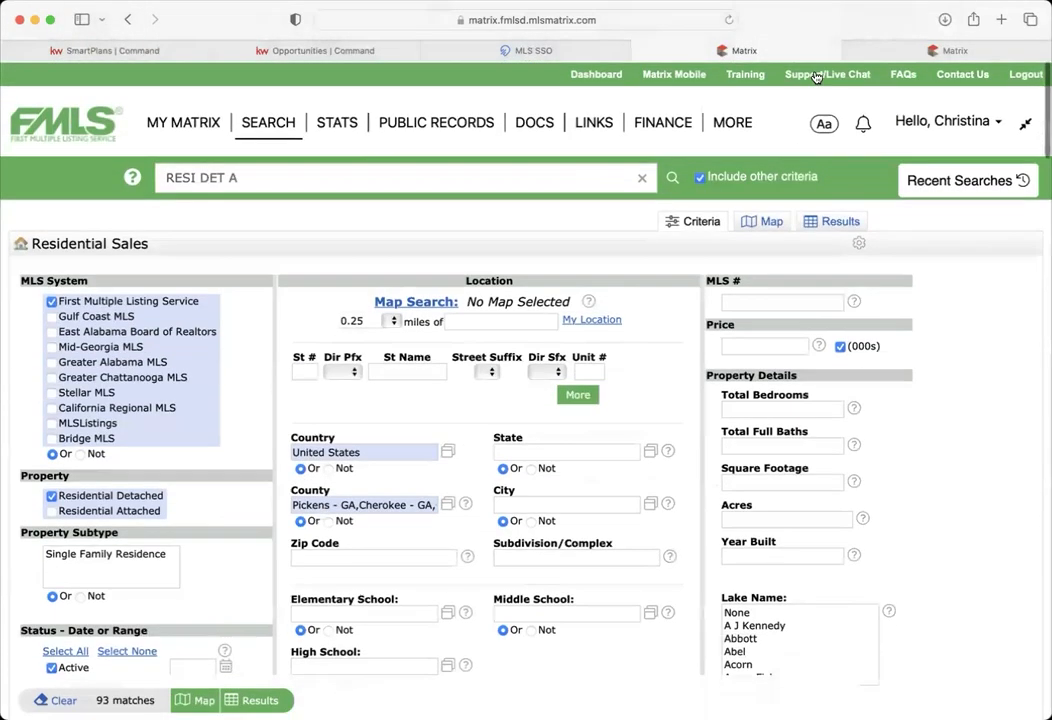
- Quick-search agents by the listing agent's last and first name and select their Agent ID
click(869, 53)
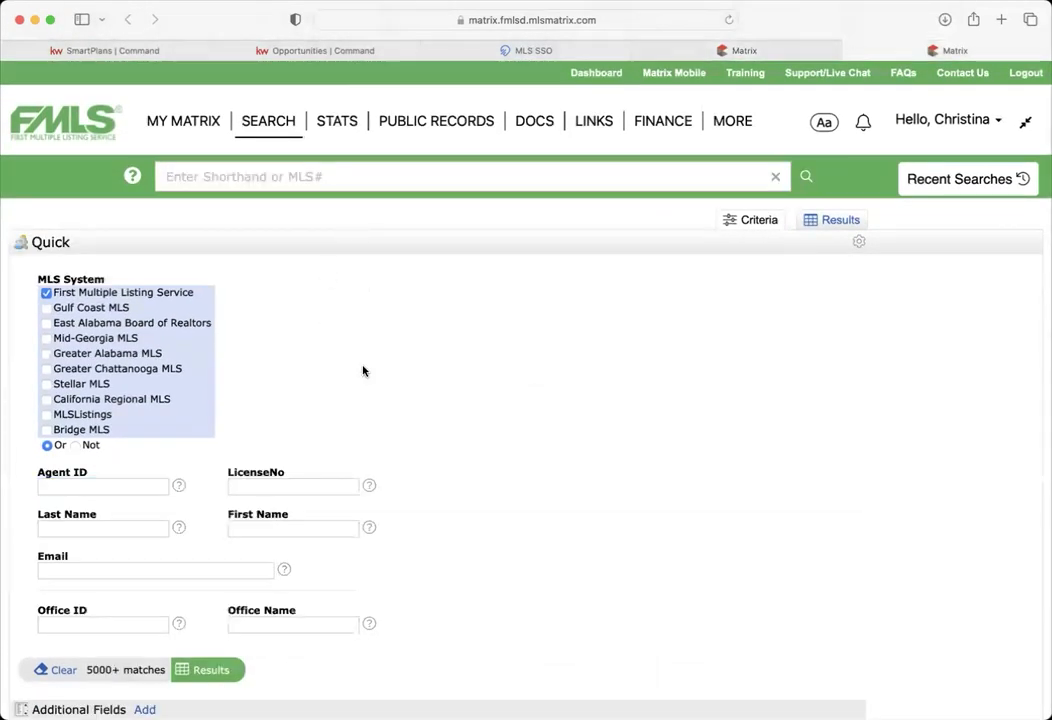
scroll(320, 376, down, 2)
click(128, 431)
key(Tab)
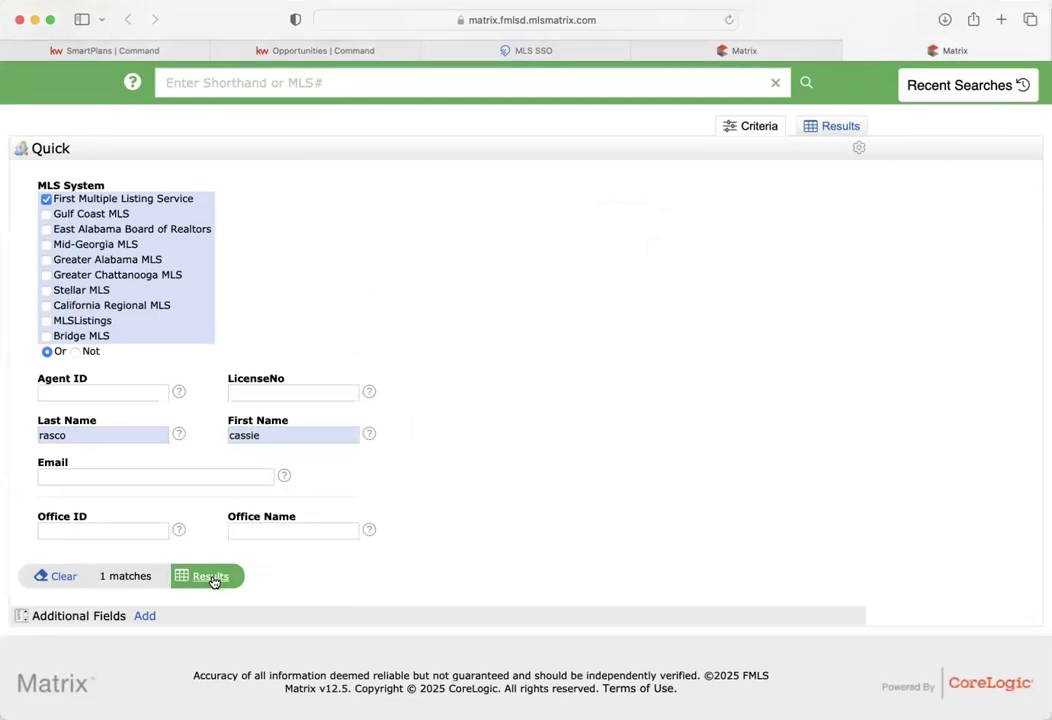
click(210, 577)
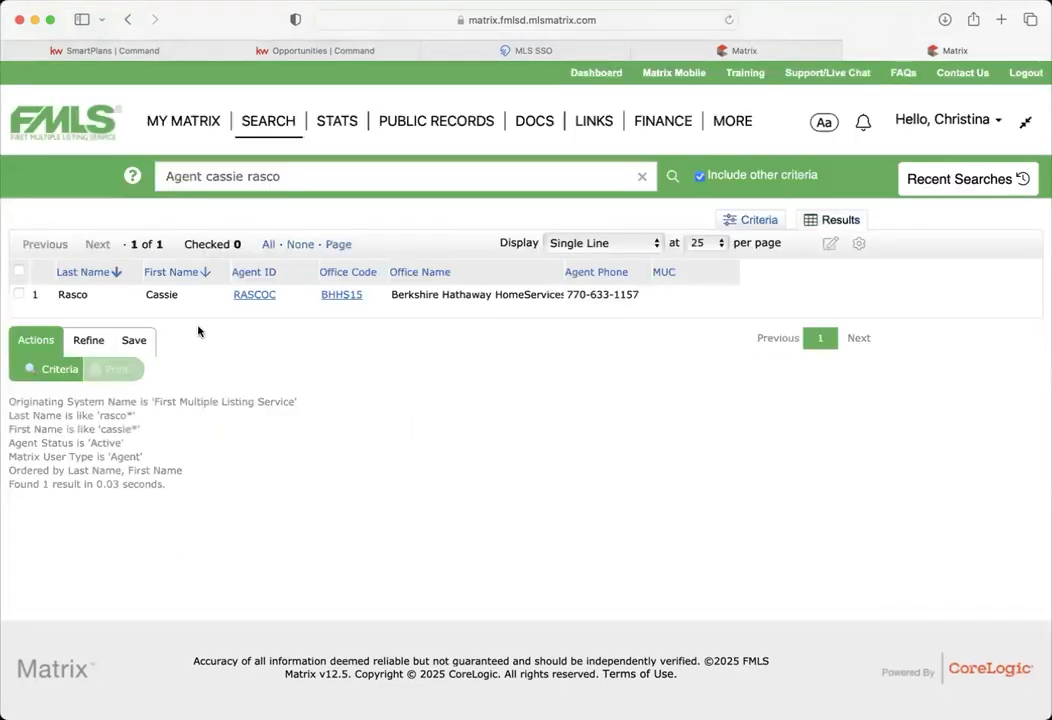
drag(283, 296, 231, 295)
click(760, 50)
- Enter the copied agent ID as the List Agent ID criterion
scroll(281, 441, down, 10)
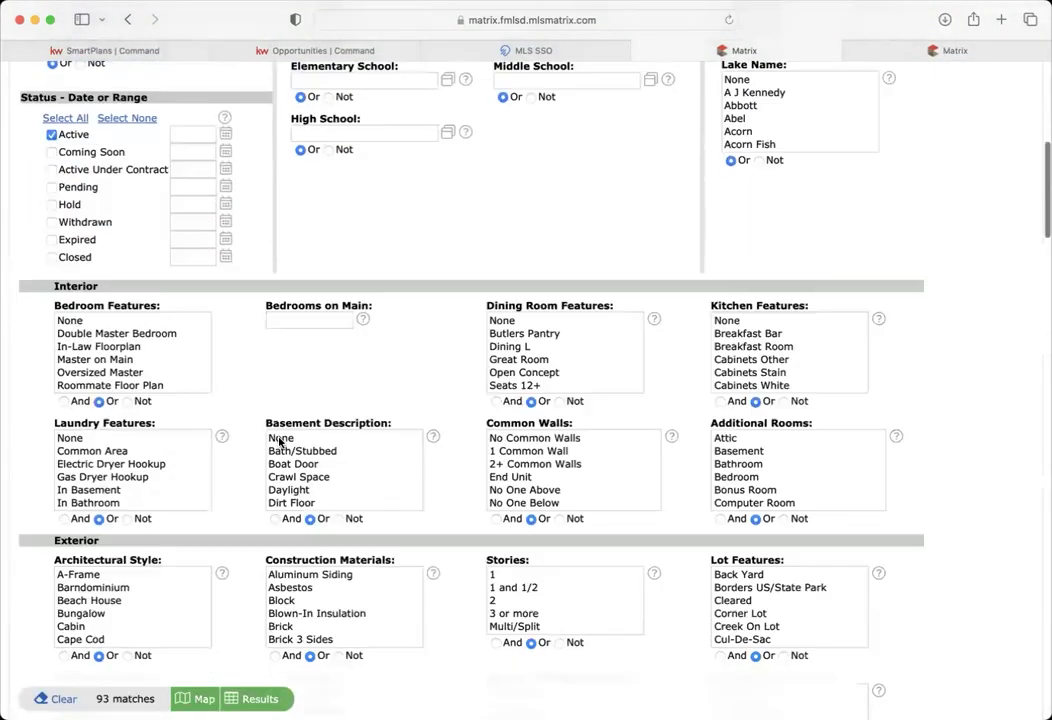
scroll(233, 462, down, 6)
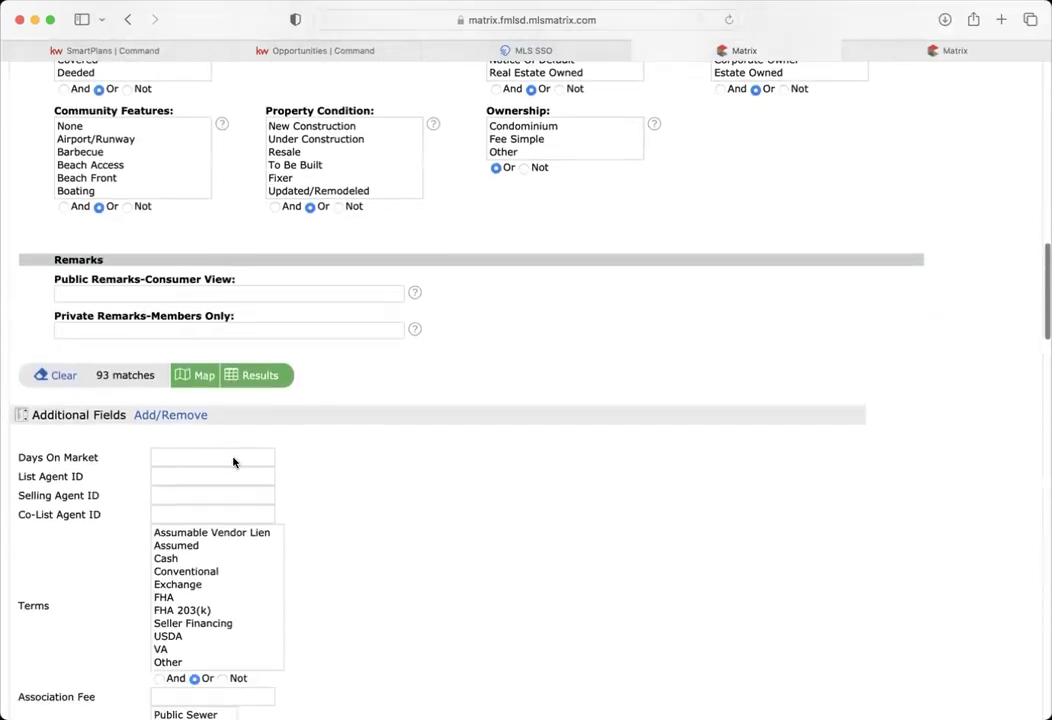
click(161, 405)
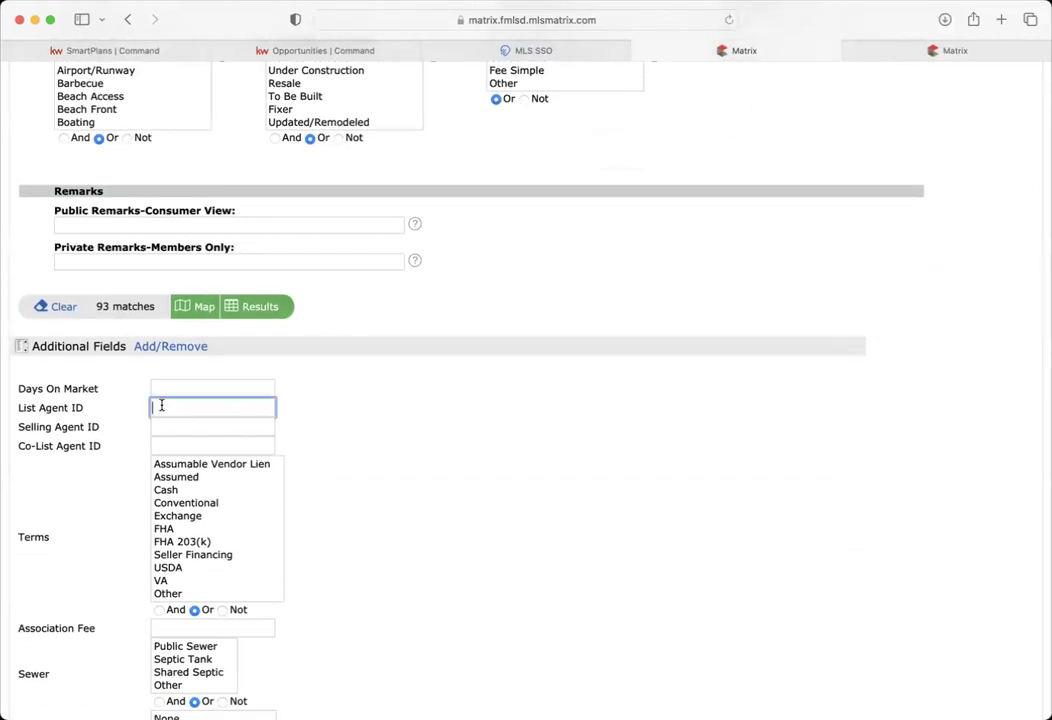
click(399, 435)
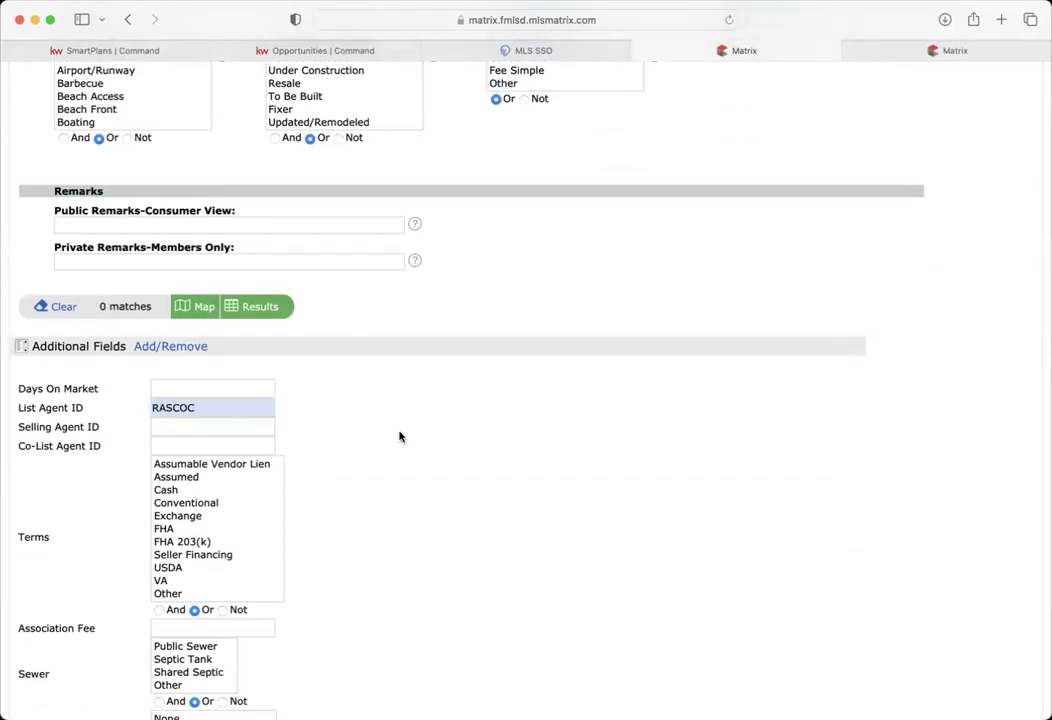
- Clear the County and # of Fireplaces criteria
scroll(399, 436, up, 15)
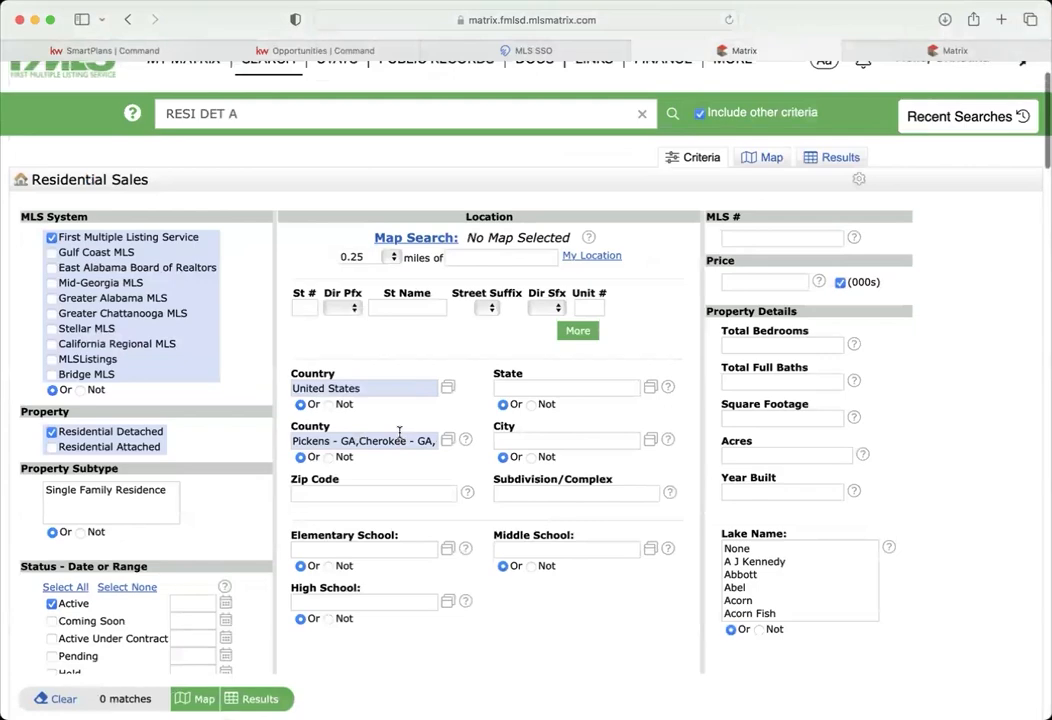
scroll(265, 508, down, 5)
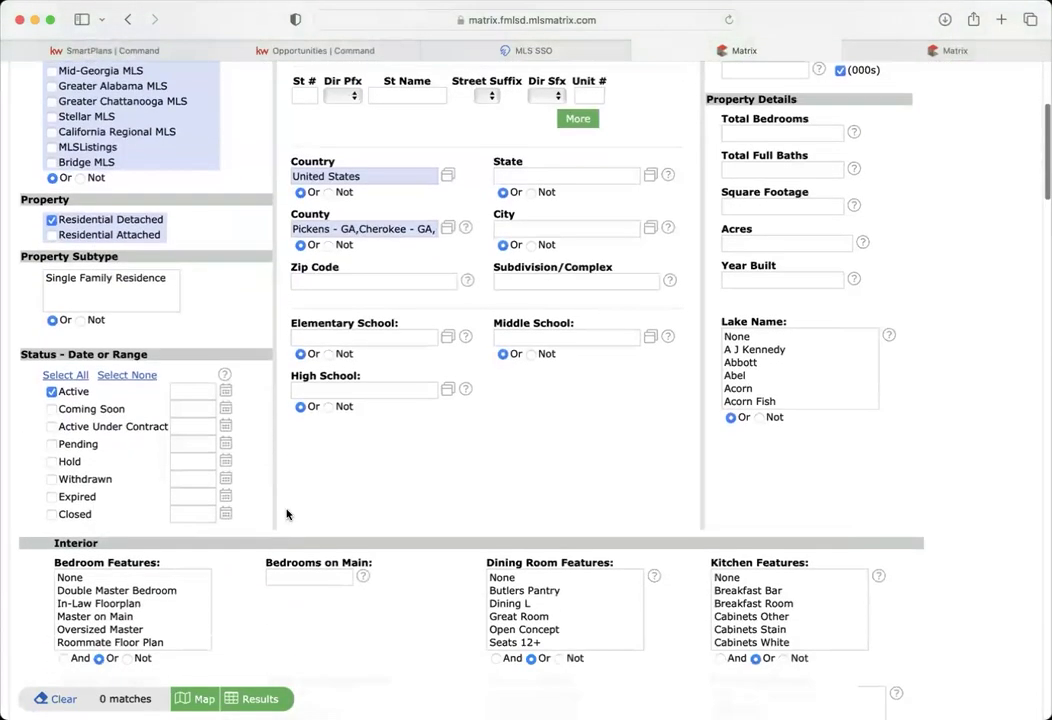
triple_click(384, 228)
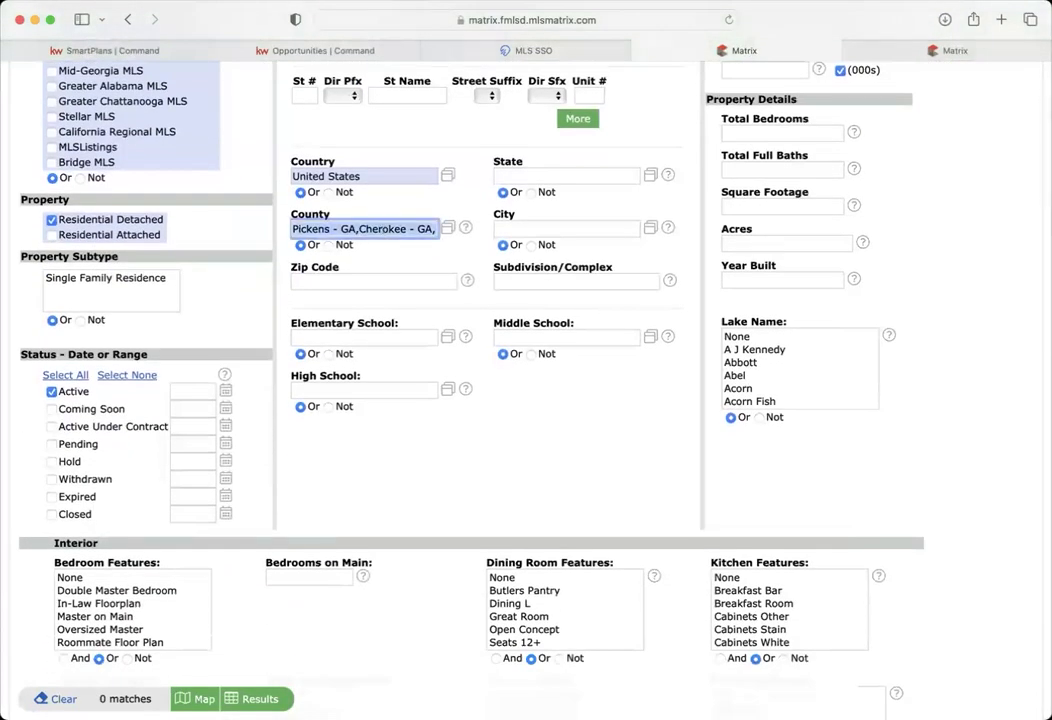
key(BackSpace)
scroll(495, 477, down, 20)
scroll(495, 477, down, 20)
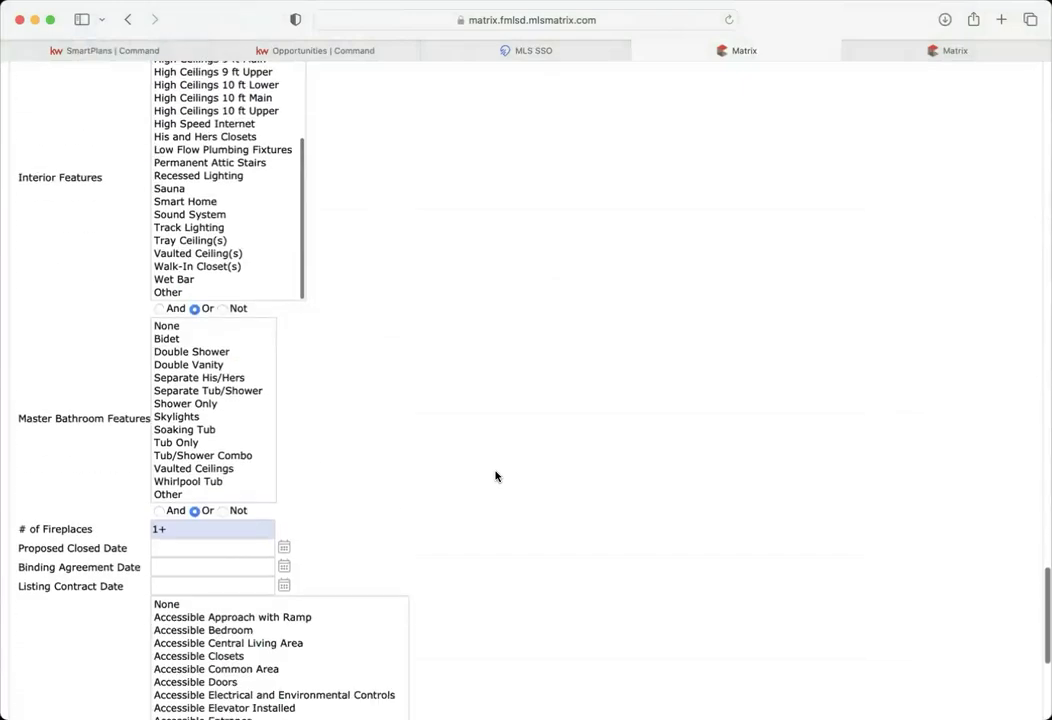
scroll(254, 349, up, 3)
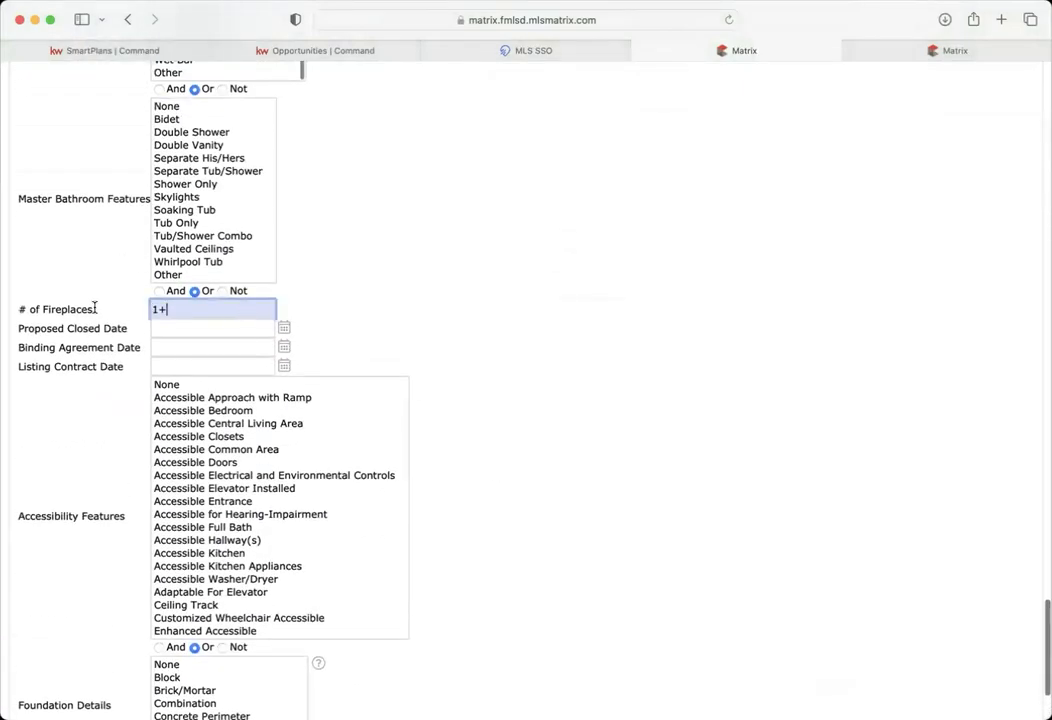
key(BackSpace)
- Set Other Structures to None, after briefly trying Kennel/Dog Run, for 4 matches
scroll(382, 333, down, 4)
scroll(382, 333, up, 15)
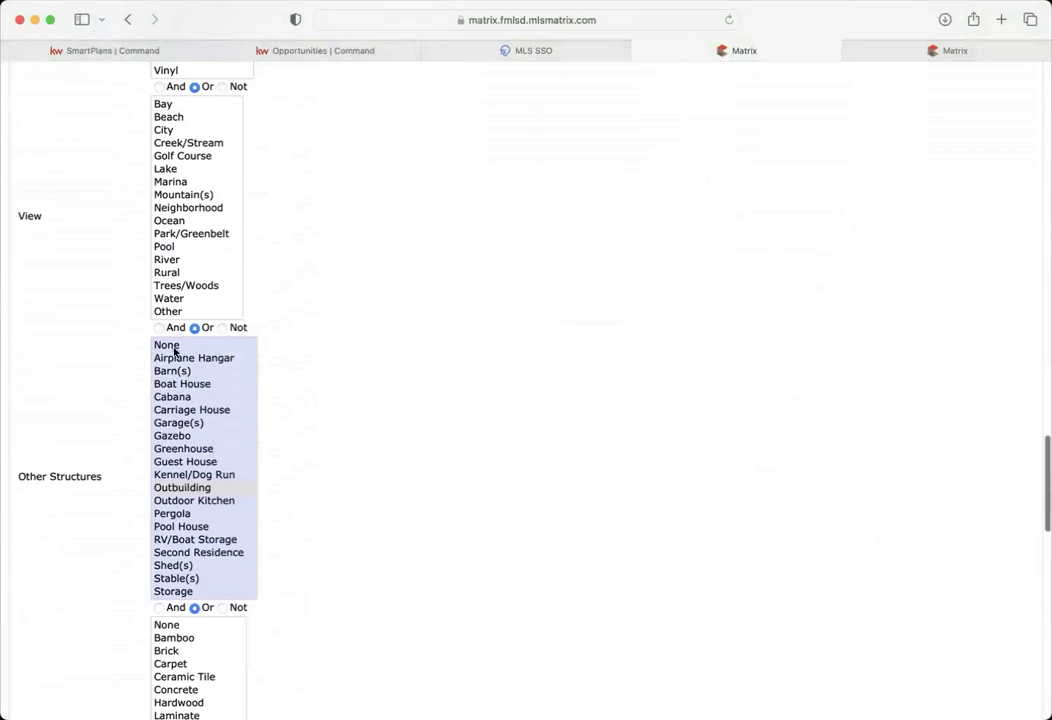
click(170, 347)
scroll(291, 364, up, 10)
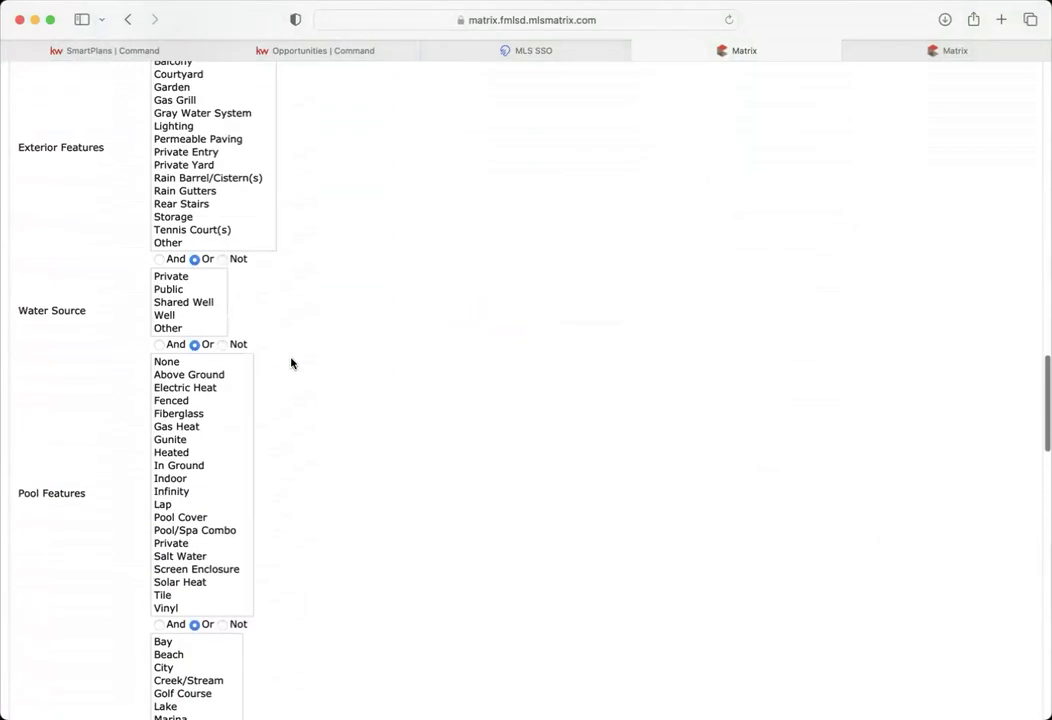
scroll(291, 364, up, 5)
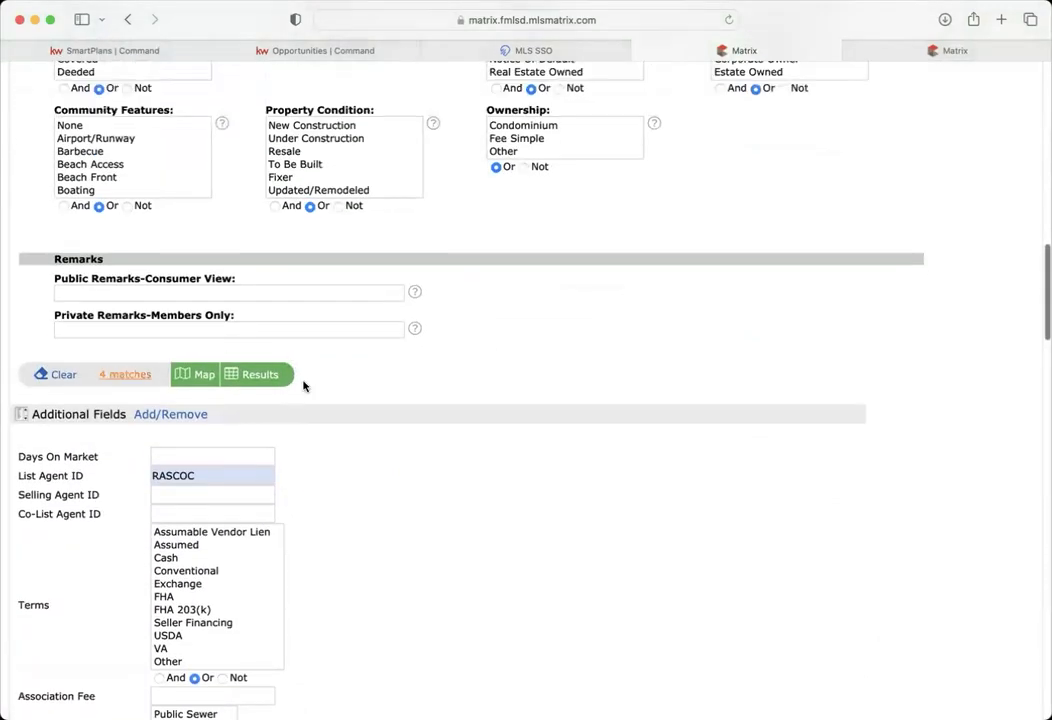
scroll(364, 540, down, 15)
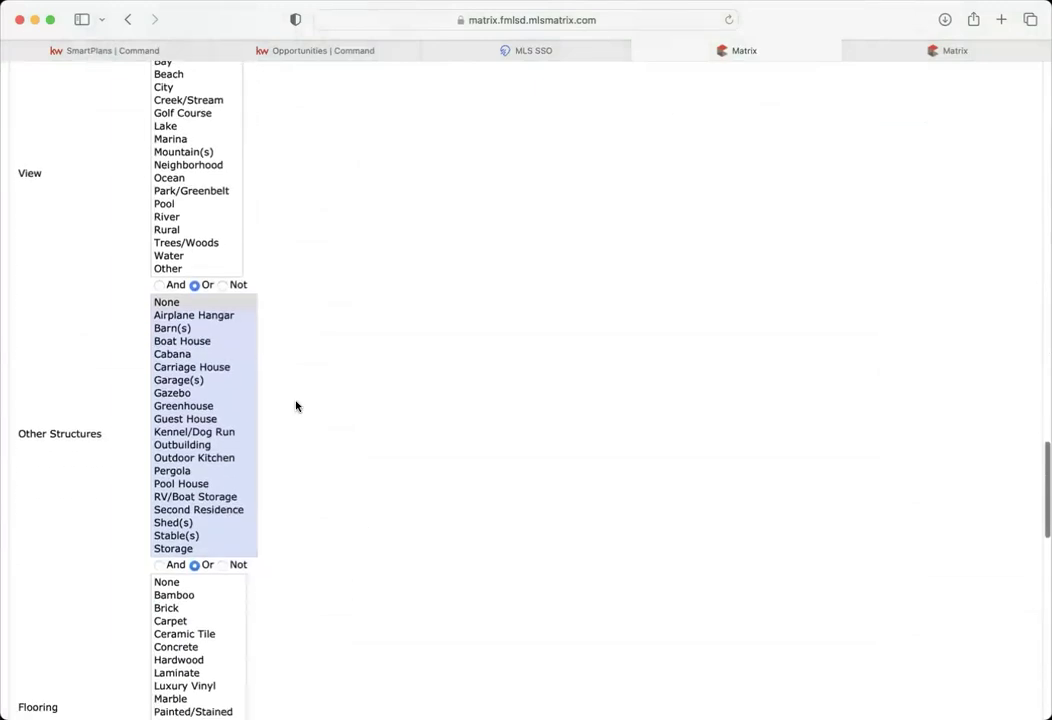
click(210, 432)
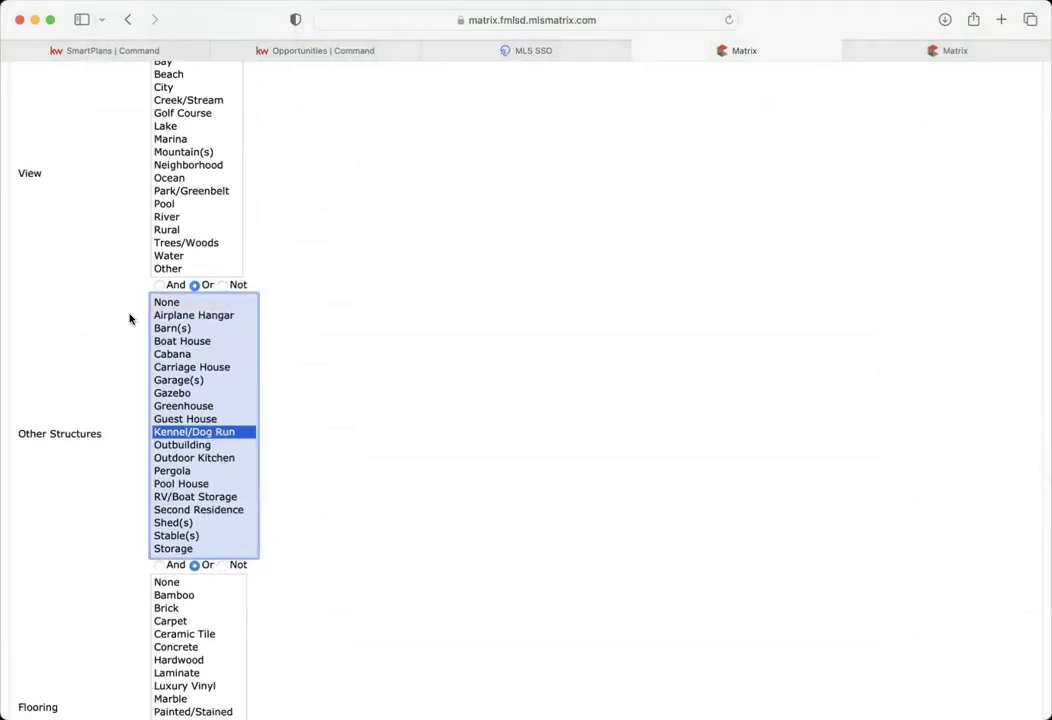
scroll(308, 401, up, 15)
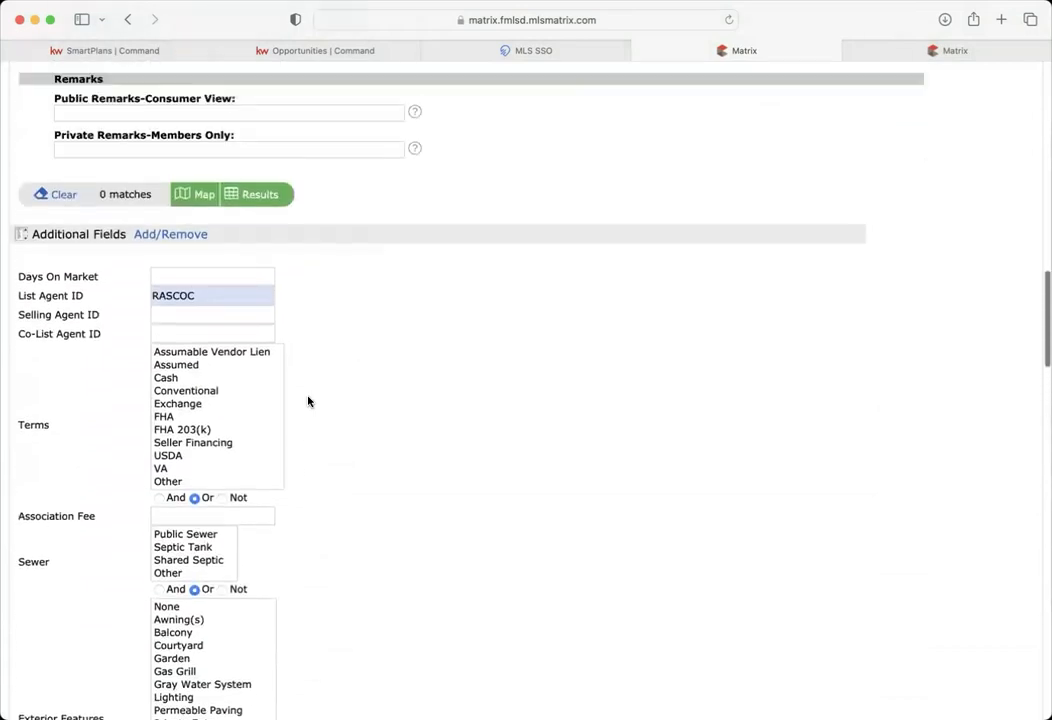
scroll(308, 401, down, 15)
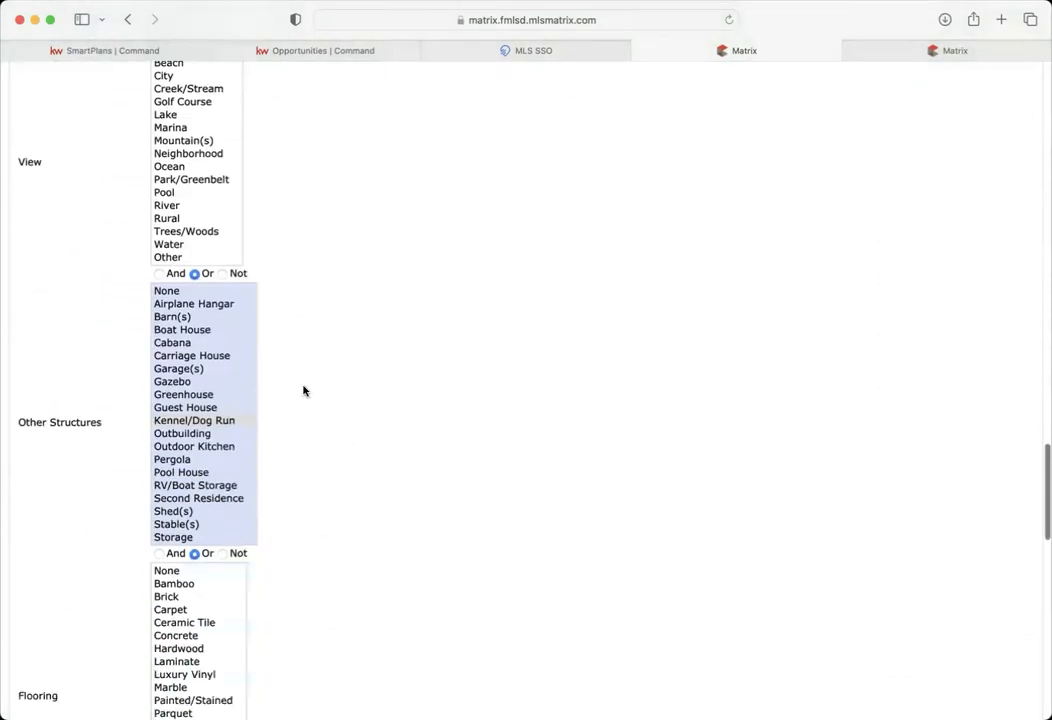
click(176, 292)
scroll(319, 298, up, 15)
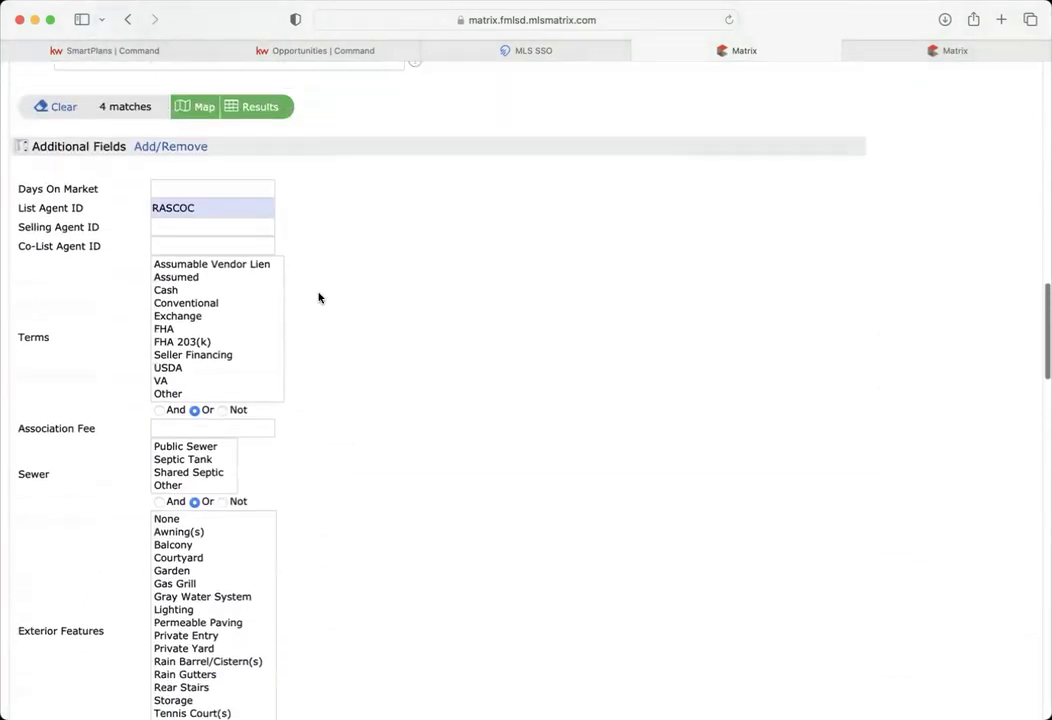
- Switch the agent's 4 matching listings from the map to the Results grid
click(259, 326)
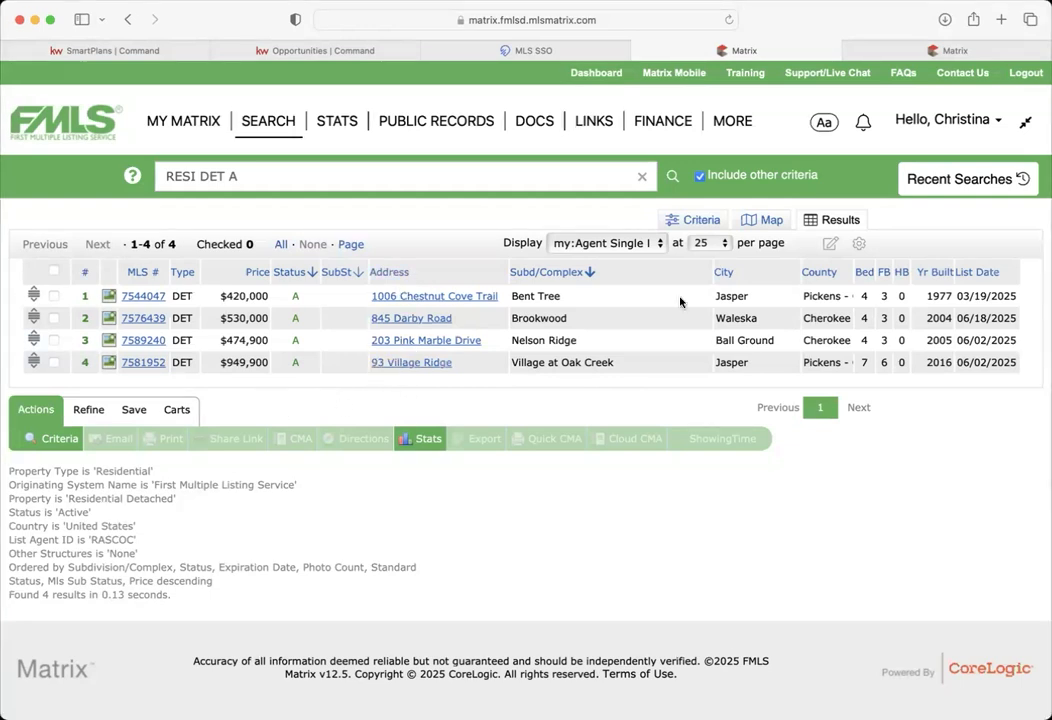
click(698, 221)
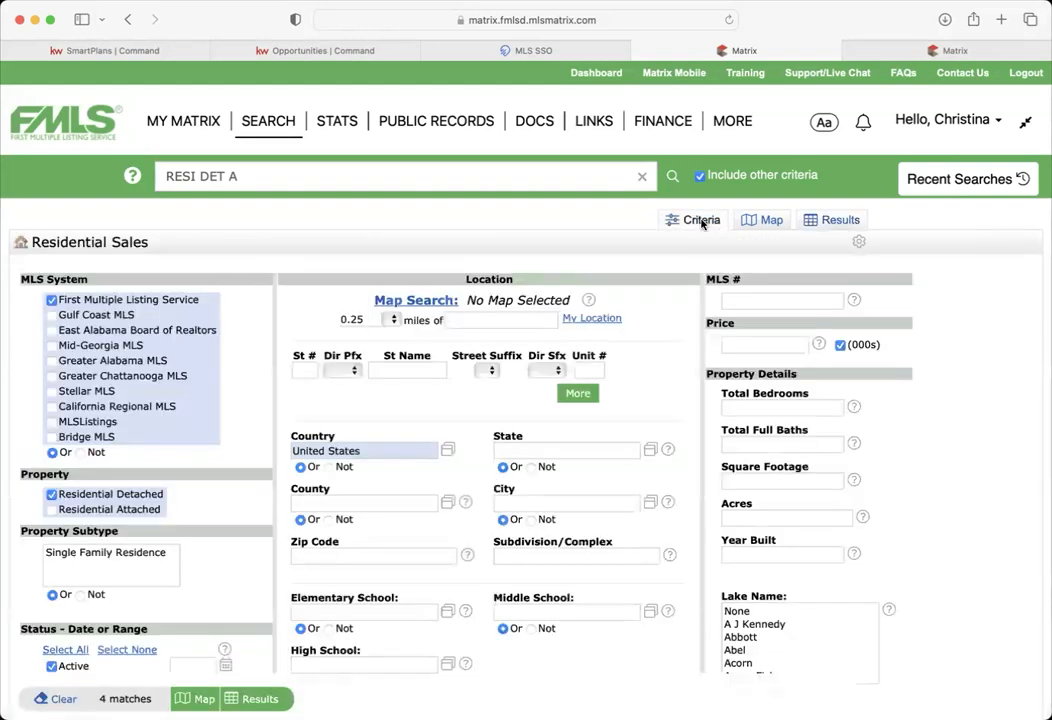
click(772, 223)
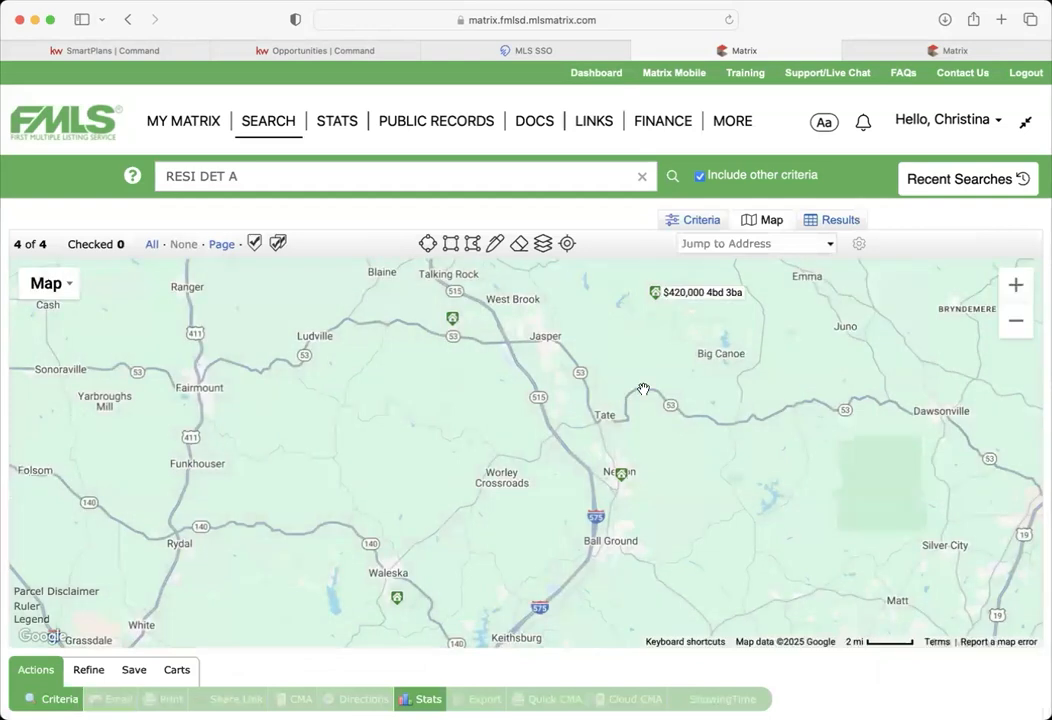
click(840, 221)
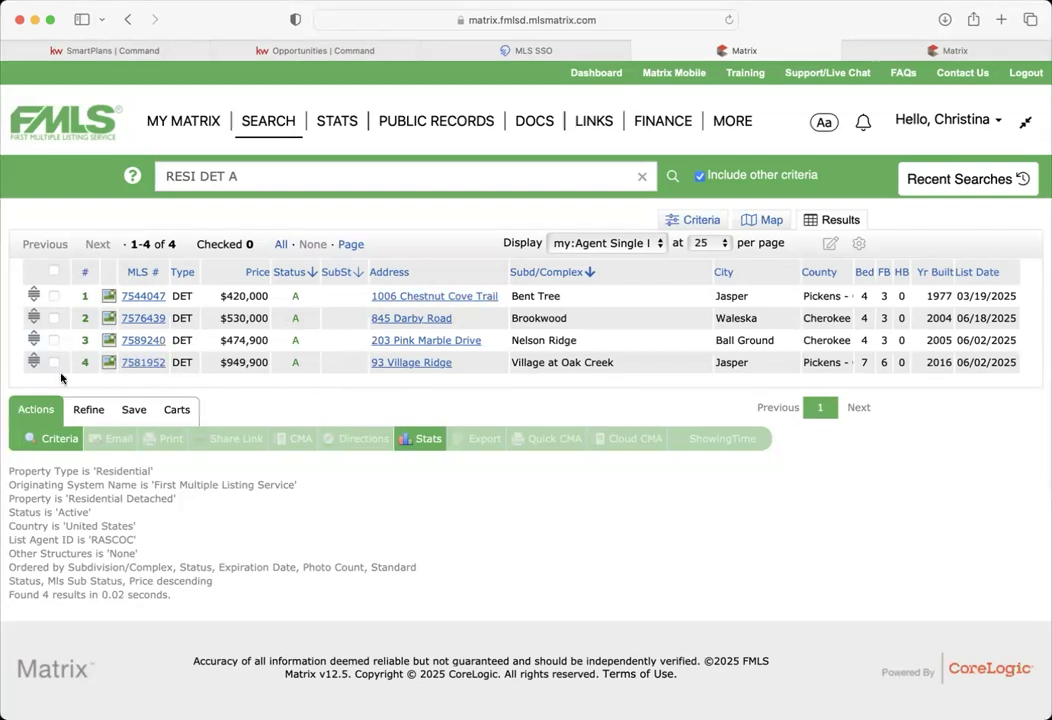
click(54, 271)
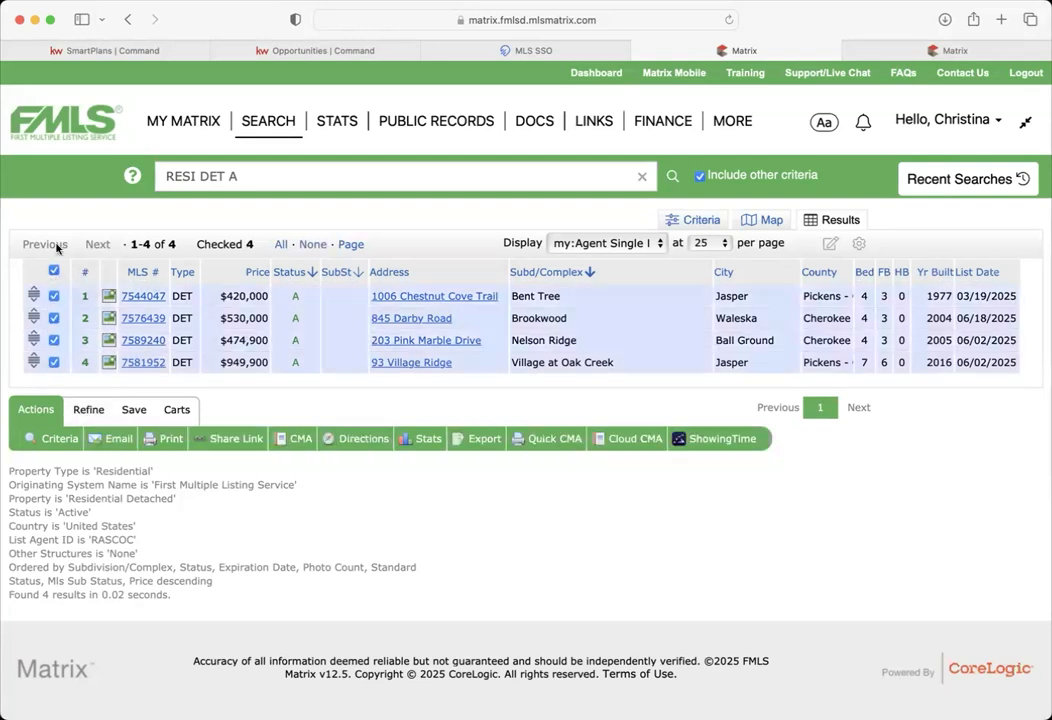
click(92, 414)
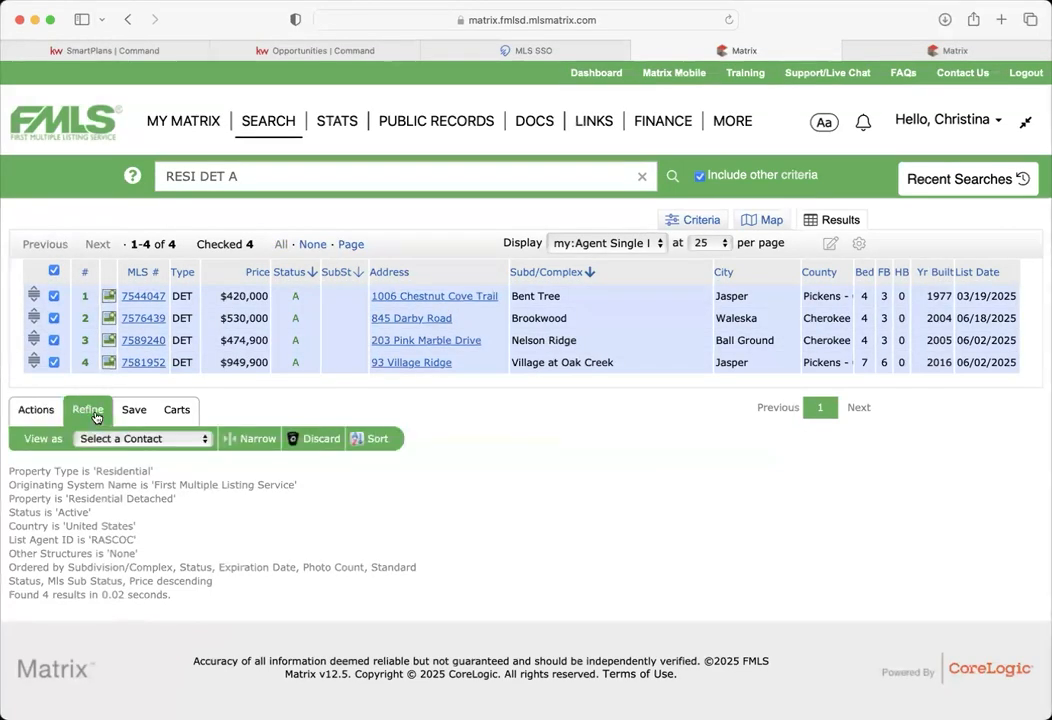
click(54, 340)
click(54, 362)
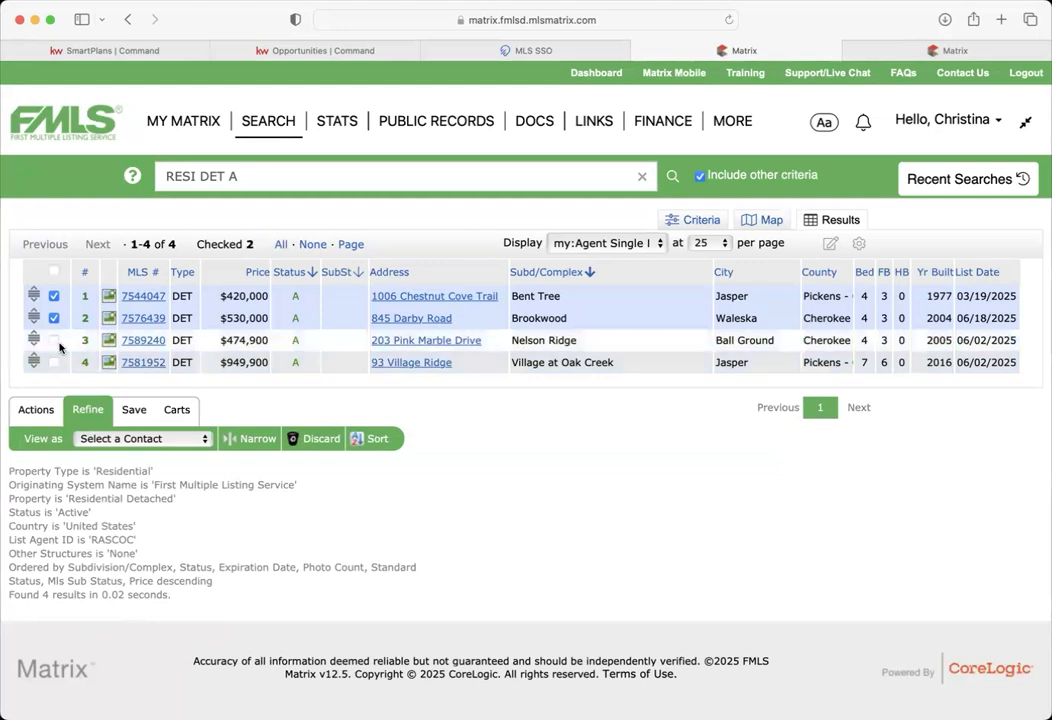
click(250, 438)
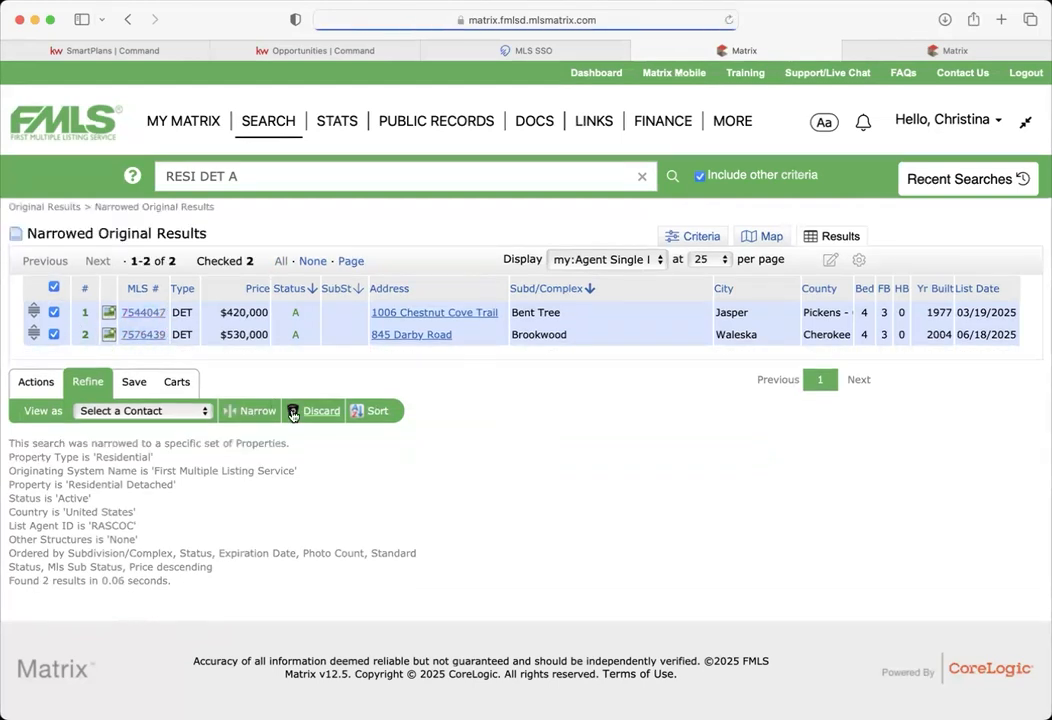
click(54, 312)
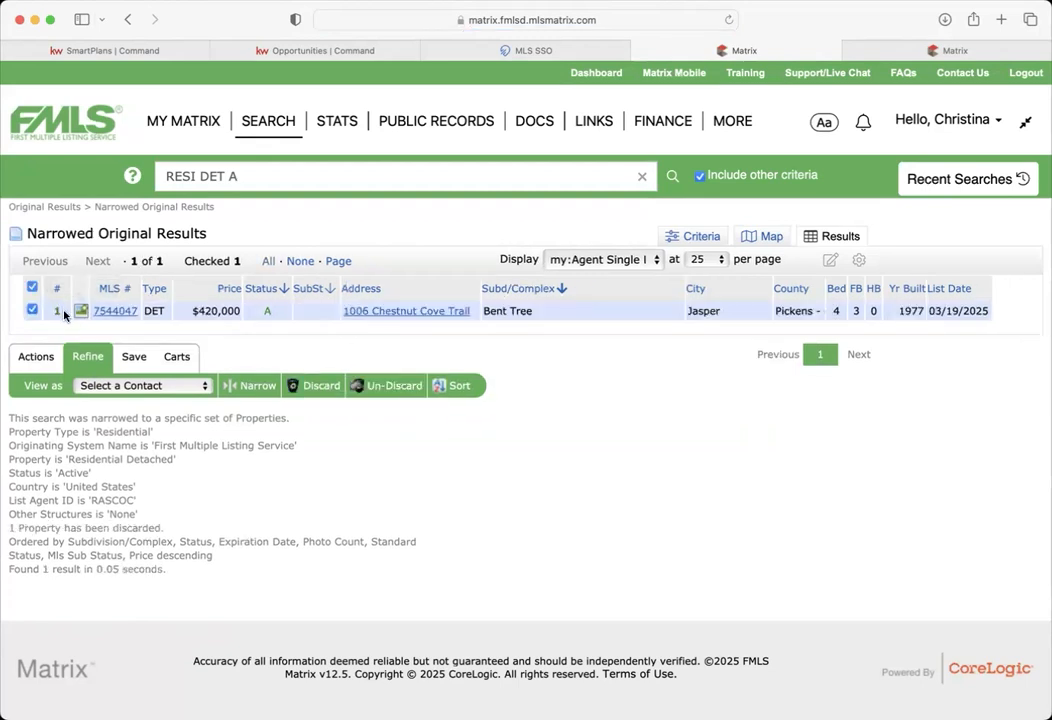
- Generate and select a share link URL for the $420,000 Jasper listing, then close the dialog
click(37, 359)
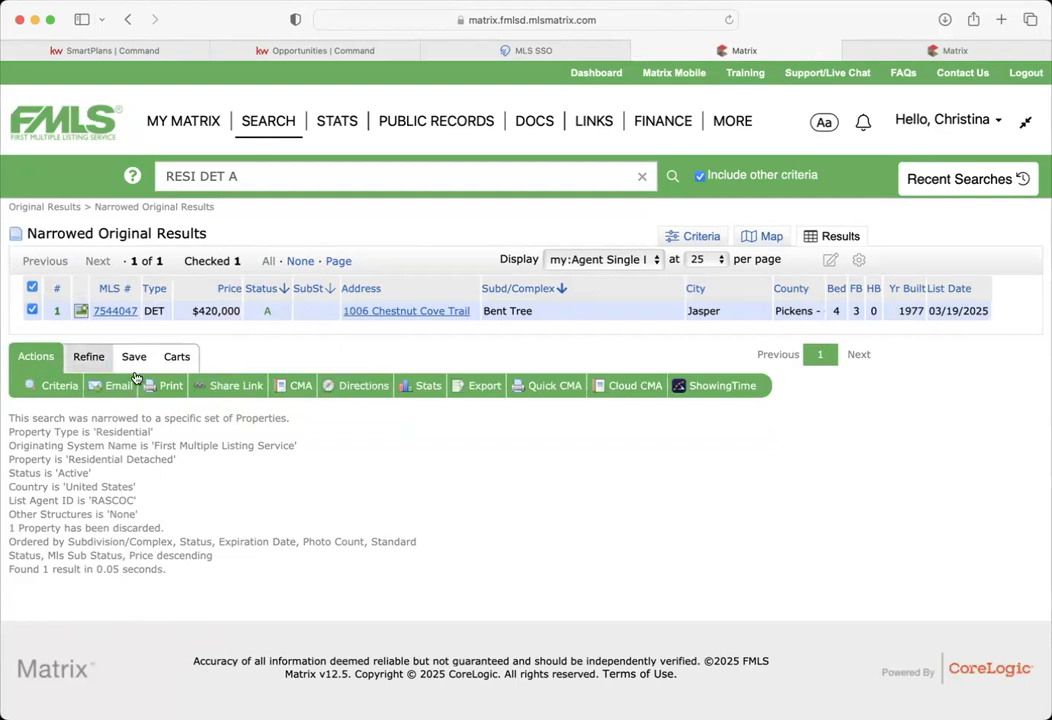
click(236, 387)
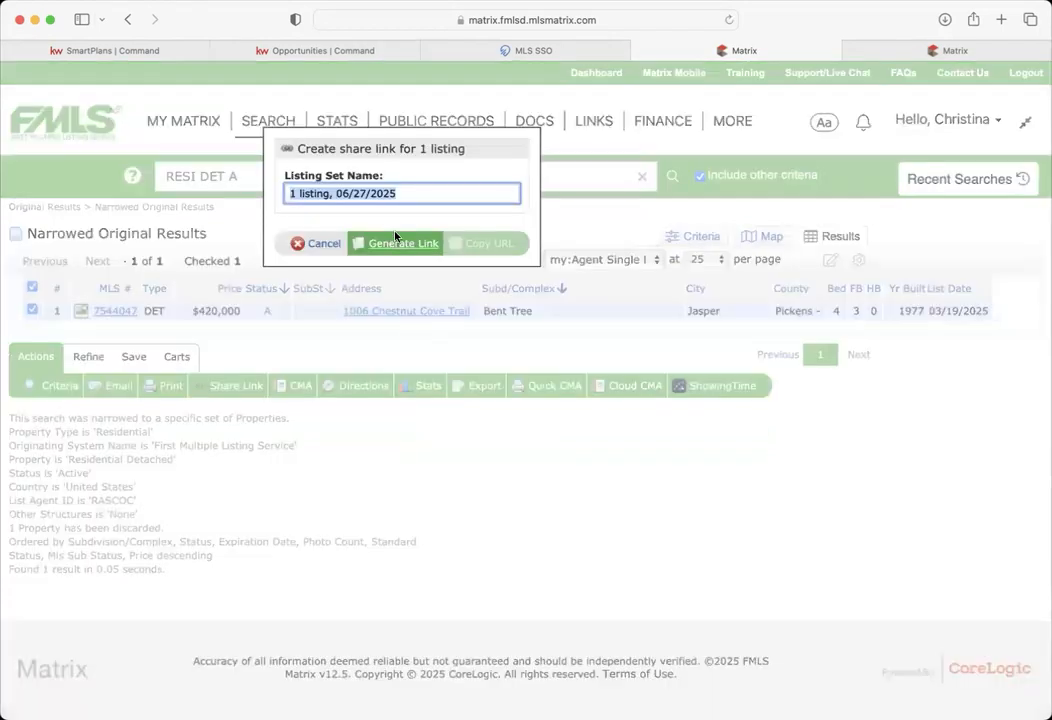
click(401, 243)
click(361, 193)
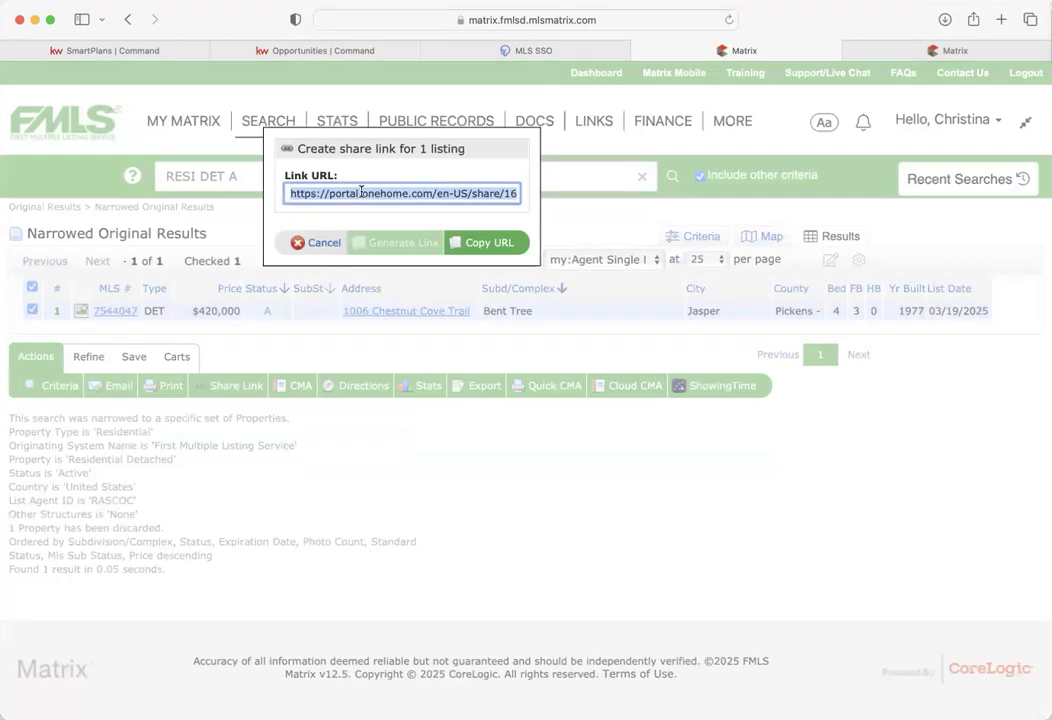
click(334, 244)
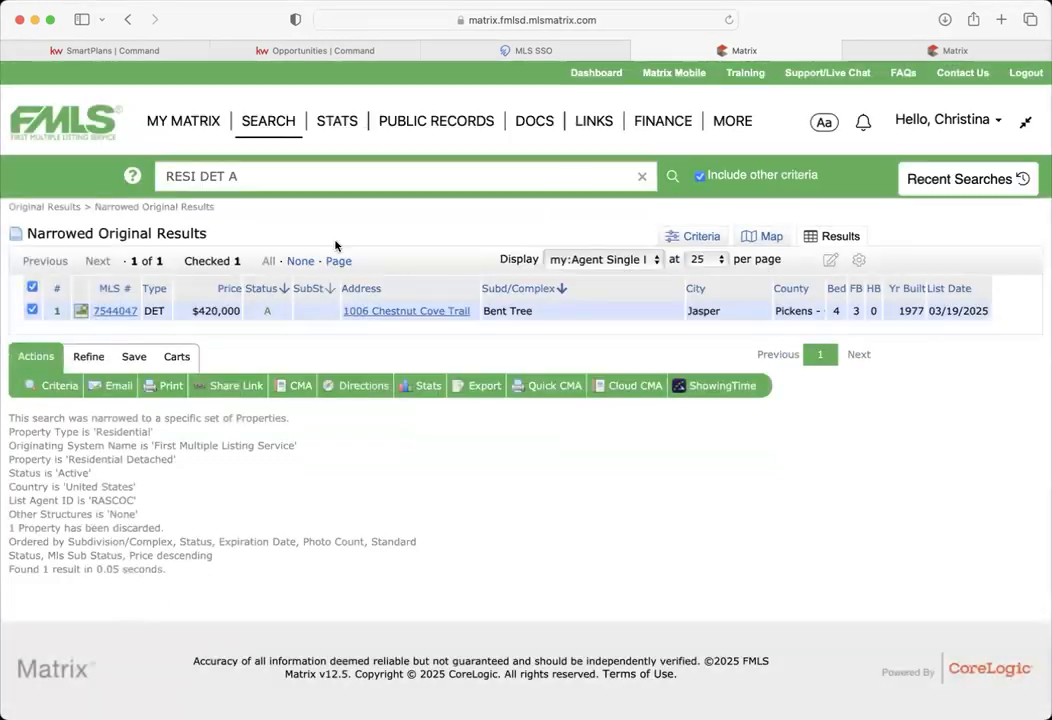
- Return to the Residential Sales criteria form and review it down to the List Agent ID field
click(694, 236)
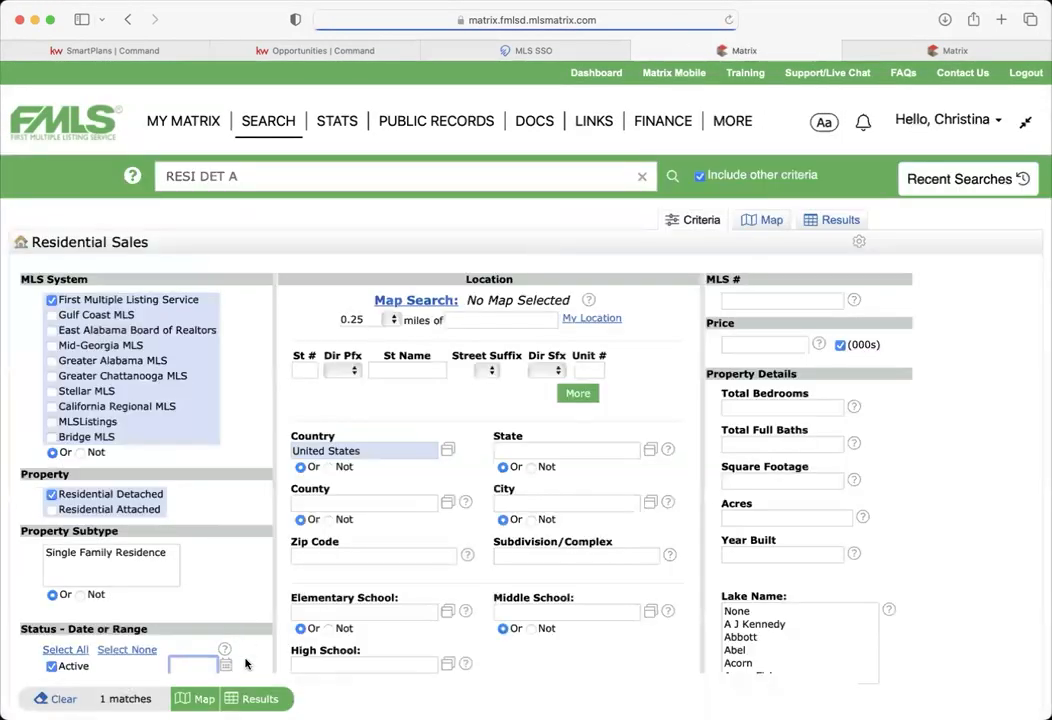
scroll(246, 581, down, 3)
scroll(246, 579, down, 10)
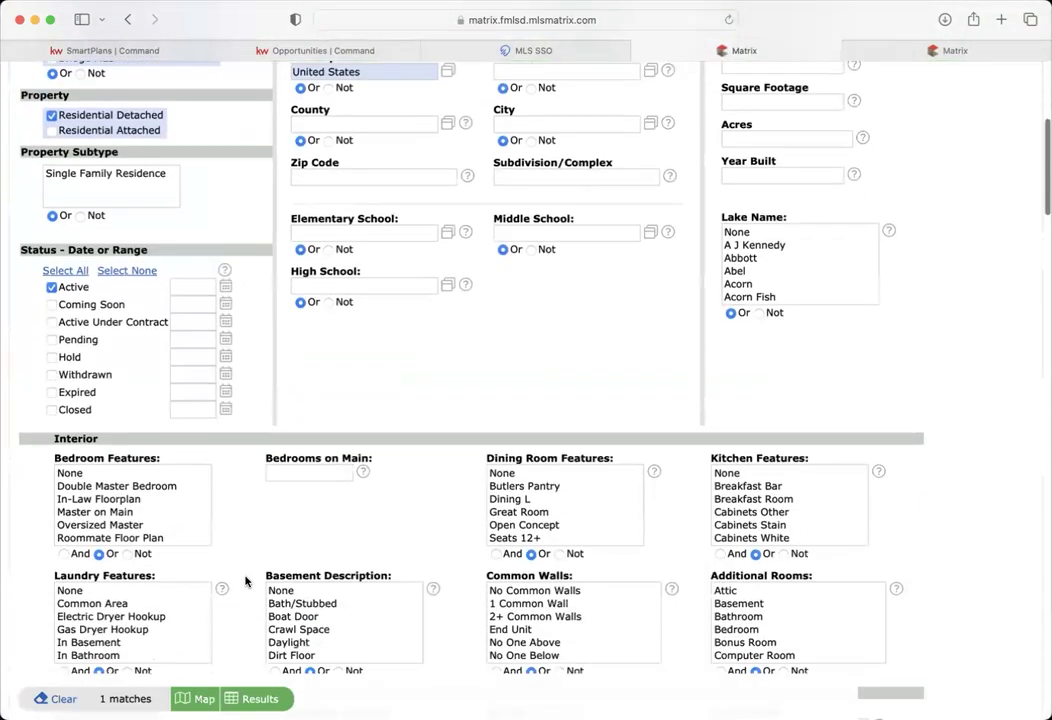
drag(195, 560, 26, 558)
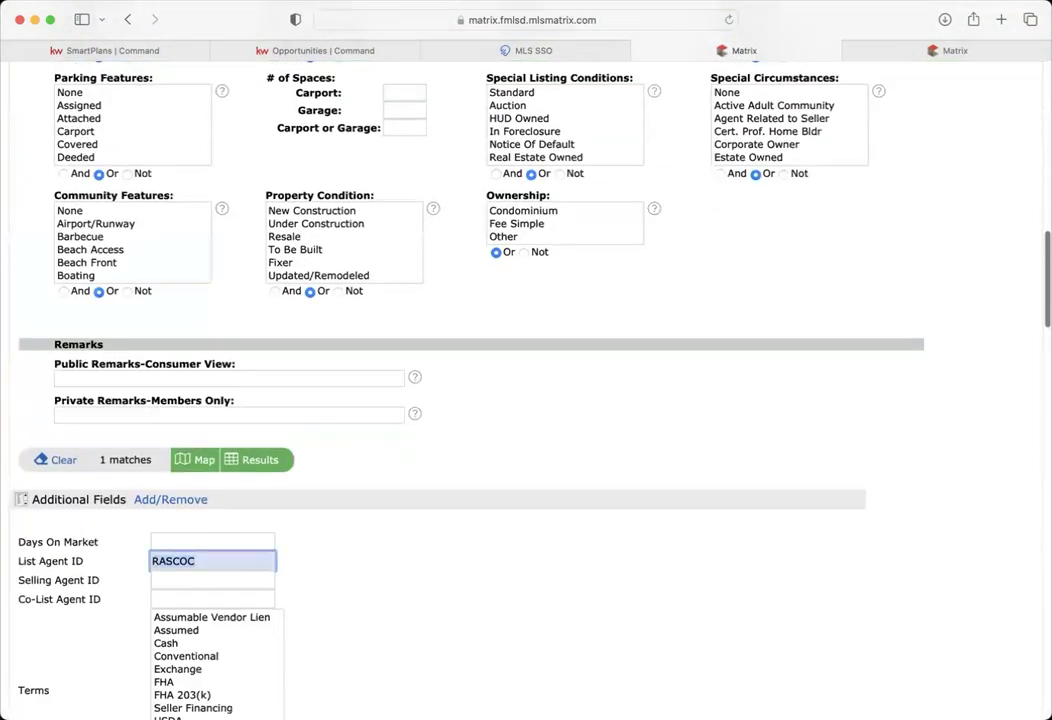
scroll(314, 558, up, 15)
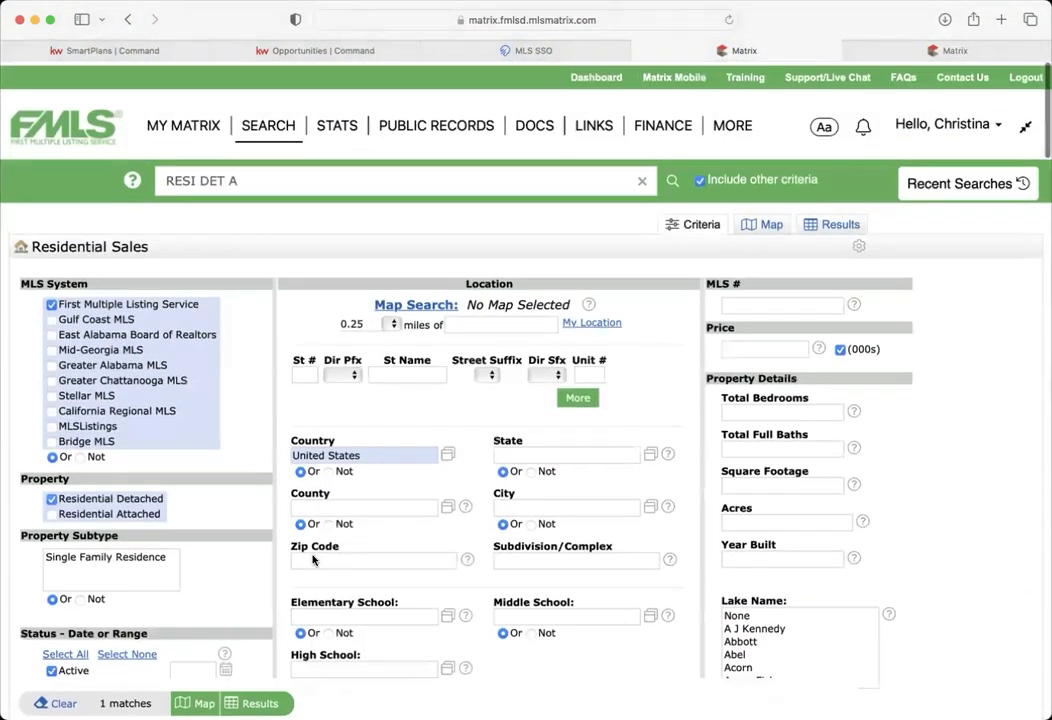
- Clear the form and select First Multiple Listing Service, Residential Detached and State Georgia
click(60, 703)
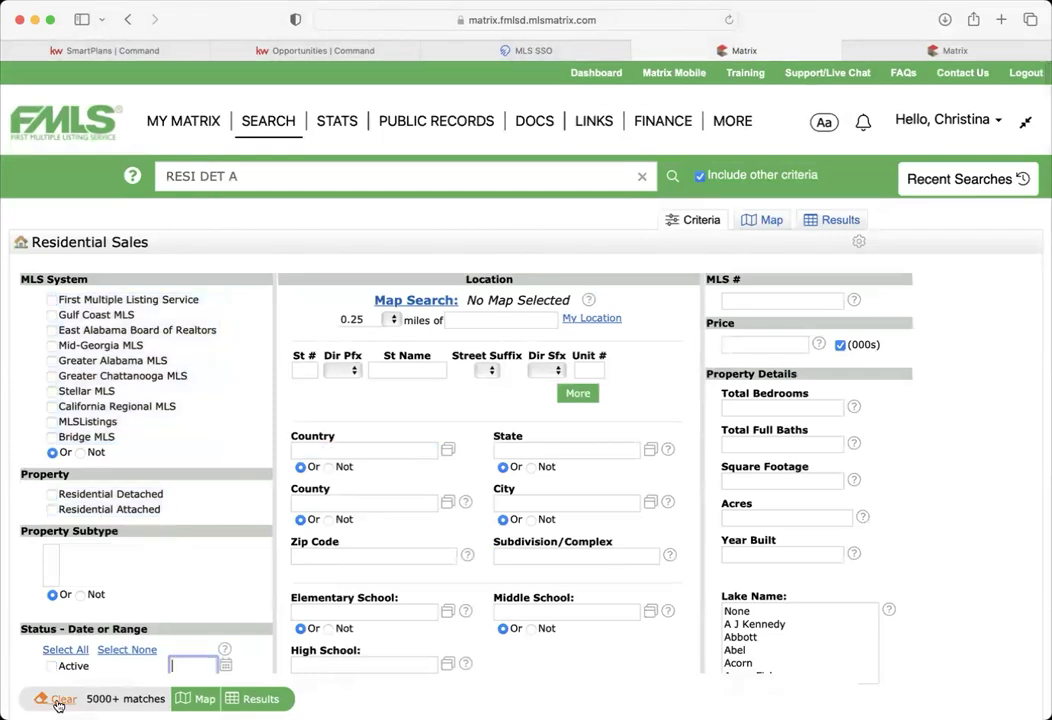
click(51, 300)
click(51, 494)
scroll(198, 494, down, 3)
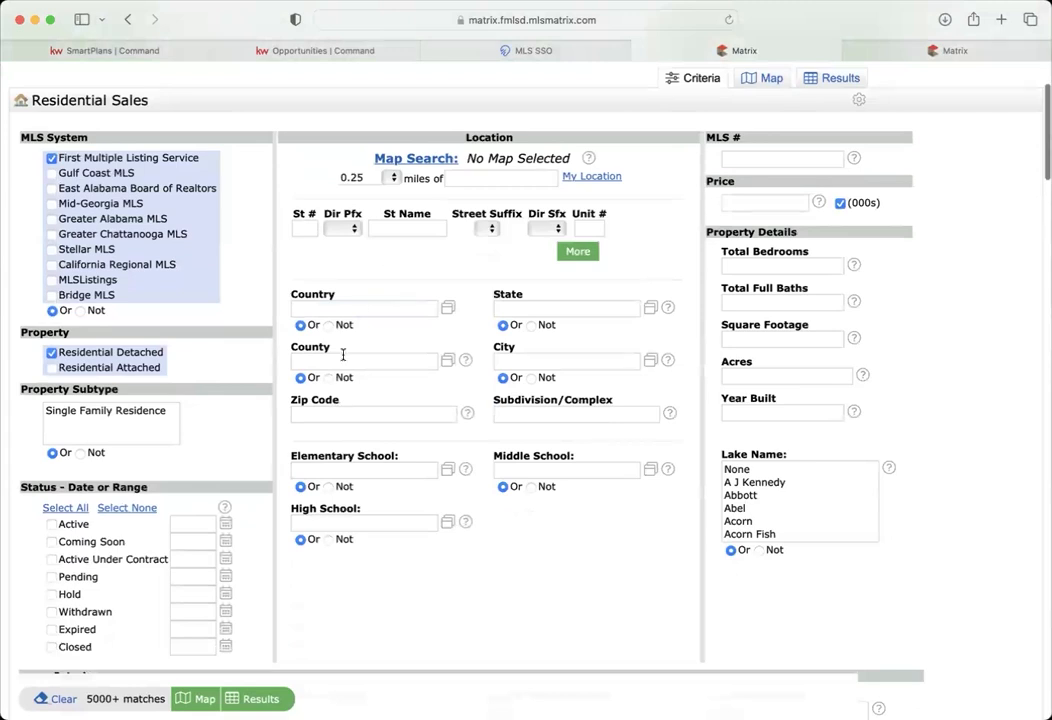
click(554, 307)
text(geo)
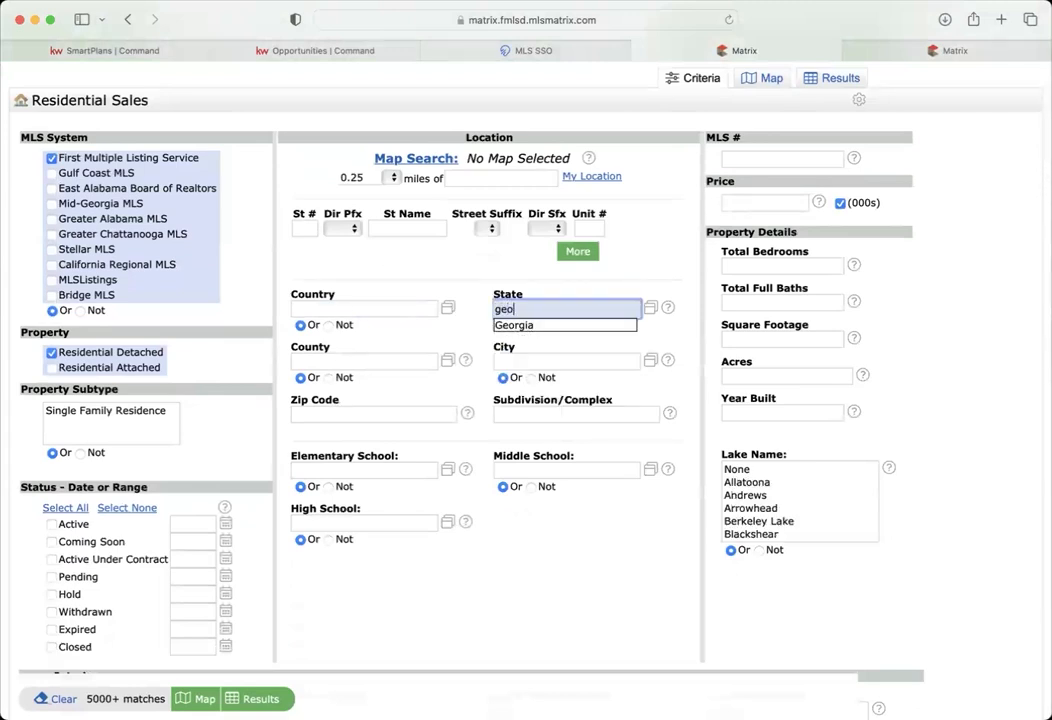
click(556, 327)
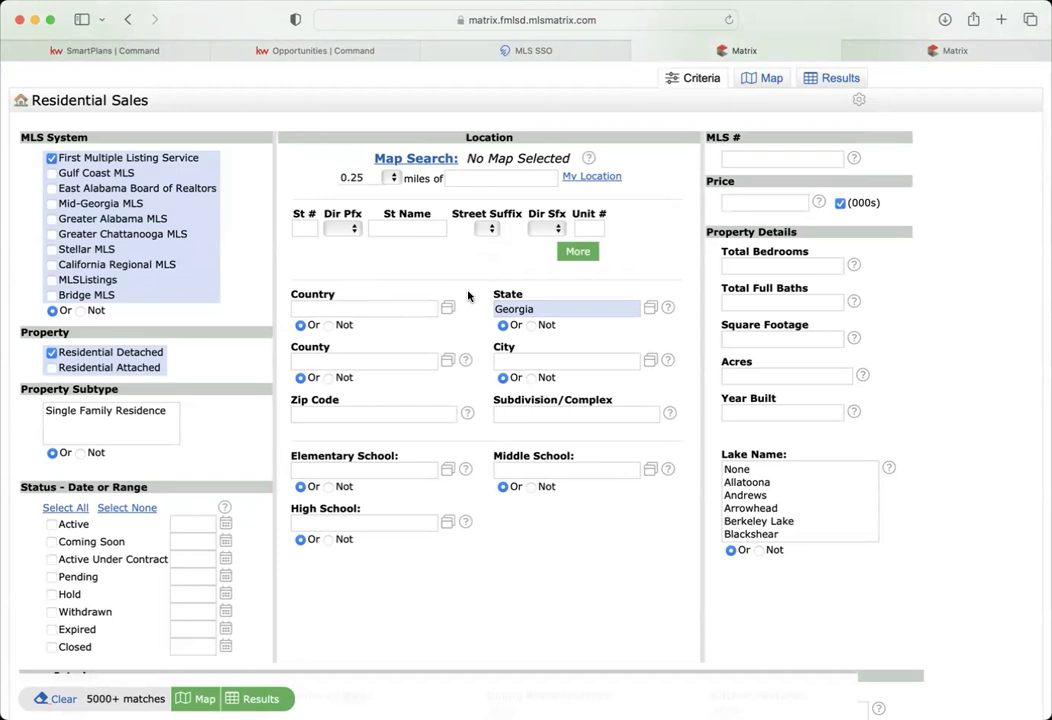
- Set Subdivision to '*arbor hills' and County to Pickens - GA
click(526, 413)
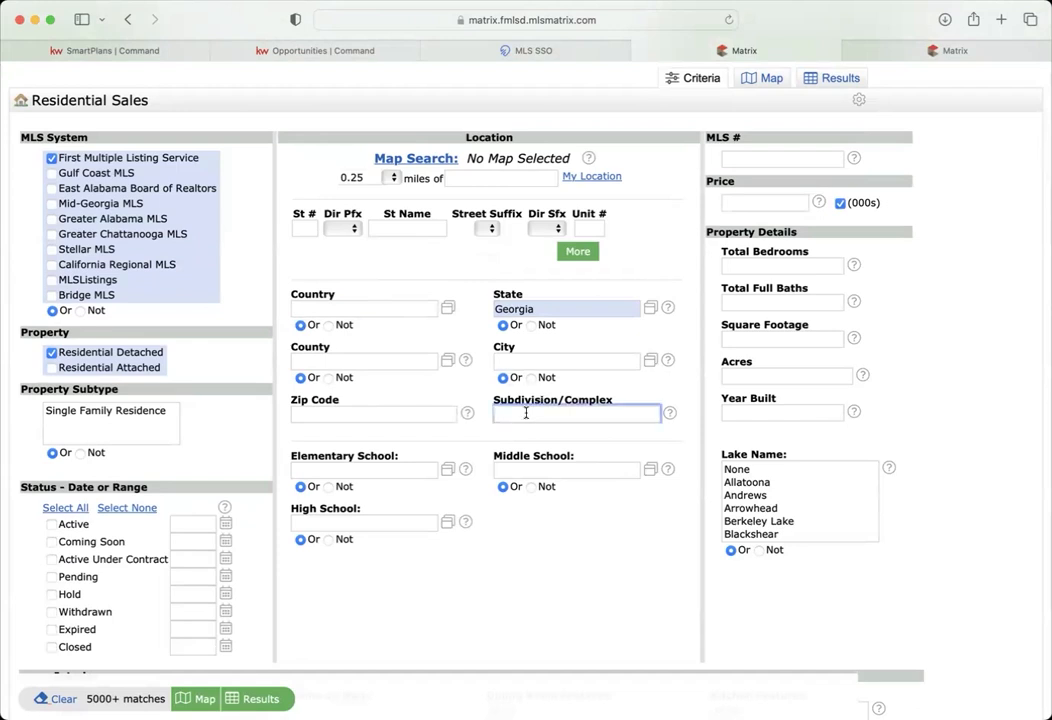
text(*arbor hills*)
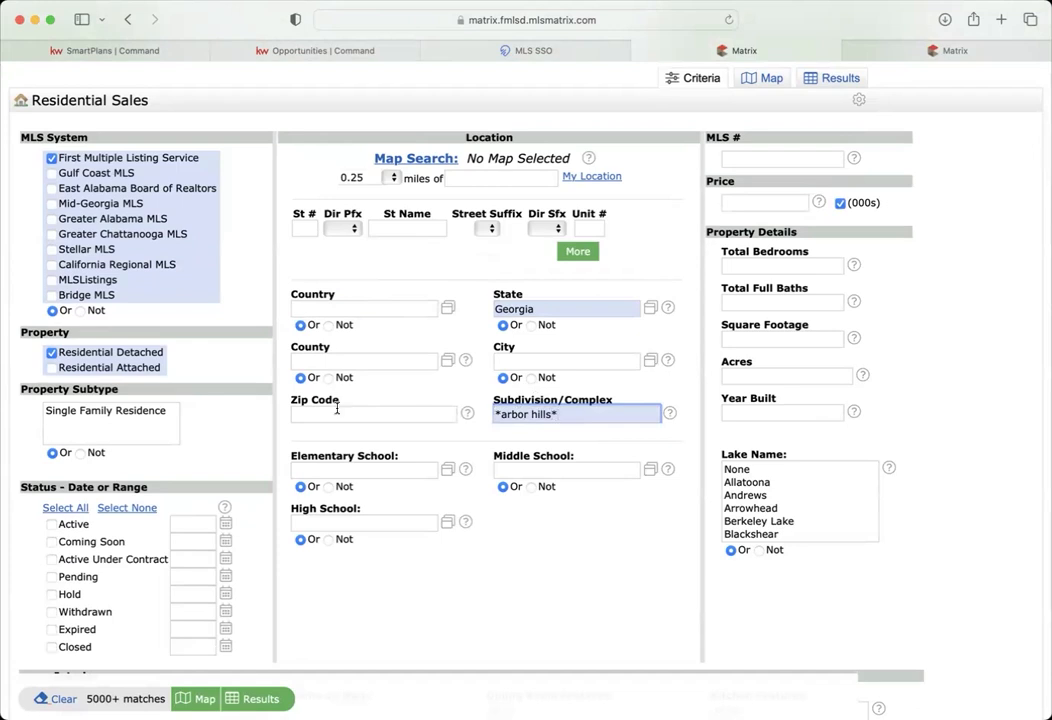
click(320, 360)
text(picke)
key(Down)
key(Return)
- Include Active, Active Under Contract, Pending and Closed listings in the status filter
scroll(558, 618, down, 5)
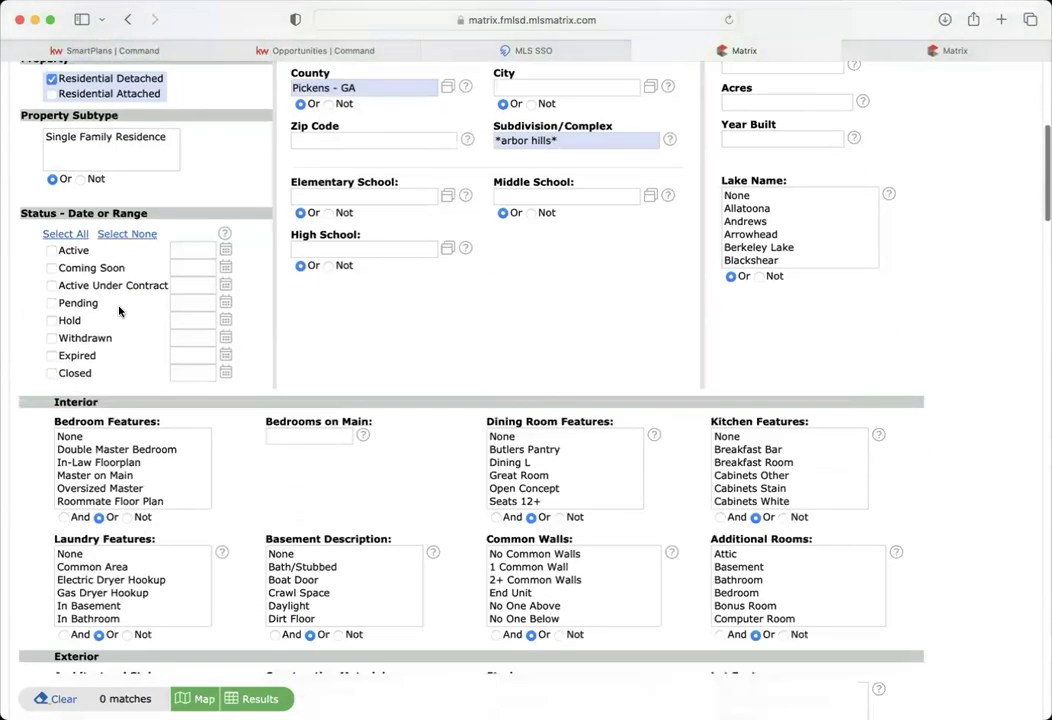
click(51, 250)
click(51, 286)
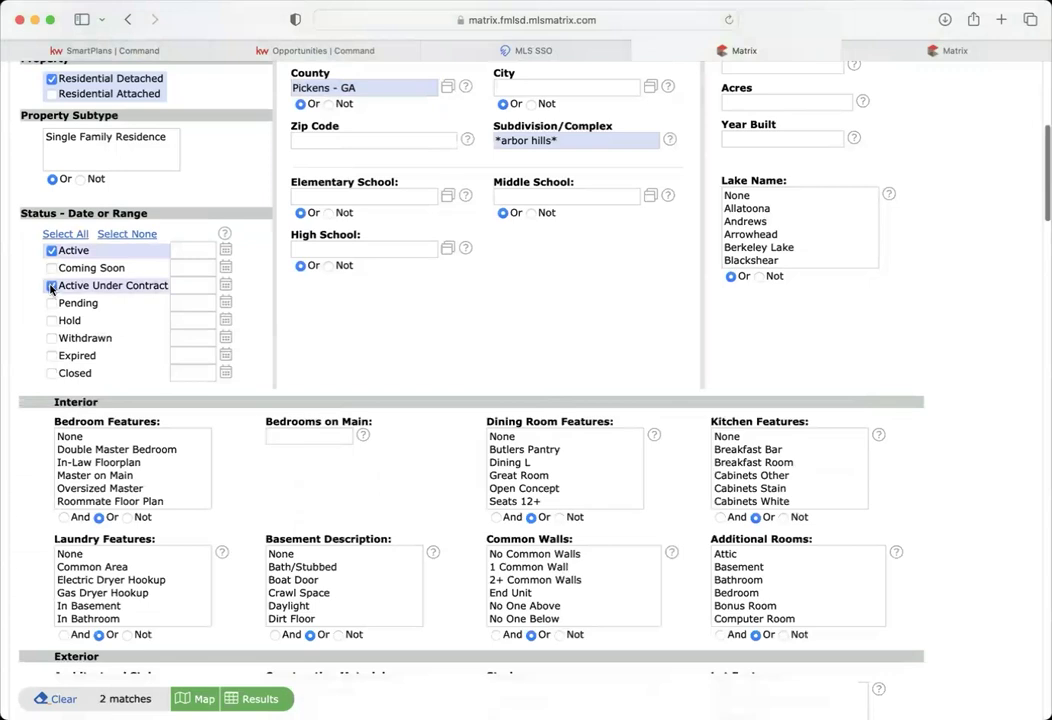
click(51, 303)
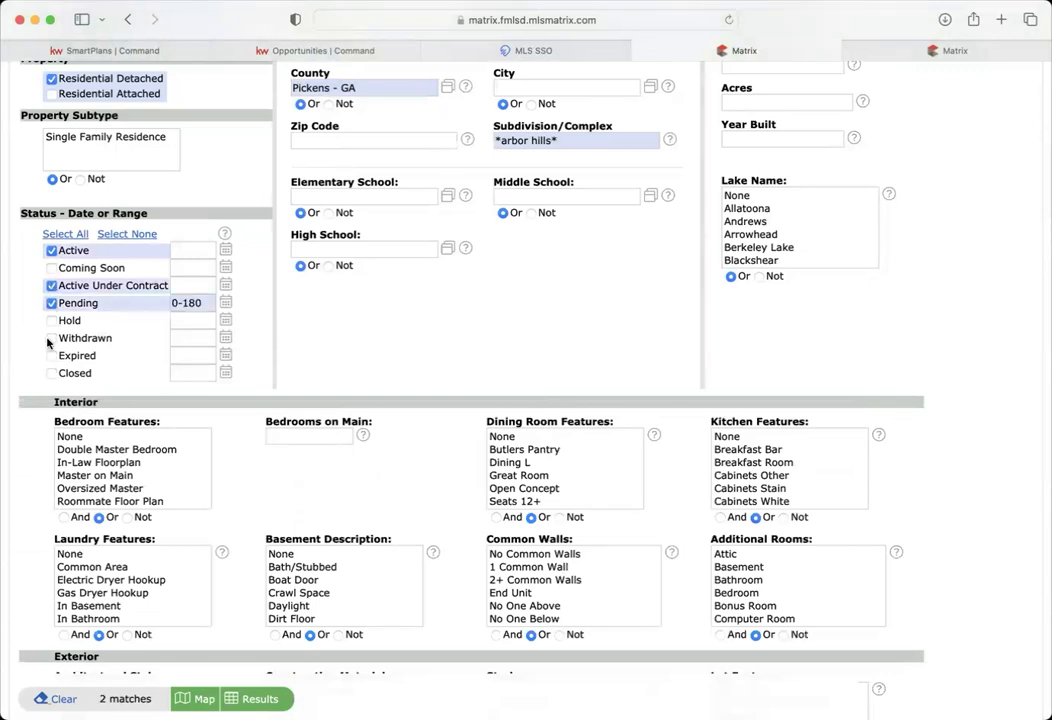
click(51, 373)
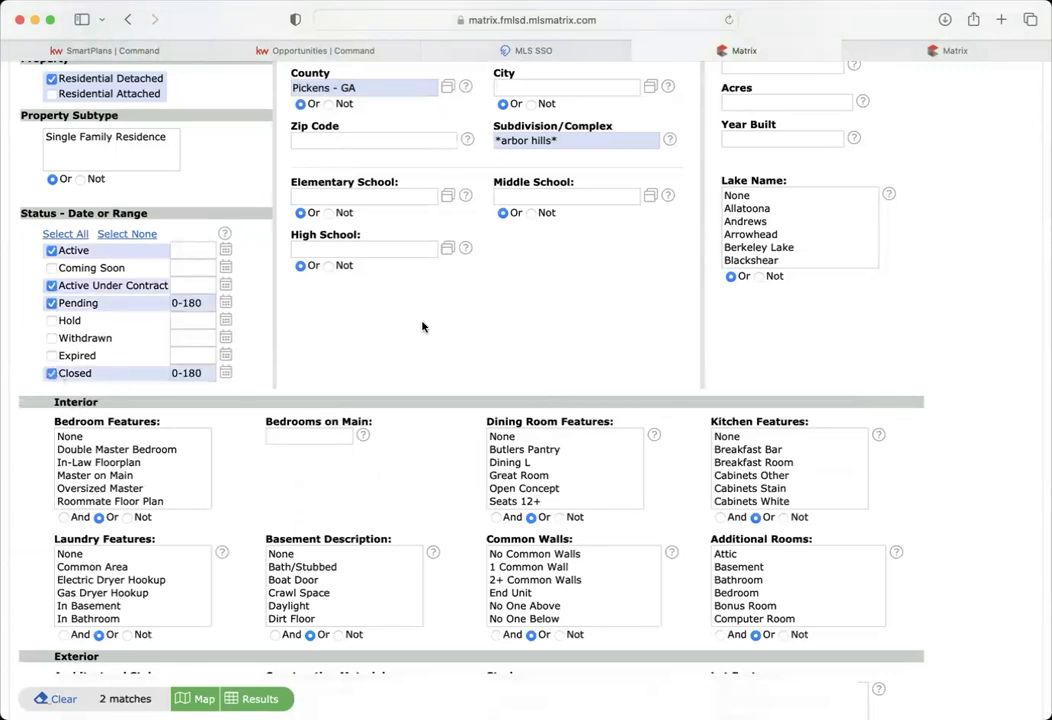
- Widen the Closed date range from 0-180 to 0-365 days
scroll(422, 326, up, 5)
scroll(422, 321, down, 3)
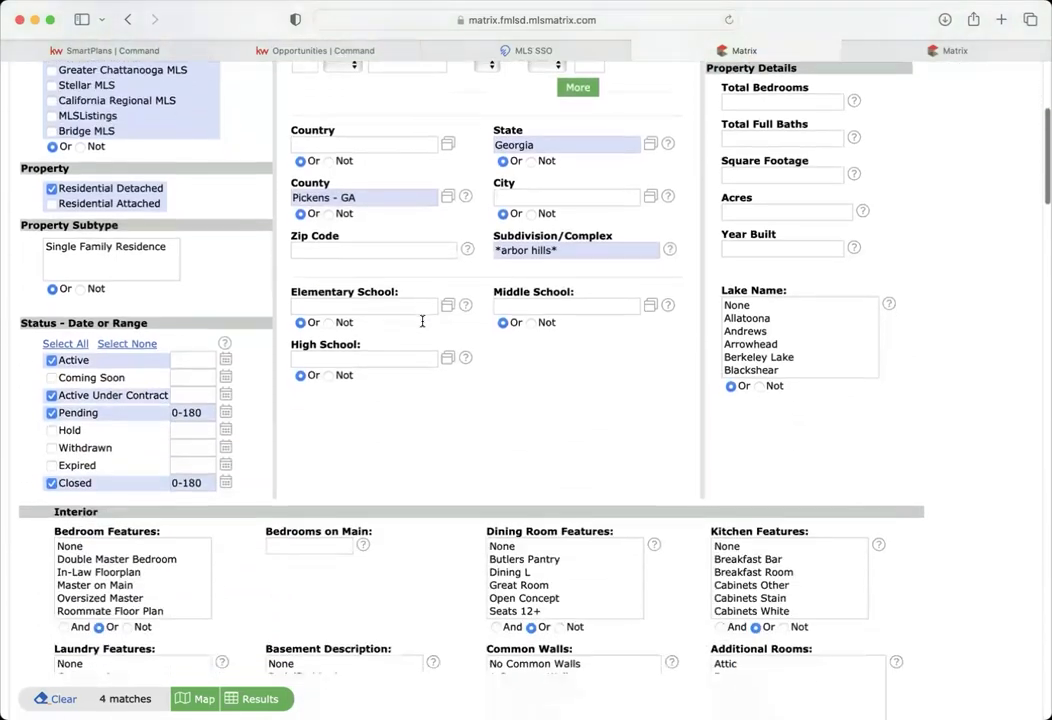
scroll(422, 321, down, 2)
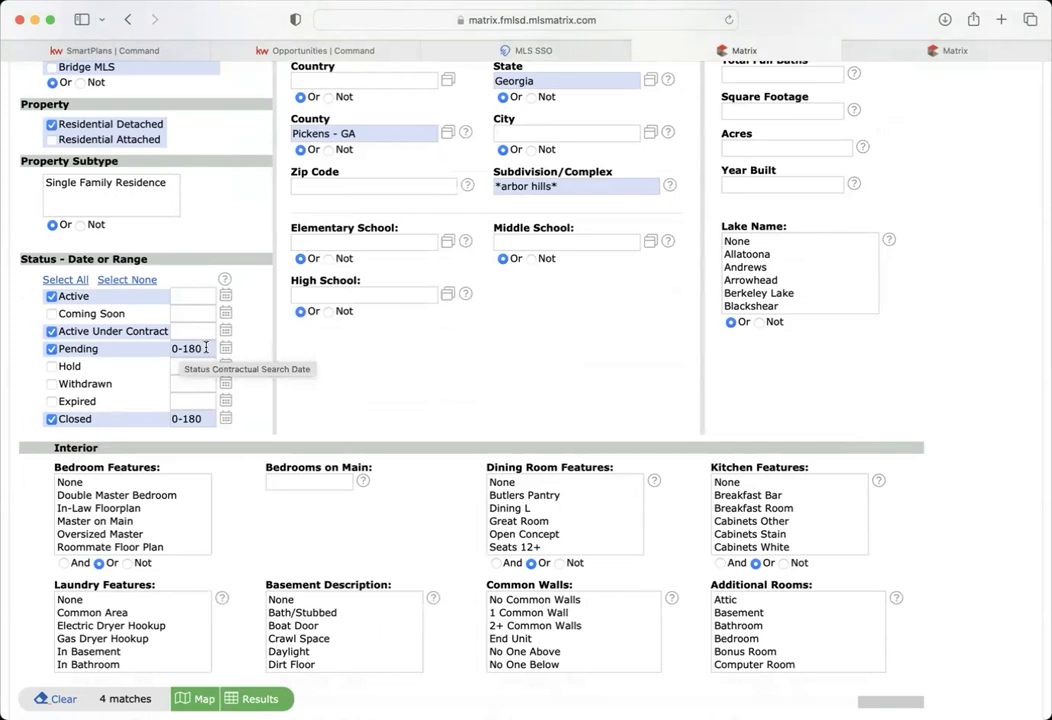
click(185, 421)
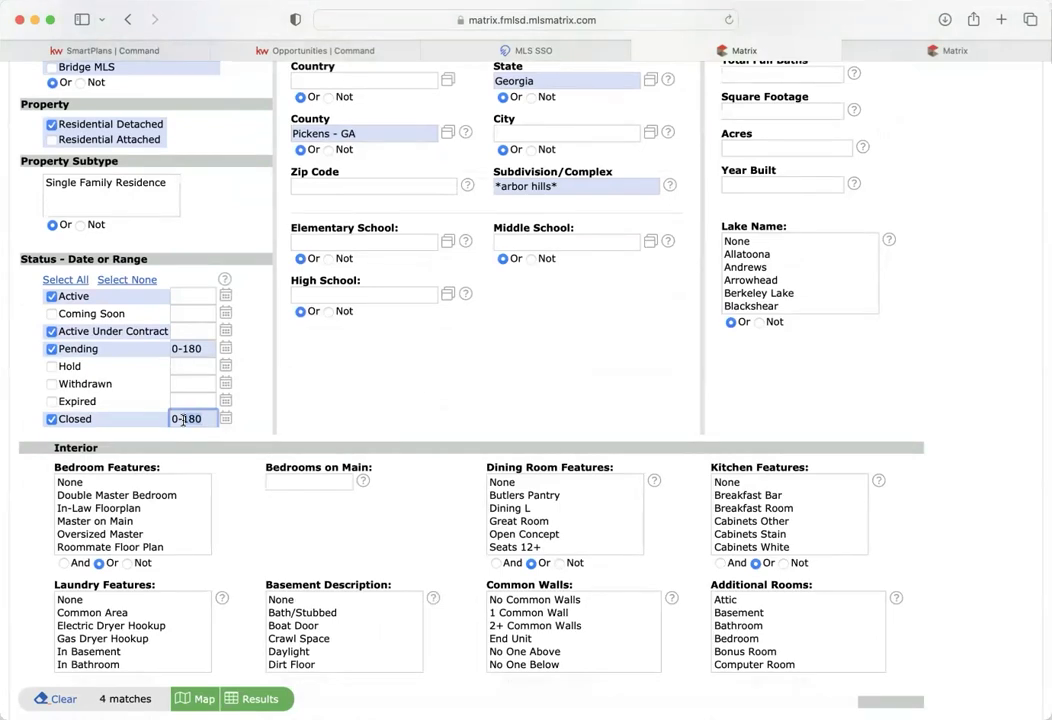
key(BackSpace)
key(BackSpace)
key(BackSpace)
text(365)
click(322, 388)
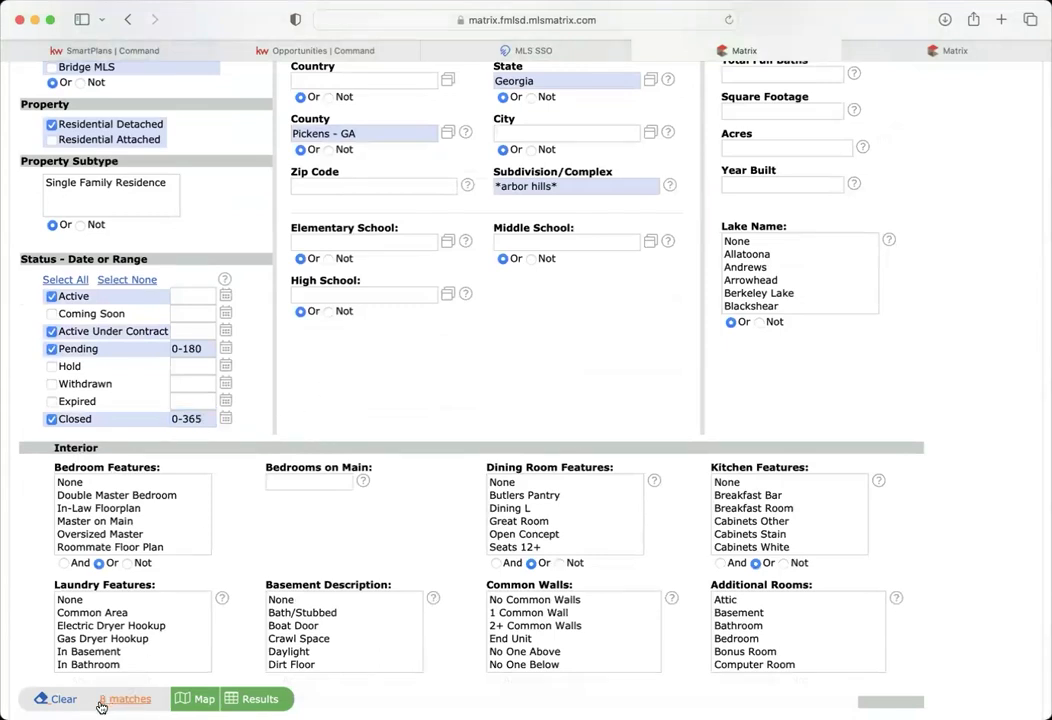
scroll(421, 408, up, 4)
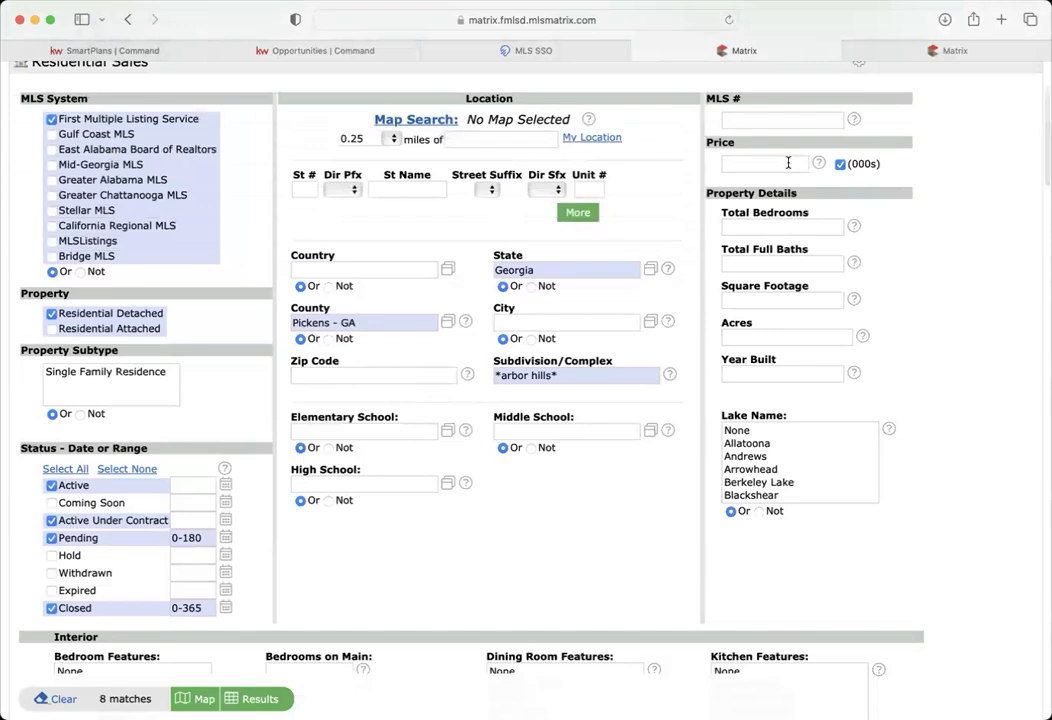
click(788, 162)
key(Tab)
key(Tab)
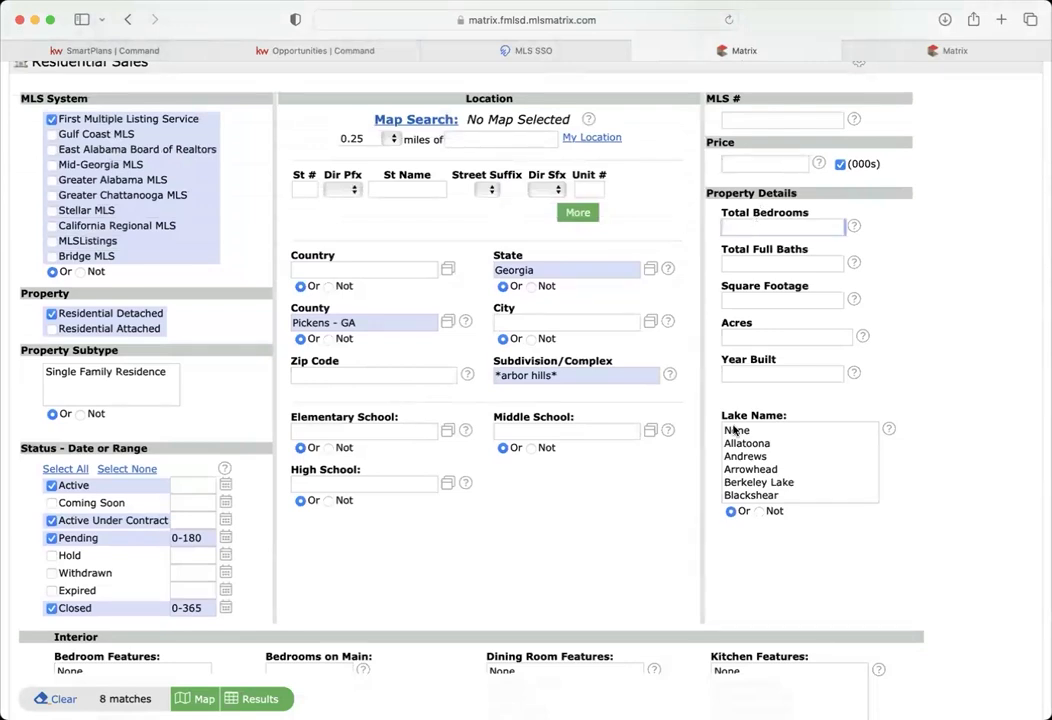
- Show the 8 Arbor Hills results, check them all, and run Quick CMA on them
click(258, 698)
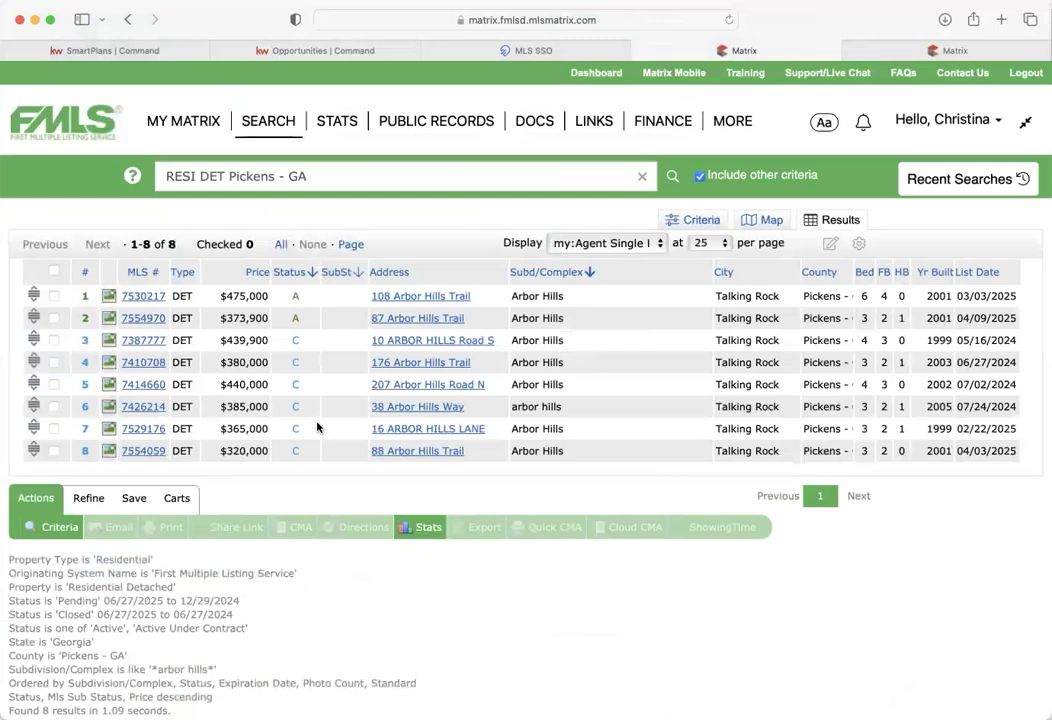
click(54, 272)
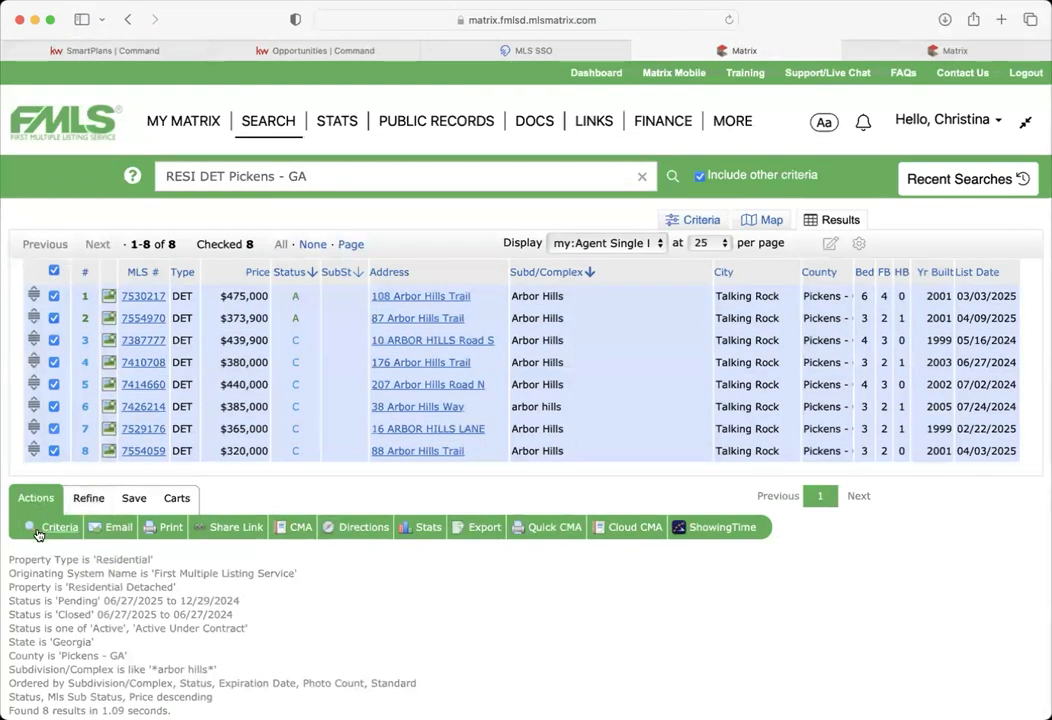
click(555, 532)
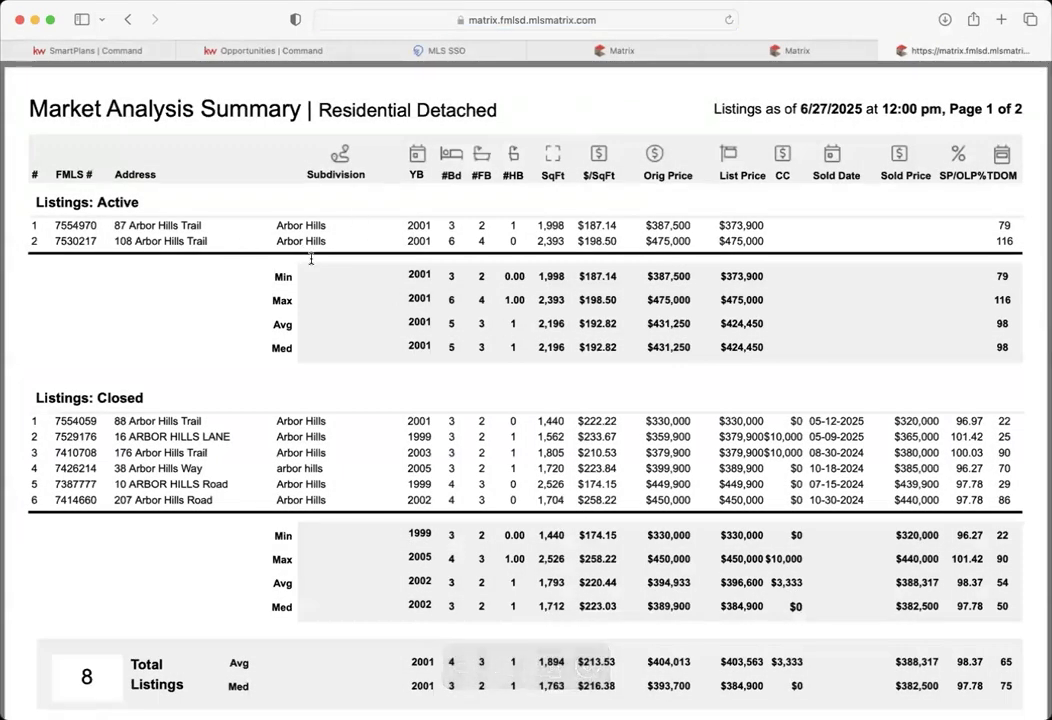
- Compare the closed sales' SP/OLP% ratios (96.97, 101.42, 100.03), with min 96.27, max 101.42, median 97.78
scroll(251, 476, down, 2)
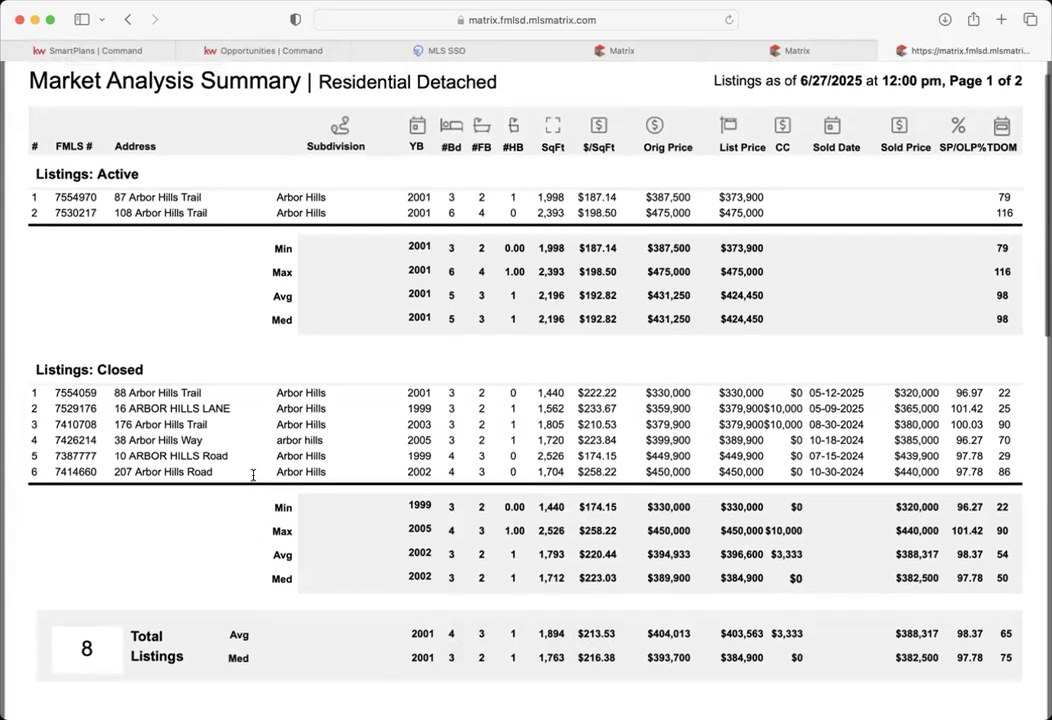
scroll(253, 476, up, 2)
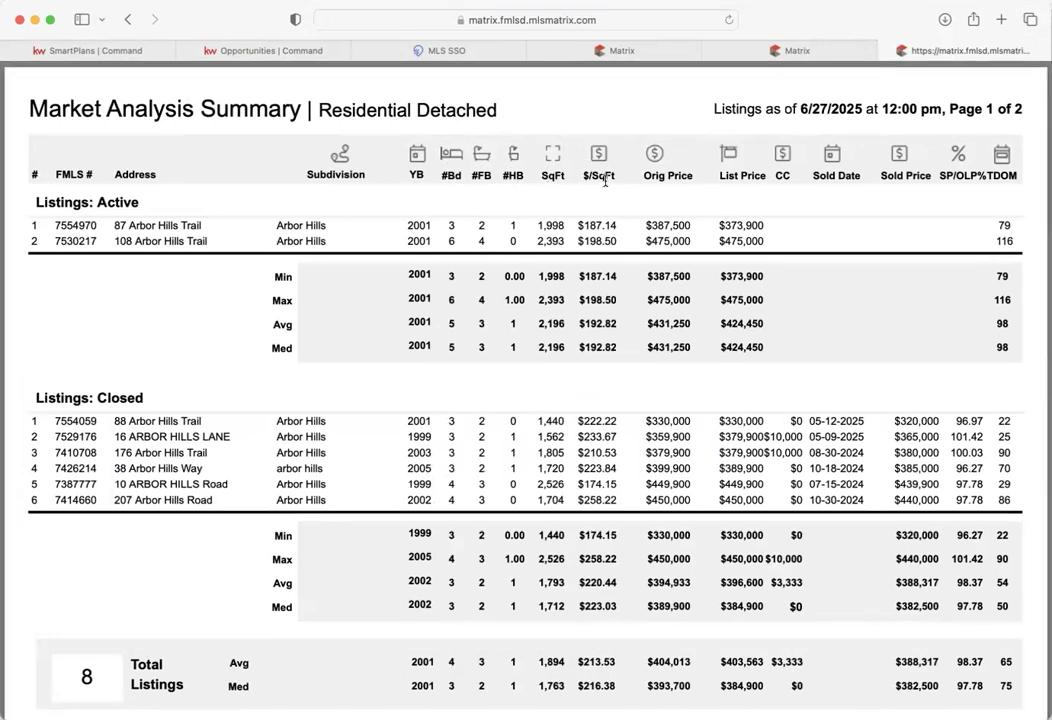
drag(580, 222, 612, 300)
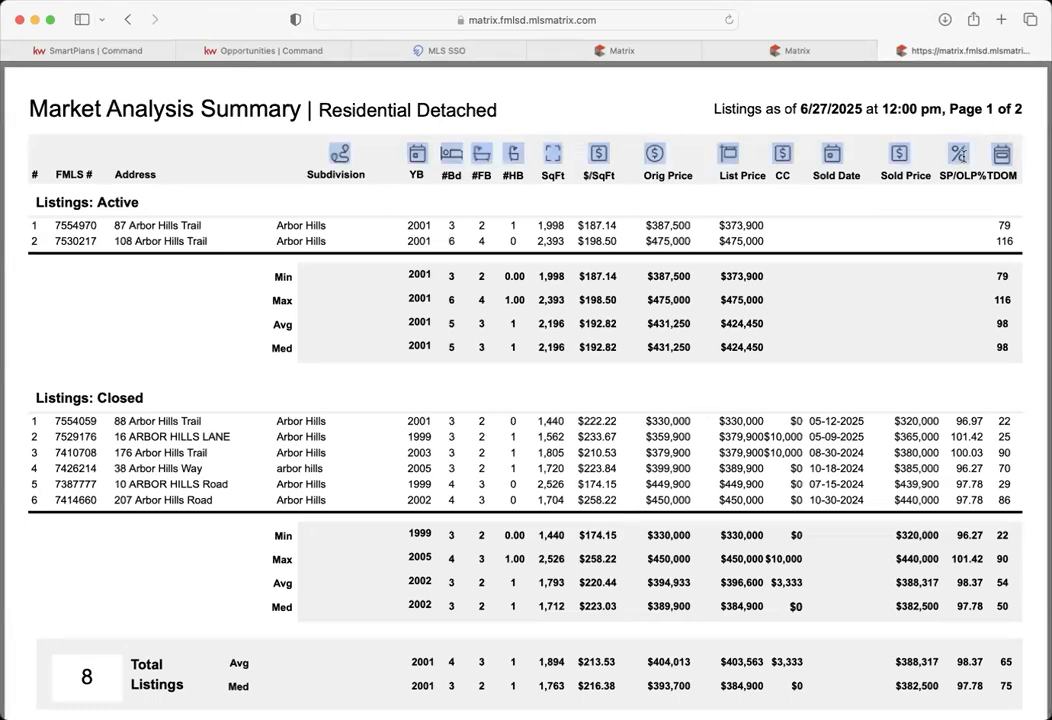
drag(941, 176, 980, 173)
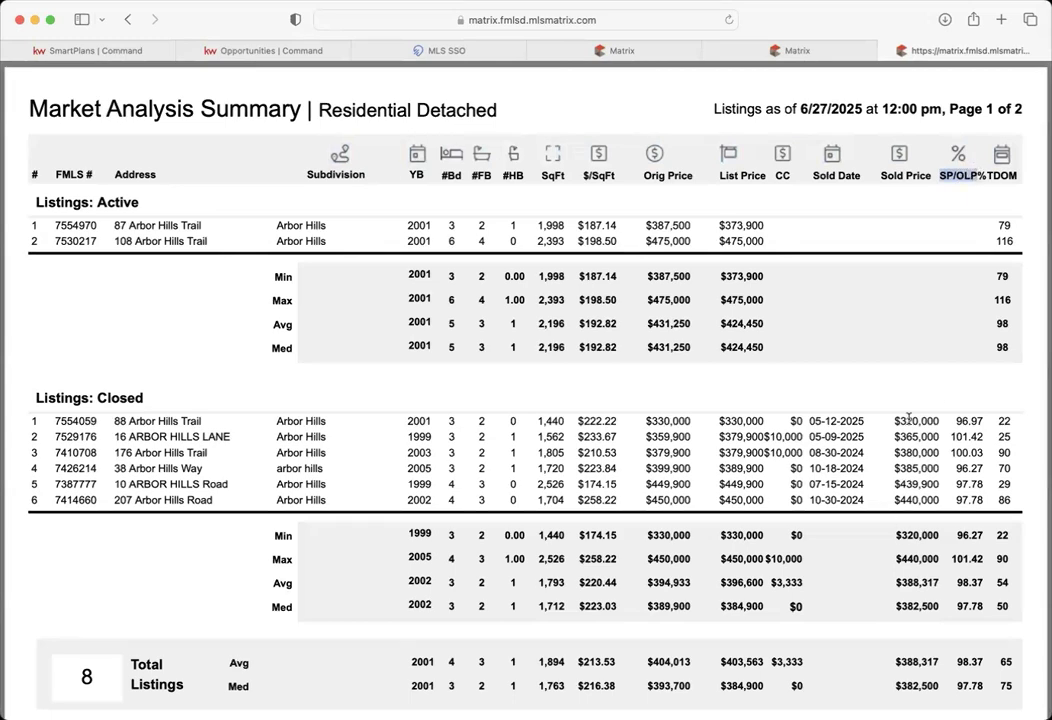
drag(958, 421, 985, 420)
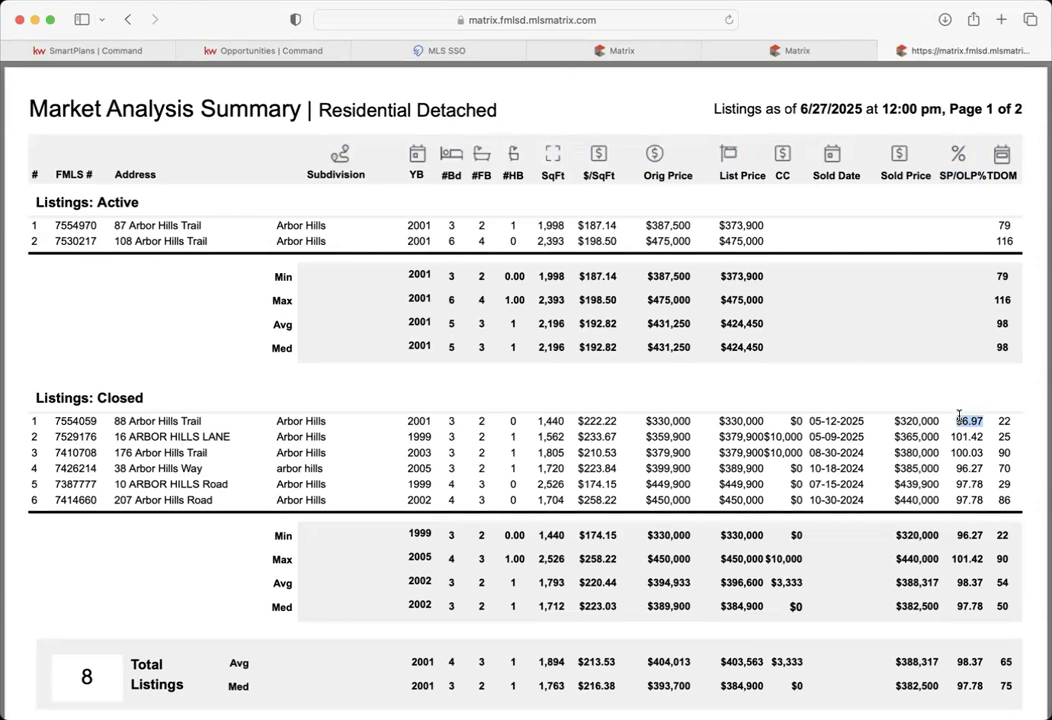
double_click(966, 437)
drag(954, 453, 982, 455)
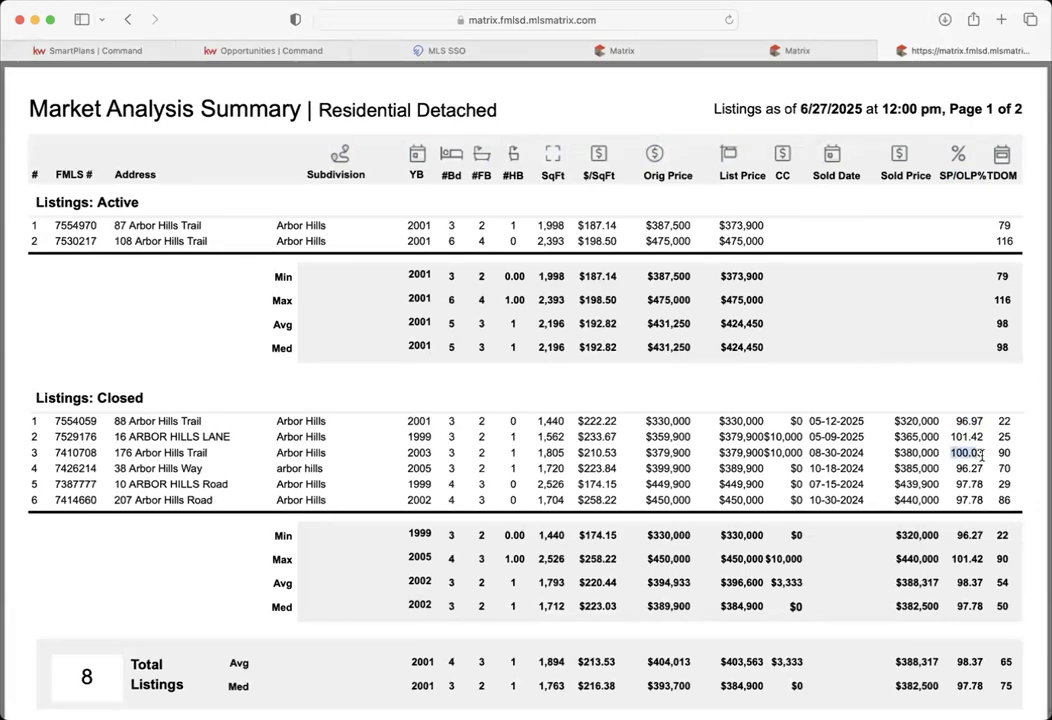
click(959, 462)
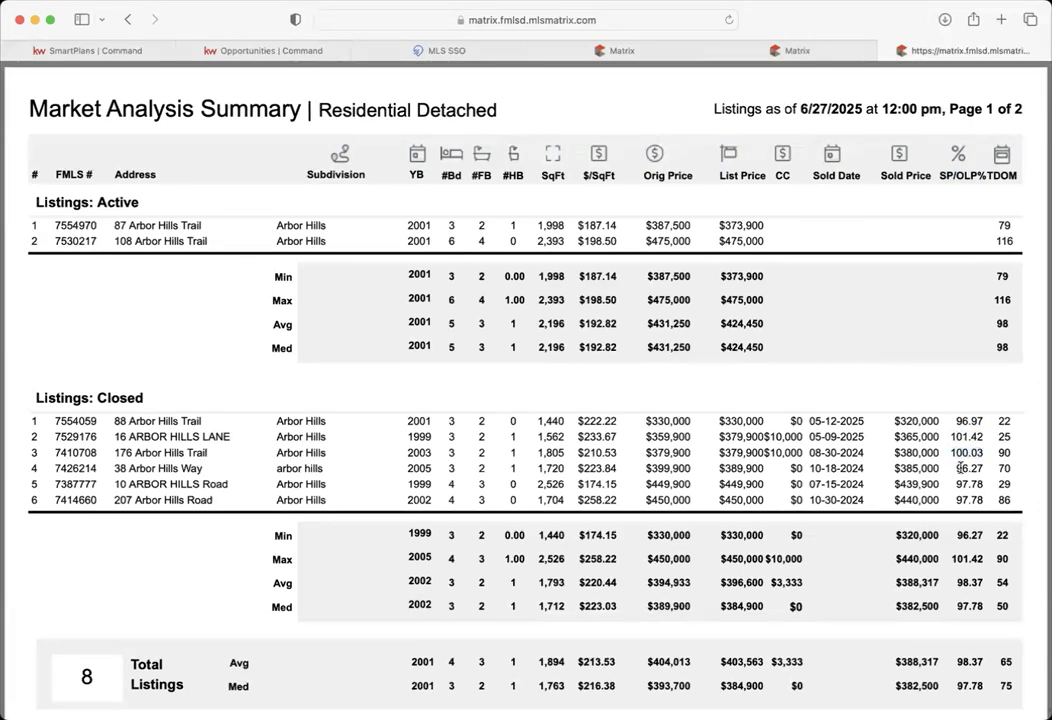
double_click(958, 537)
drag(960, 560, 984, 607)
click(967, 610)
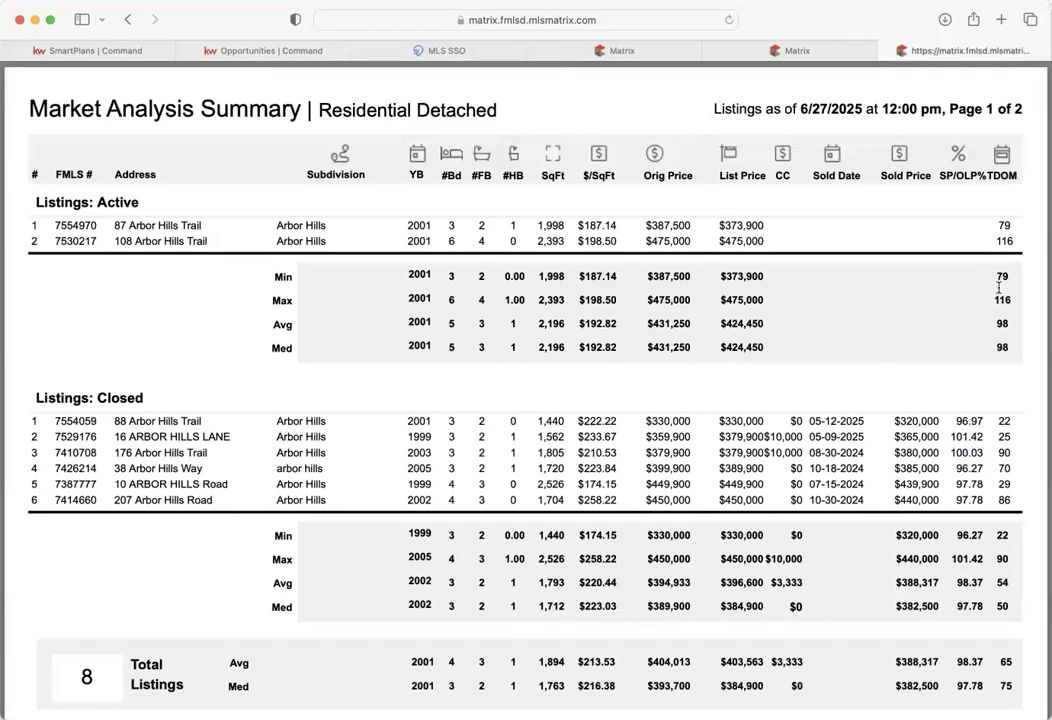
- Compare the active listings' days on market with the closed sales' average of 54
drag(1000, 302, 1007, 273)
drag(1000, 226, 1006, 243)
click(998, 533)
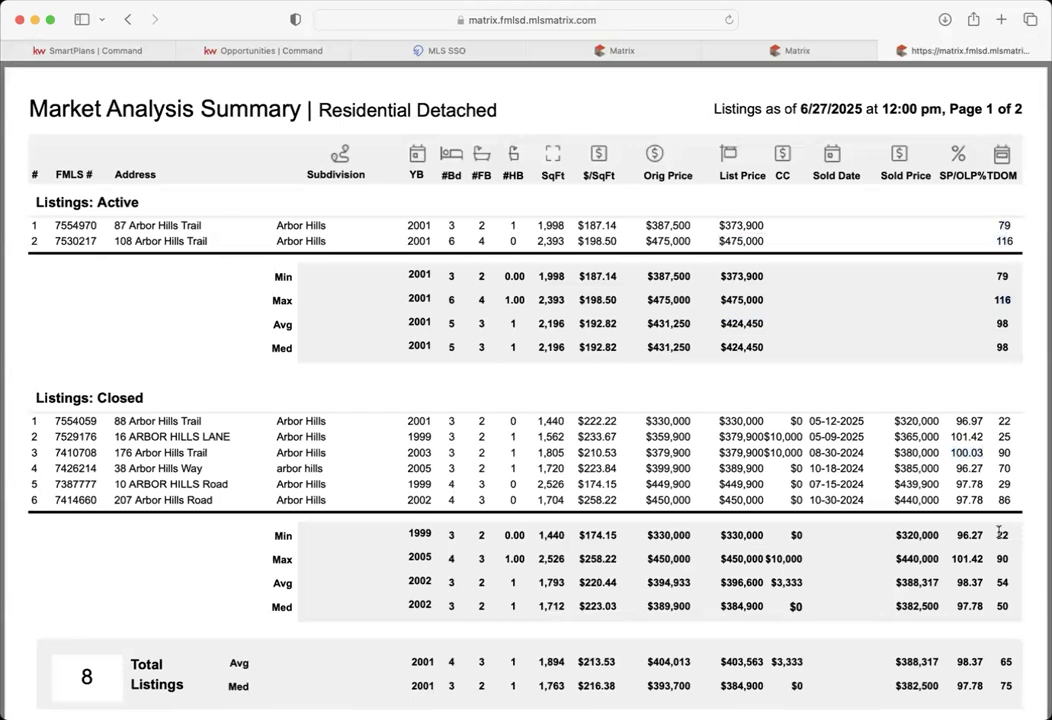
drag(998, 586, 1010, 583)
click(1001, 605)
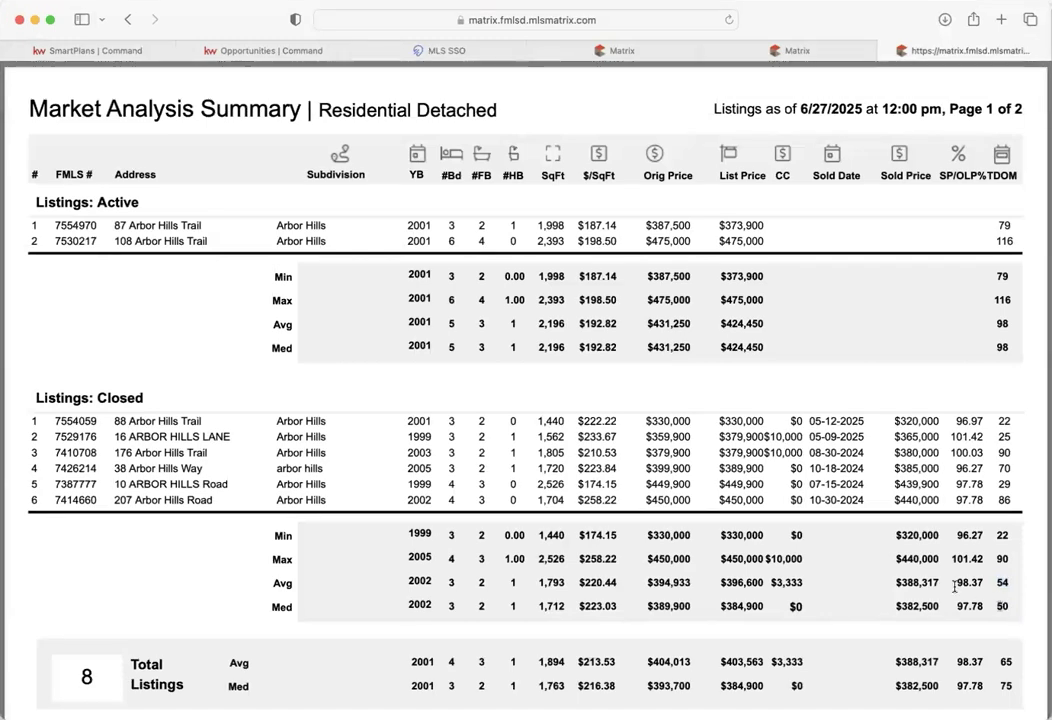
scroll(954, 588, down, 5)
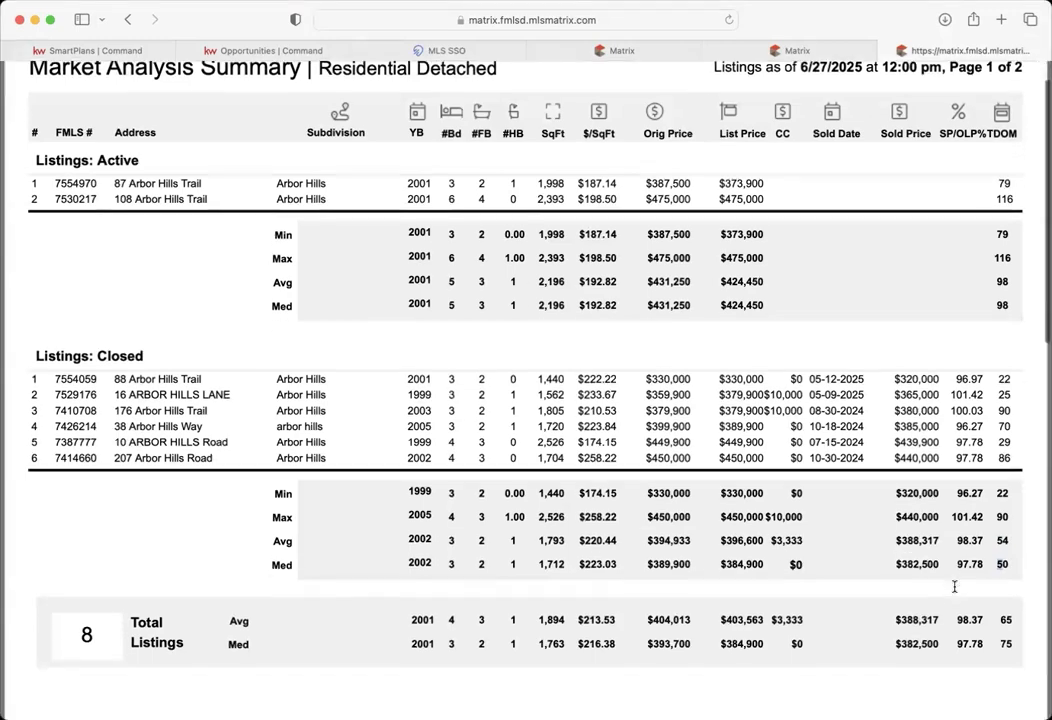
scroll(954, 588, down, 2)
scroll(954, 588, up, 7)
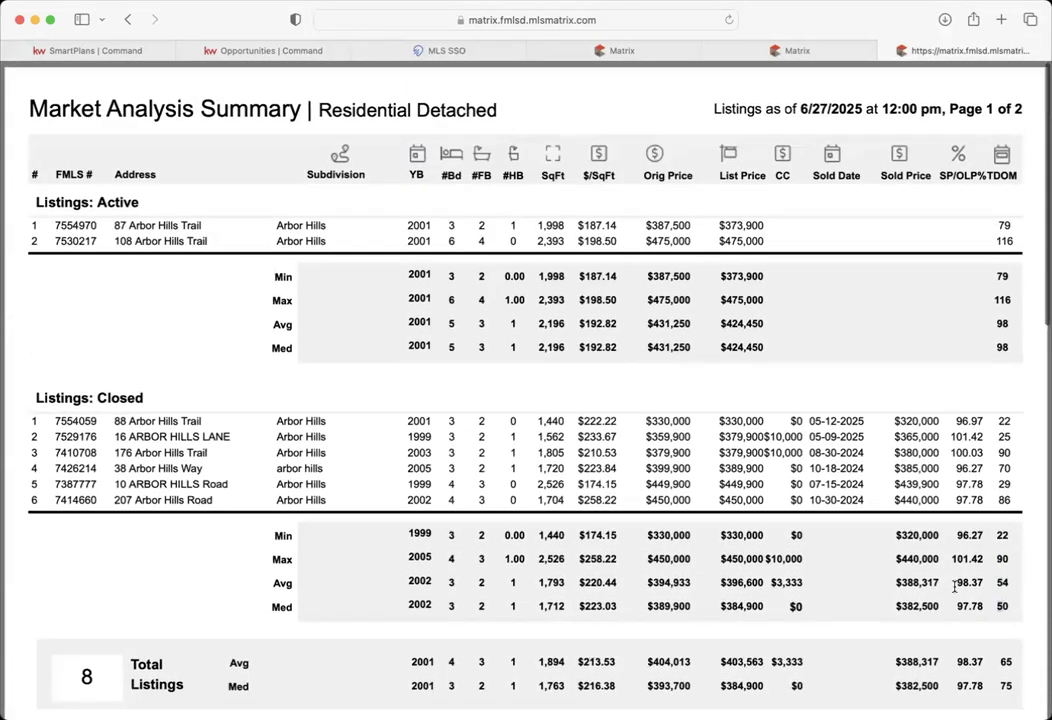
scroll(954, 588, down, 18)
scroll(954, 586, up, 19)
- Close the market analysis report and the agent search tabs
click(885, 50)
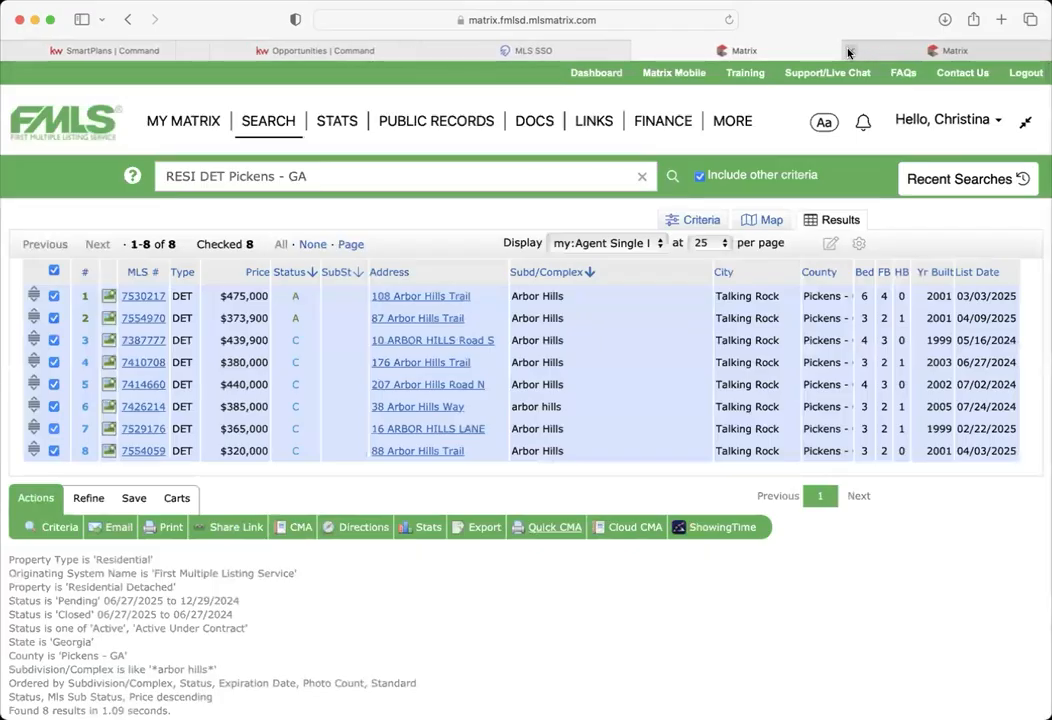
click(888, 49)
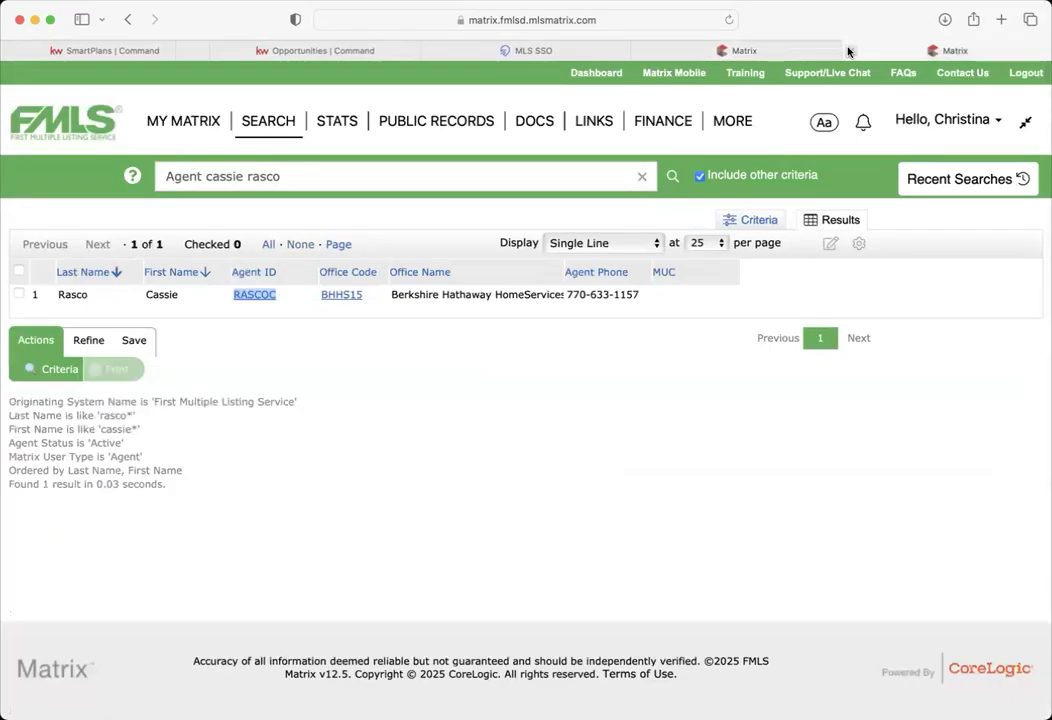
click(849, 50)
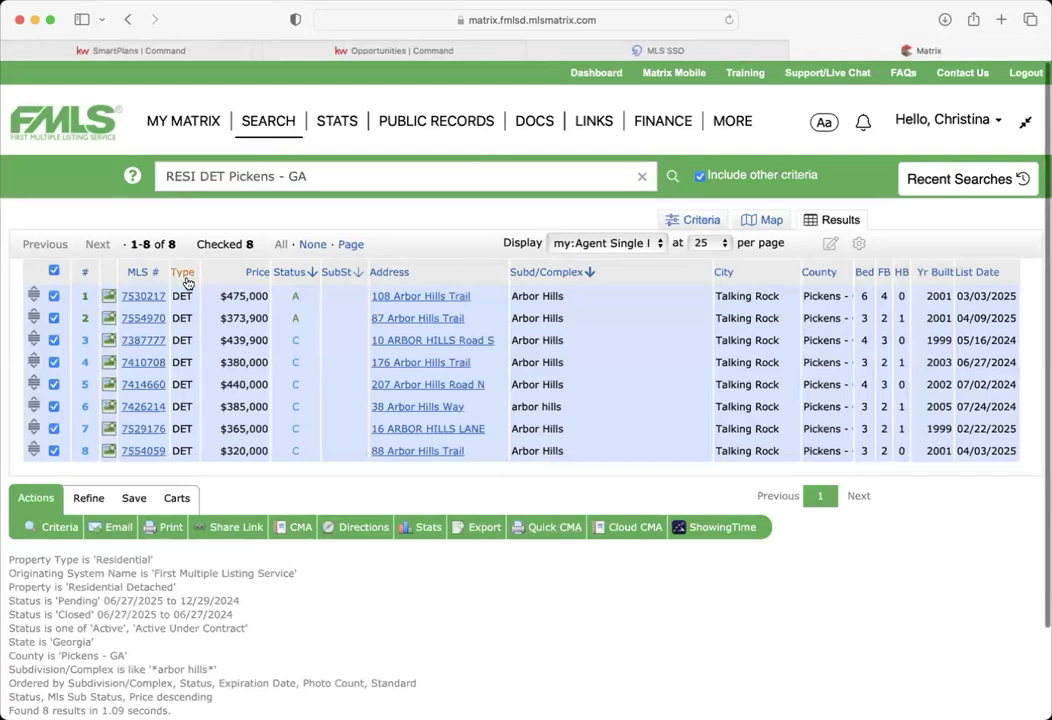
- Open full details for MLS# 7387777 and check its closing date
click(143, 340)
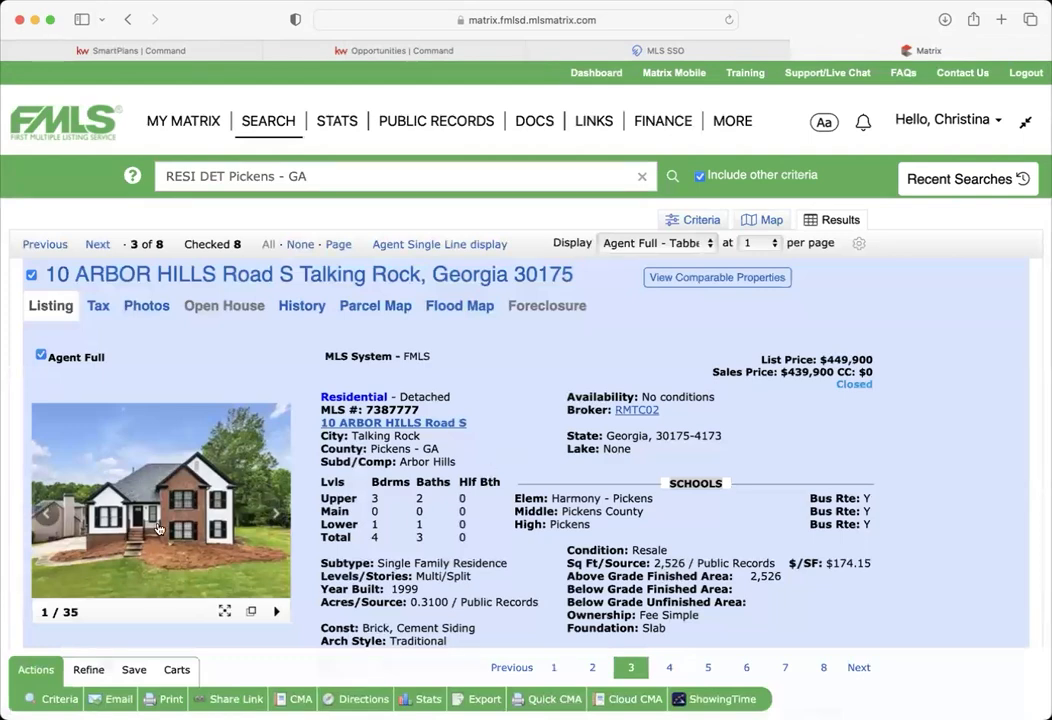
scroll(449, 527, down, 15)
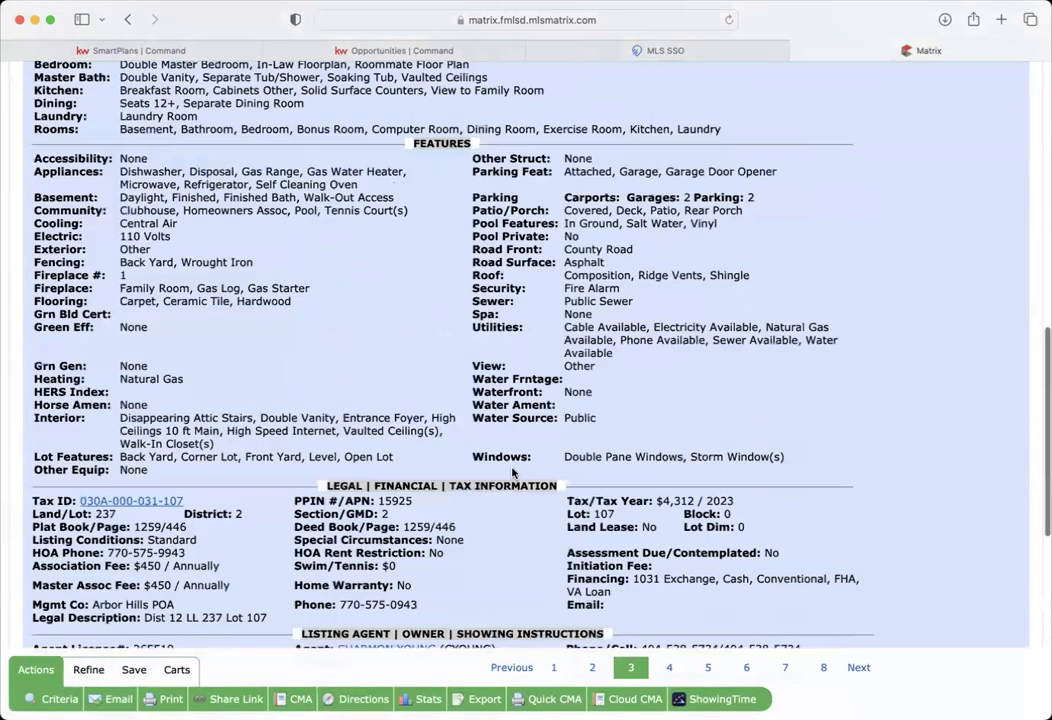
drag(476, 277, 393, 279)
click(403, 247)
scroll(403, 247, up, 15)
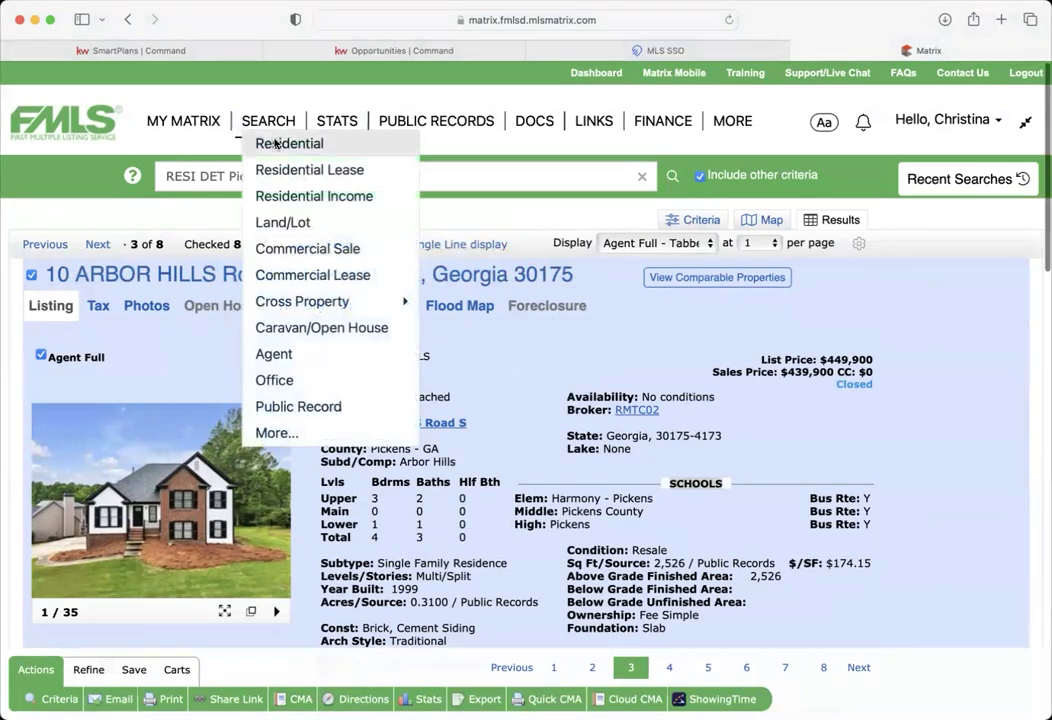
- Open a Residential search in a new tab, noting Harmony as the listing's elementary school
right_click(275, 143)
click(284, 146)
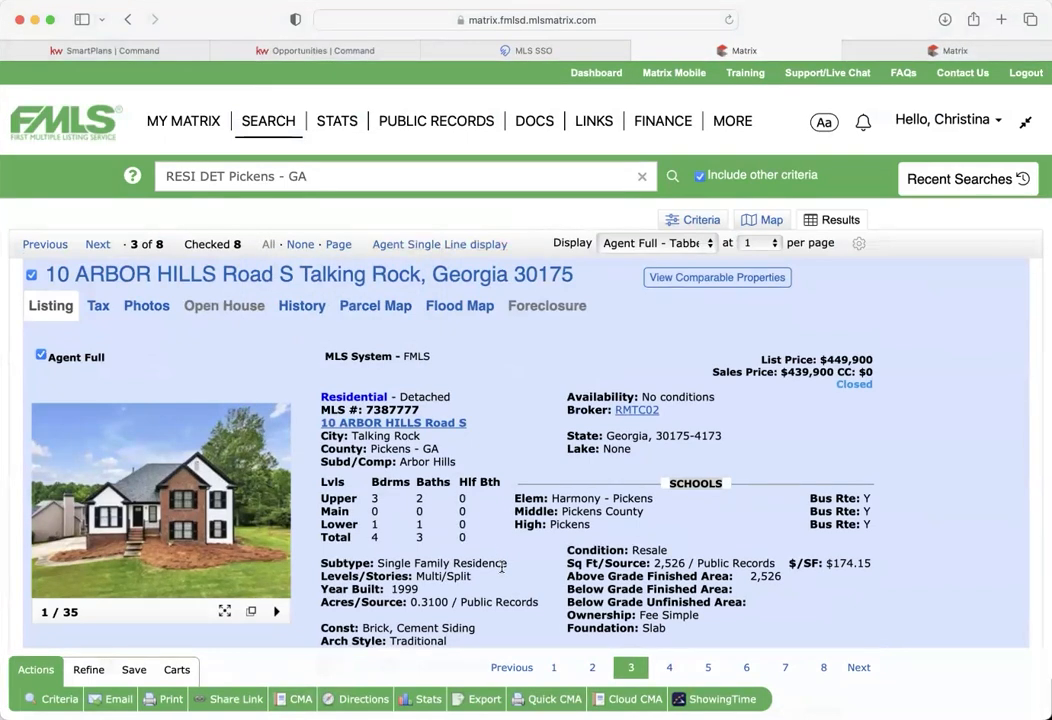
scroll(494, 540, down, 2)
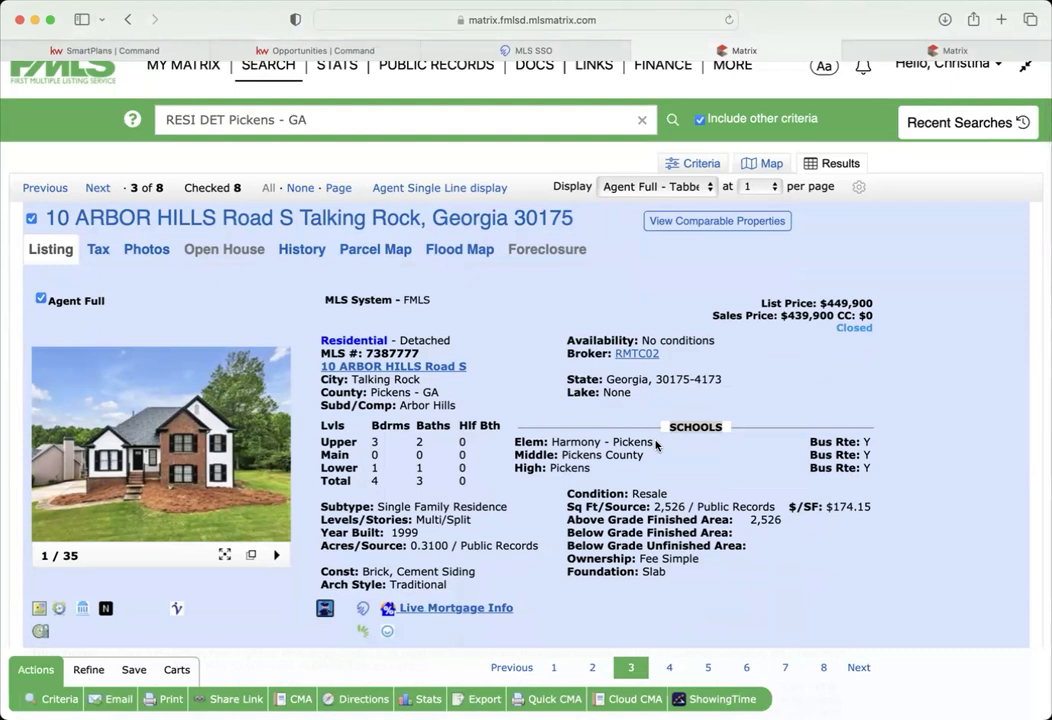
double_click(597, 441)
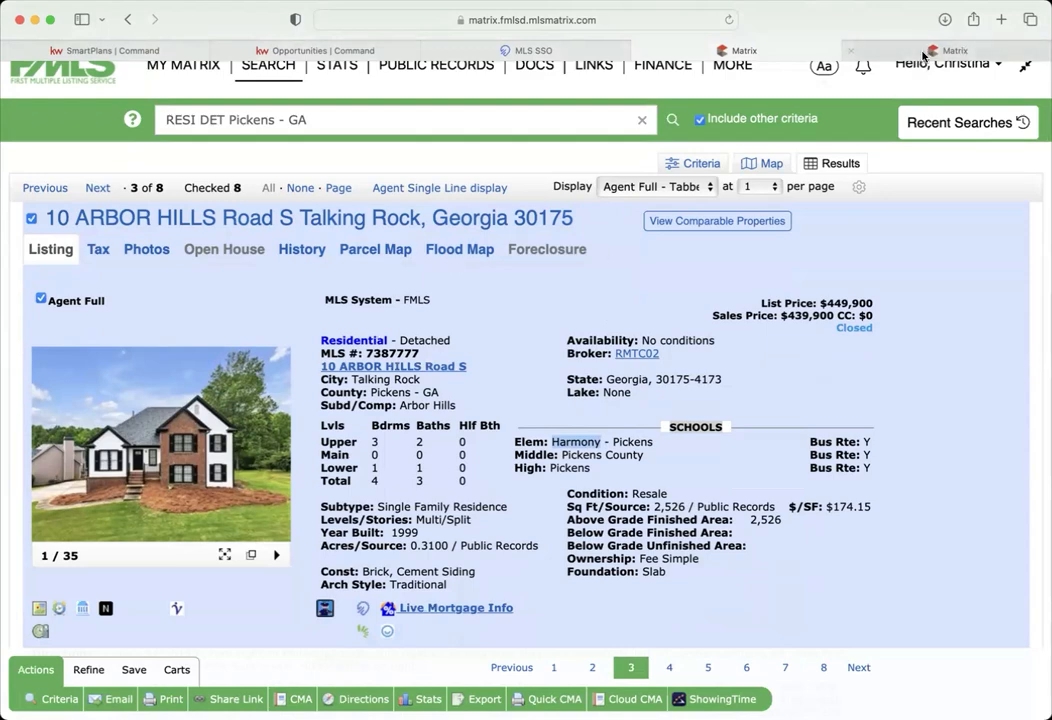
click(740, 50)
- Set the county criterion to Pickens - GA
click(344, 504)
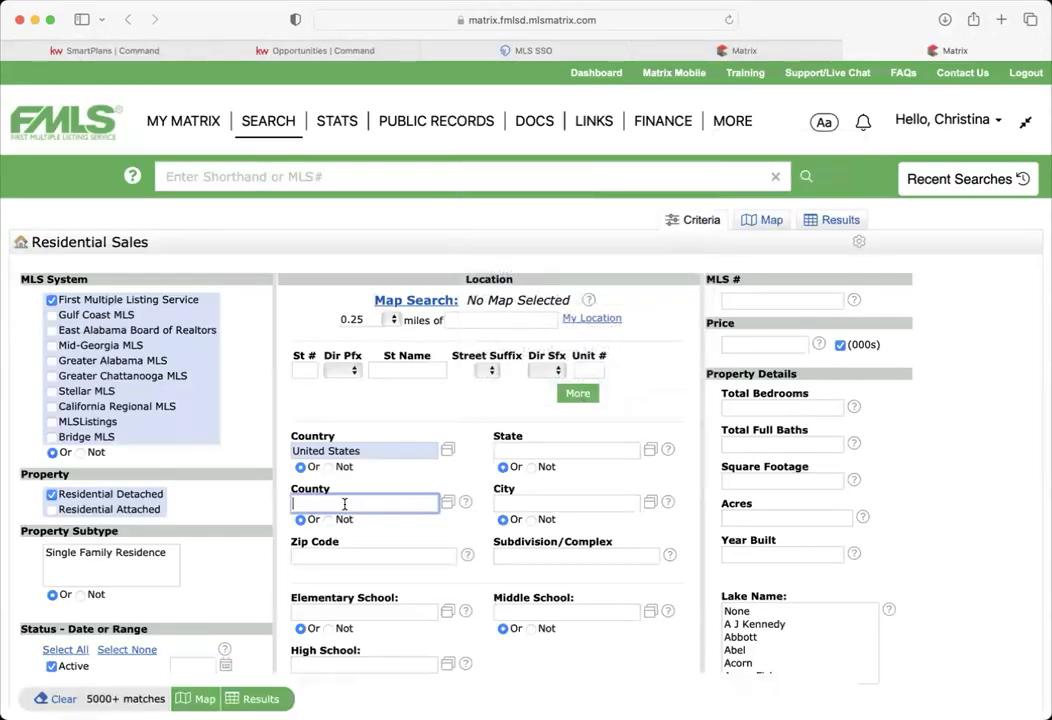
text(pik)
key(BackSpace)
text(ckens)
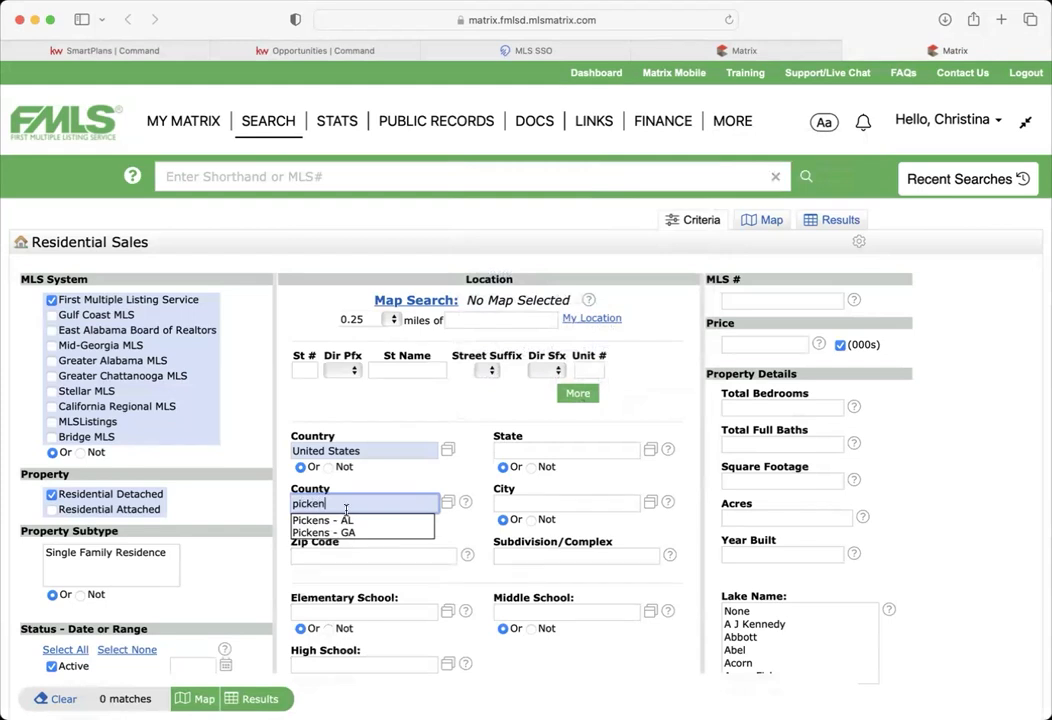
click(345, 533)
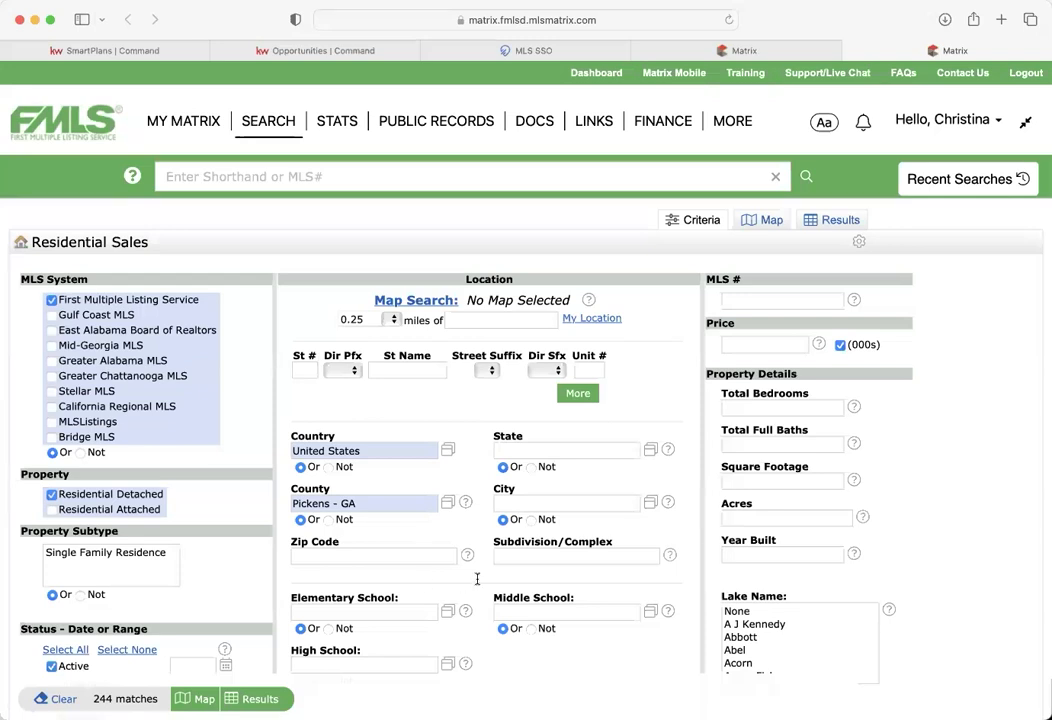
- Add Harmony - Pickens as the elementary school and preview the 40 matches
scroll(477, 579, down, 2)
click(385, 534)
text(harmon)
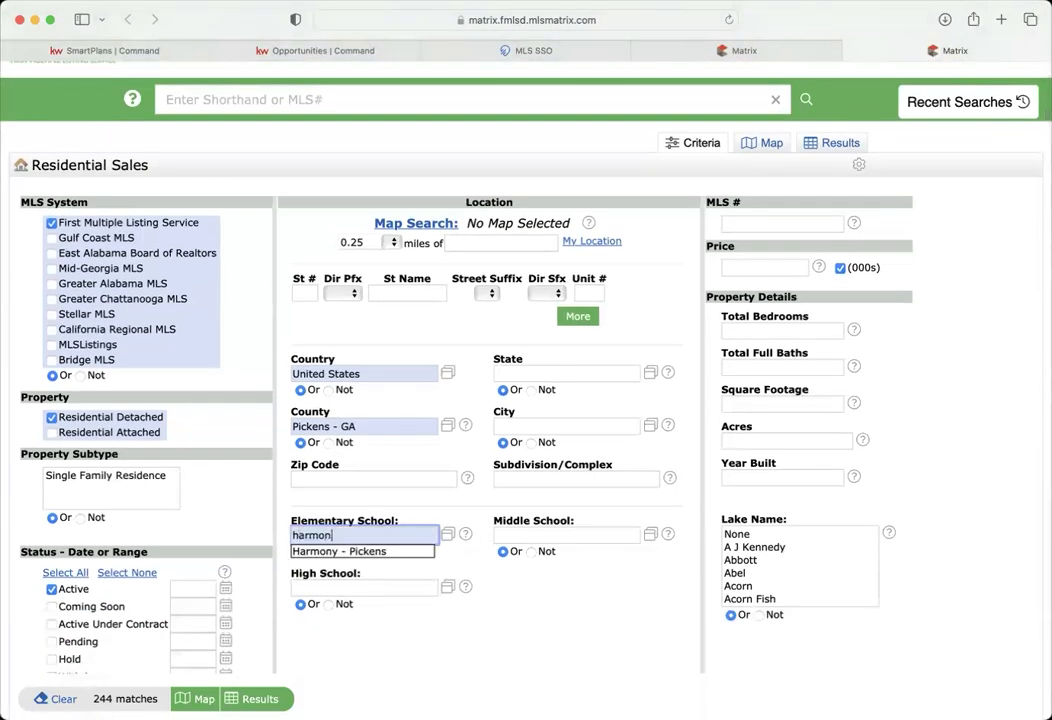
click(372, 551)
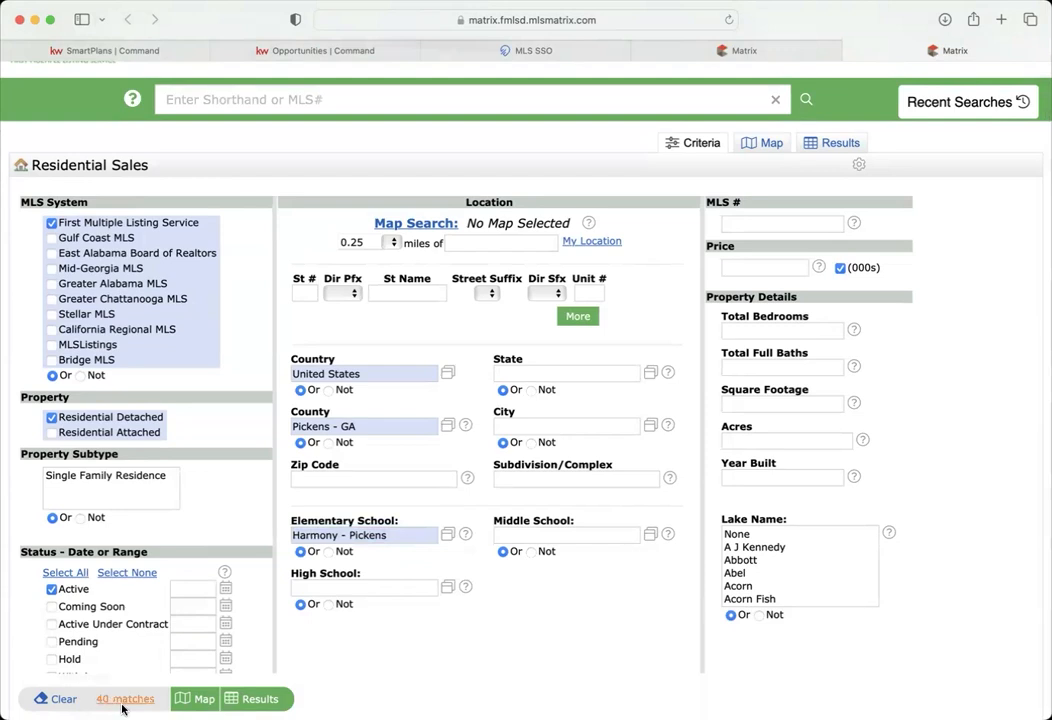
click(124, 699)
click(826, 45)
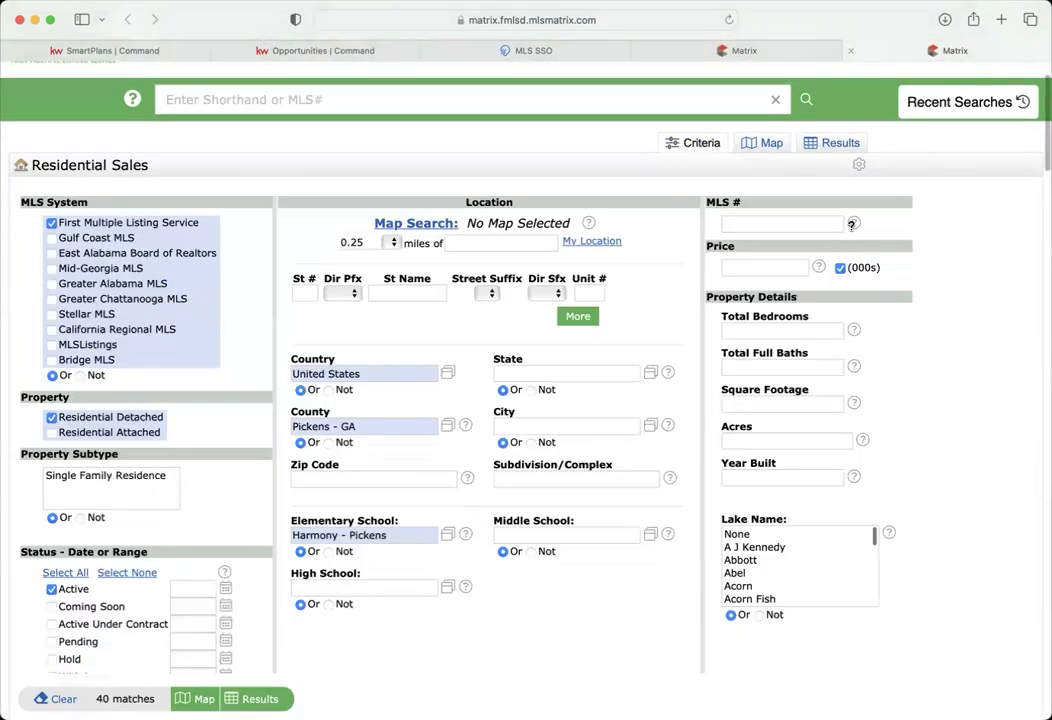
- Require 3-5 total bedrooms and 2-4 full baths
click(742, 332)
text(3)
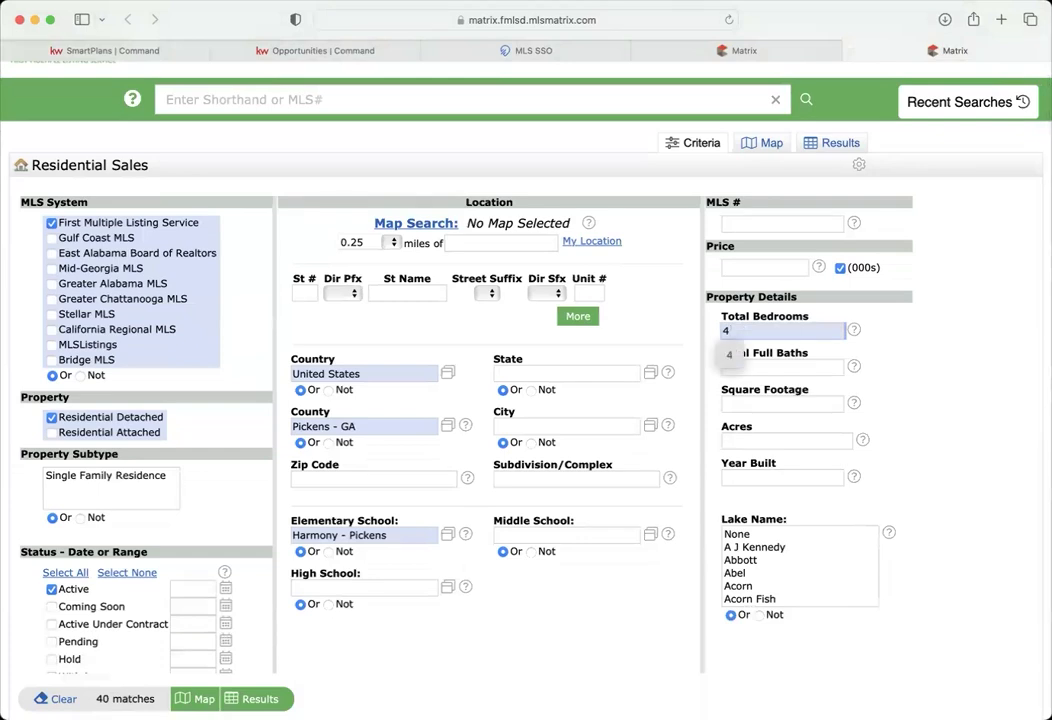
text(-5)
click(745, 368)
text(2)
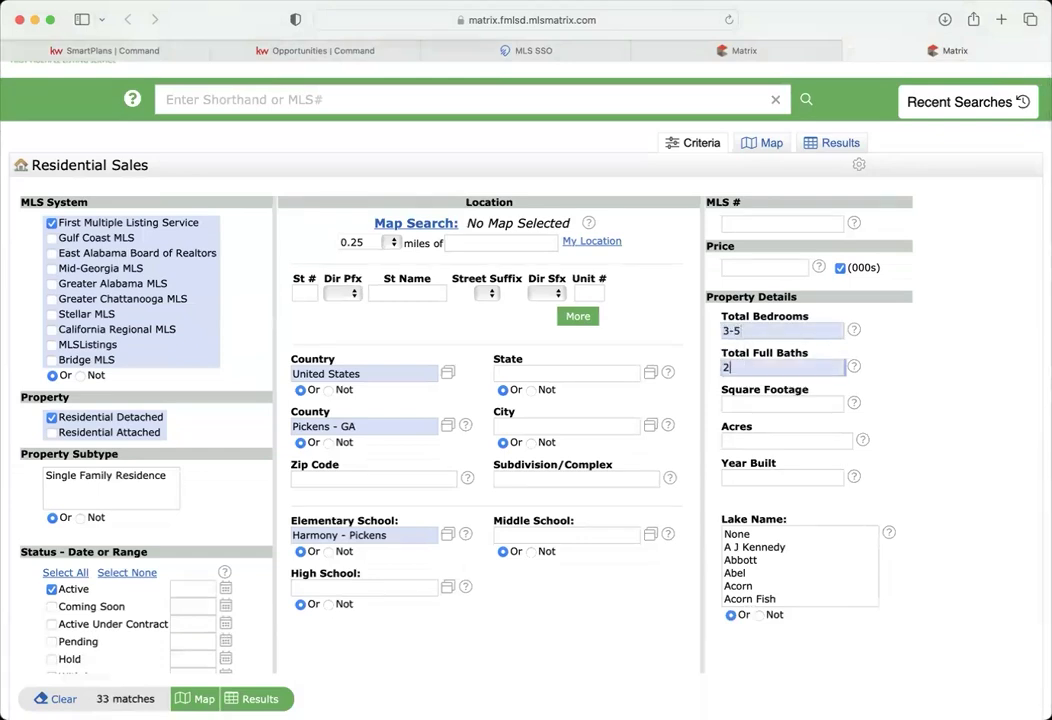
text(-4)
click(881, 404)
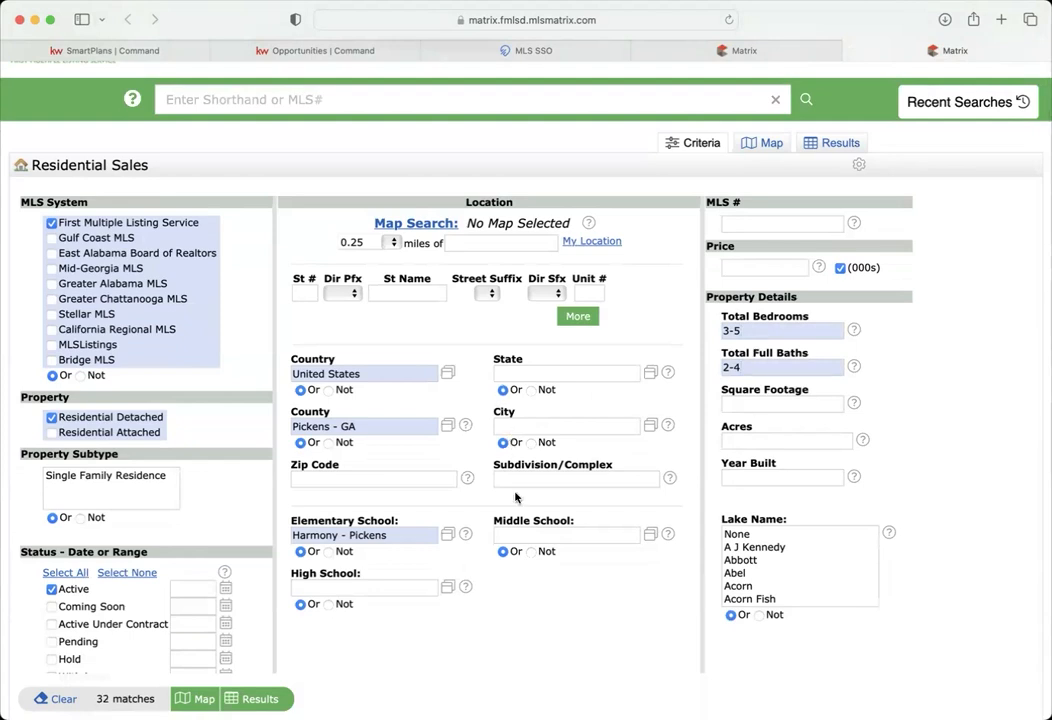
- Try zip code 30175, clear it, and recheck the Arbor Hills listing tab
click(408, 479)
text(30175)
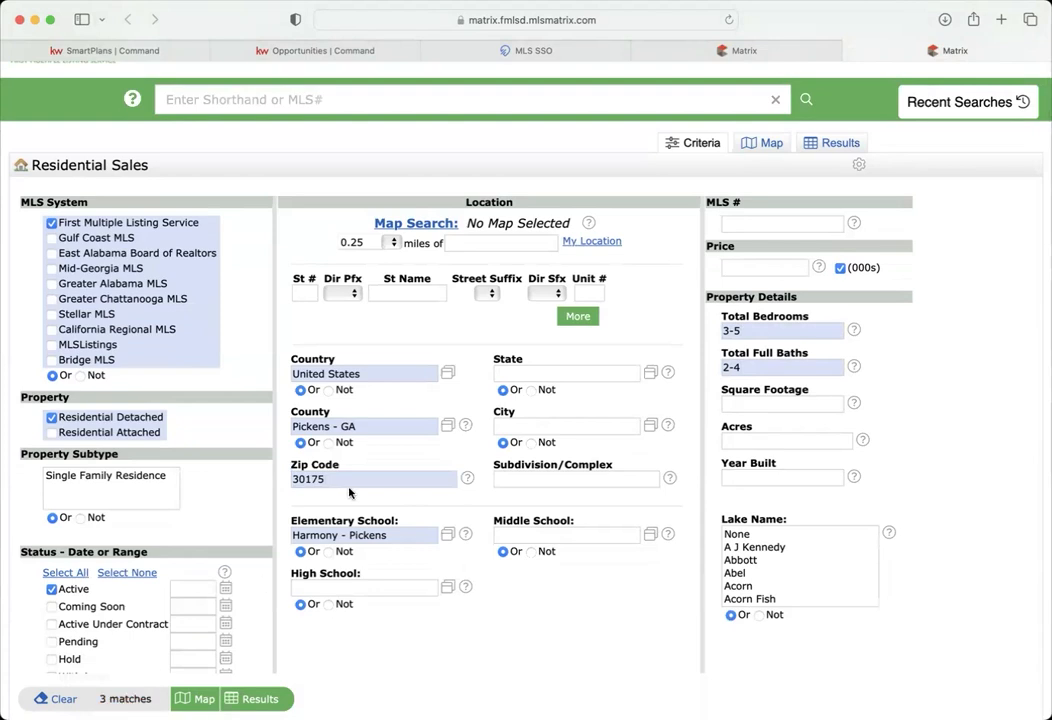
key(BackSpace)
key(BackSpace)
key(BackSpace)
key(BackSpace)
key(BackSpace)
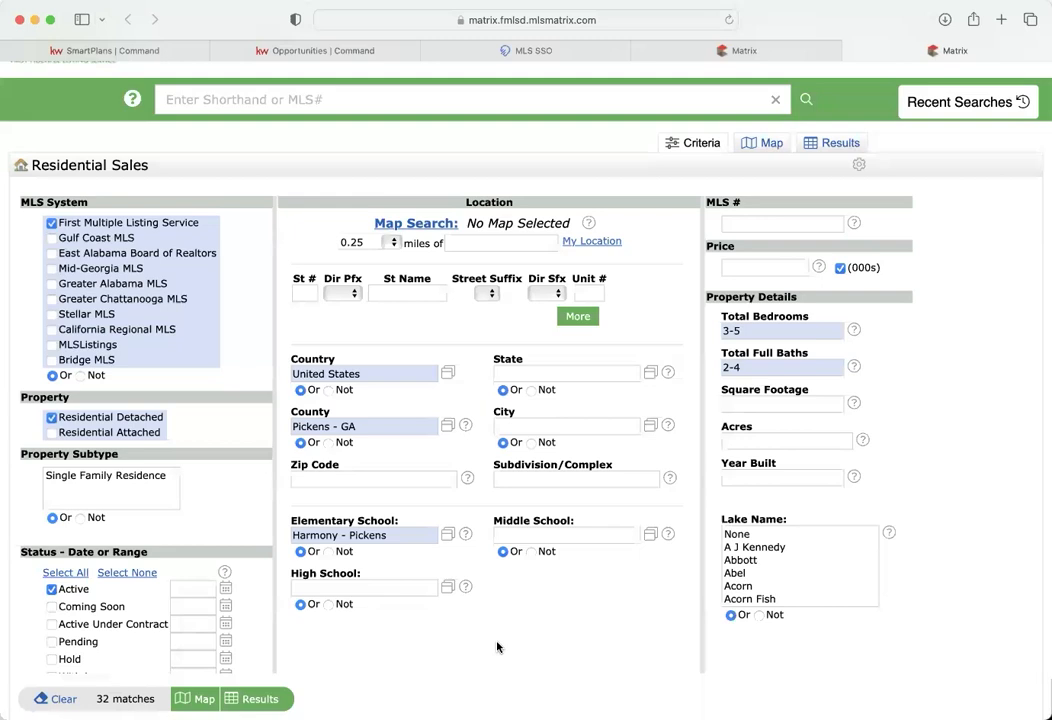
click(740, 50)
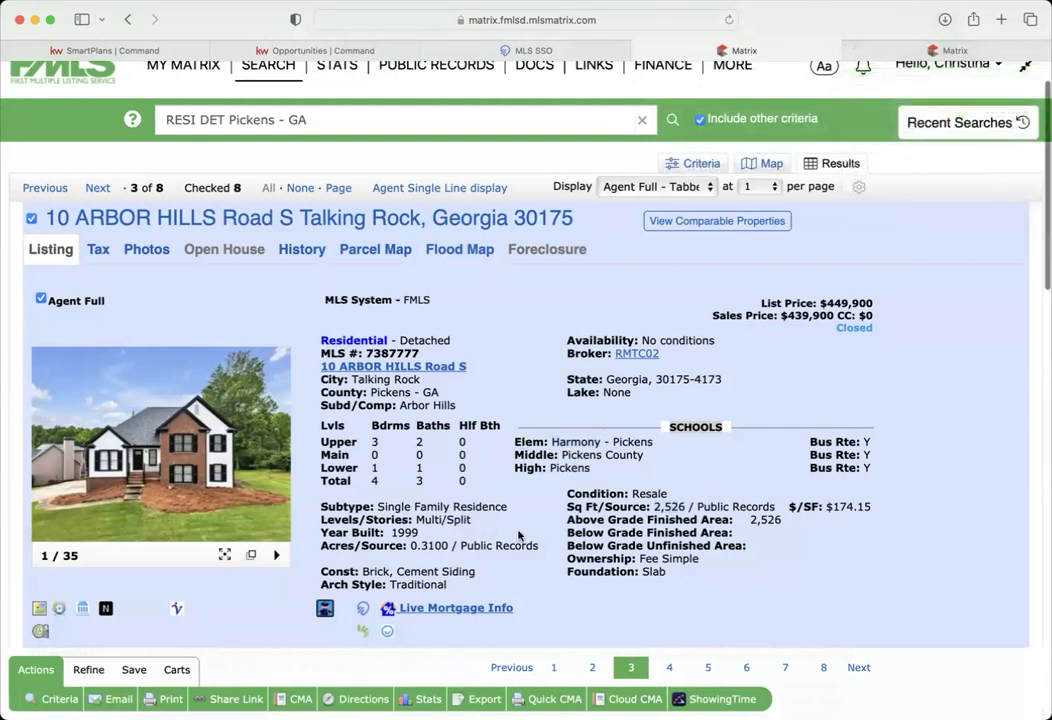
scroll(519, 536, down, 1)
click(735, 48)
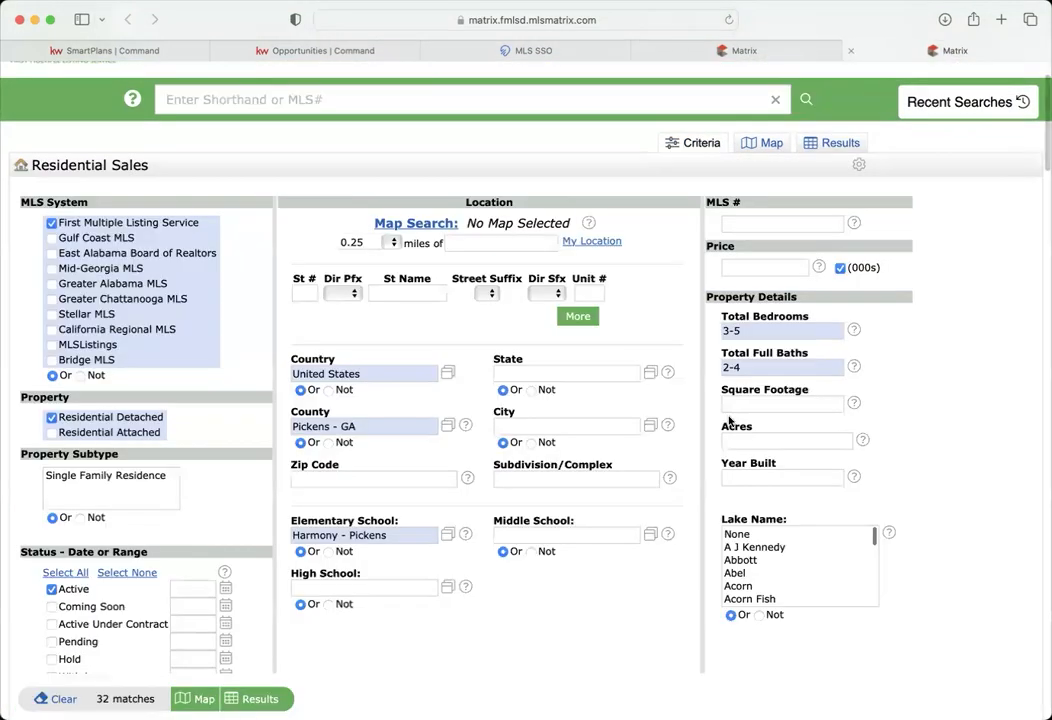
- Set the Year Built range to 1994-2004
click(745, 477)
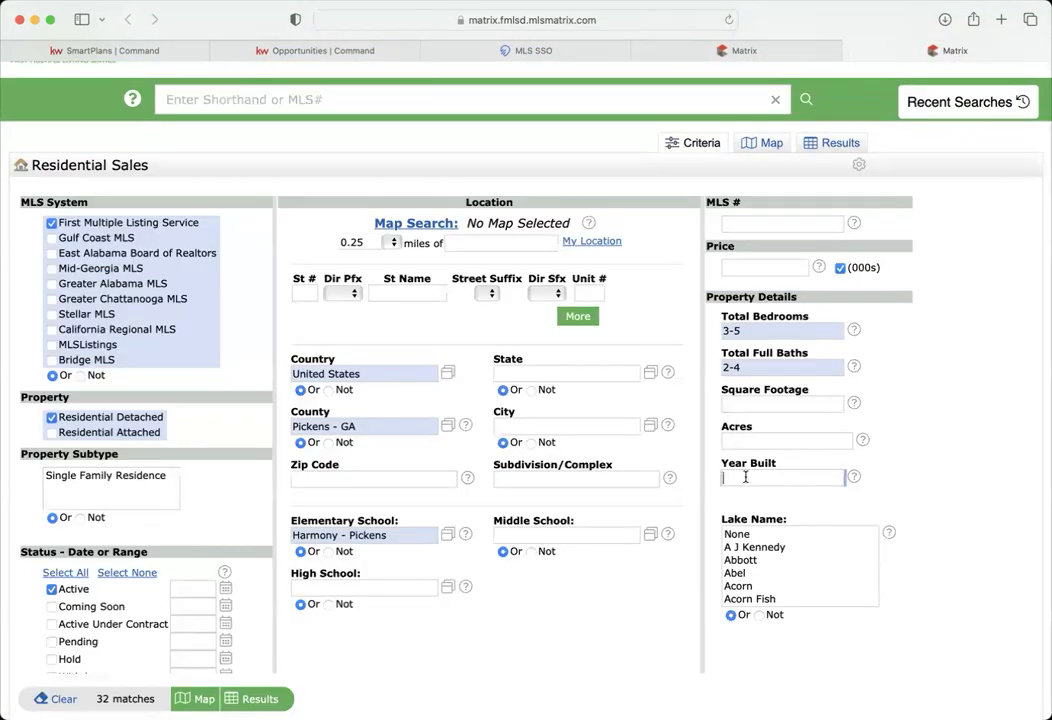
text(1990-)
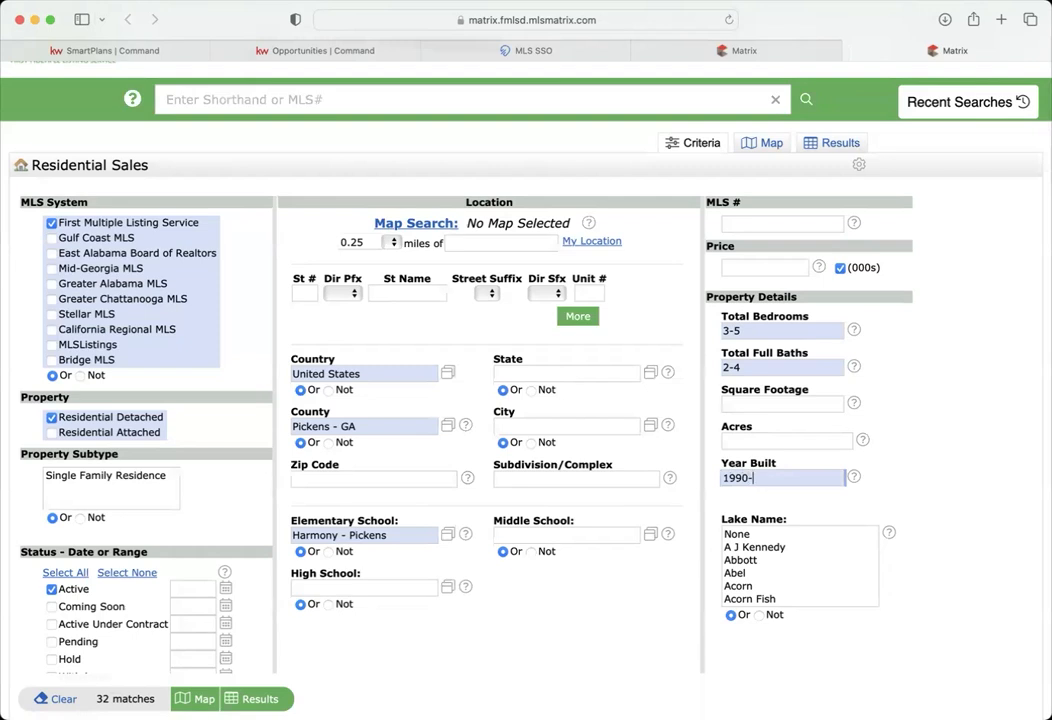
text(2009)
drag(793, 477, 645, 474)
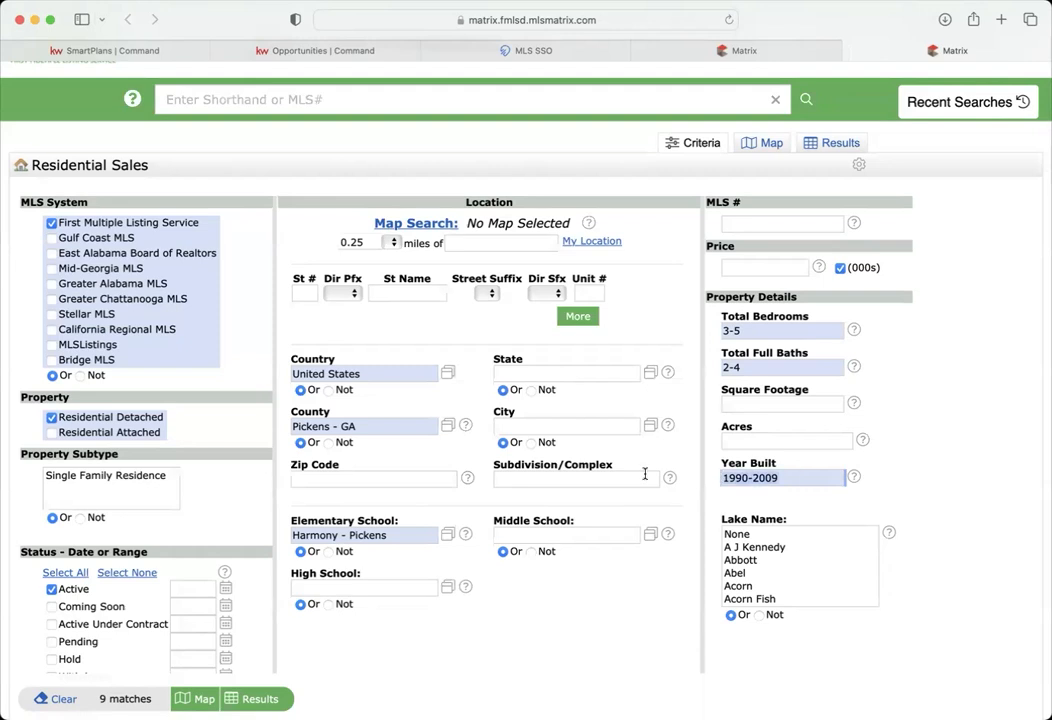
text(199)
click(909, 458)
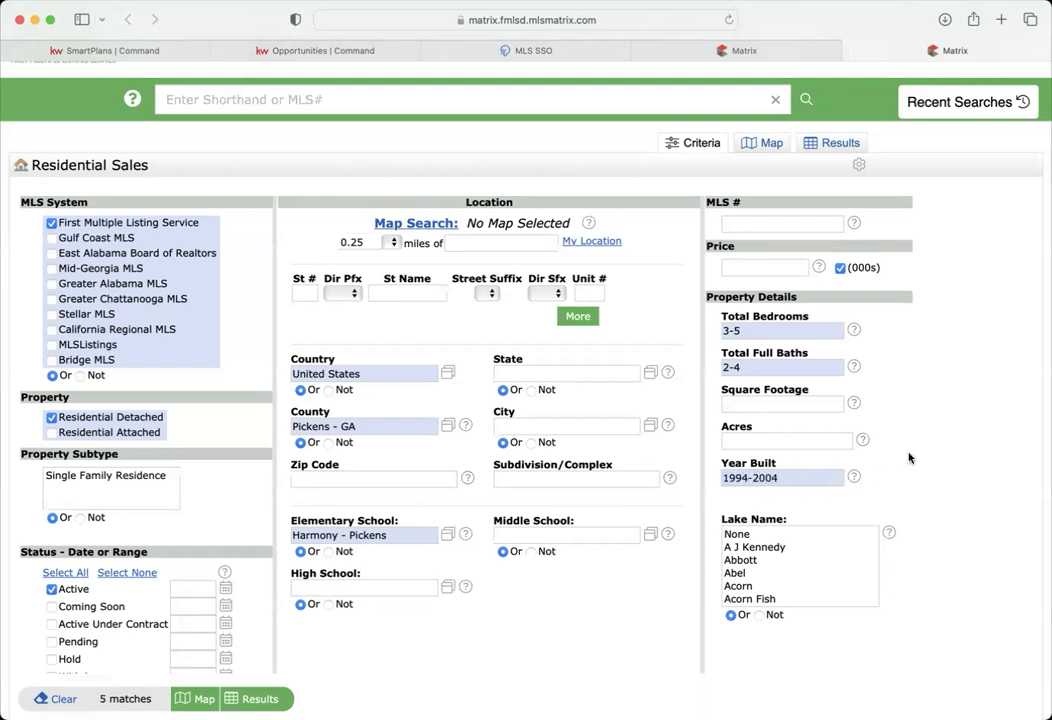
click(262, 699)
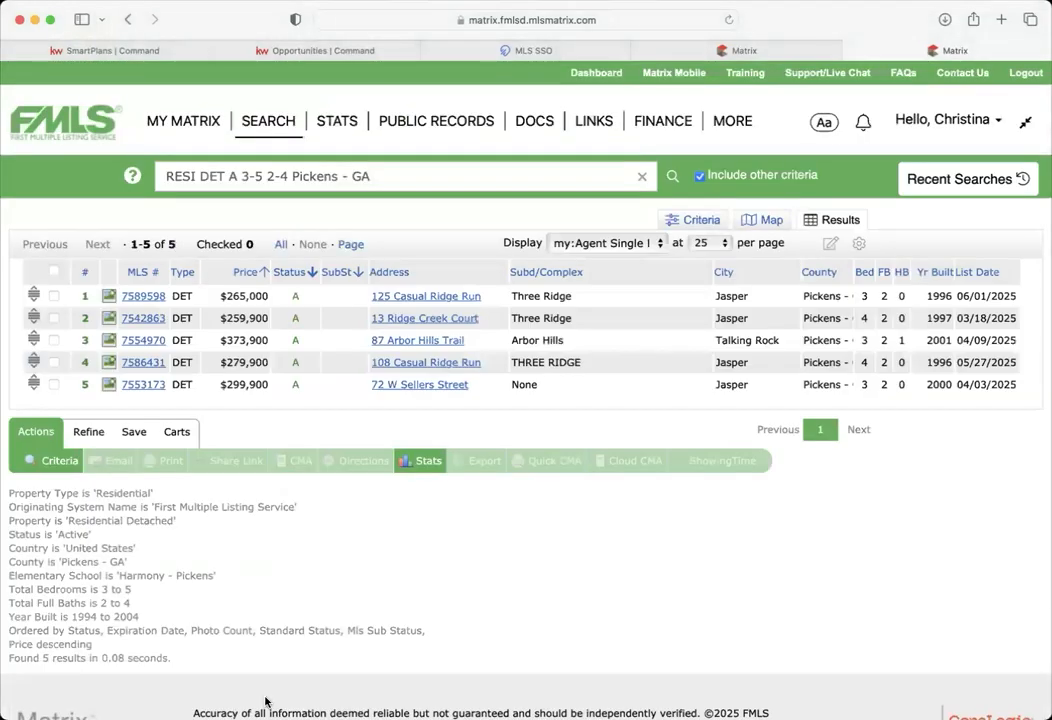
click(785, 52)
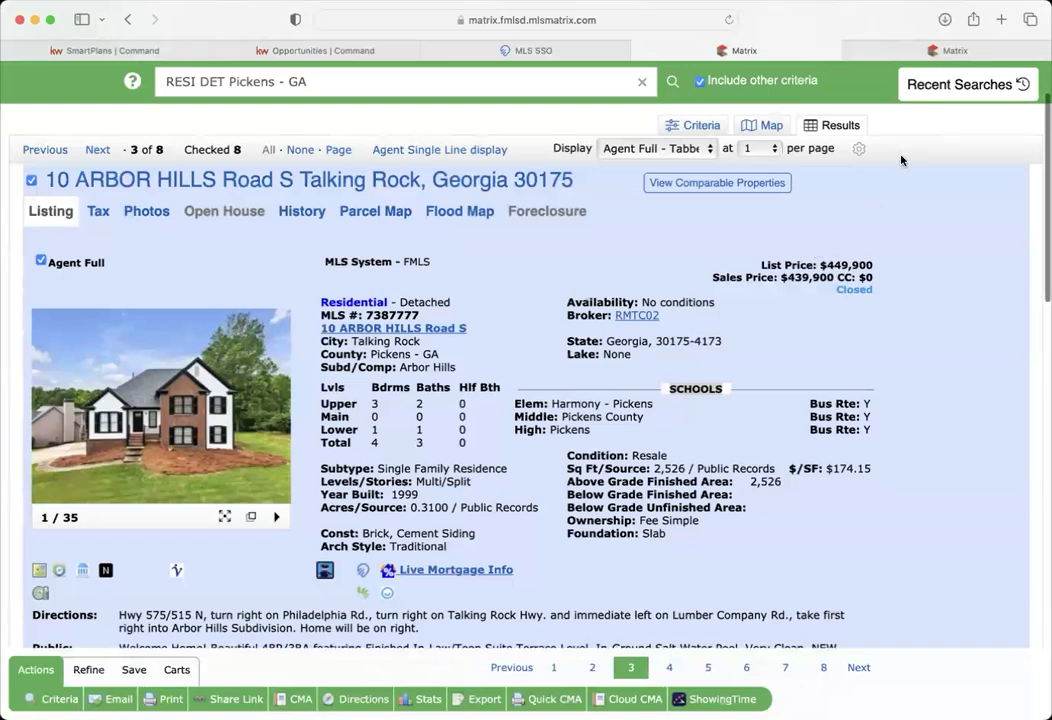
click(955, 49)
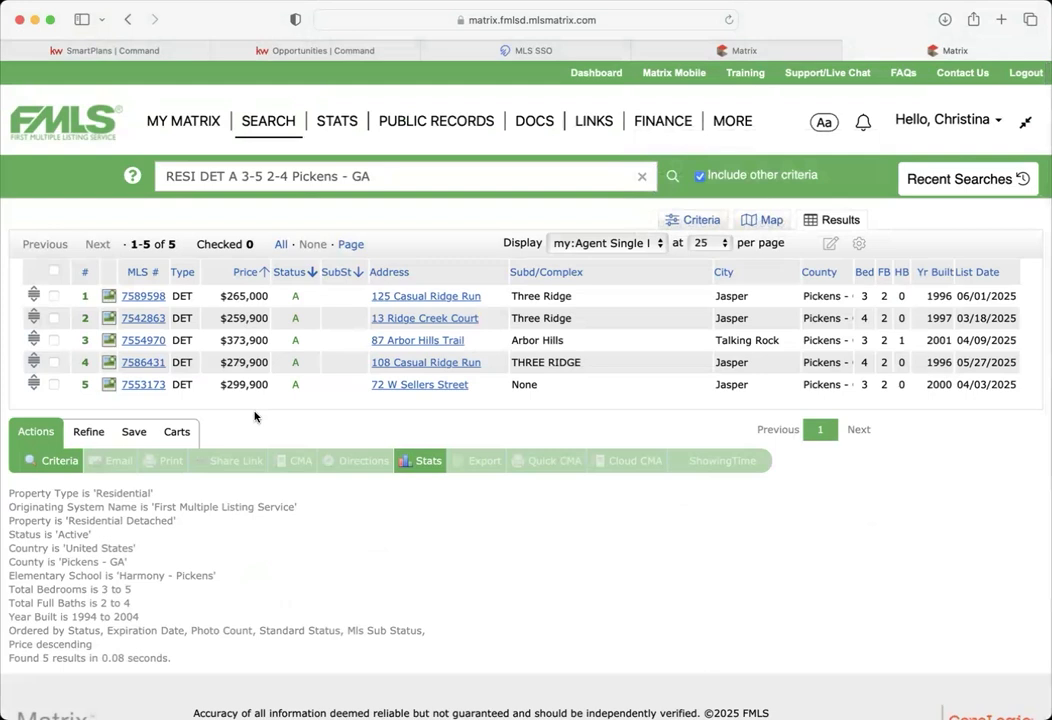
click(145, 297)
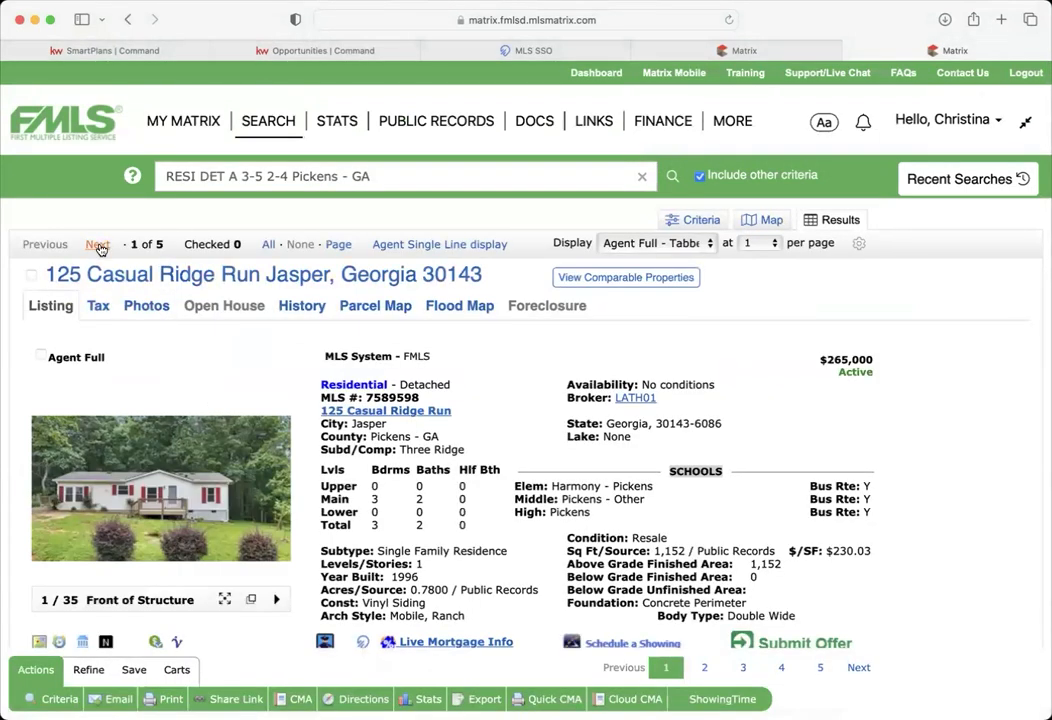
click(97, 245)
click(97, 245)
click(97, 245)
click(97, 245)
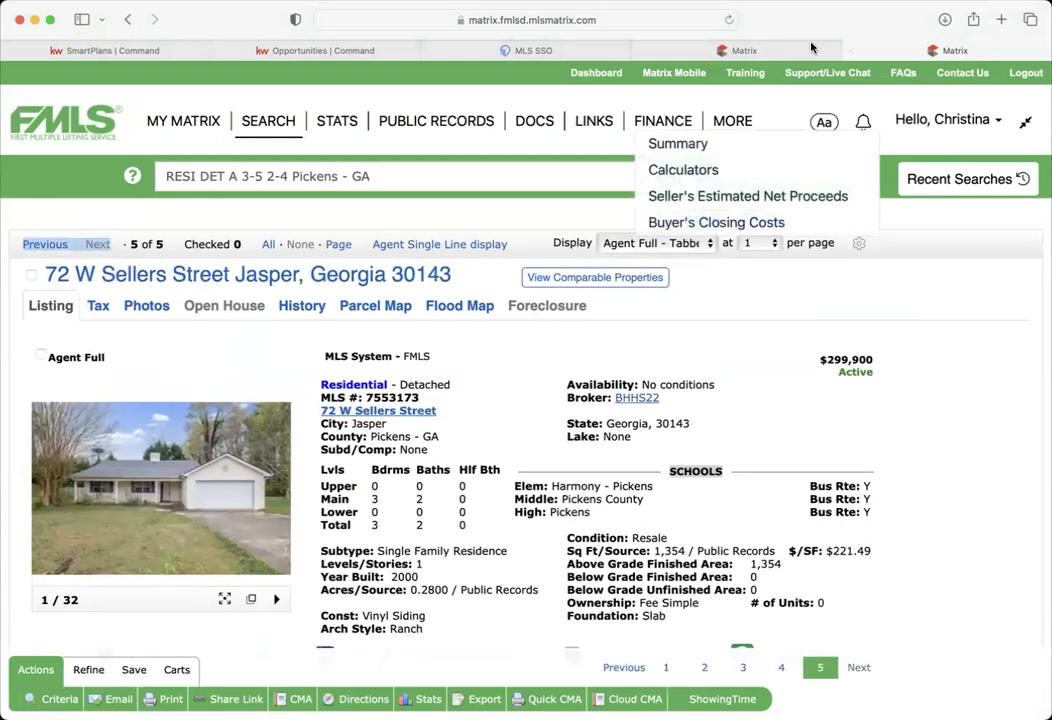
click(811, 47)
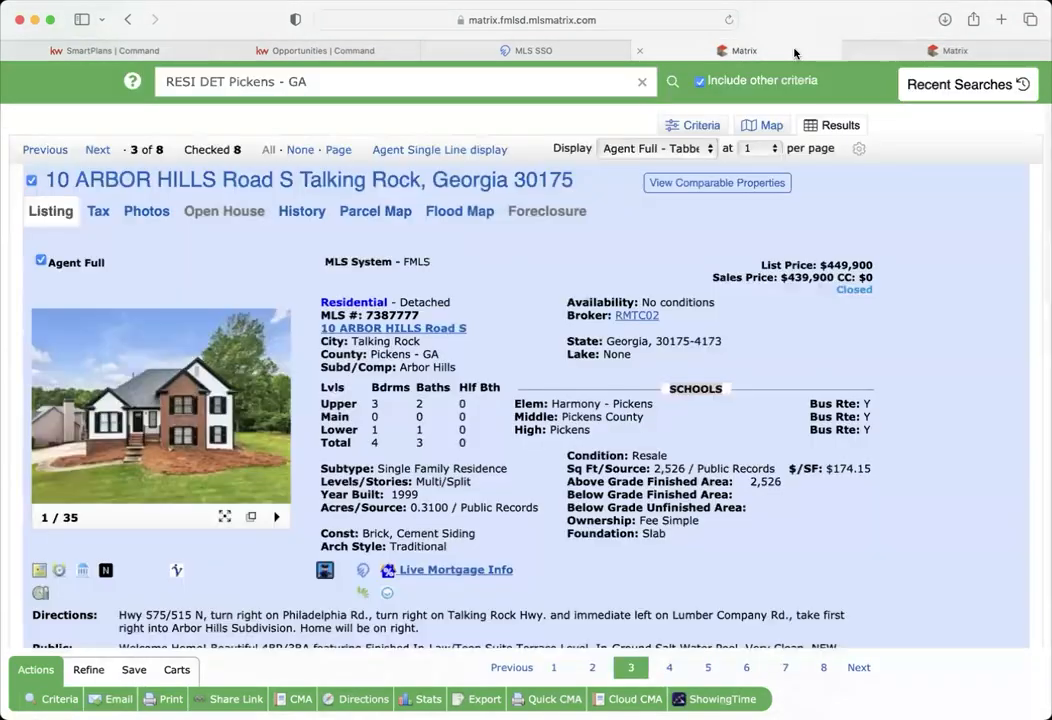
click(955, 51)
click(698, 219)
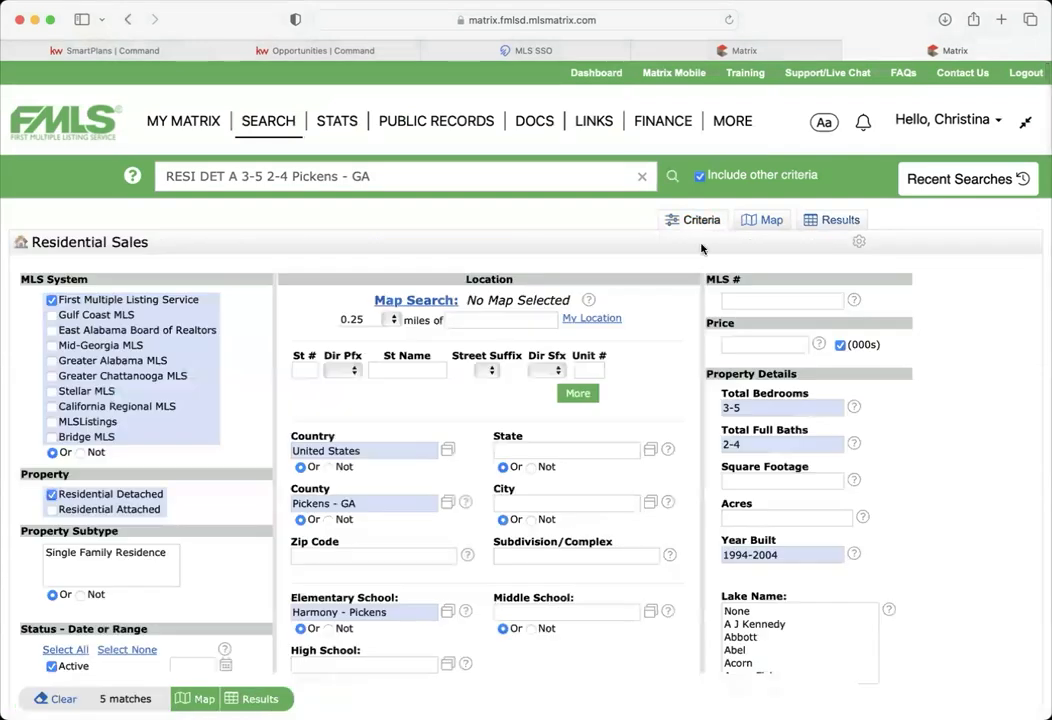
- Delete Harmony - Pickens from Elementary School and scroll to the Interior and Exterior feature lists
scroll(680, 428, down, 3)
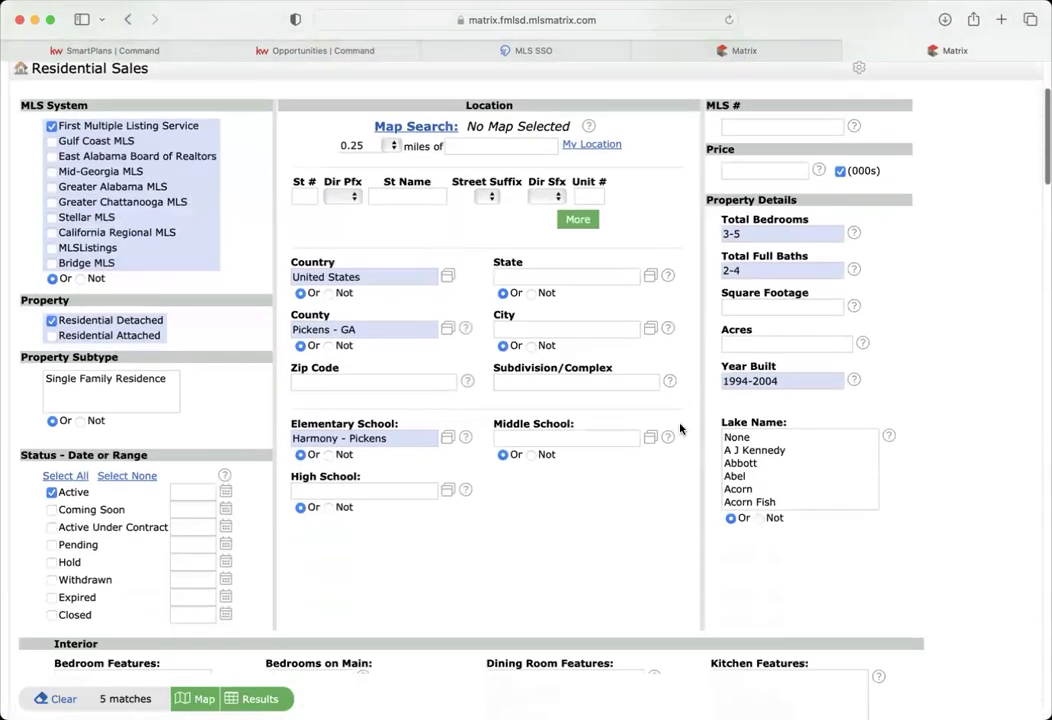
click(404, 437)
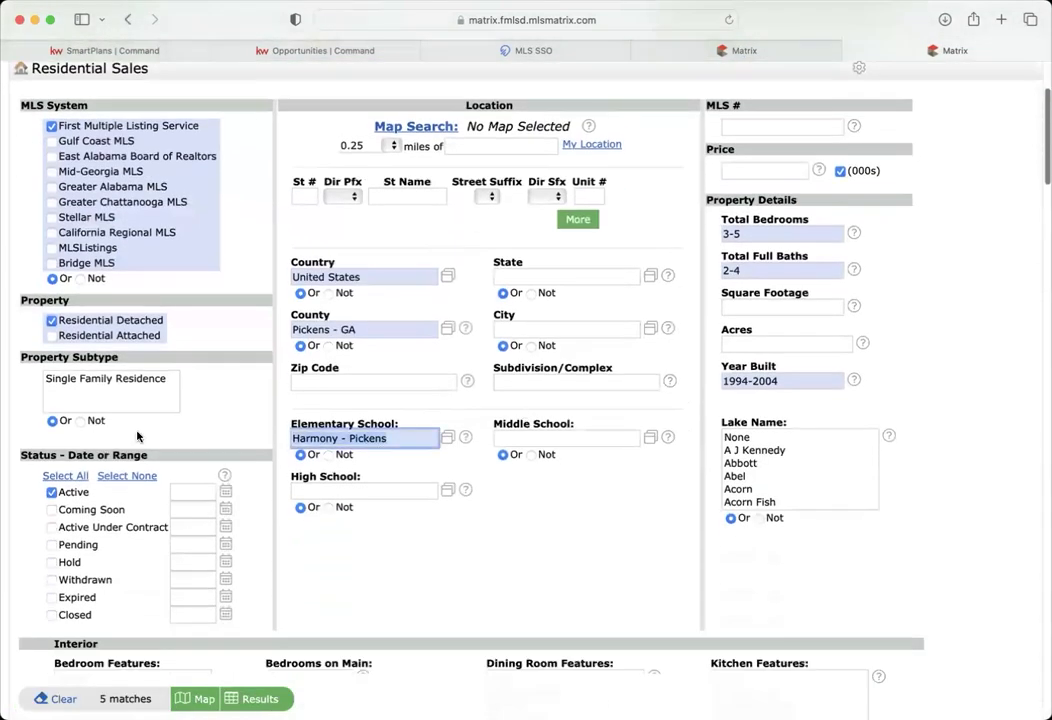
key(BackSpace)
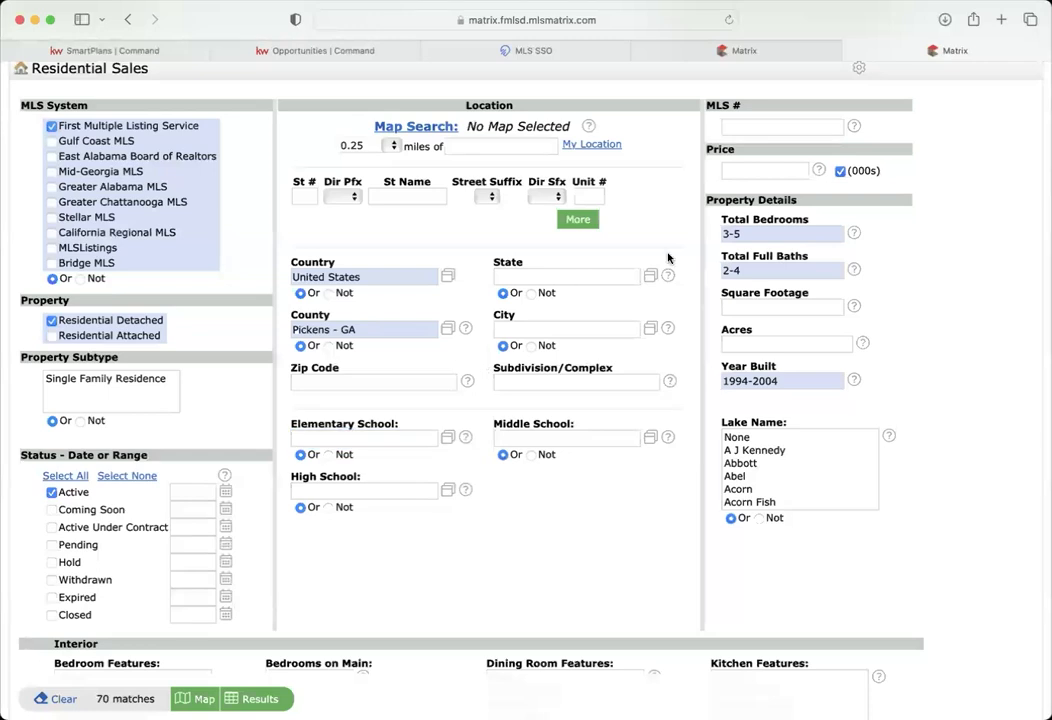
scroll(553, 569, down, 10)
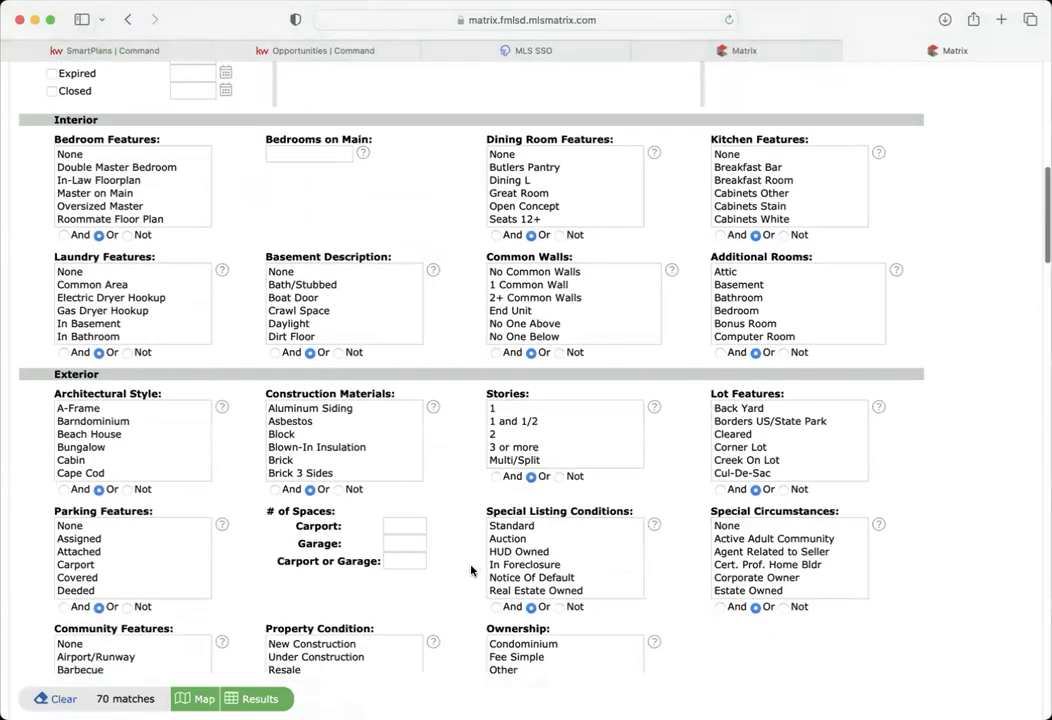
scroll(471, 571, down, 1)
scroll(471, 570, down, 6)
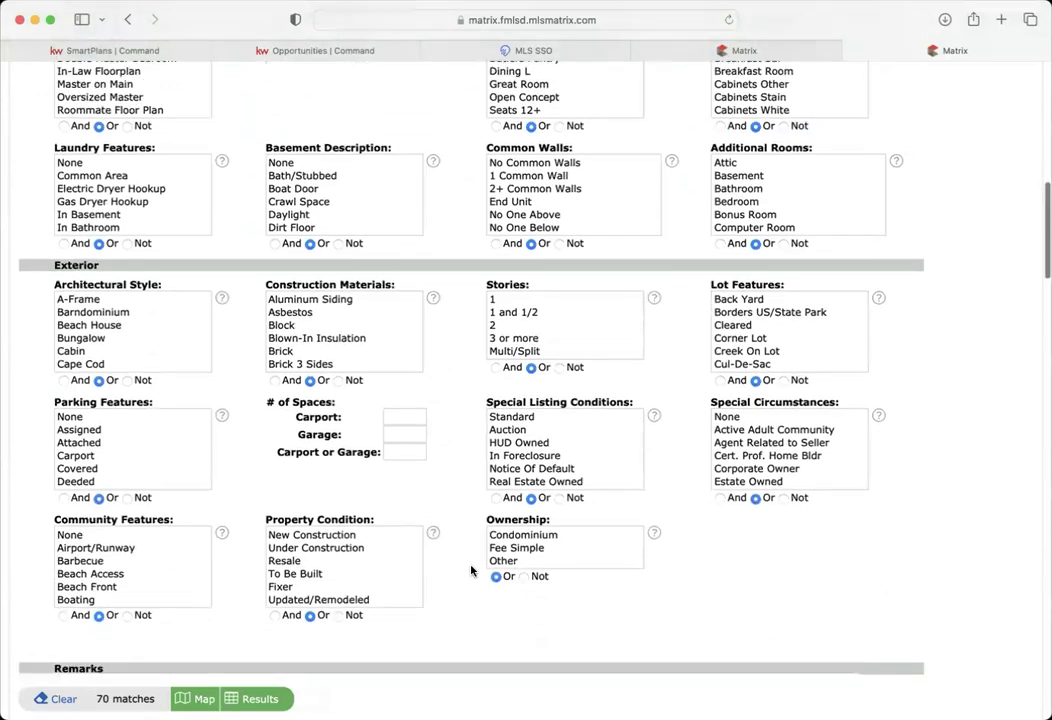
scroll(471, 570, up, 4)
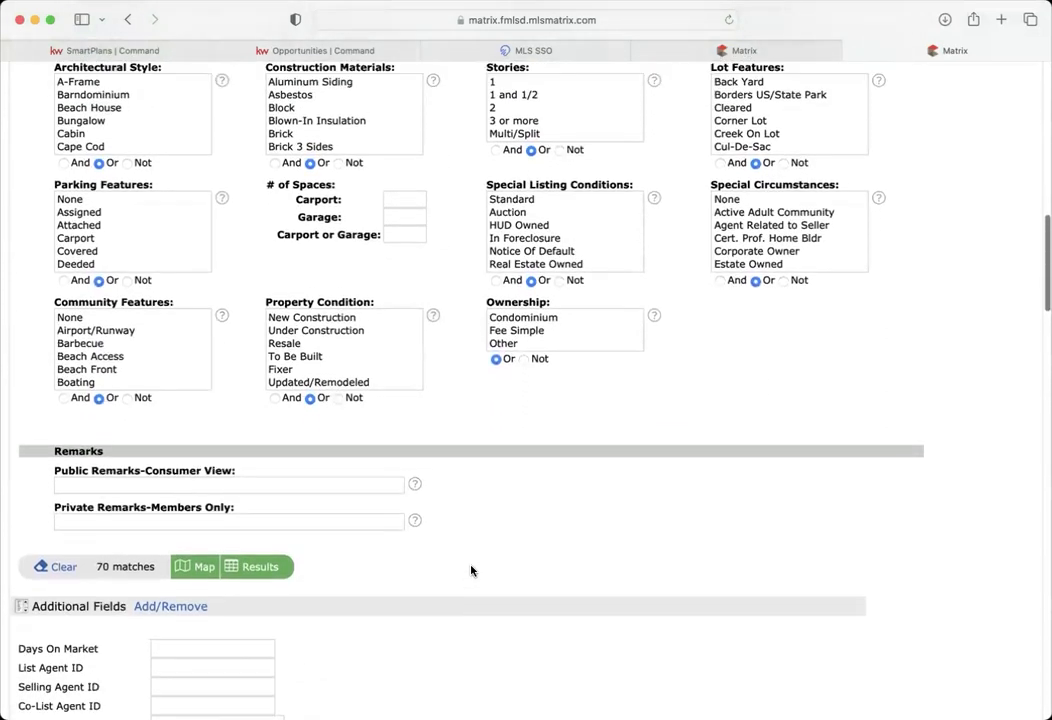
scroll(471, 570, up, 1)
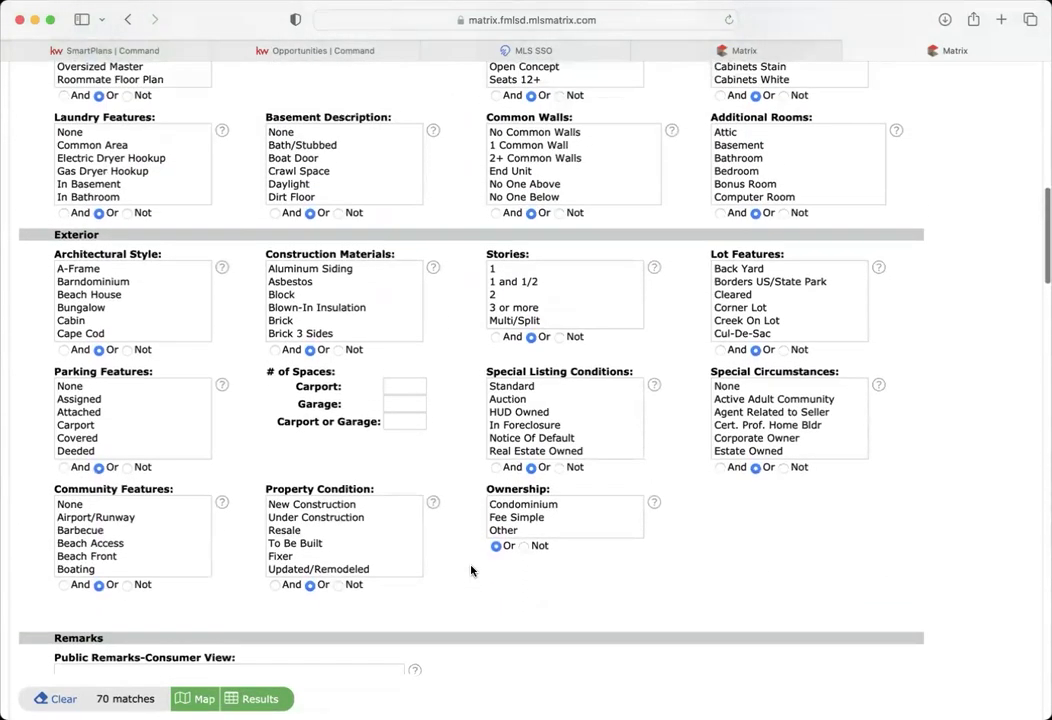
scroll(471, 570, down, 1)
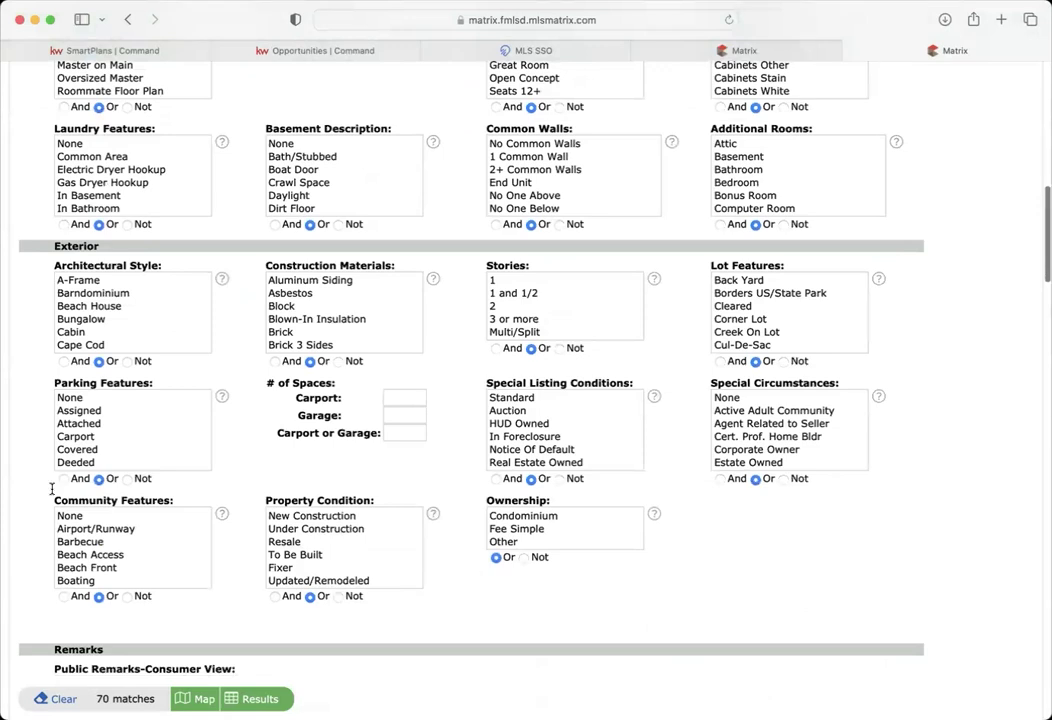
- Set Community Features to Not and try selecting Gated, Golf and nearby options
click(127, 596)
scroll(132, 560, down, 2)
scroll(132, 566, down, 5)
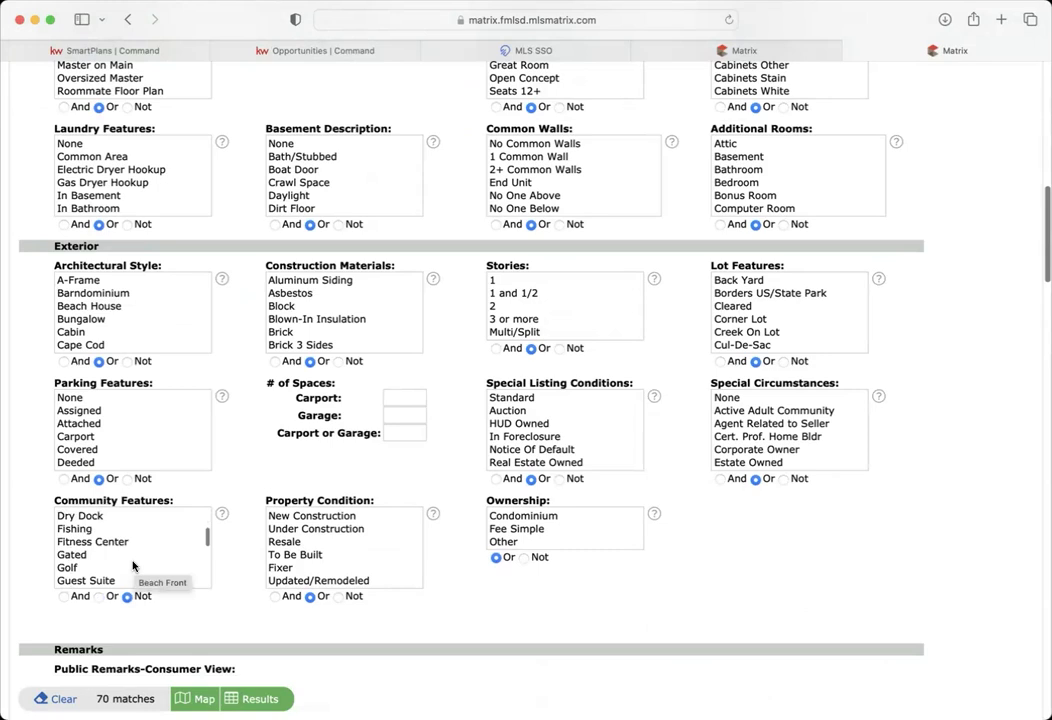
click(70, 554)
click(76, 567)
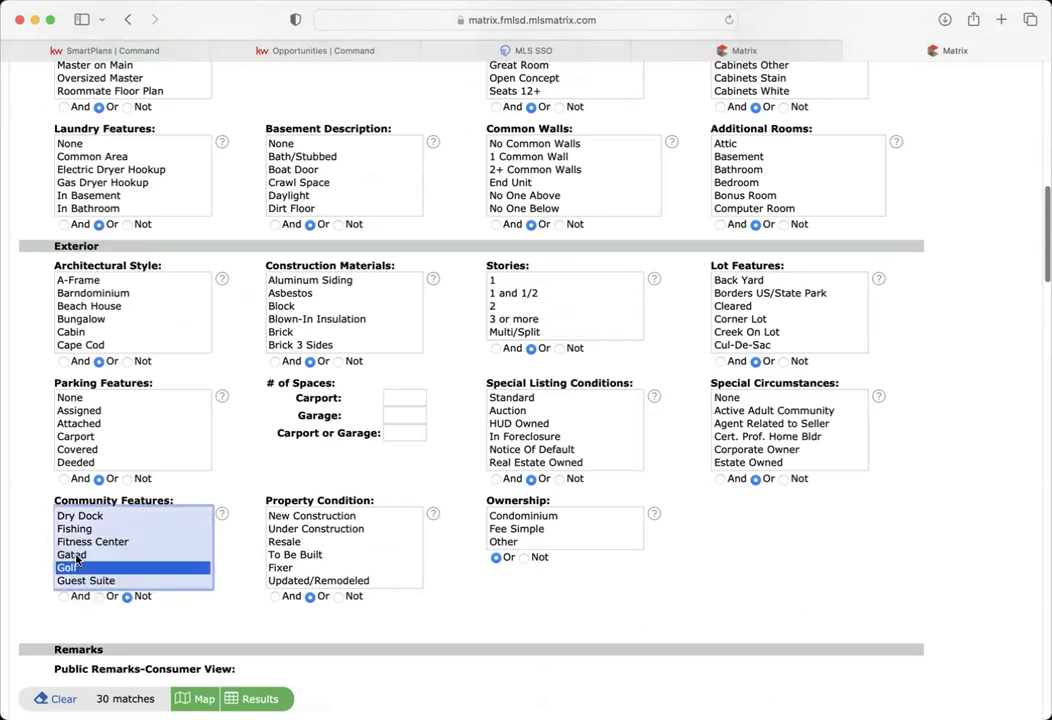
super+click(82, 555)
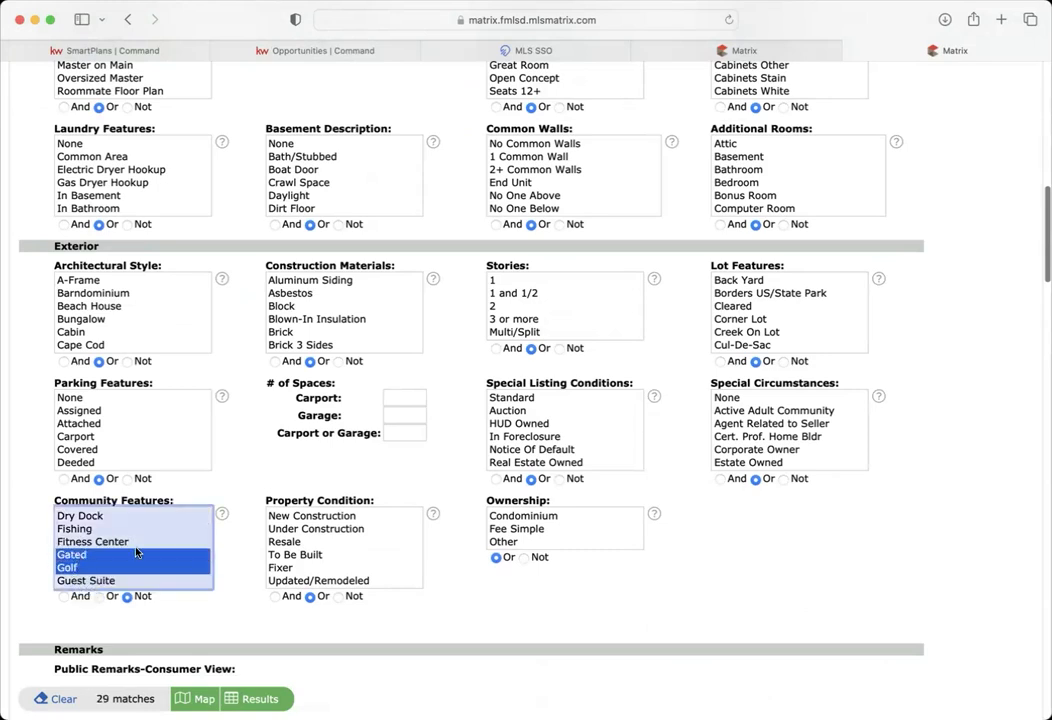
scroll(135, 548, down, 2)
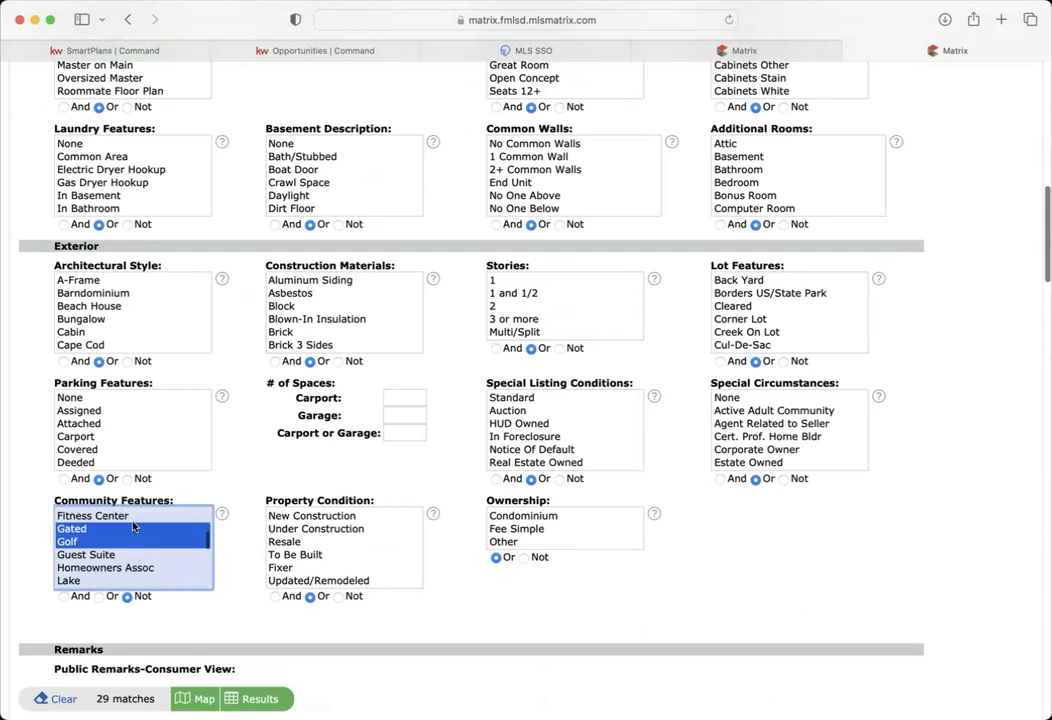
drag(118, 541, 122, 567)
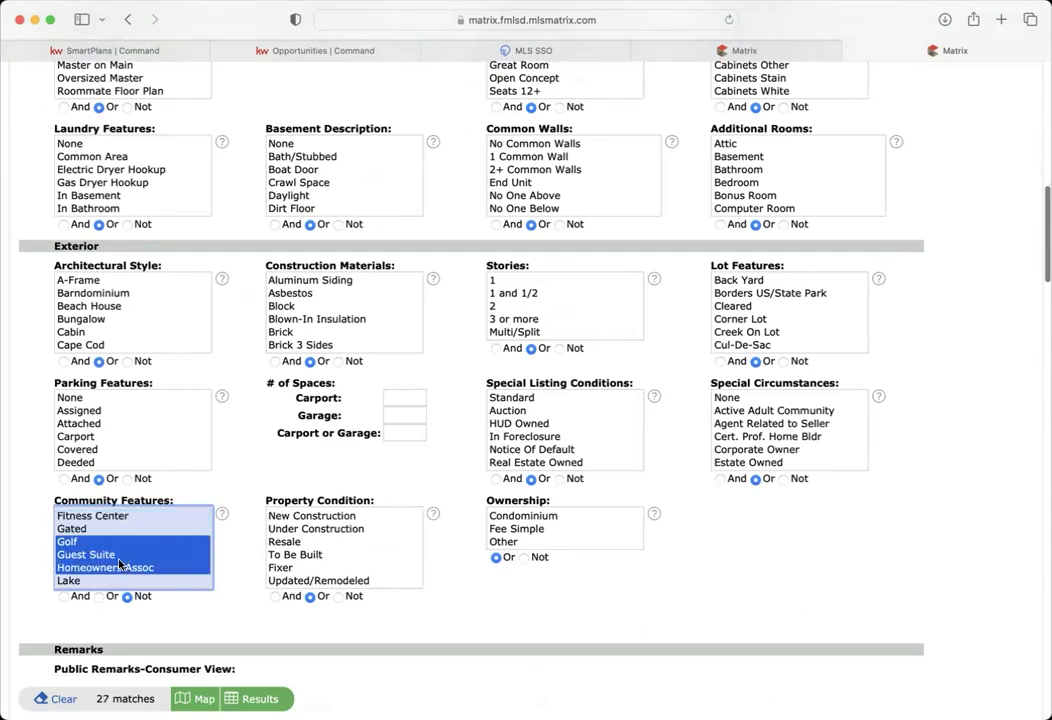
super+click(100, 555)
super+click(87, 534)
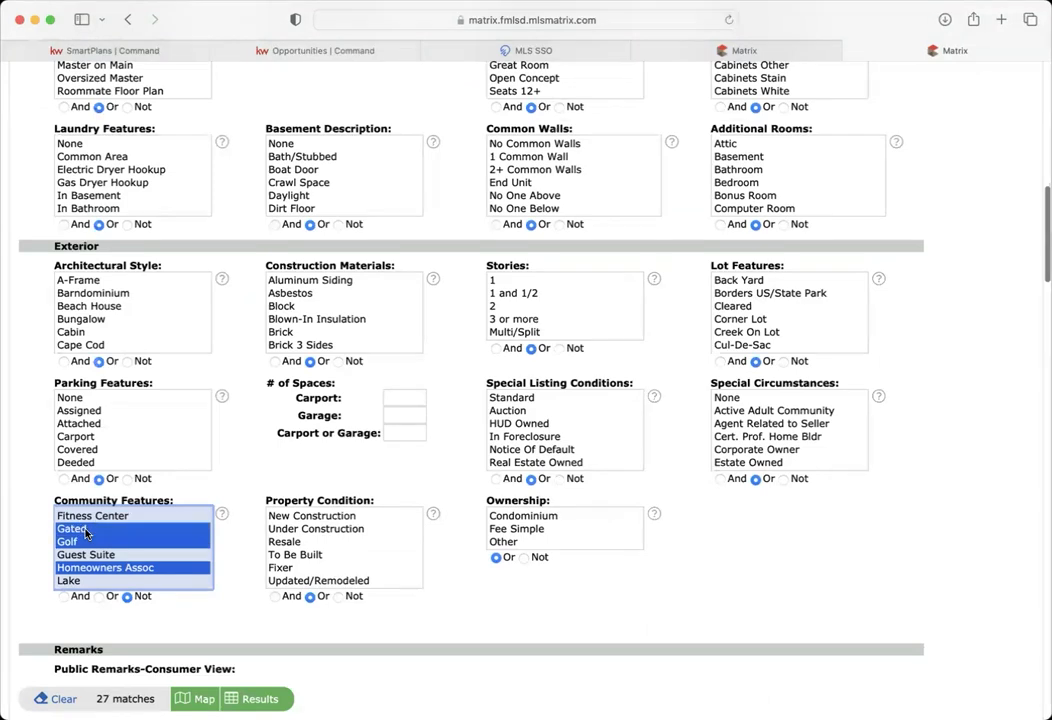
- Exclude the Playground and Pool community features
scroll(108, 569, down, 1)
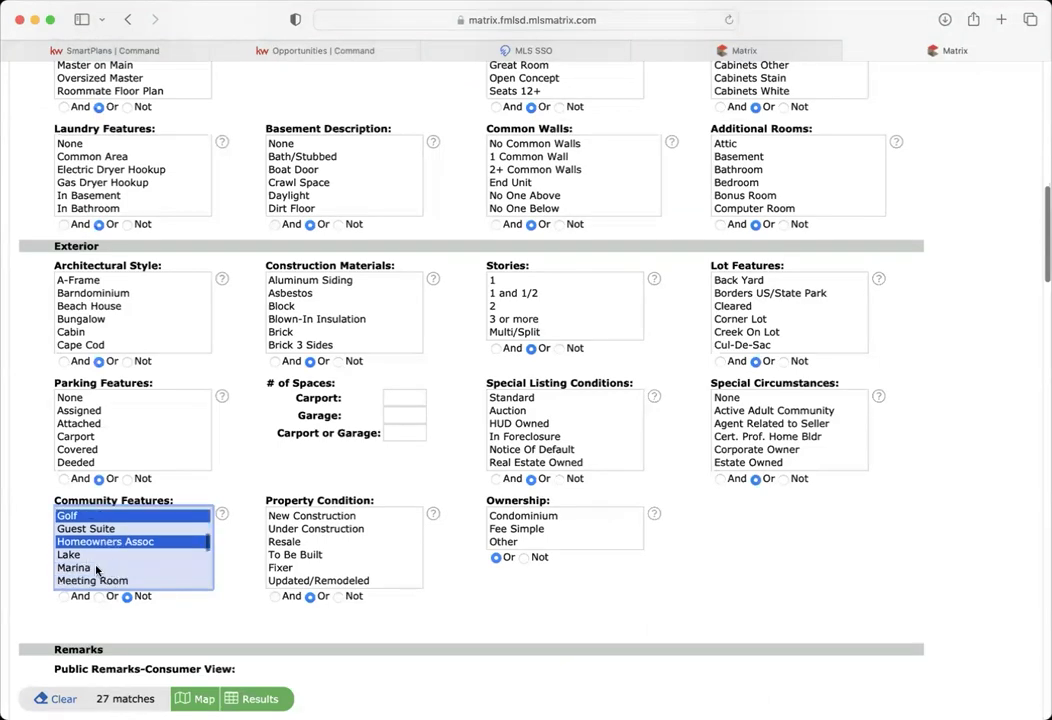
scroll(101, 569, down, 4)
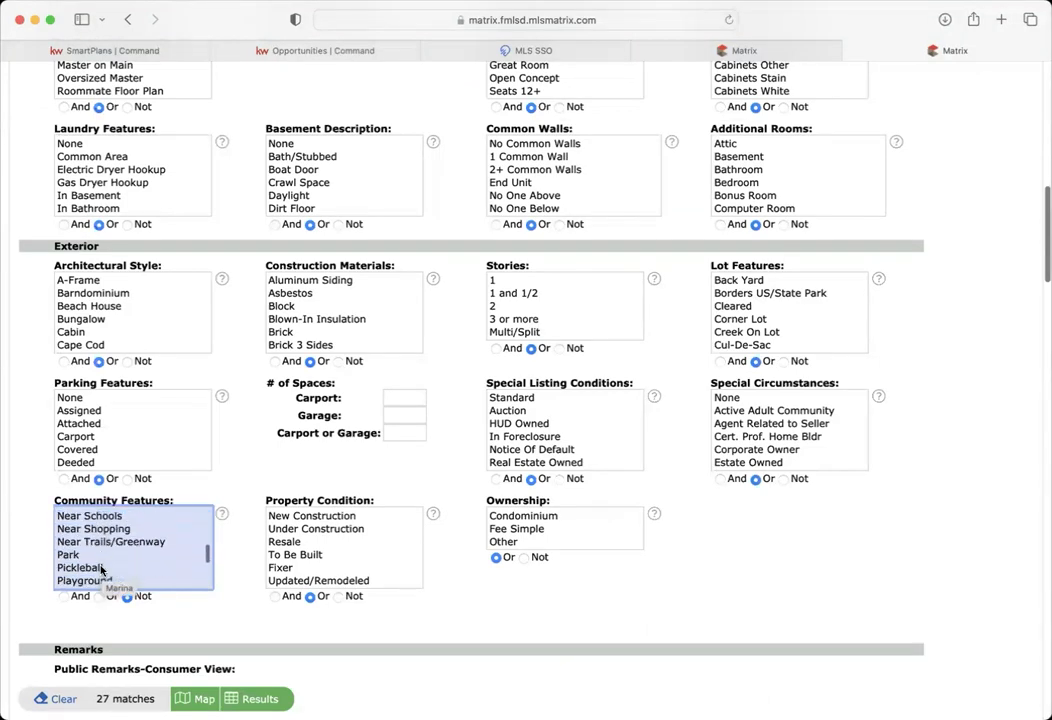
scroll(101, 569, down, 1)
super+click(80, 554)
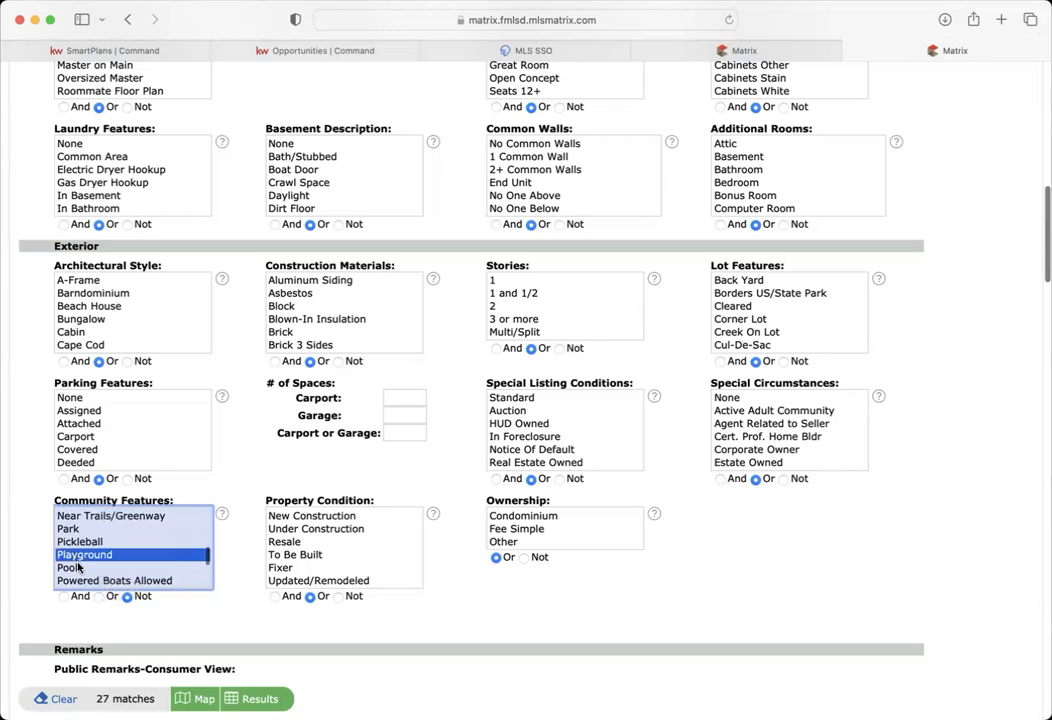
super+click(72, 567)
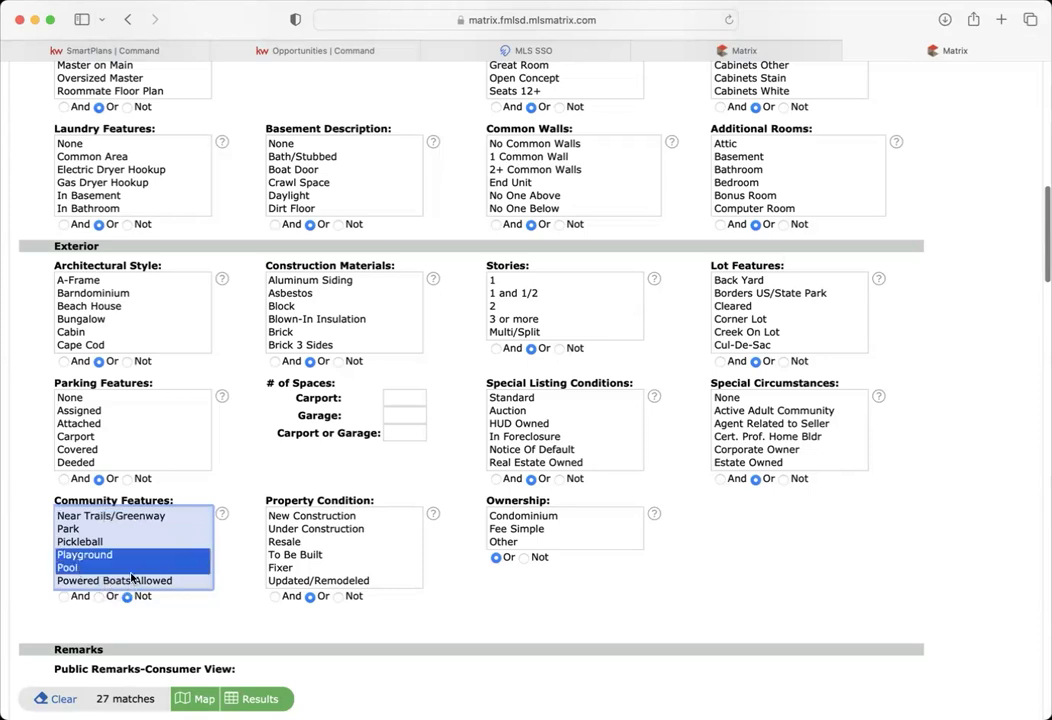
scroll(236, 552, up, 1)
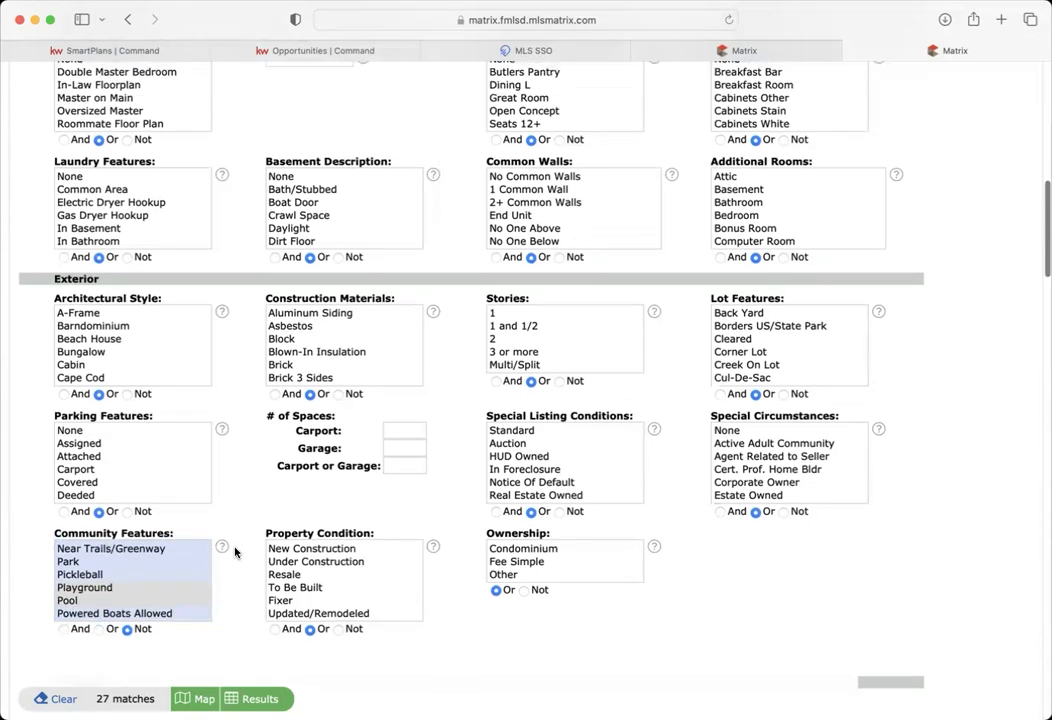
scroll(236, 552, up, 2)
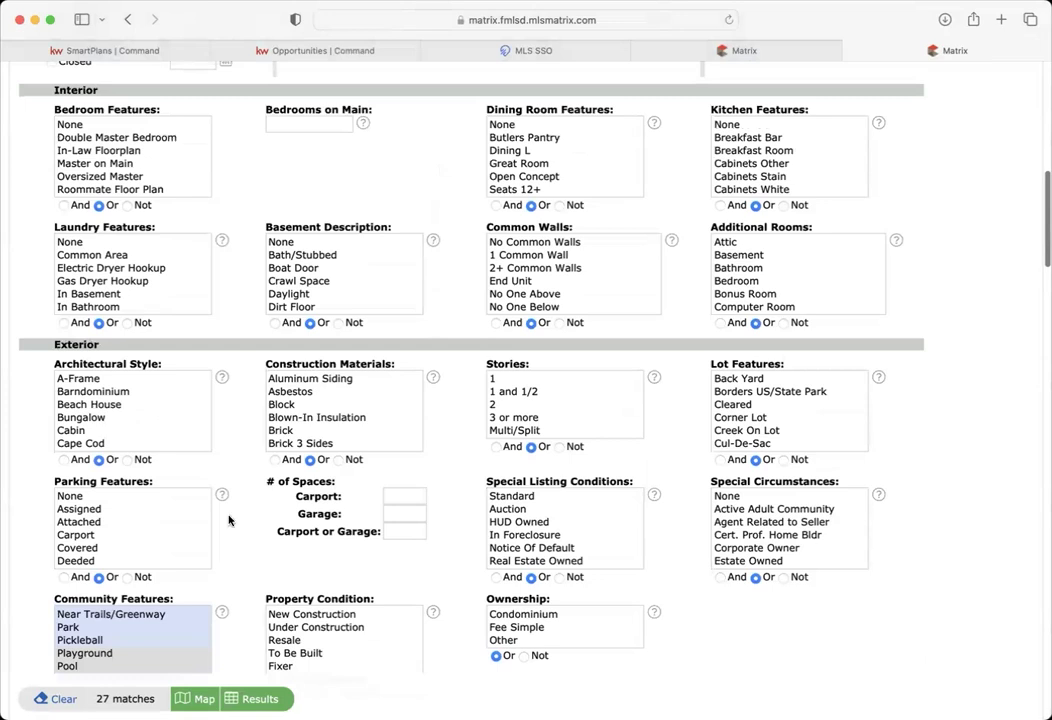
scroll(110, 438, down, 4)
- Set Architectural Style to Not and exclude Mobile
click(127, 459)
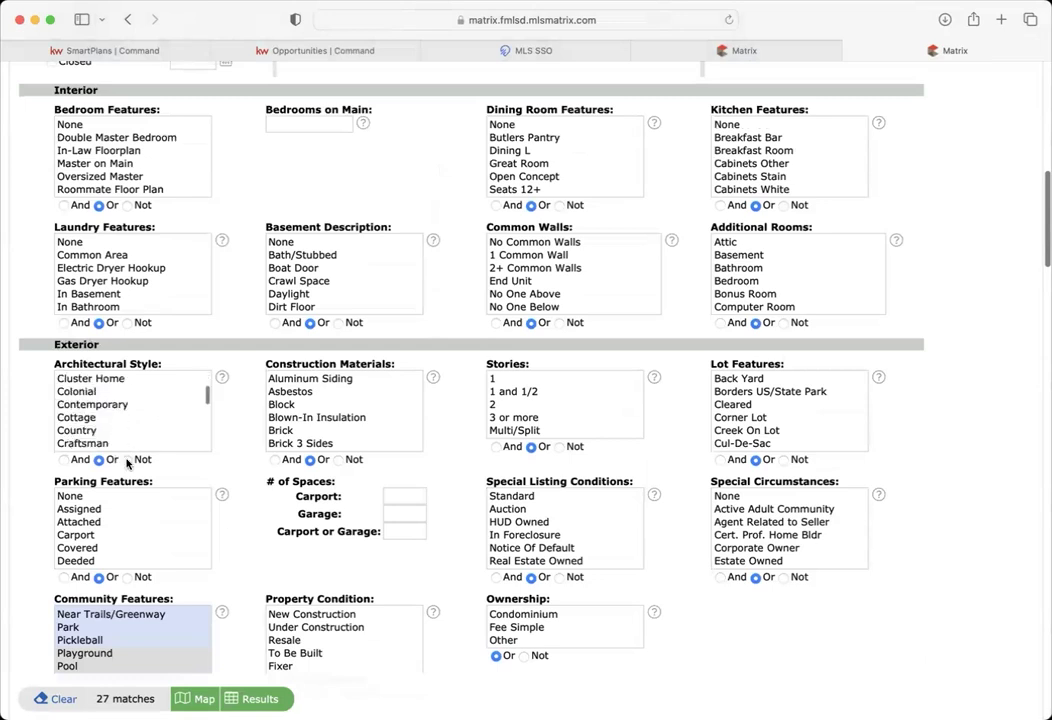
scroll(128, 418, down, 4)
scroll(110, 415, down, 5)
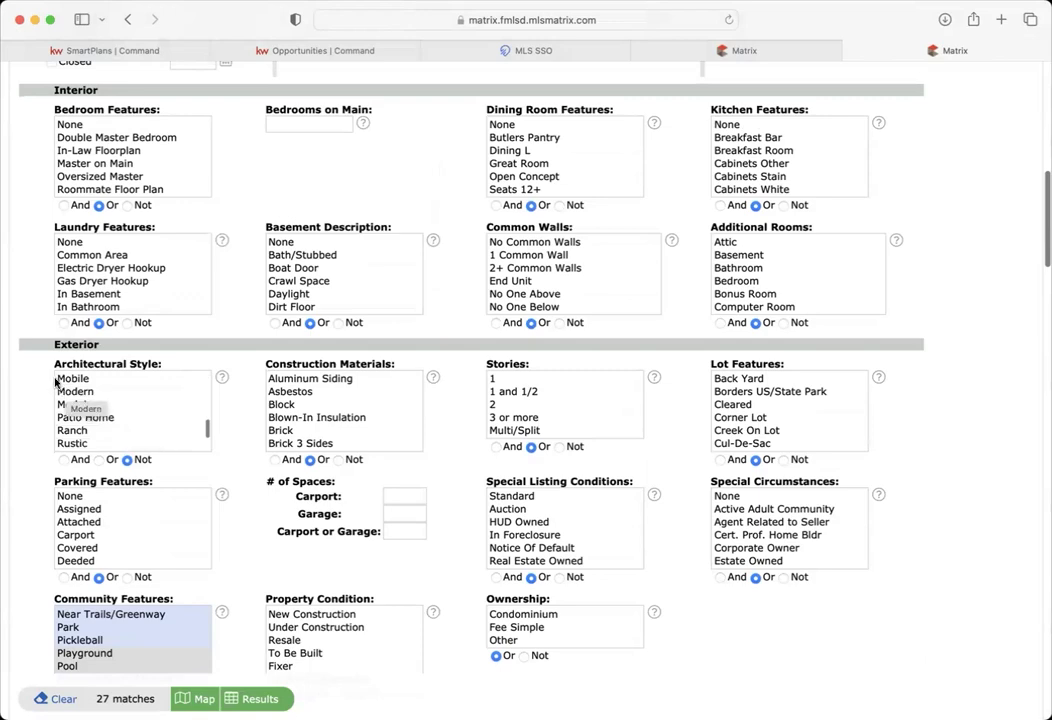
click(70, 380)
scroll(117, 406, up, 1)
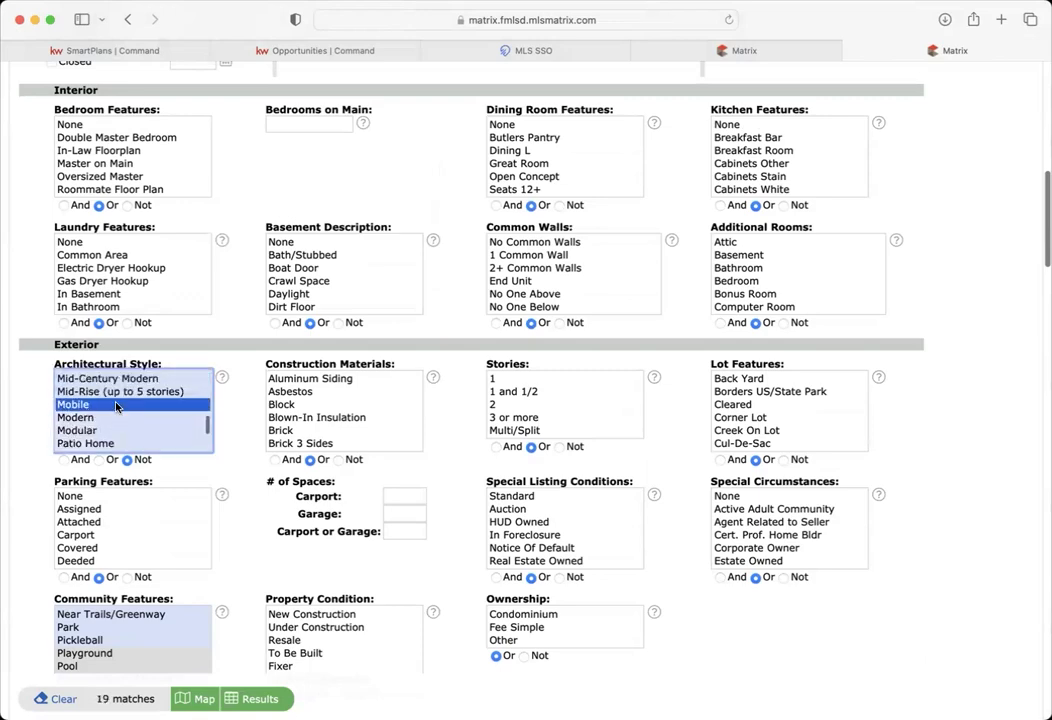
scroll(117, 406, up, 1)
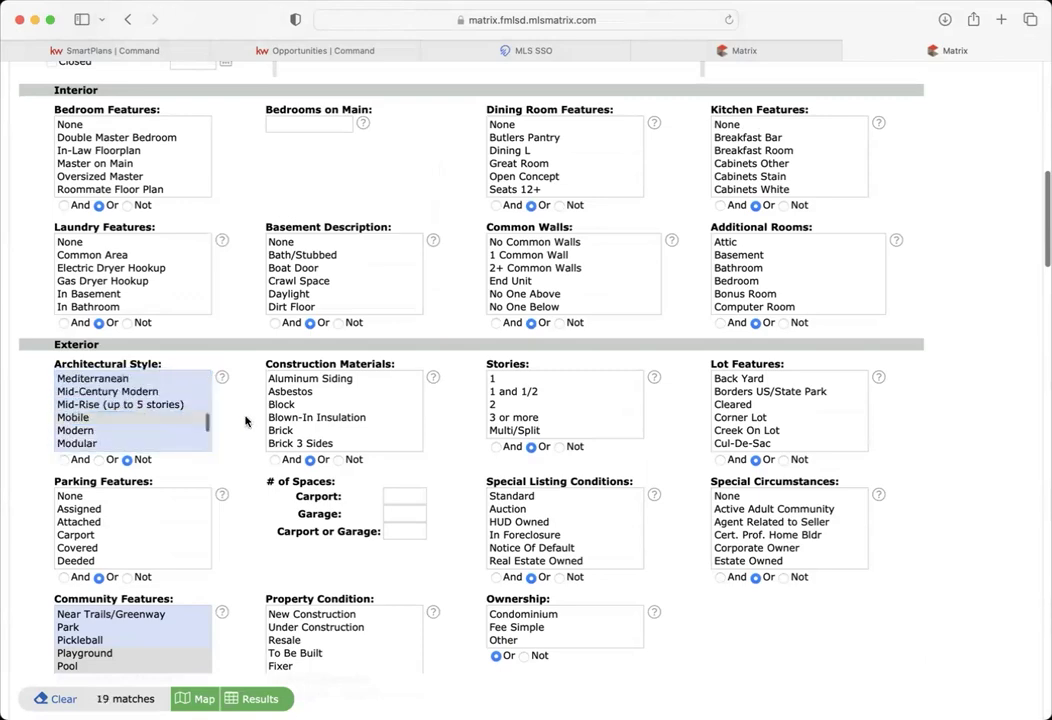
scroll(245, 421, up, 5)
scroll(245, 421, up, 7)
- Move the mistyped 200-500 from MLS # into the Price field and view the 9 results
click(759, 299)
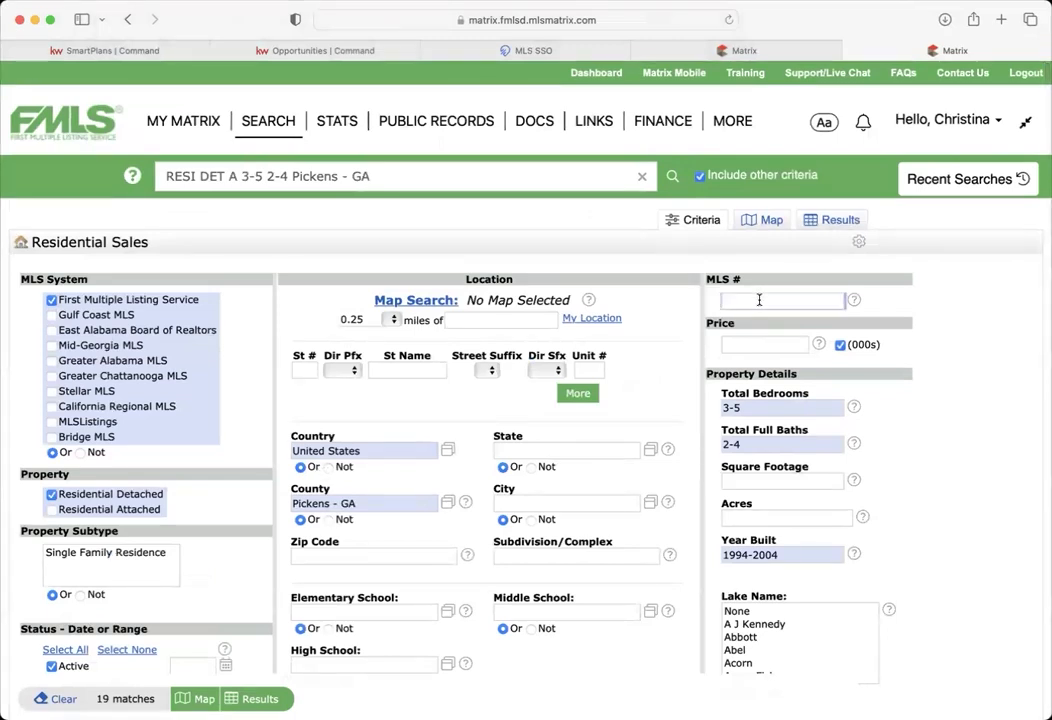
text(200)
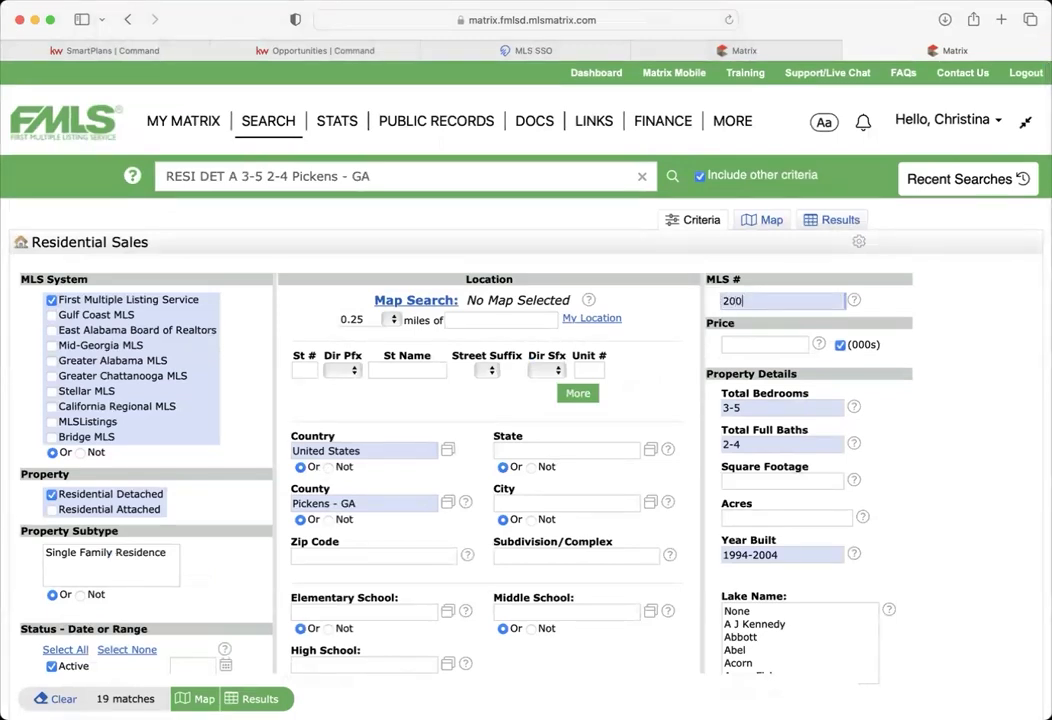
text(-500)
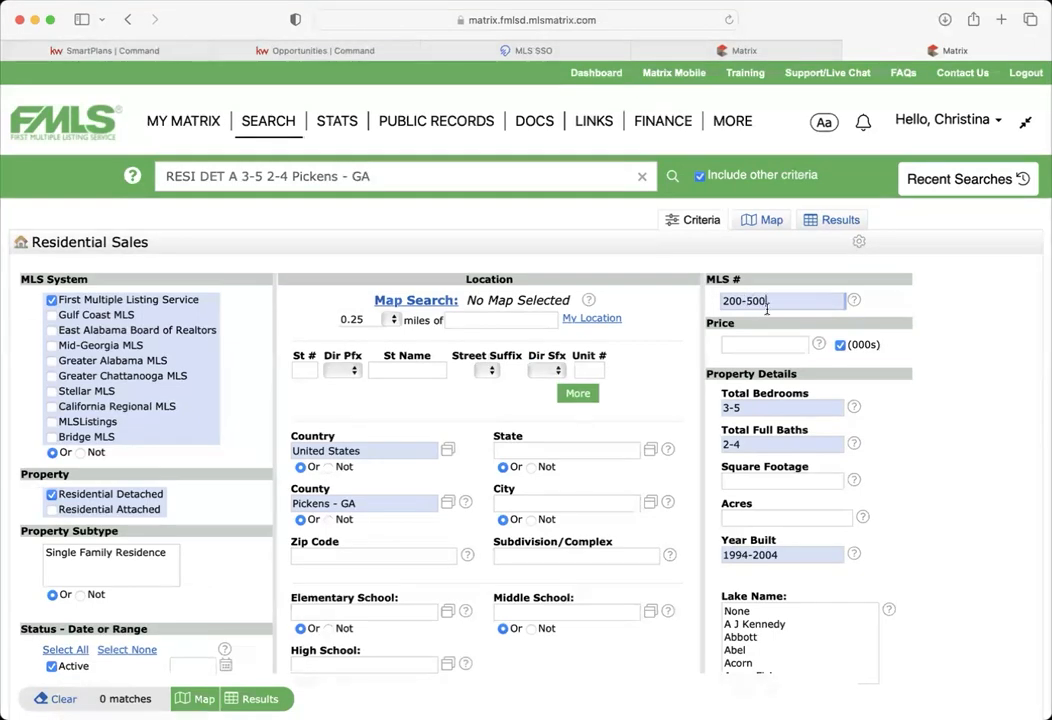
click(941, 434)
drag(798, 303, 660, 298)
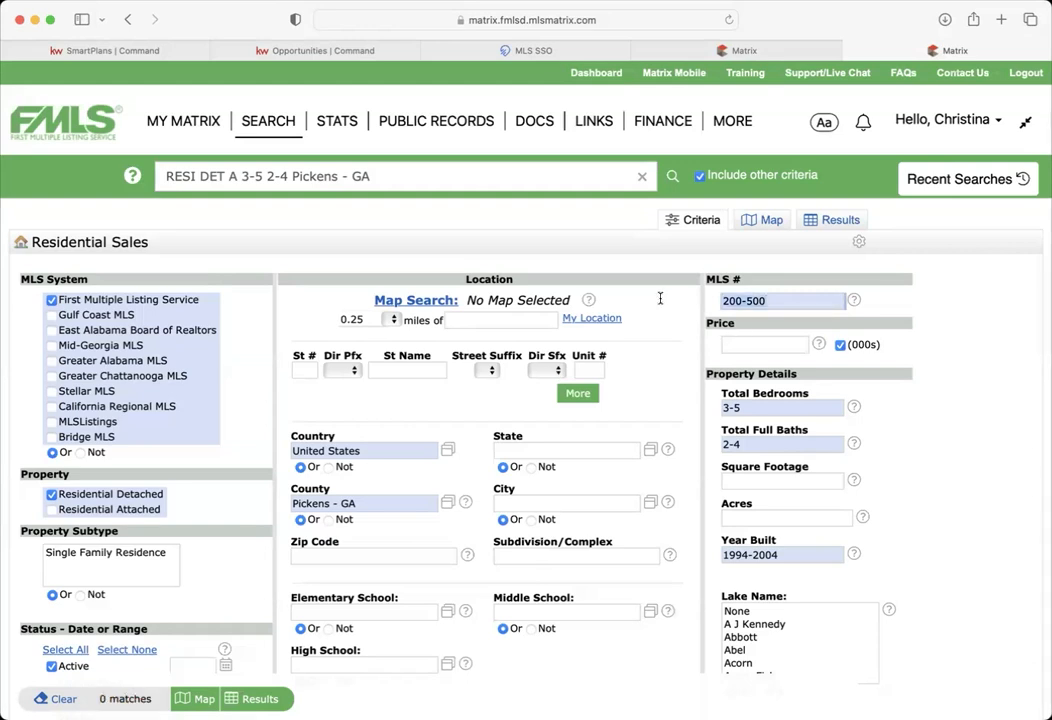
key(BackSpace)
scroll(674, 381, down, 5)
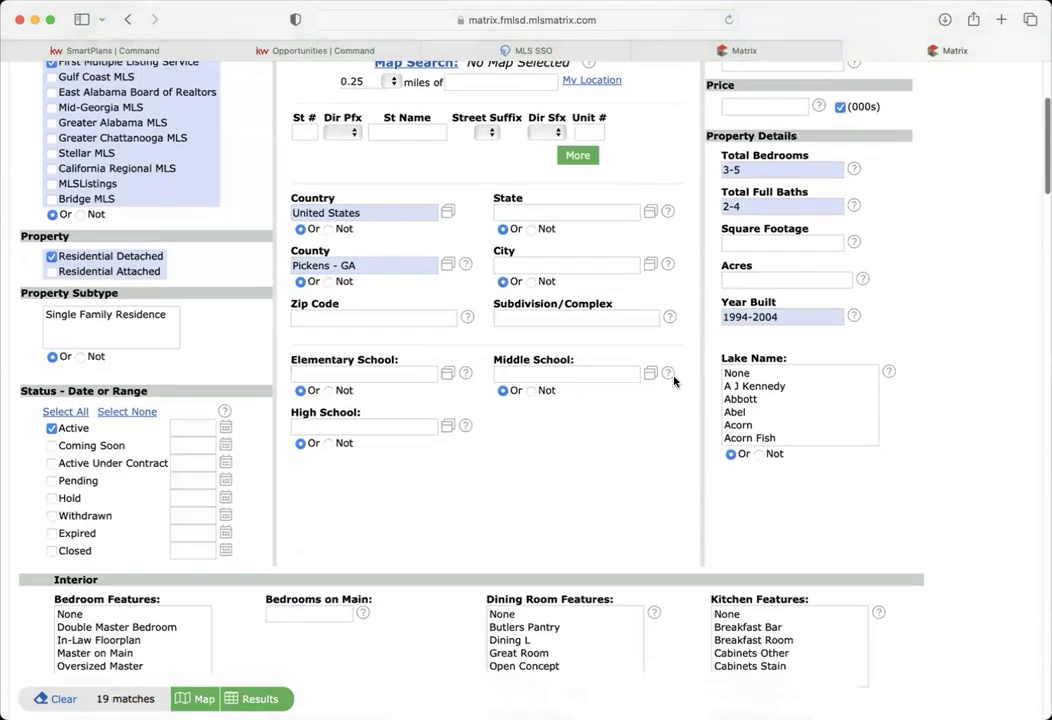
scroll(674, 381, up, 4)
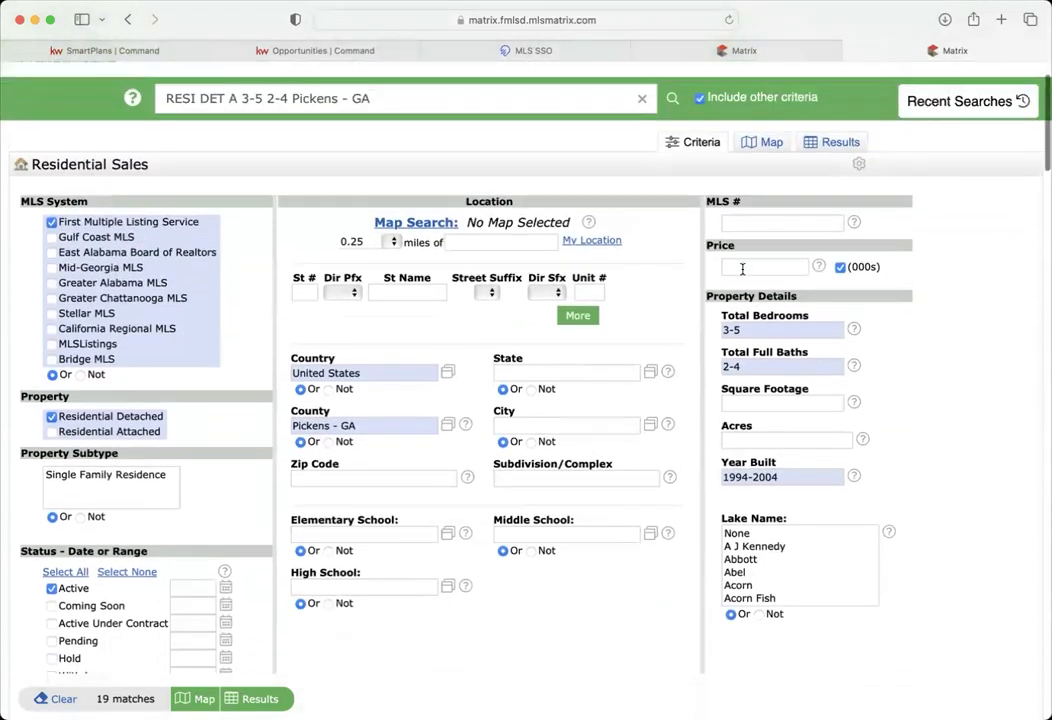
text(200)
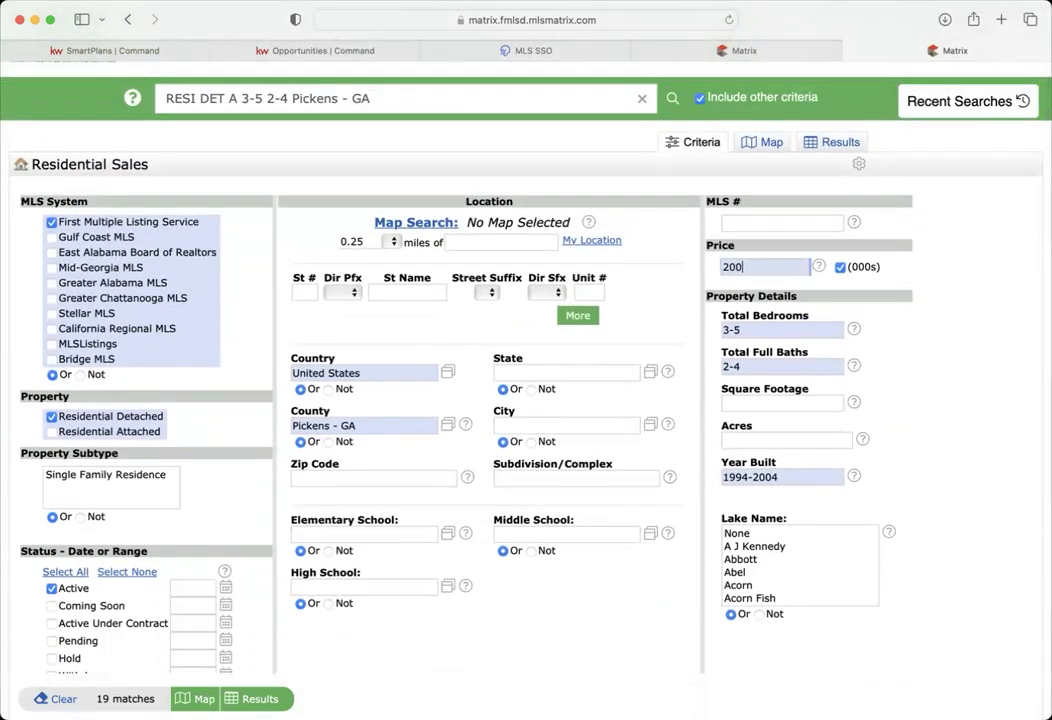
text(-500)
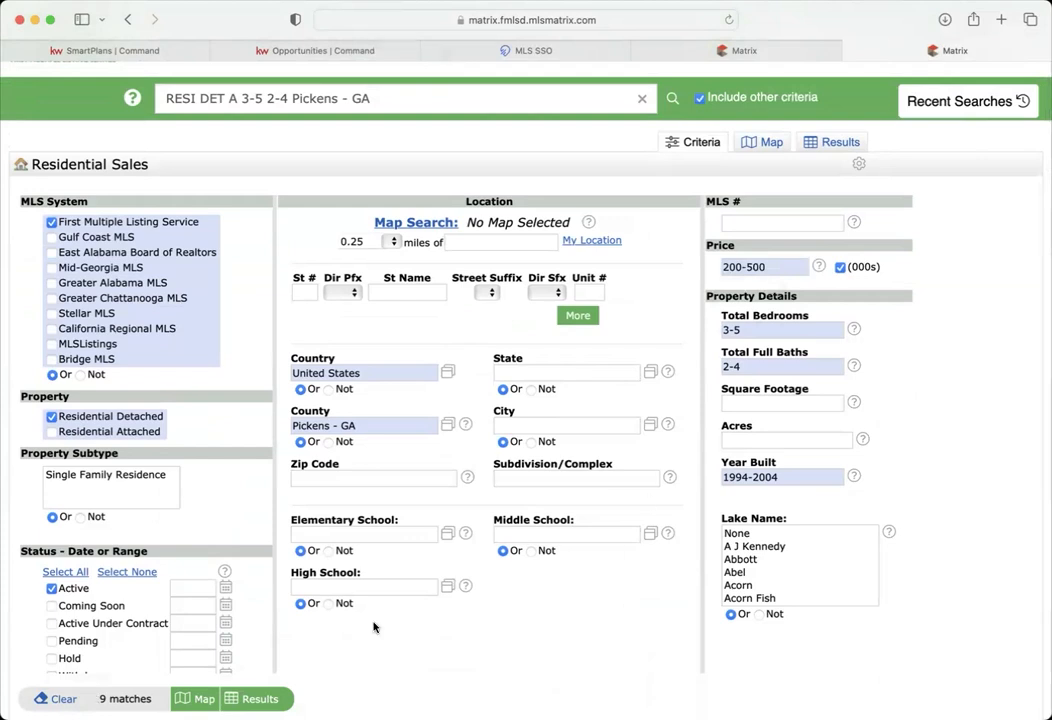
click(252, 698)
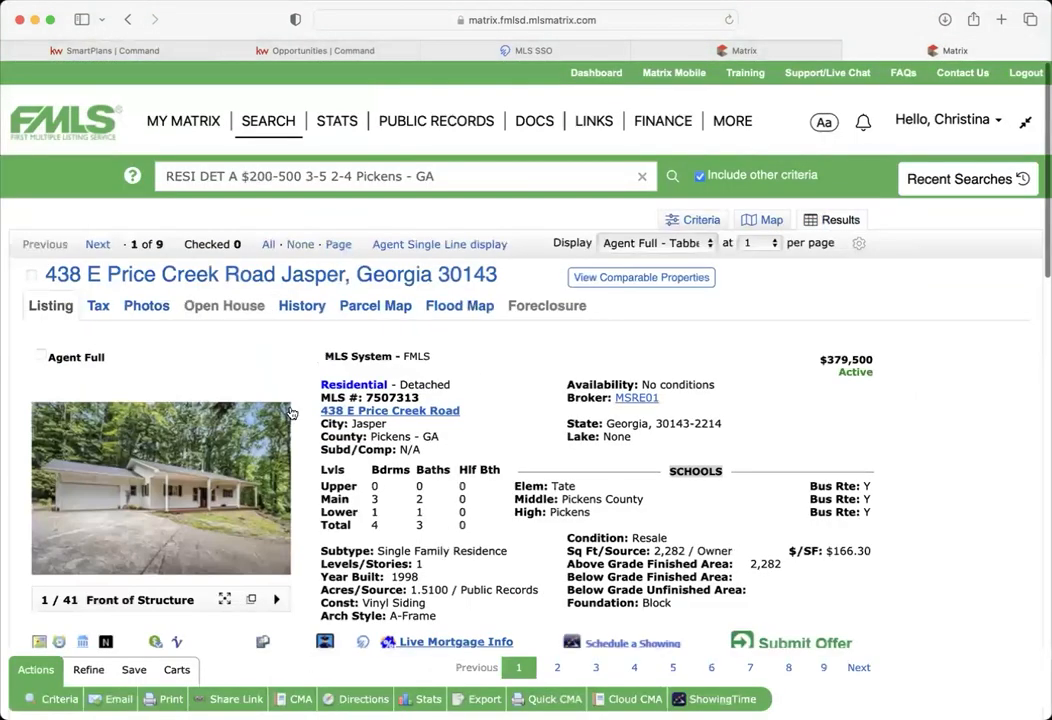
click(97, 244)
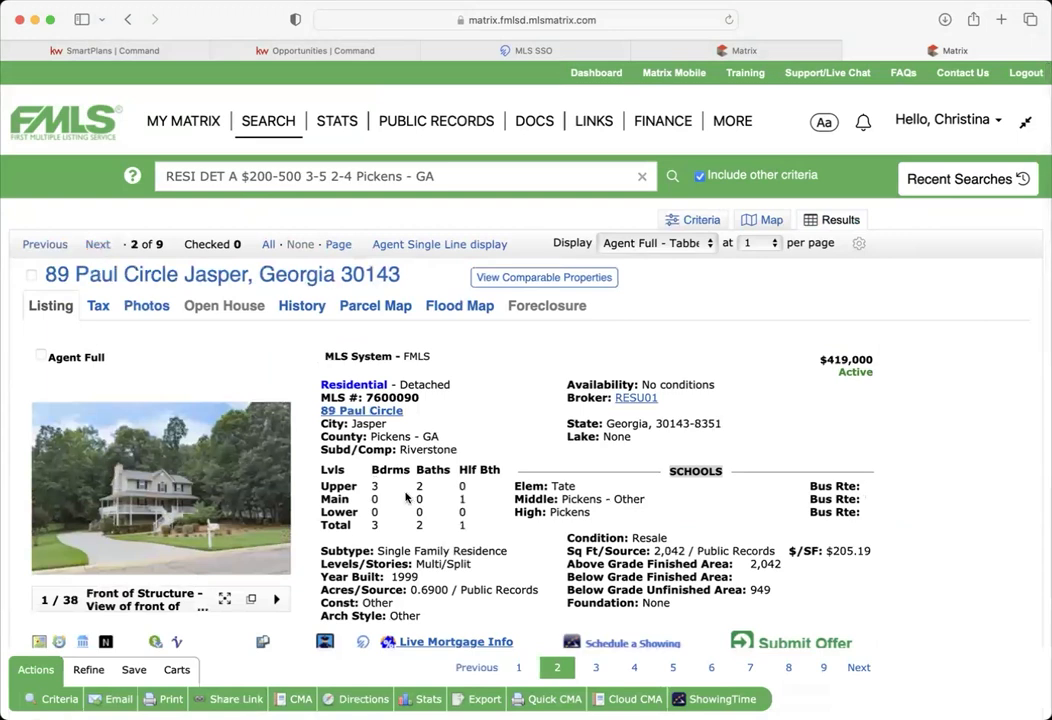
double_click(665, 551)
click(31, 277)
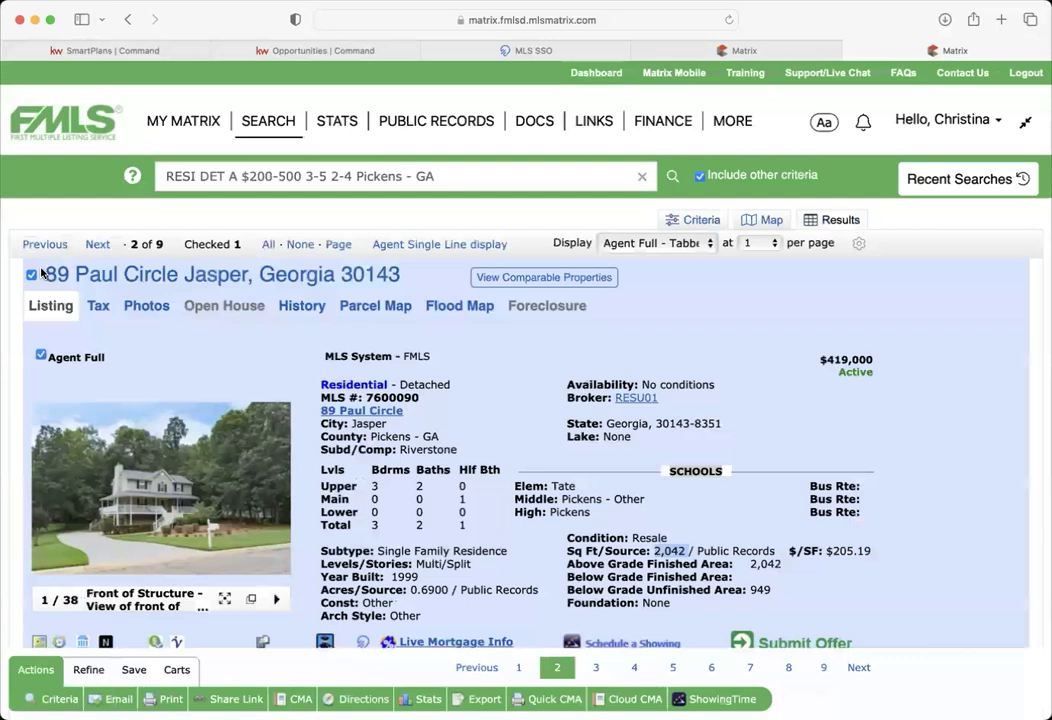
click(98, 244)
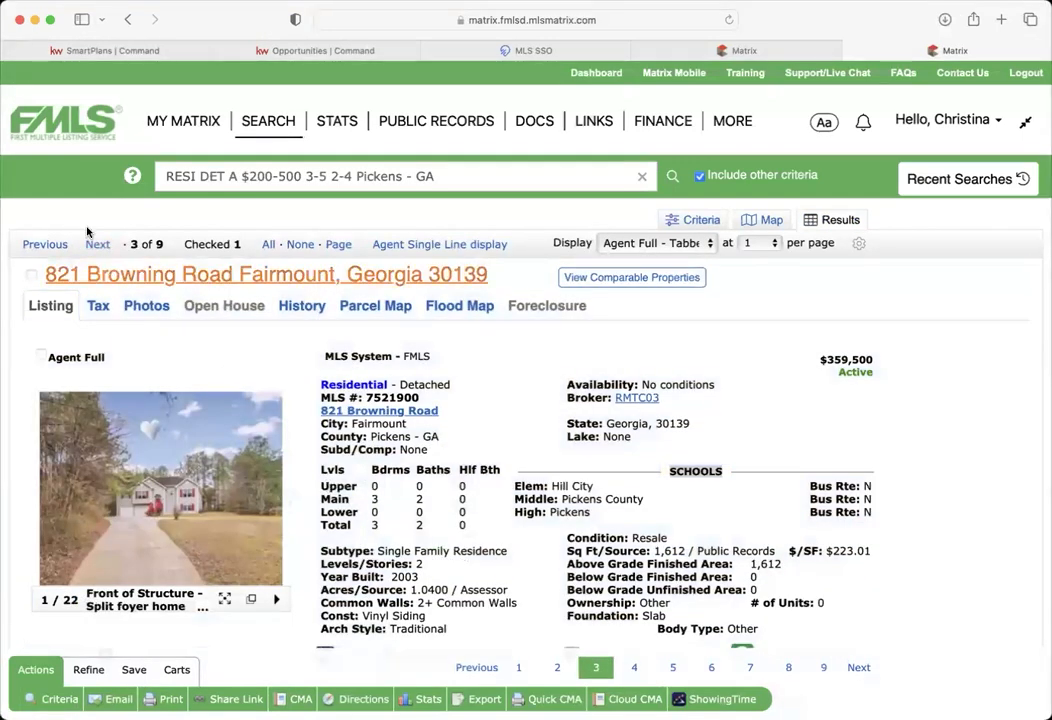
click(97, 246)
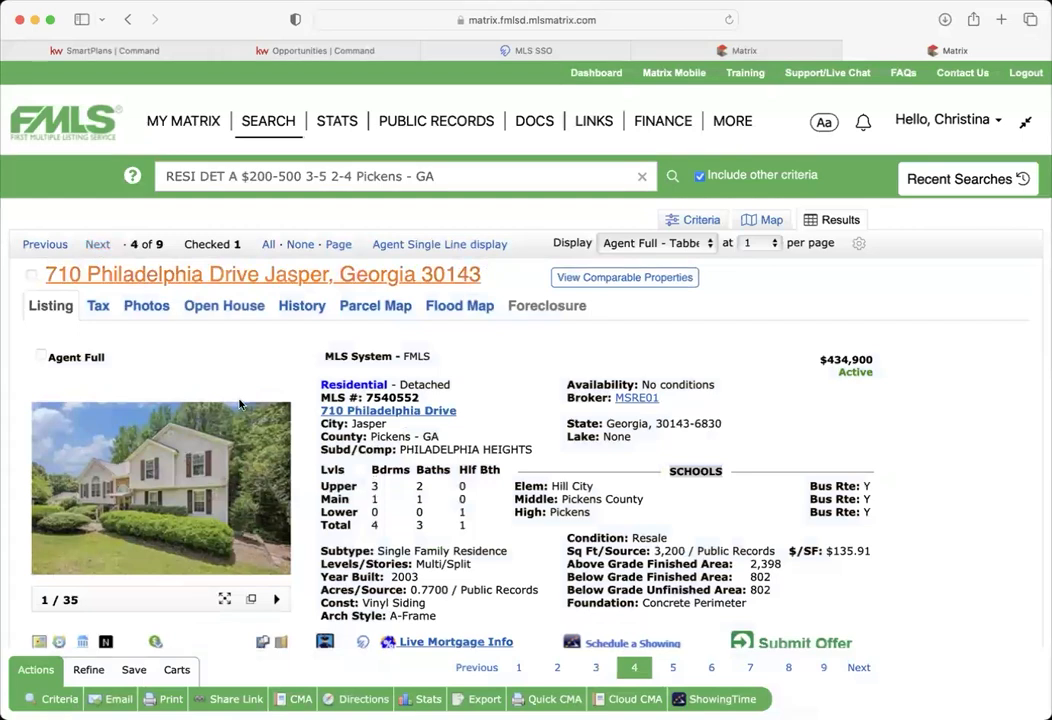
click(31, 275)
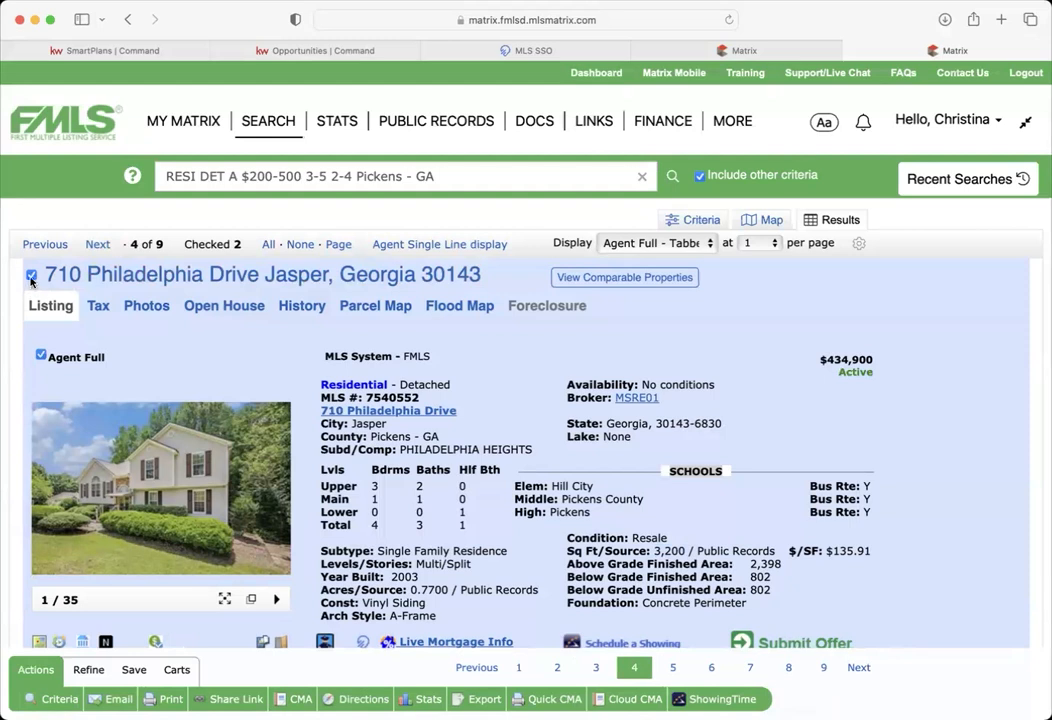
click(97, 245)
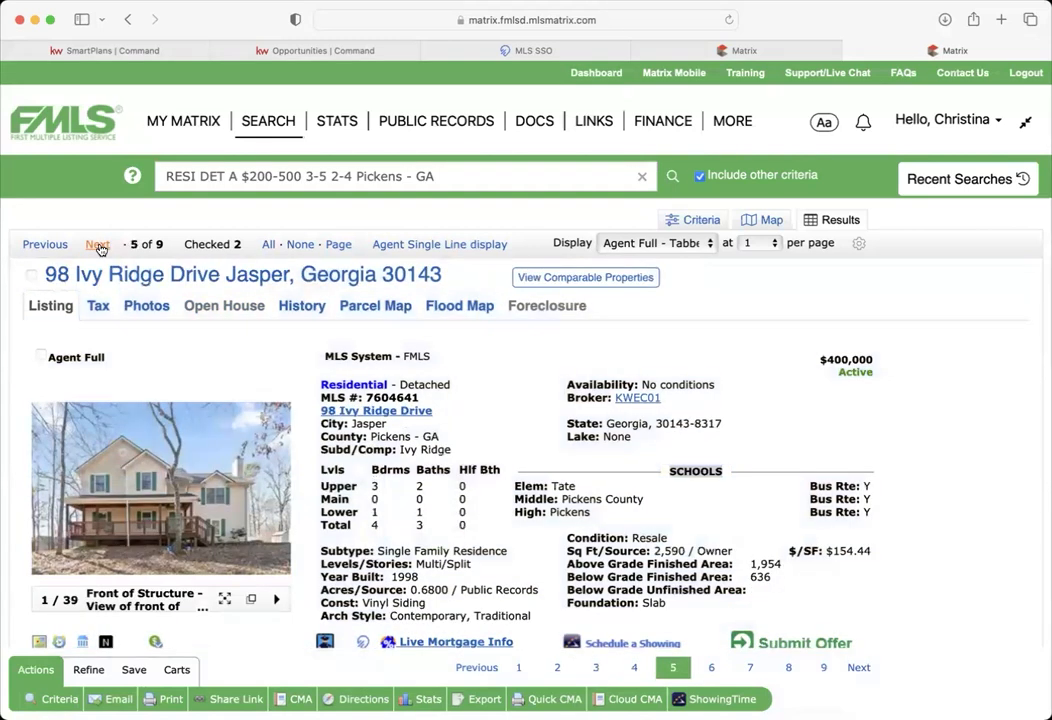
click(31, 276)
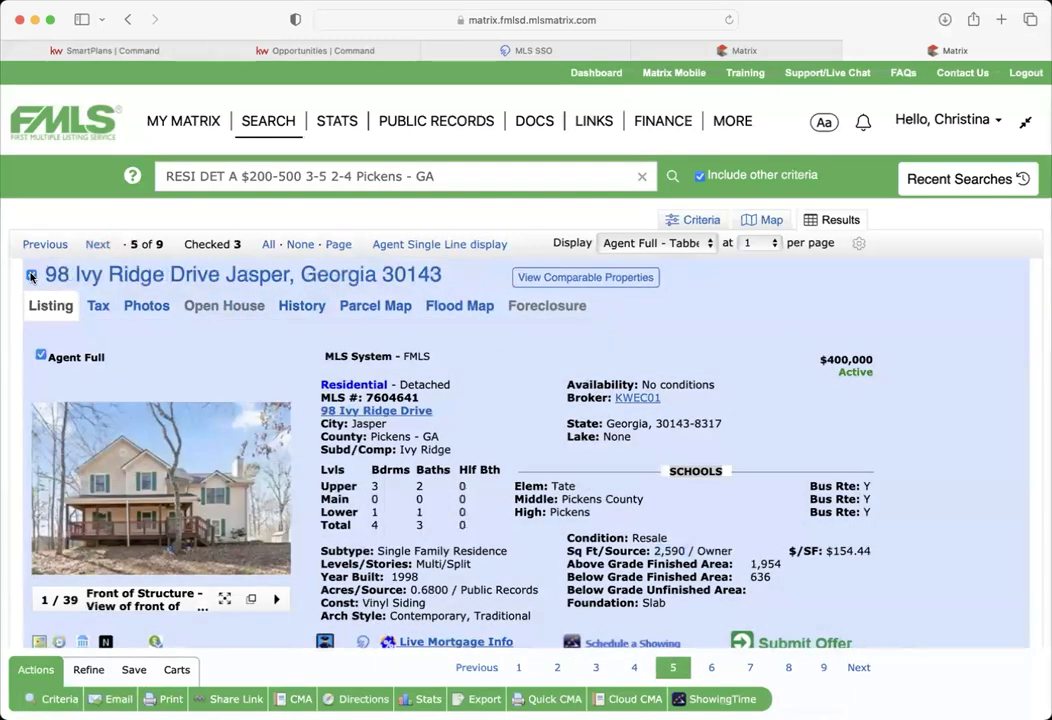
click(97, 245)
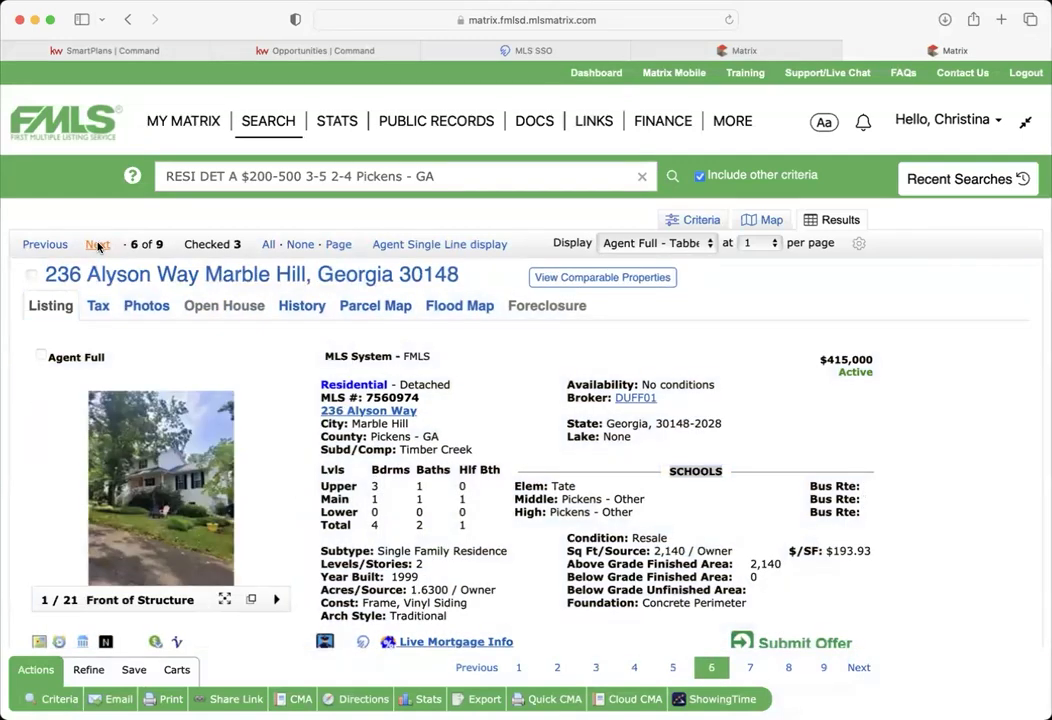
click(31, 278)
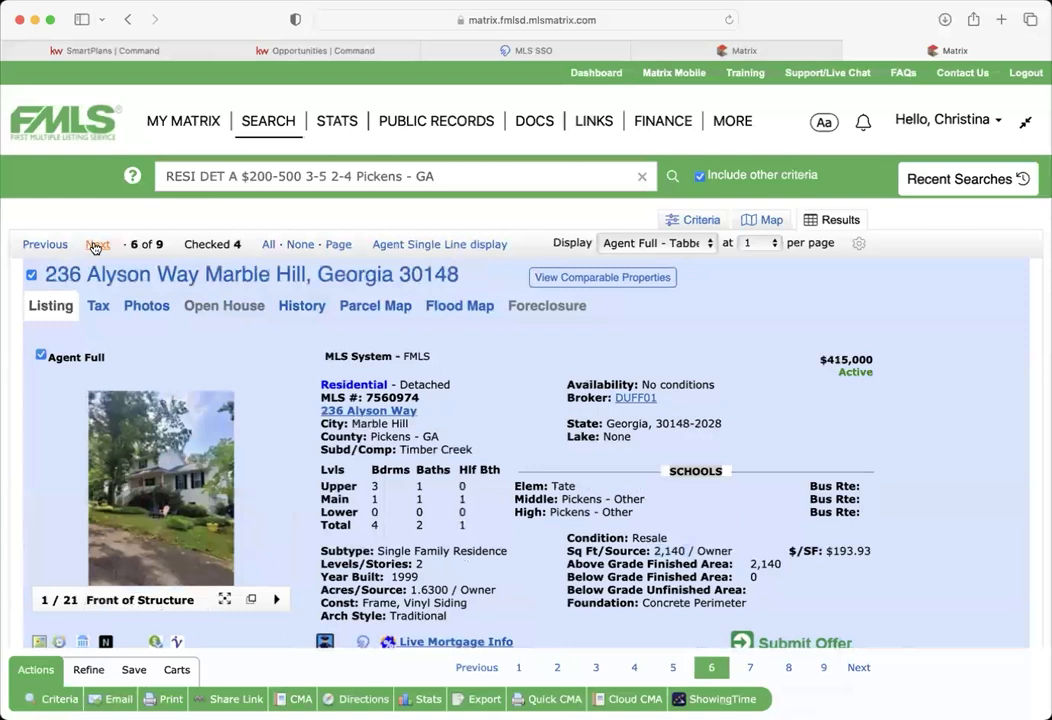
click(96, 245)
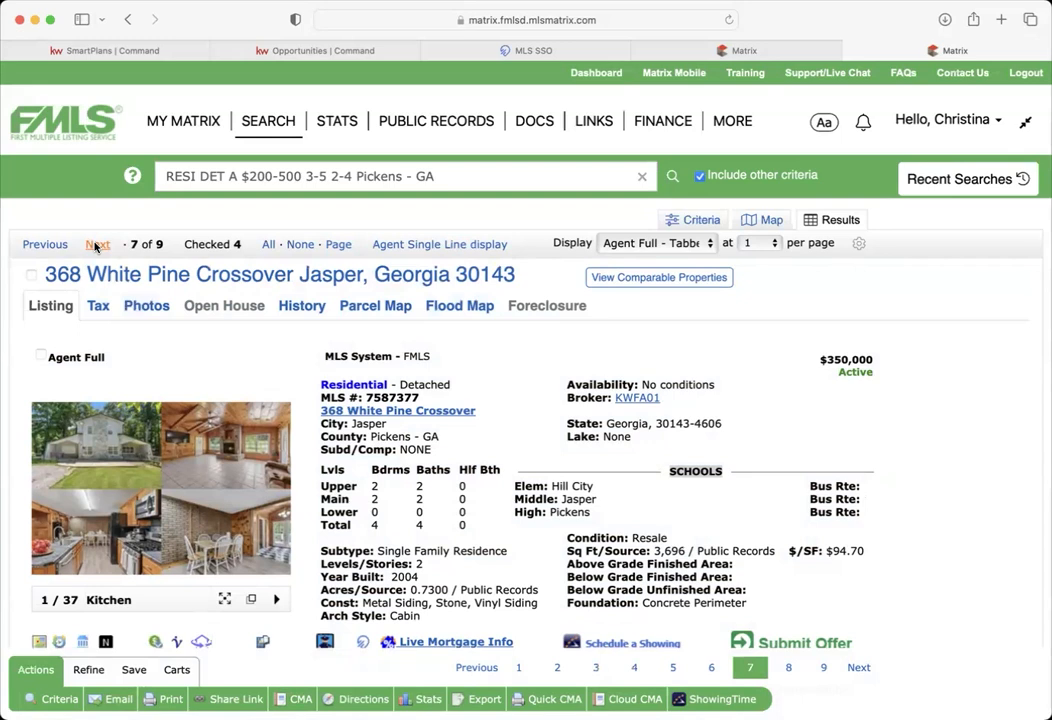
click(96, 245)
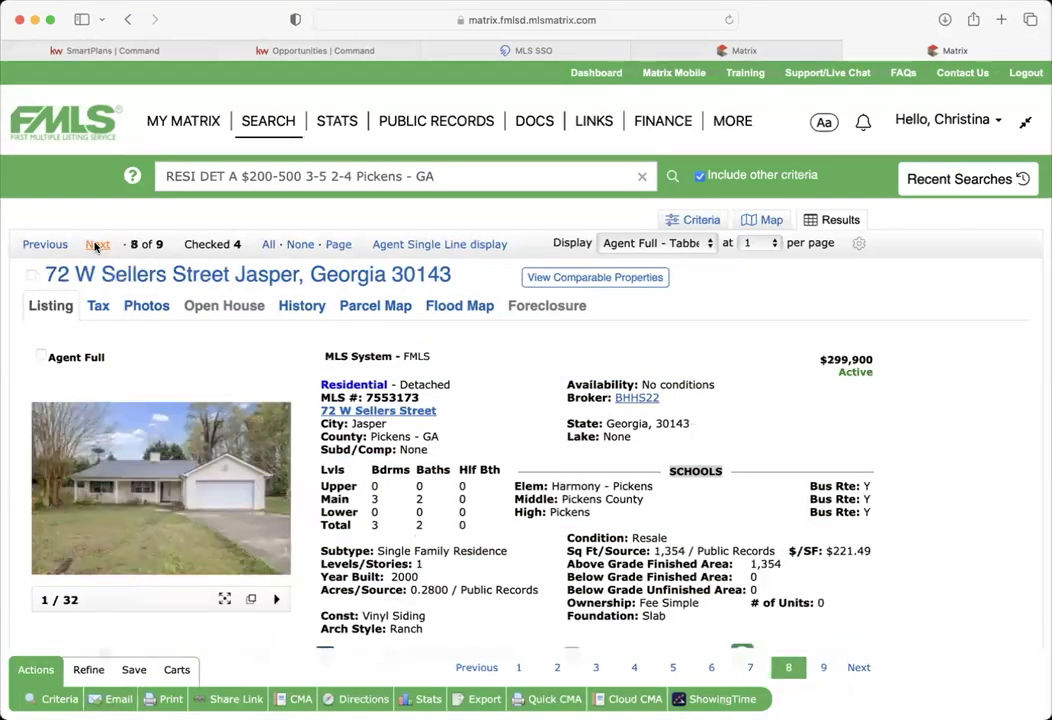
click(96, 245)
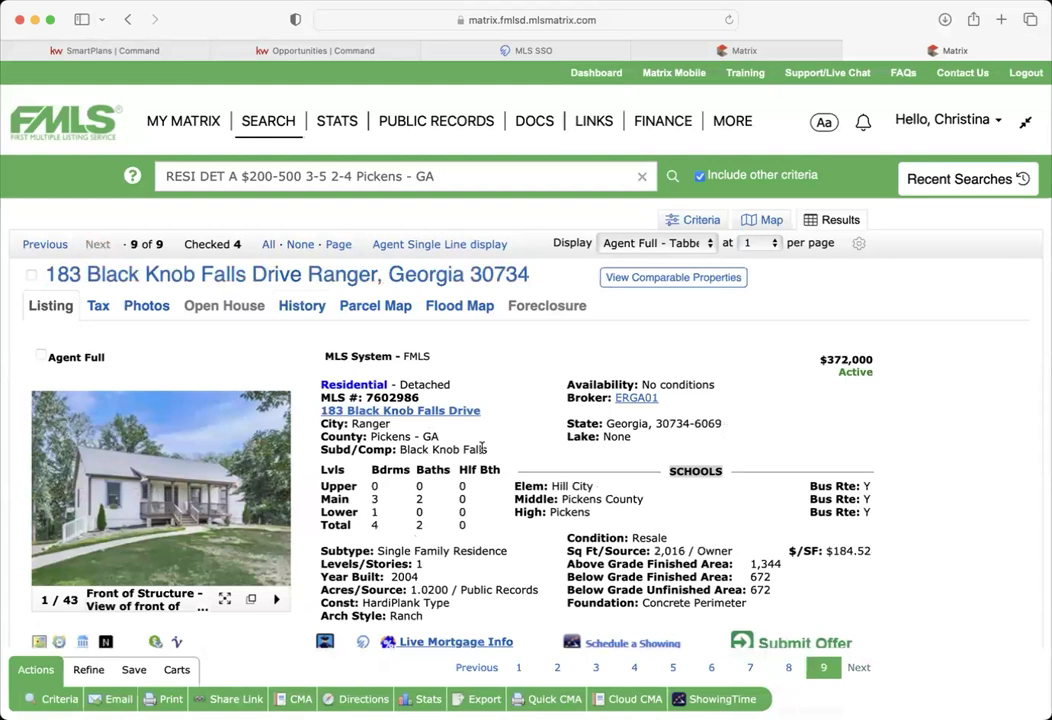
double_click(856, 372)
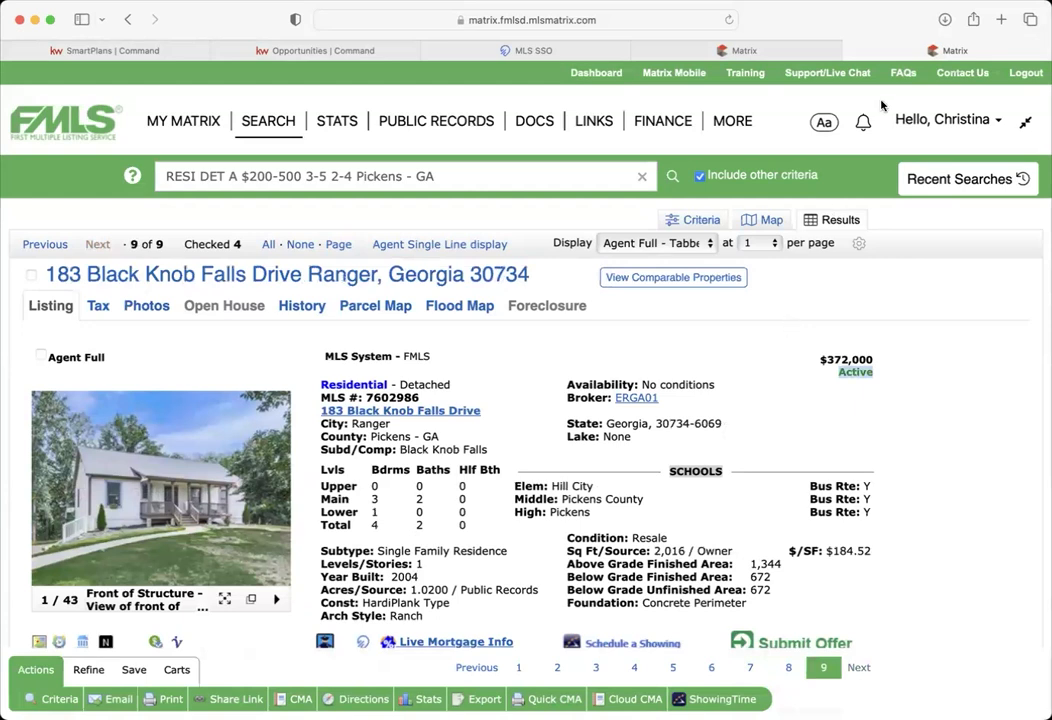
- Show the 9 results in Agent Single Line view and narrow them to the 4 checked listings
mouse_move(780, 169)
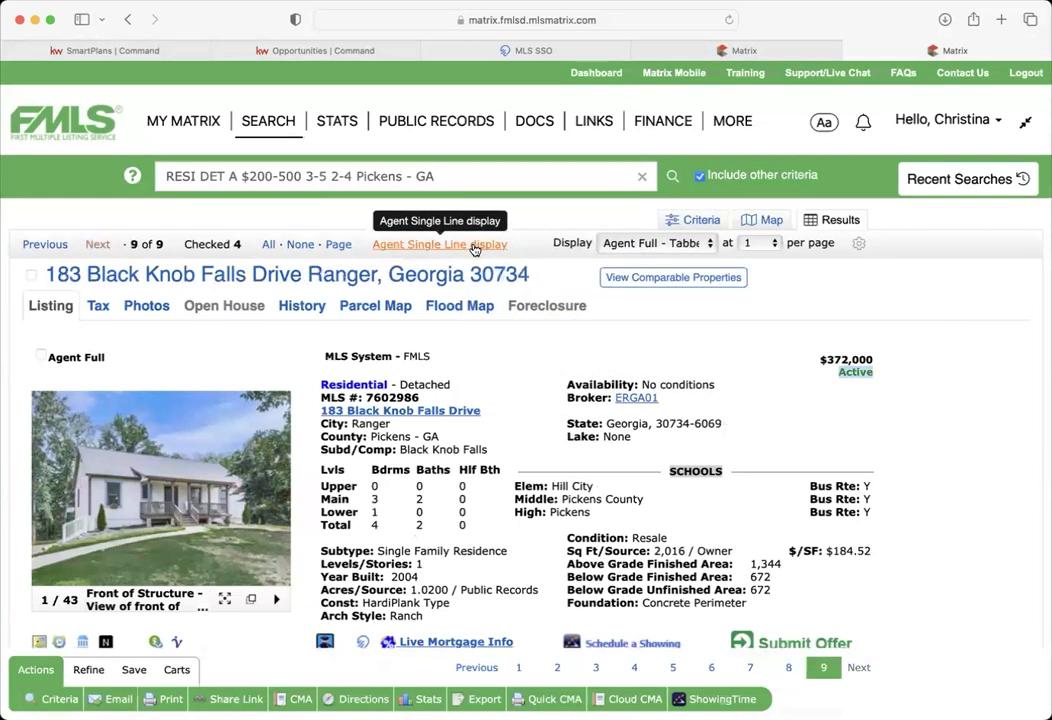
click(474, 246)
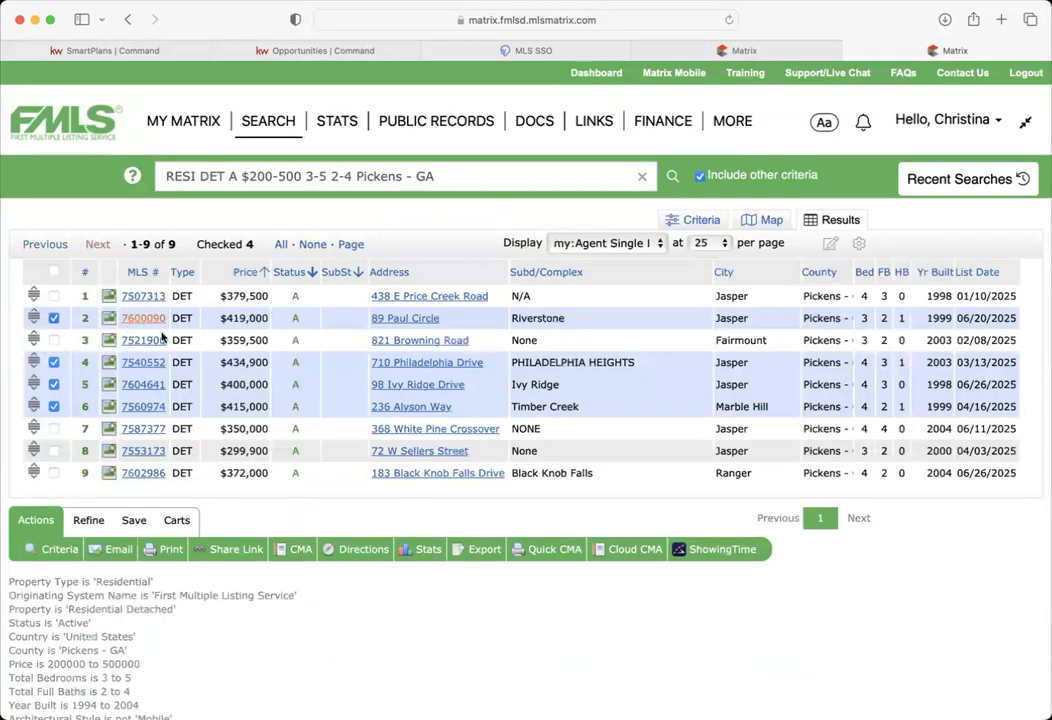
click(88, 522)
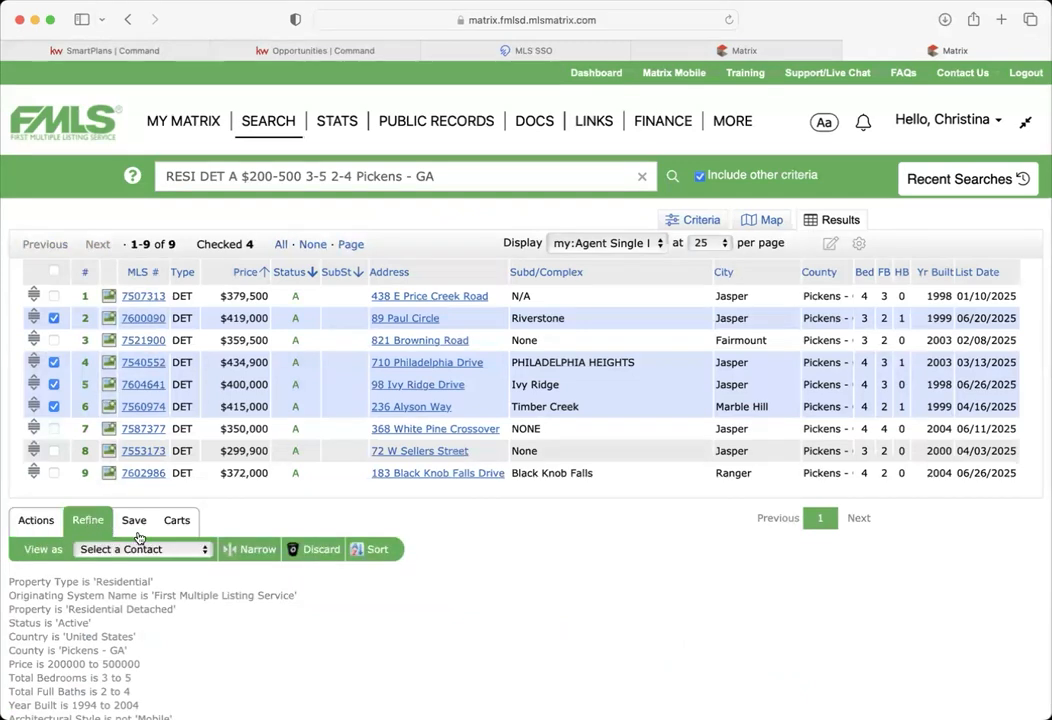
click(256, 550)
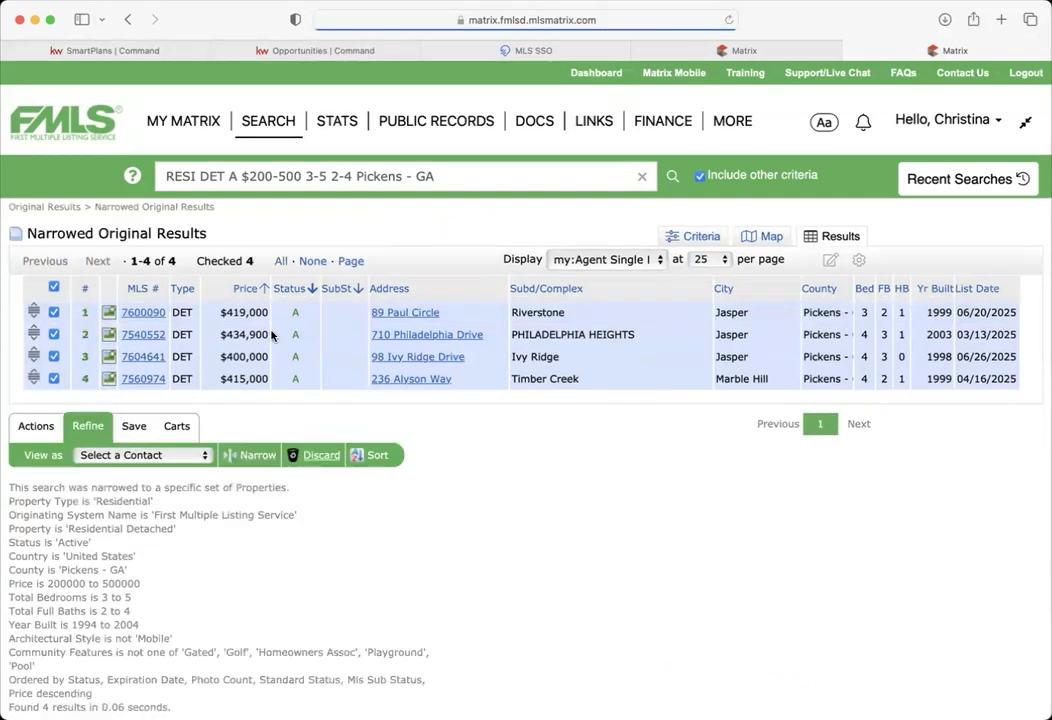
click(36, 426)
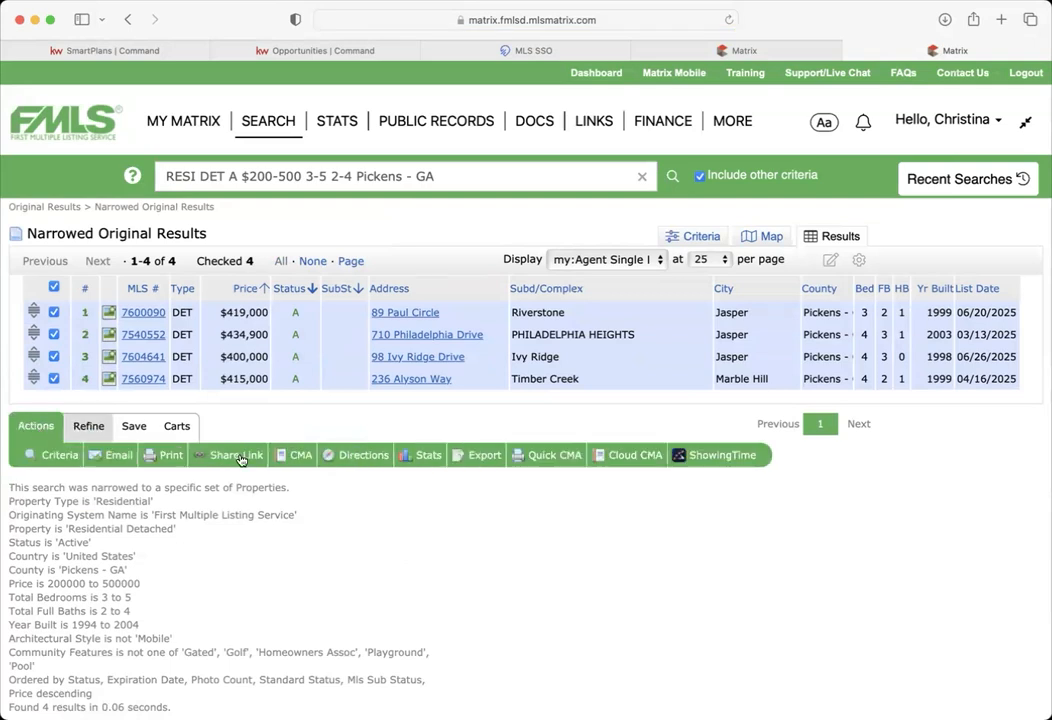
- Generate a Quick CMA Market Analysis Summary ($417,225 average list price), review it, and return to results
click(556, 458)
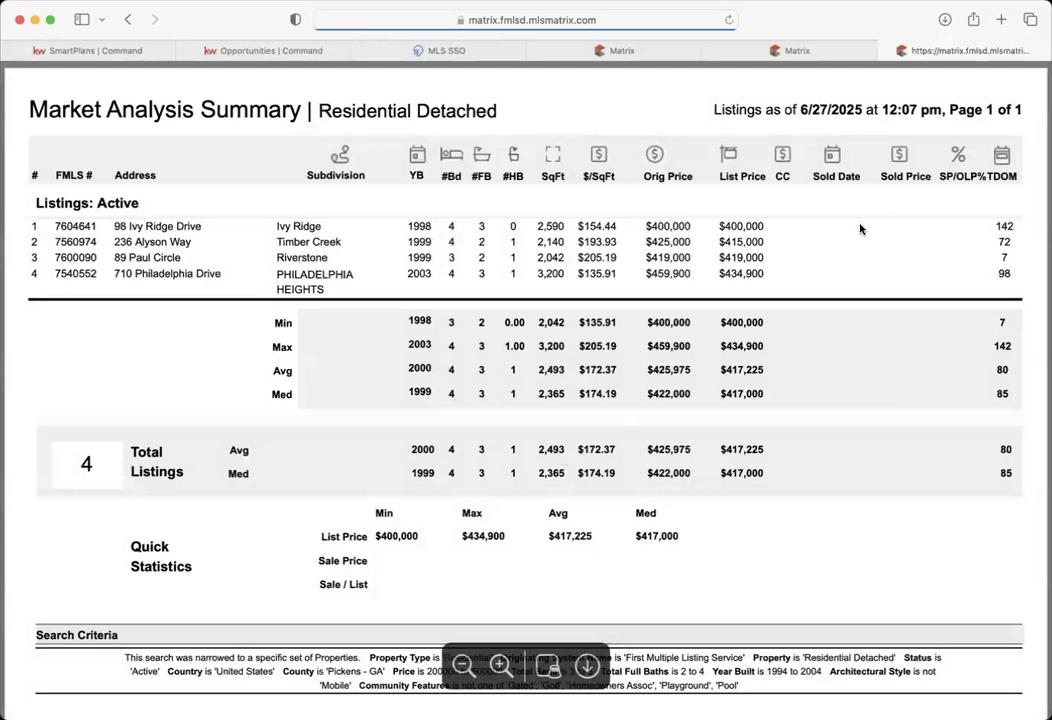
double_click(121, 203)
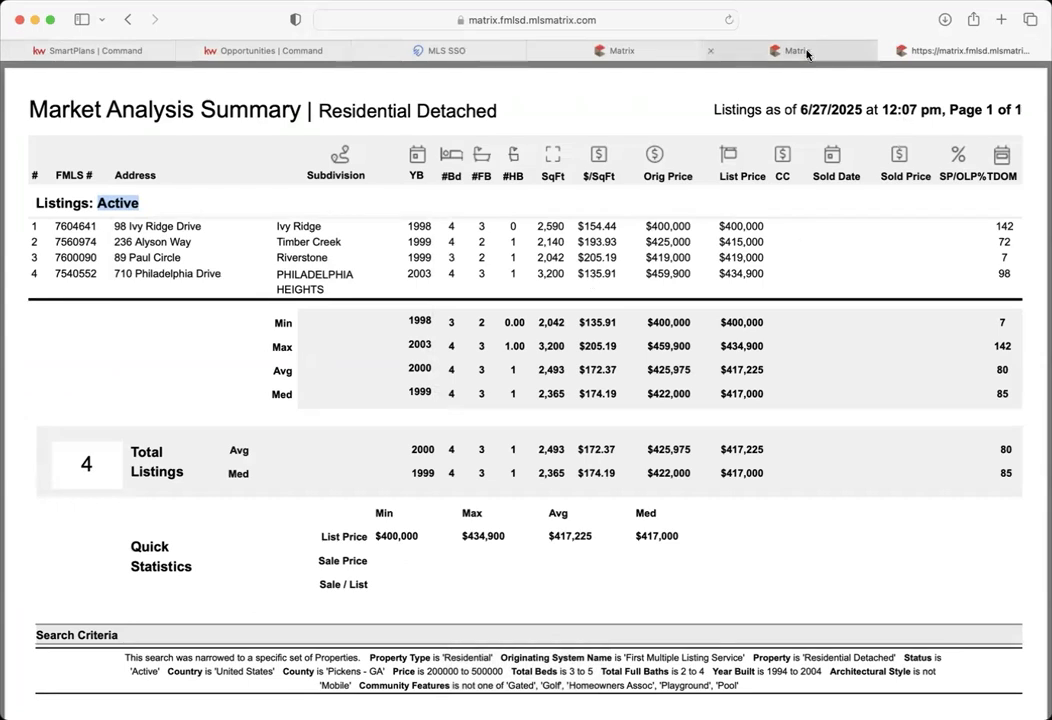
mouse_move(807, 54)
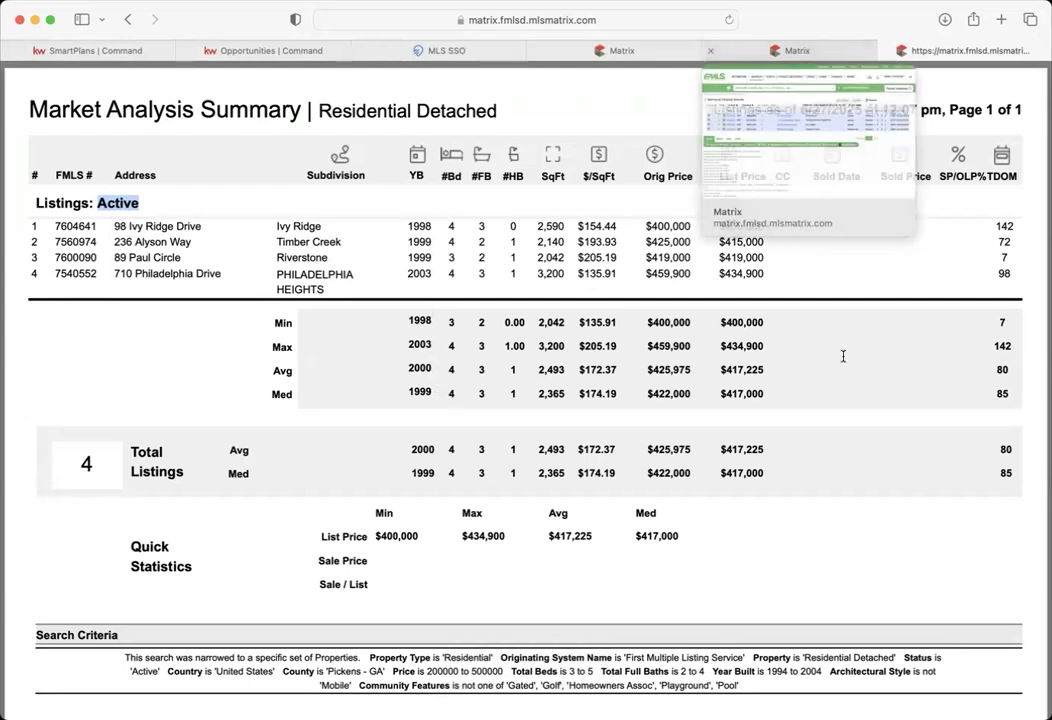
click(773, 52)
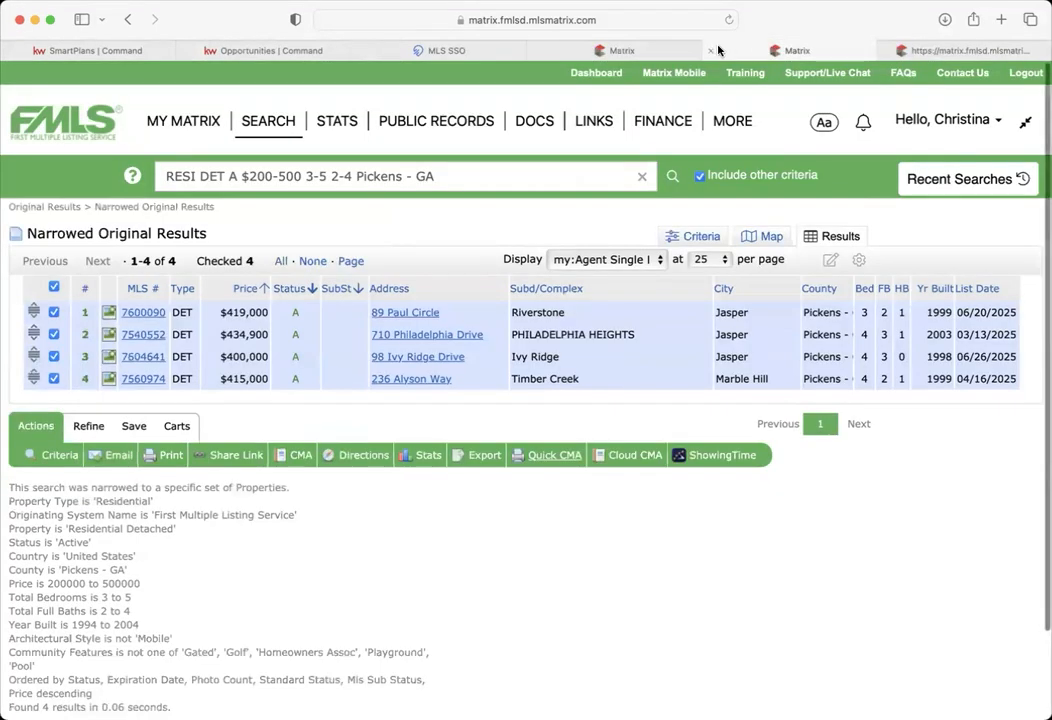
click(655, 51)
click(817, 50)
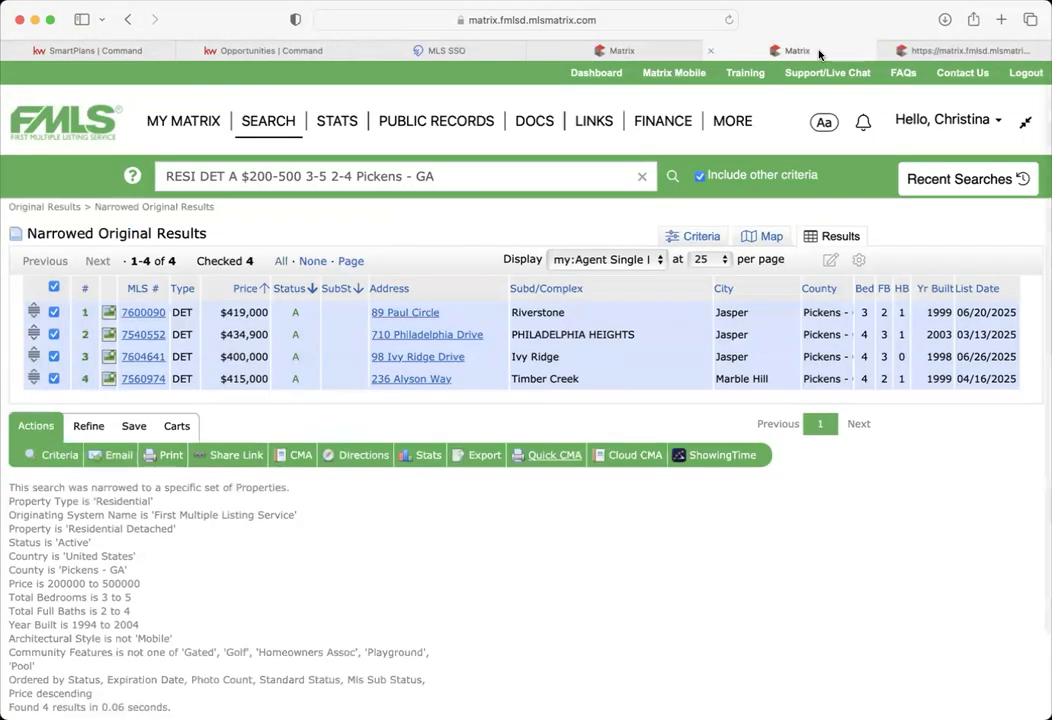
mouse_move(663, 53)
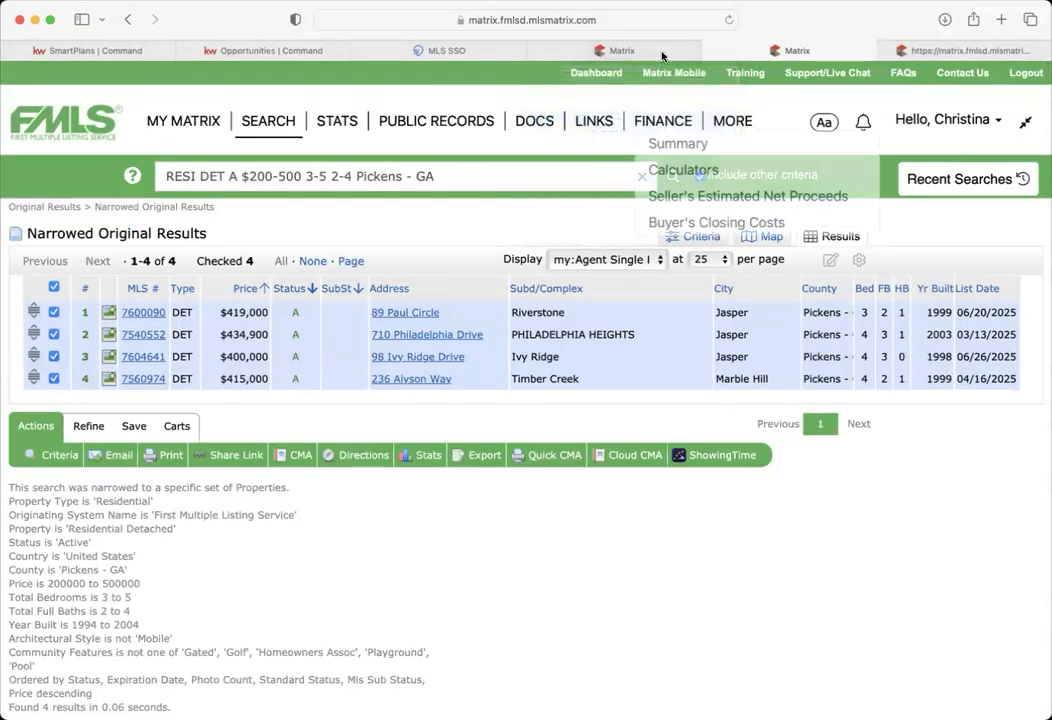
mouse_move(946, 55)
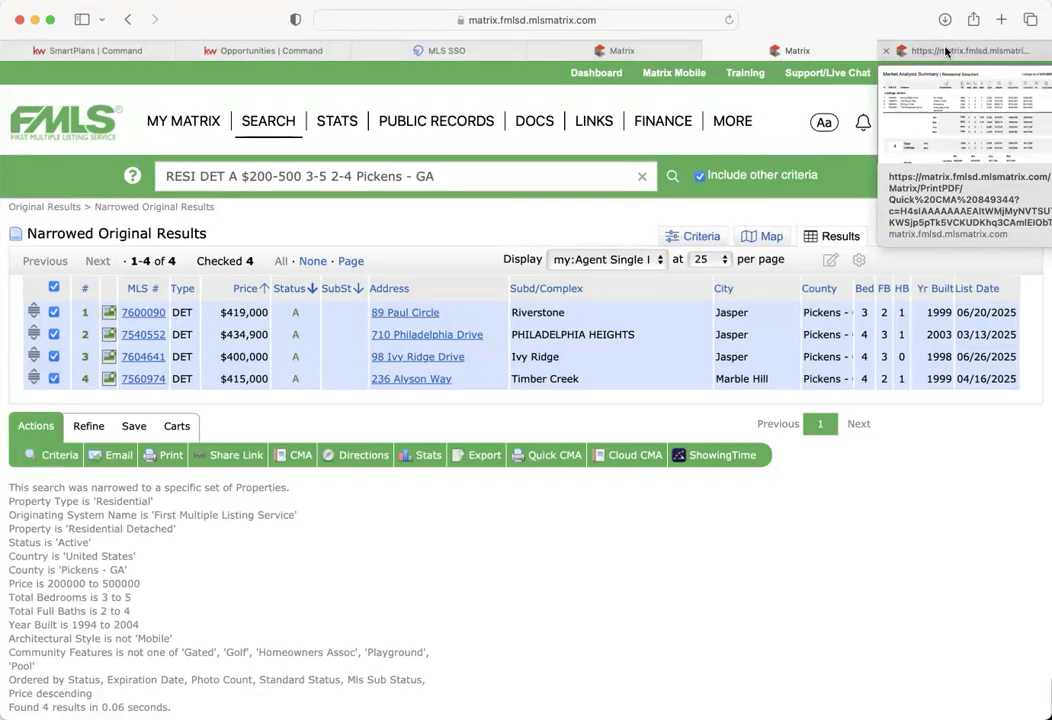
click(946, 52)
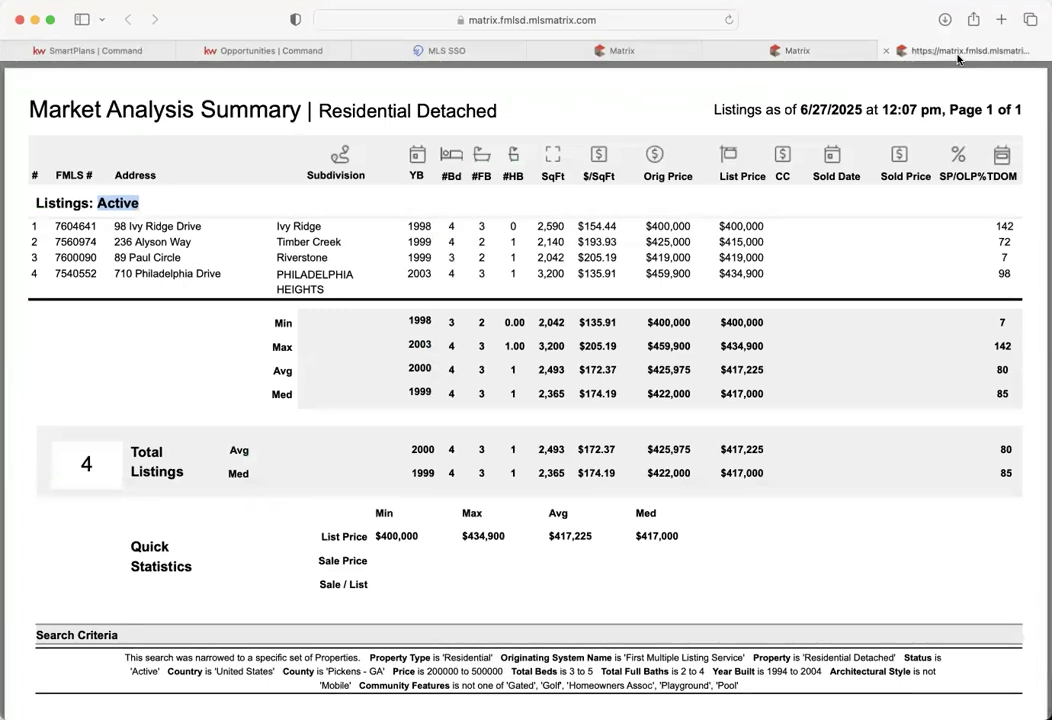
click(869, 51)
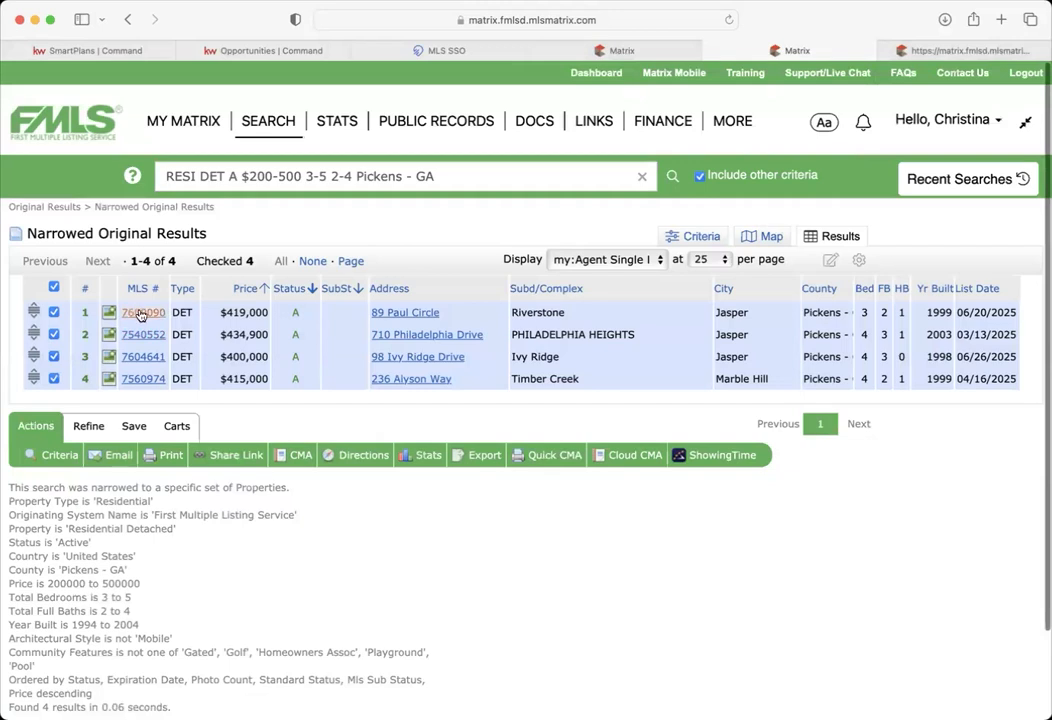
click(141, 314)
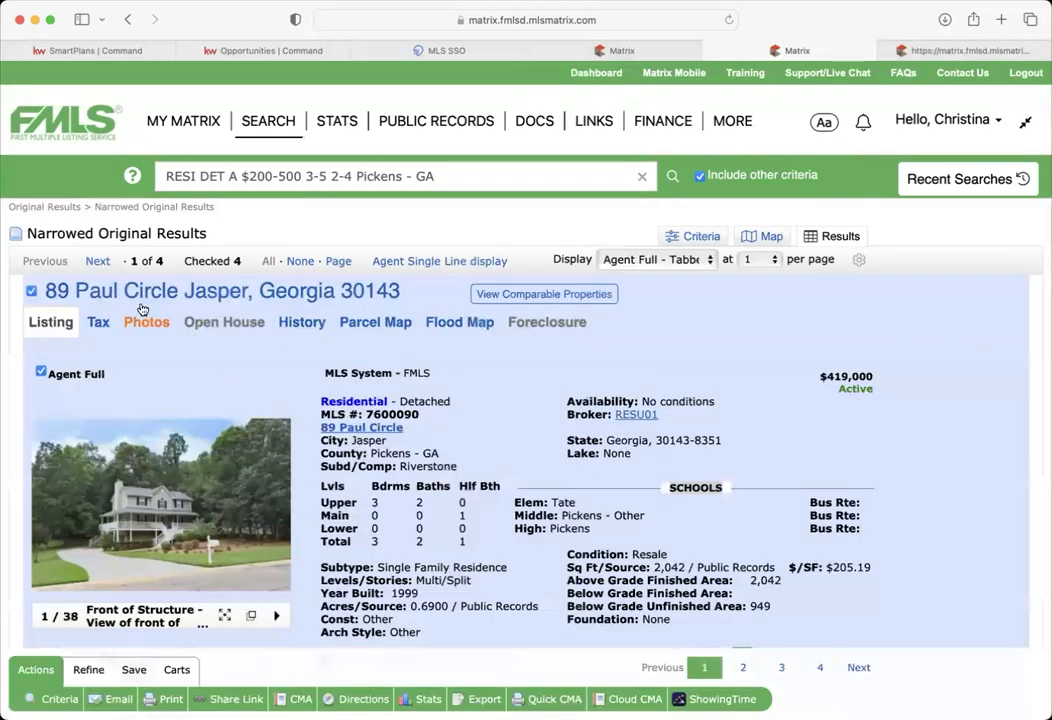
click(98, 262)
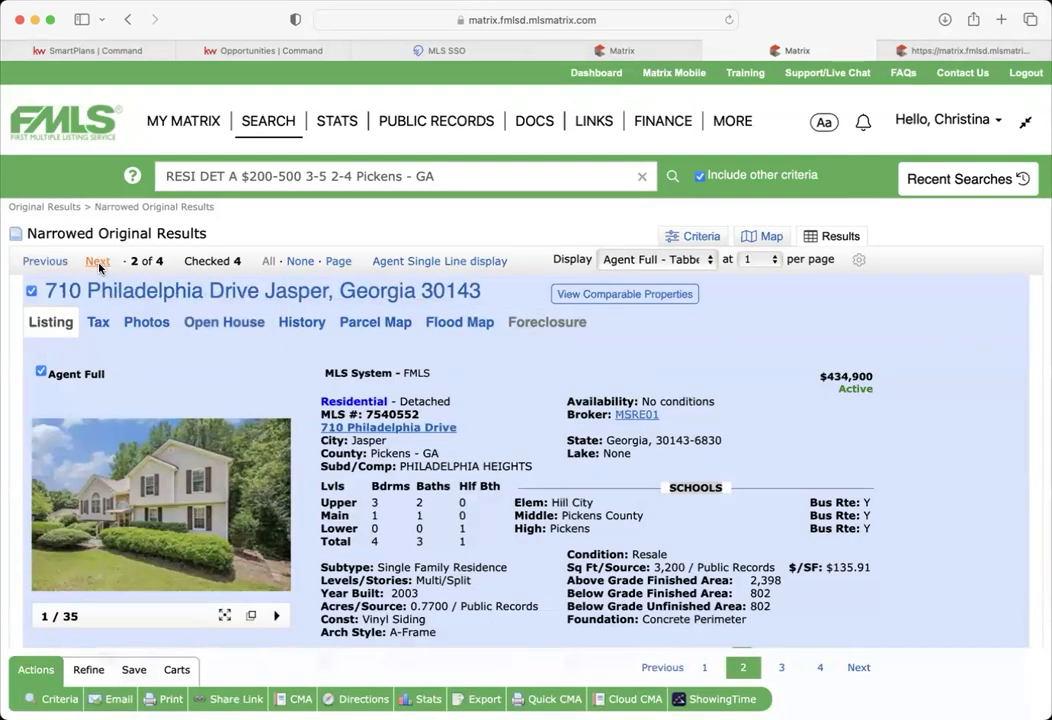
click(98, 262)
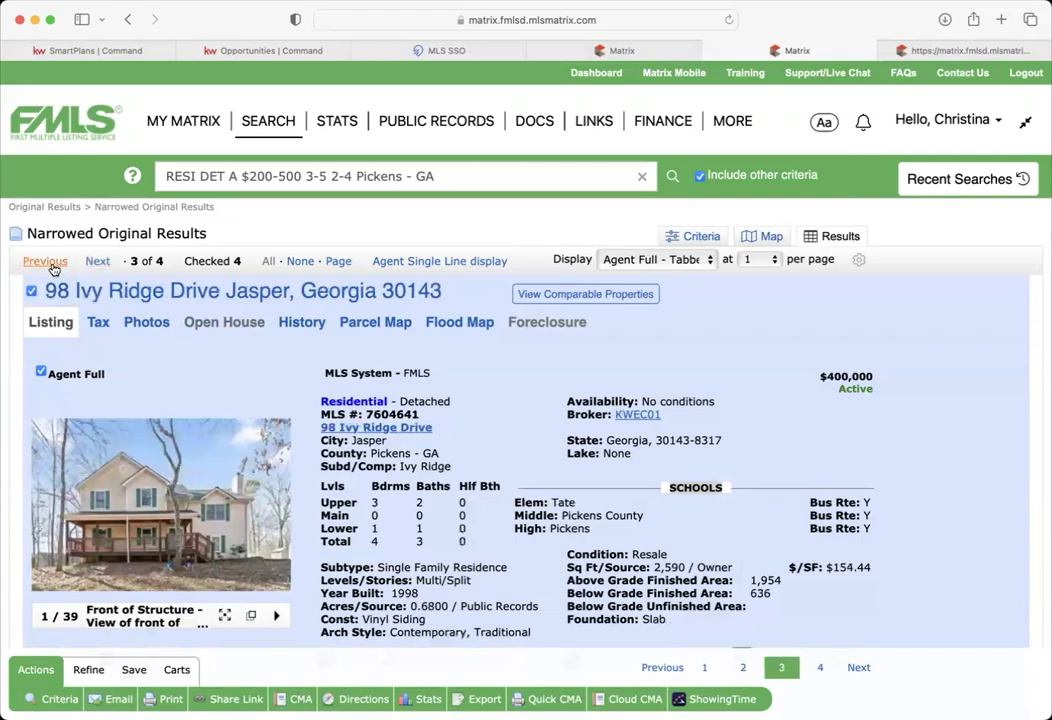
click(145, 323)
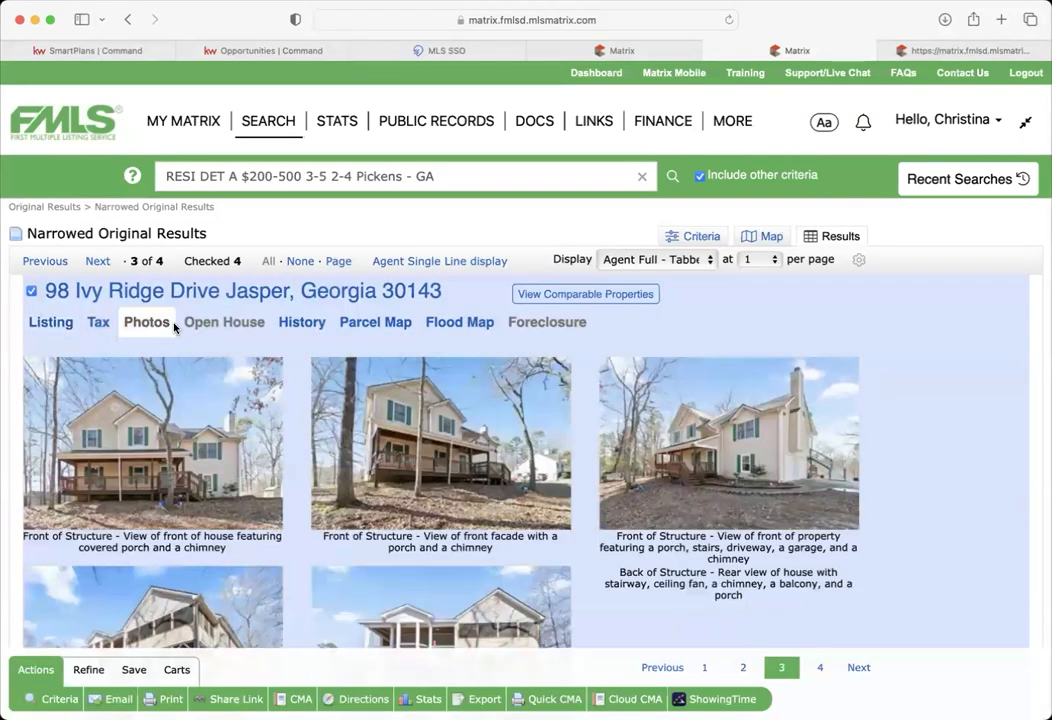
scroll(297, 507, down, 15)
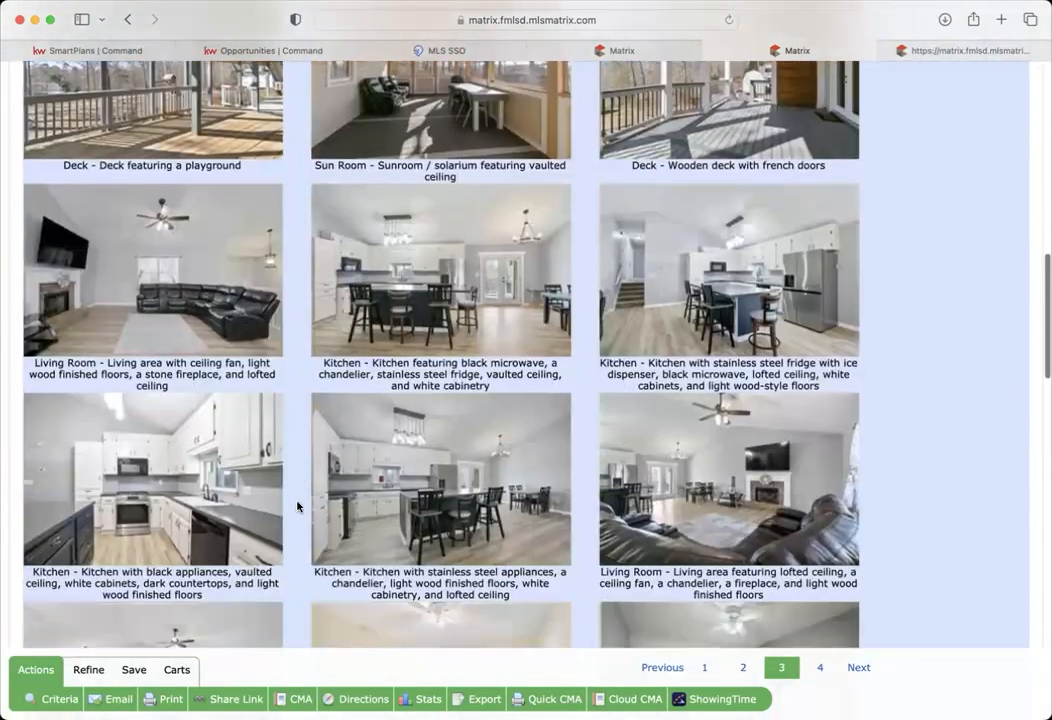
scroll(297, 507, down, 15)
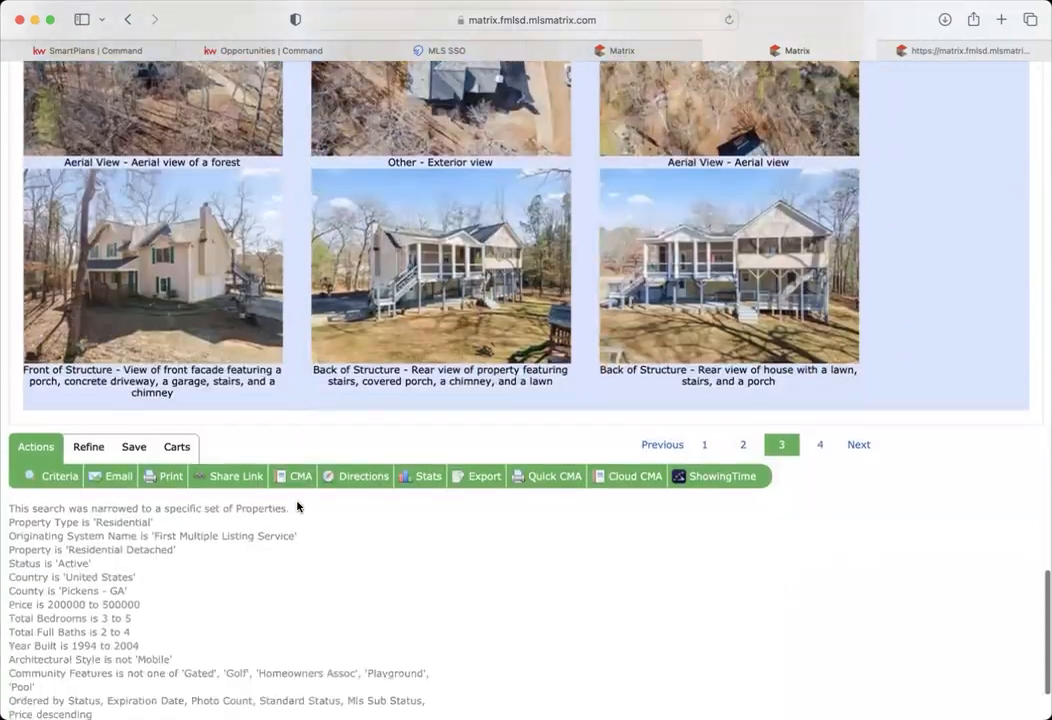
scroll(297, 507, up, 20)
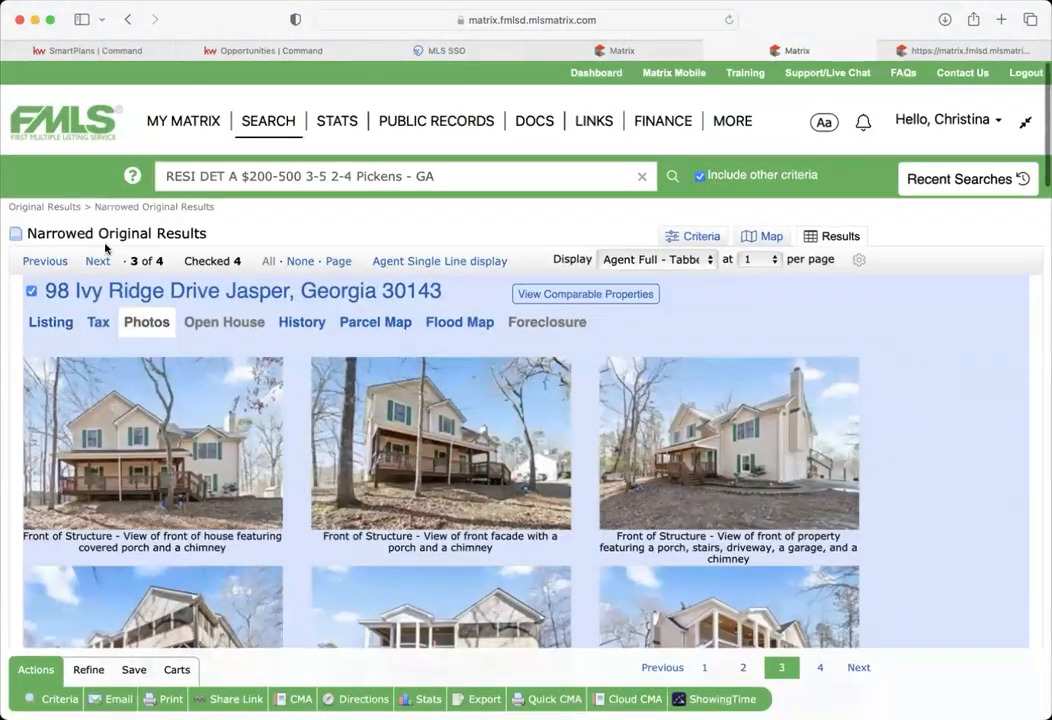
click(97, 261)
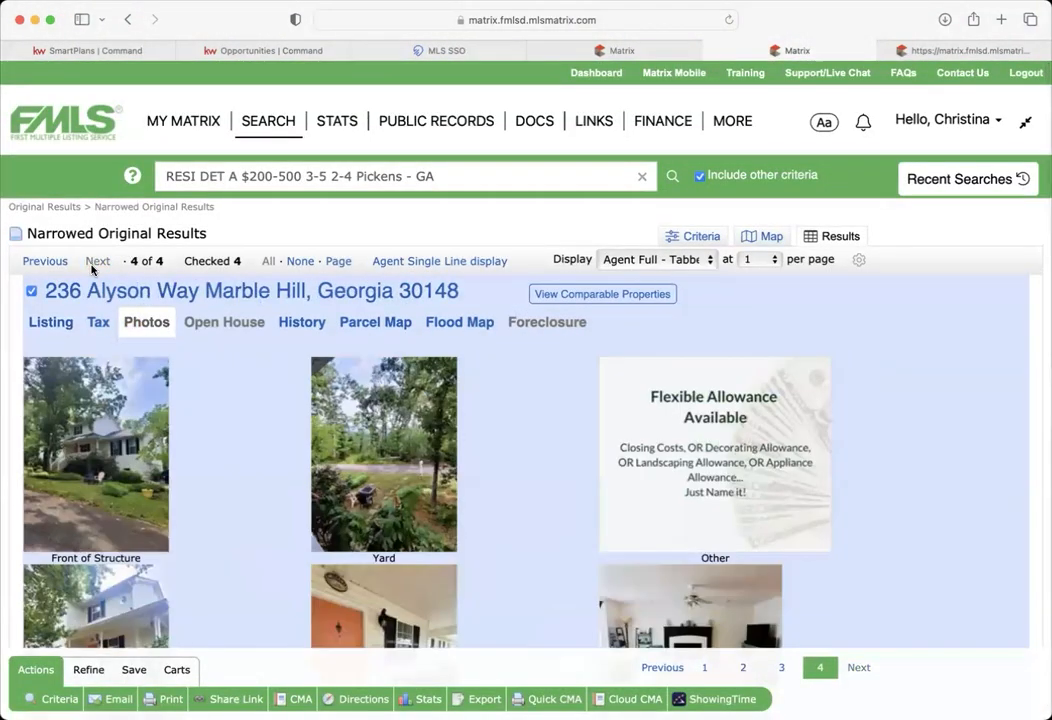
scroll(225, 488, down, 5)
scroll(225, 488, down, 2)
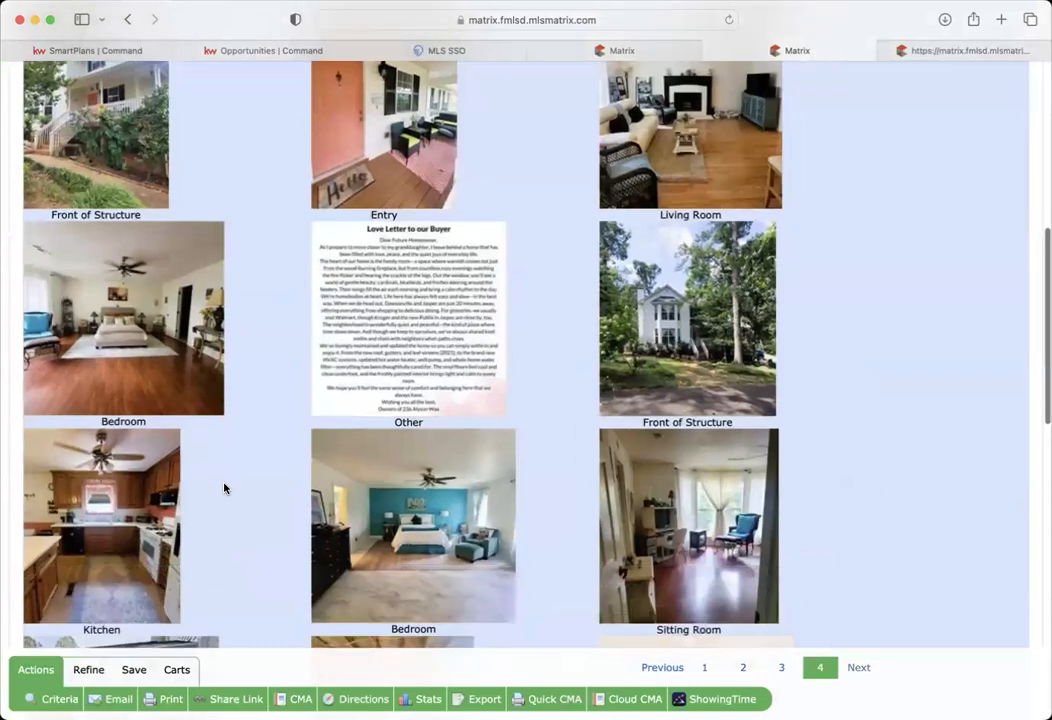
scroll(225, 488, up, 6)
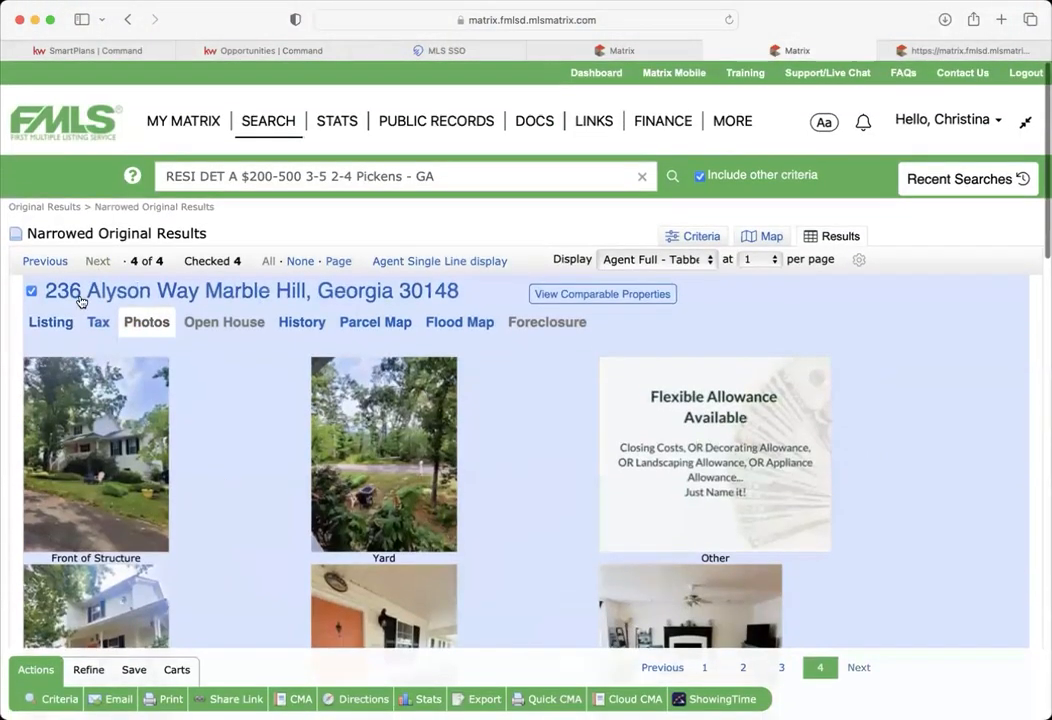
click(50, 325)
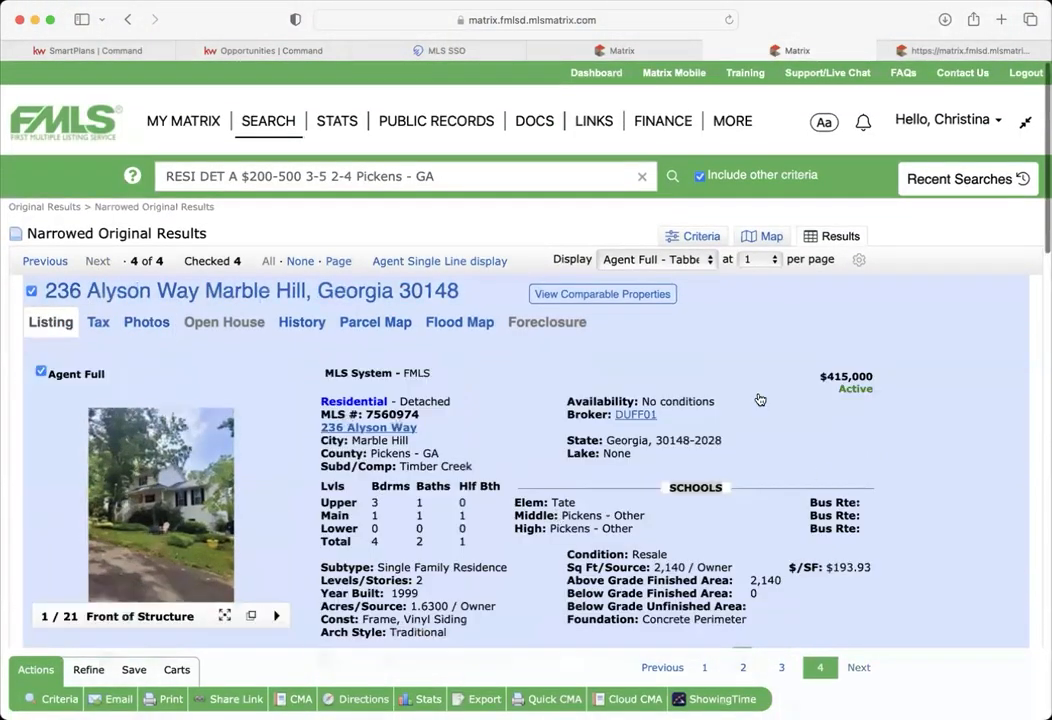
scroll(514, 486, down, 1)
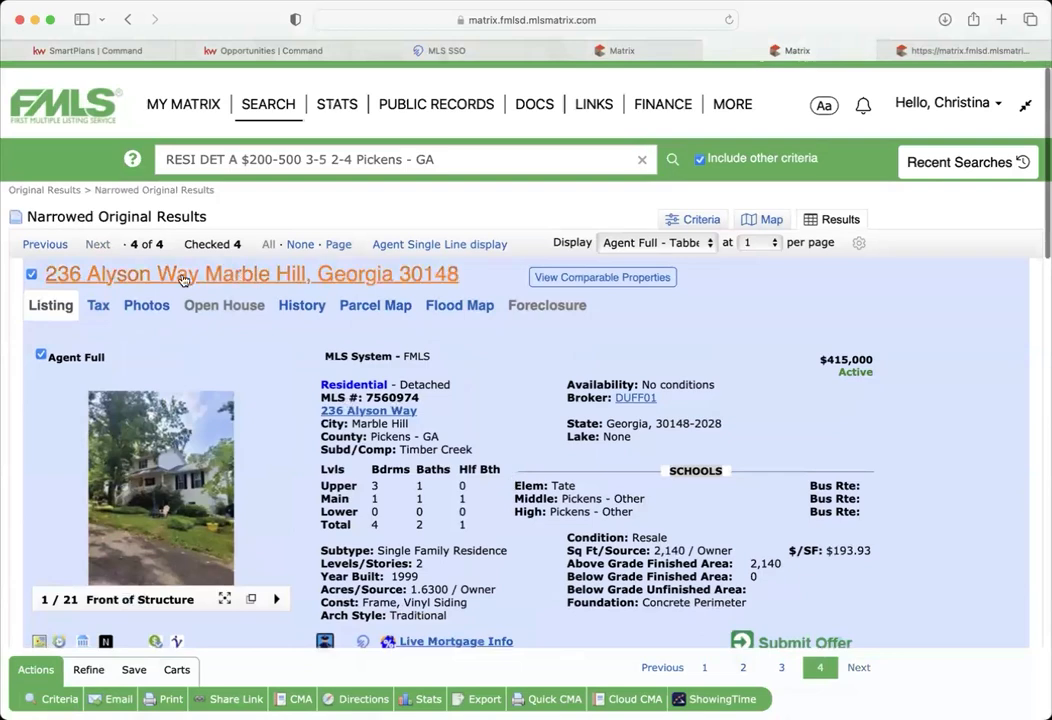
click(146, 305)
scroll(509, 581, down, 15)
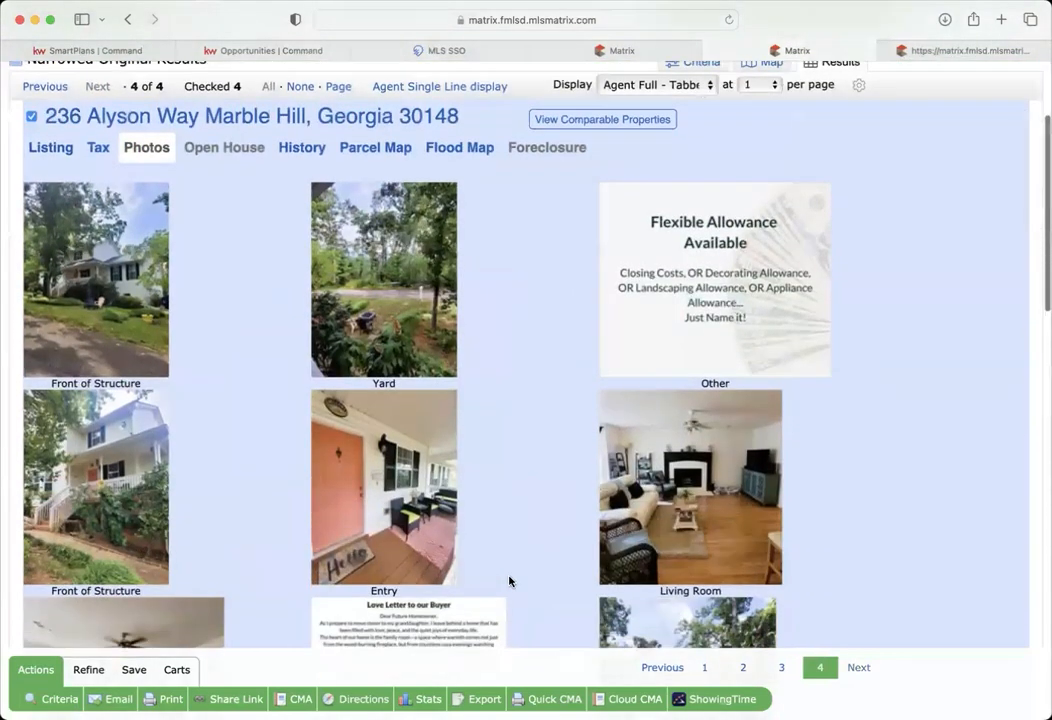
scroll(509, 581, down, 1)
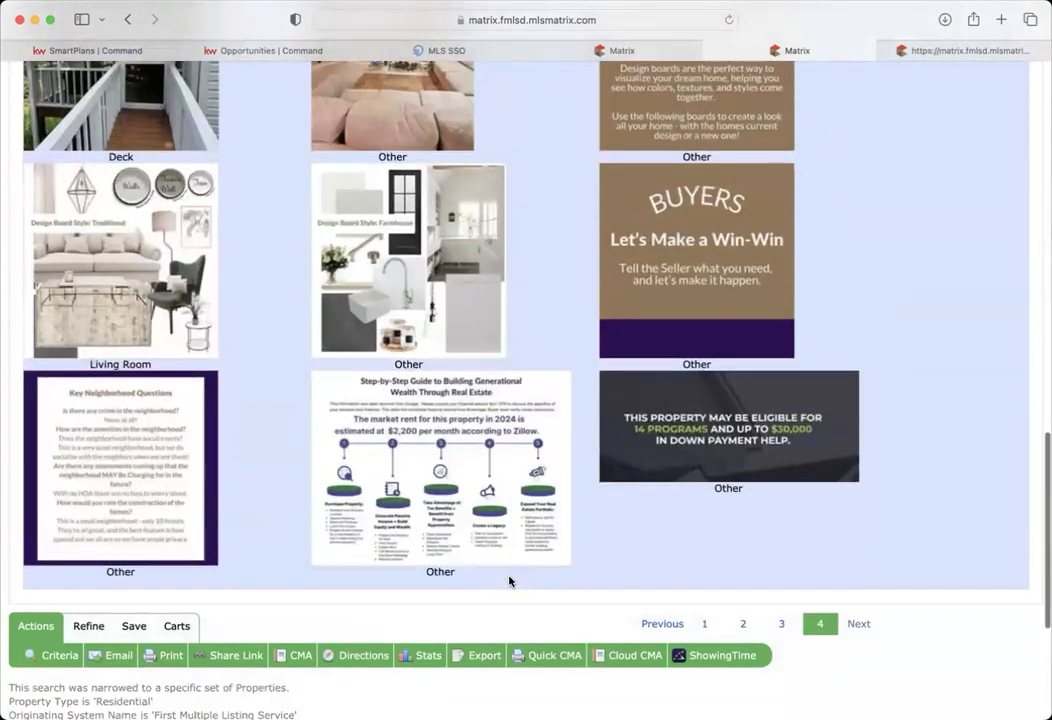
scroll(509, 581, up, 7)
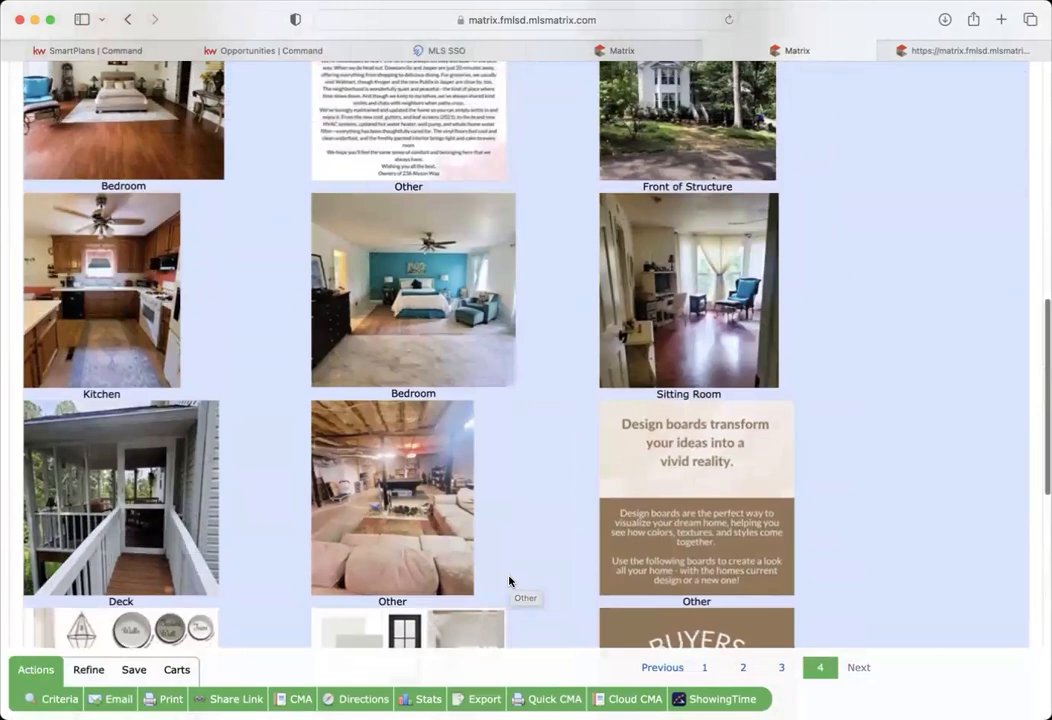
scroll(509, 581, down, 4)
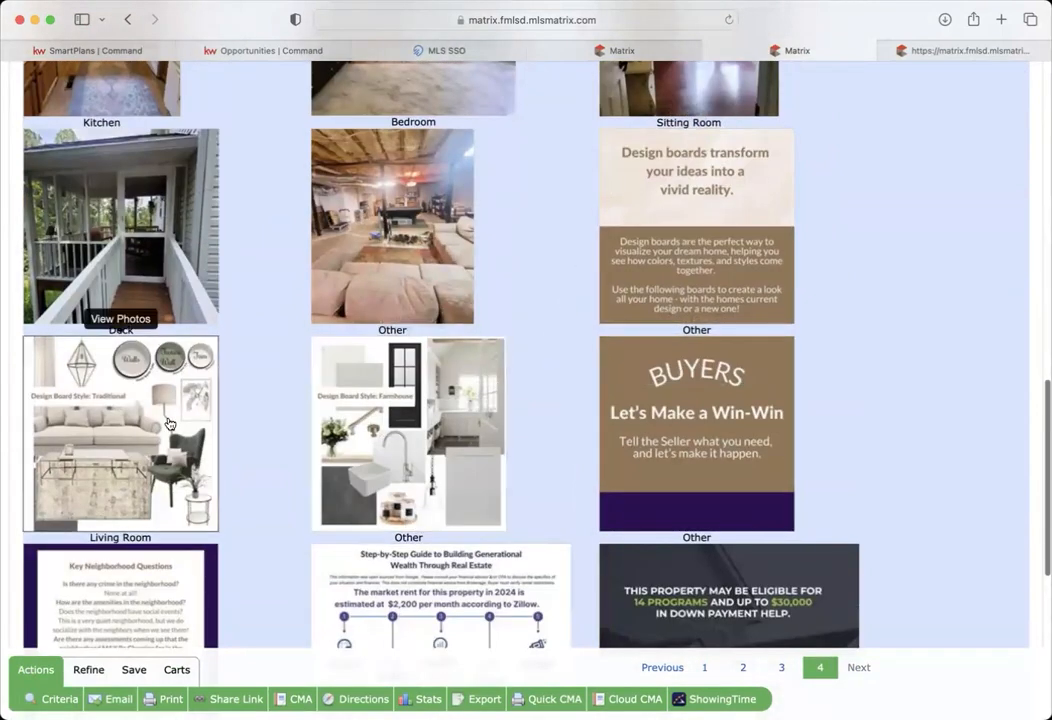
scroll(292, 324, up, 5)
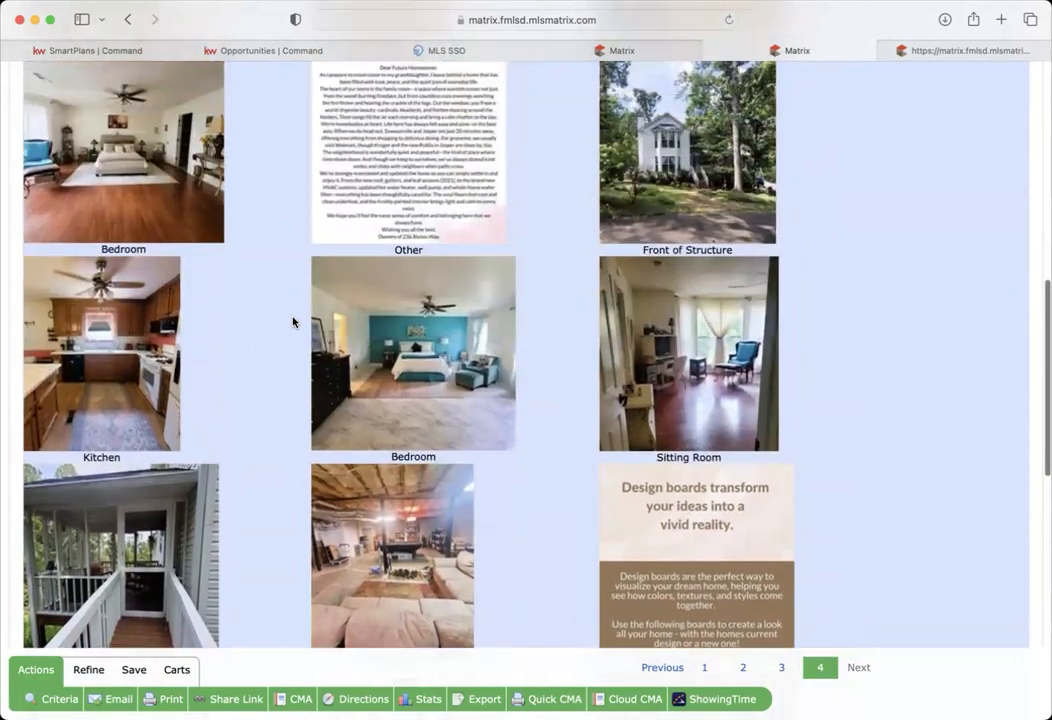
scroll(292, 321, up, 10)
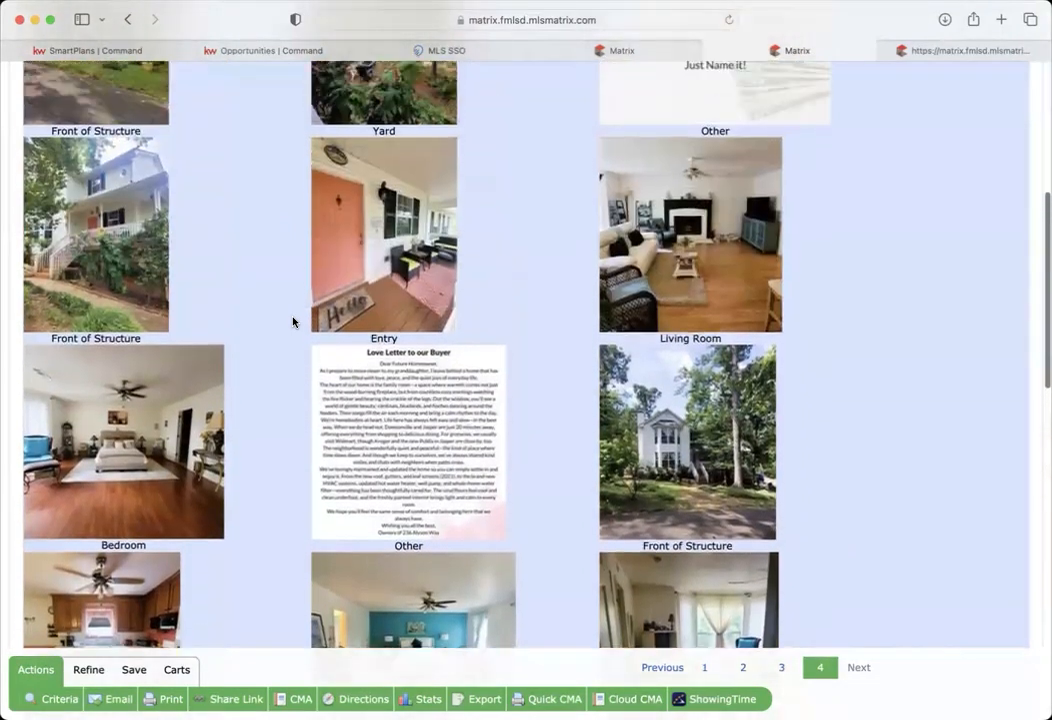